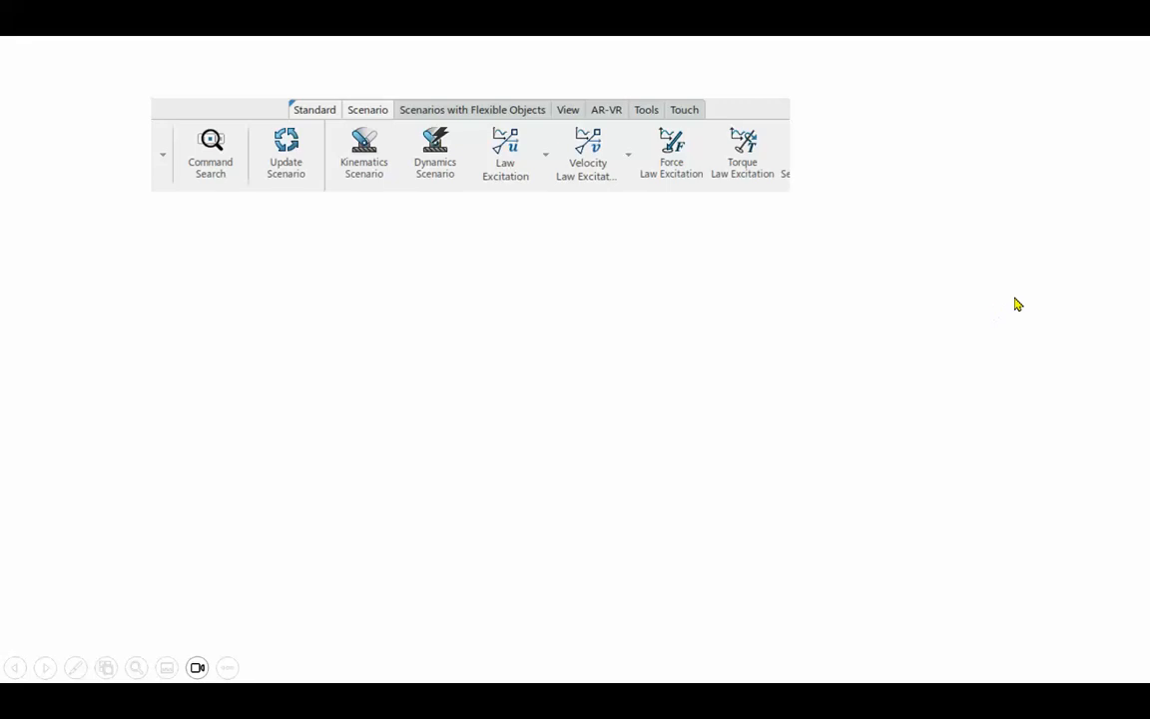
pyautogui.click(1016, 307)
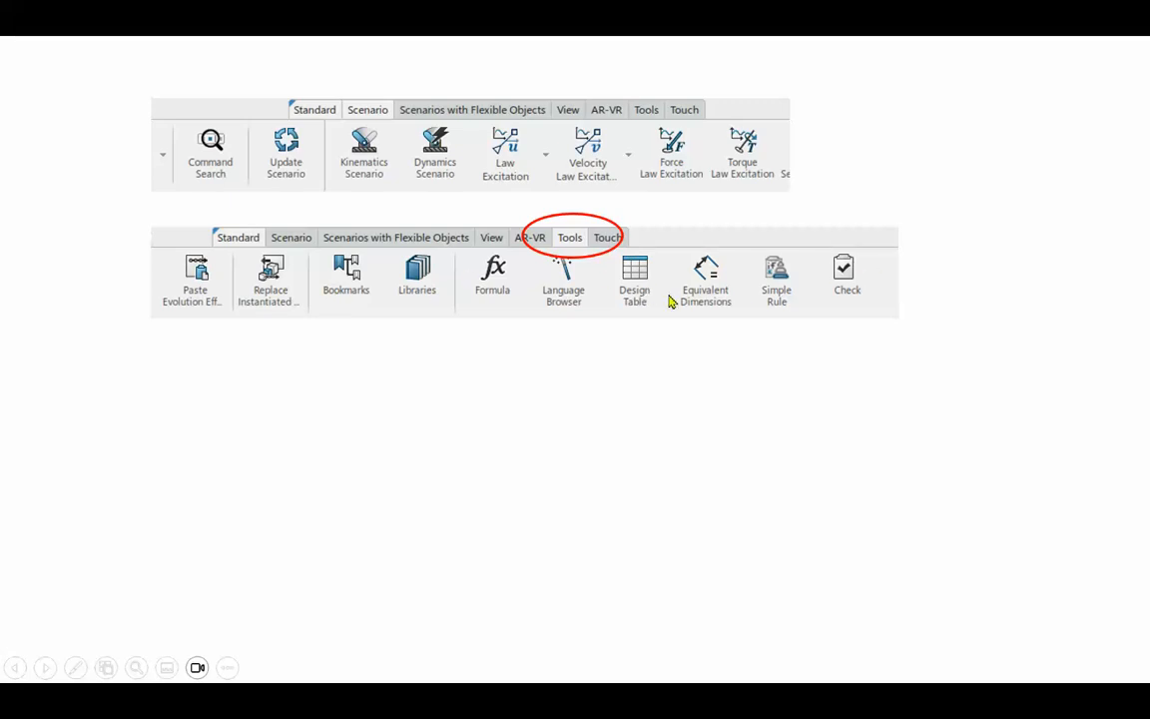
pyautogui.click(878, 375)
pyautogui.click(840, 425)
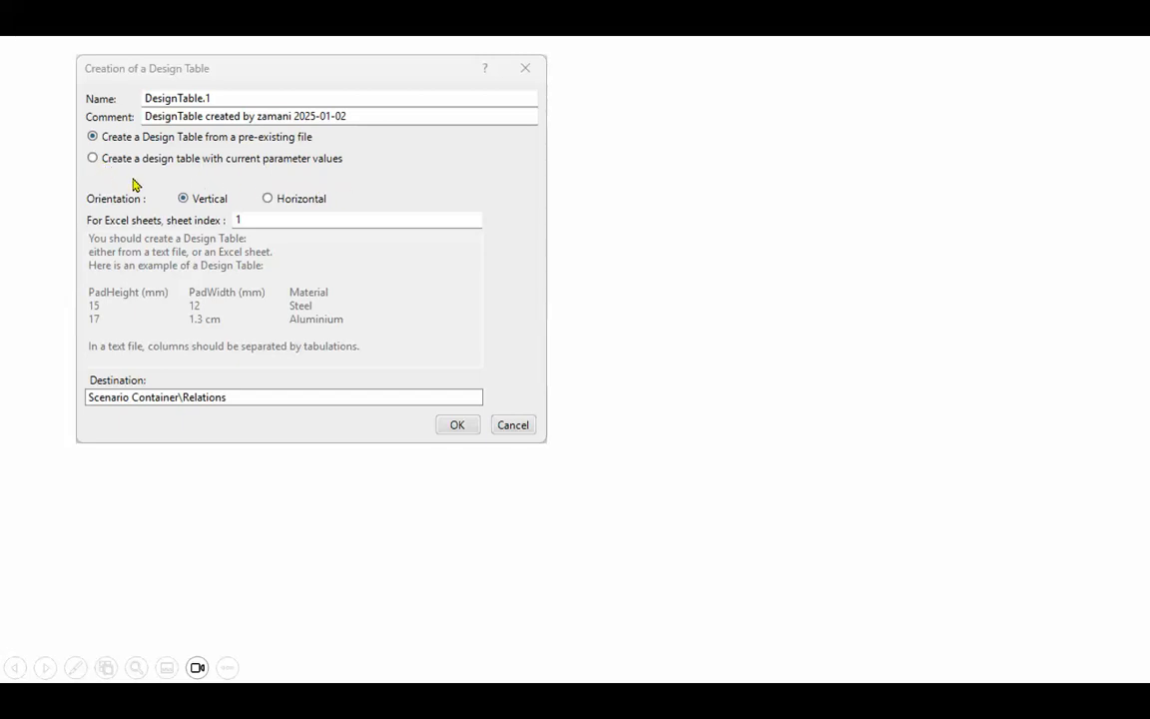
pyautogui.click(444, 206)
pyautogui.click(603, 392)
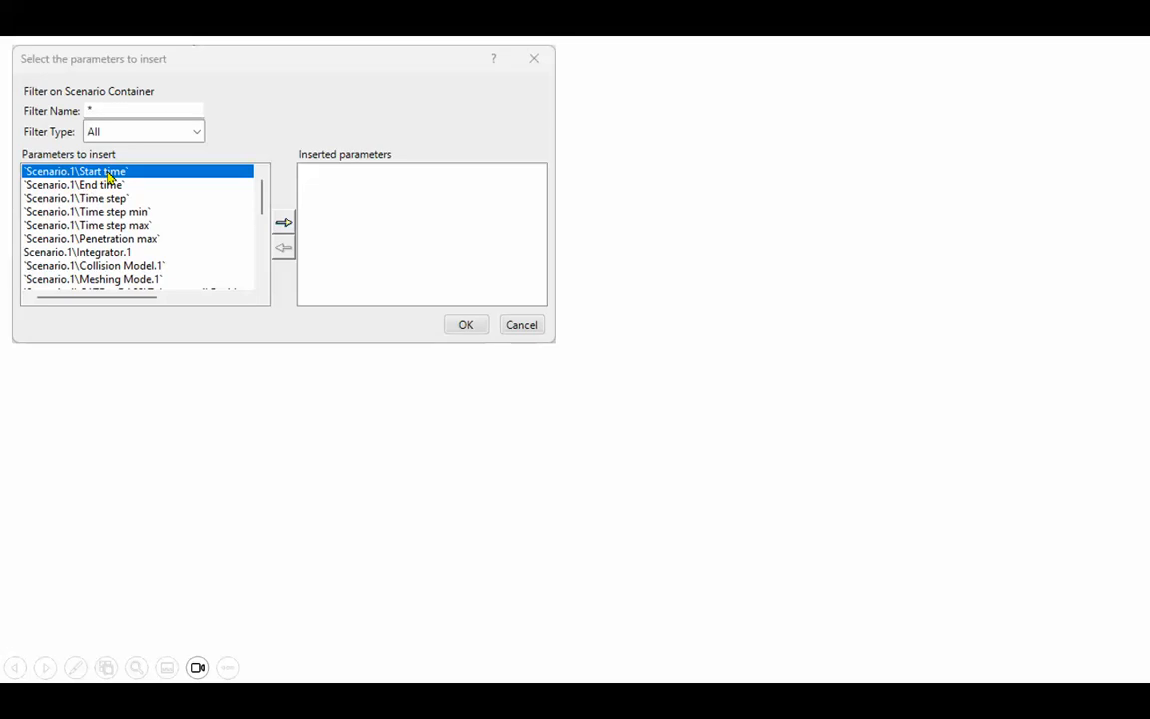
pyautogui.click(185, 242)
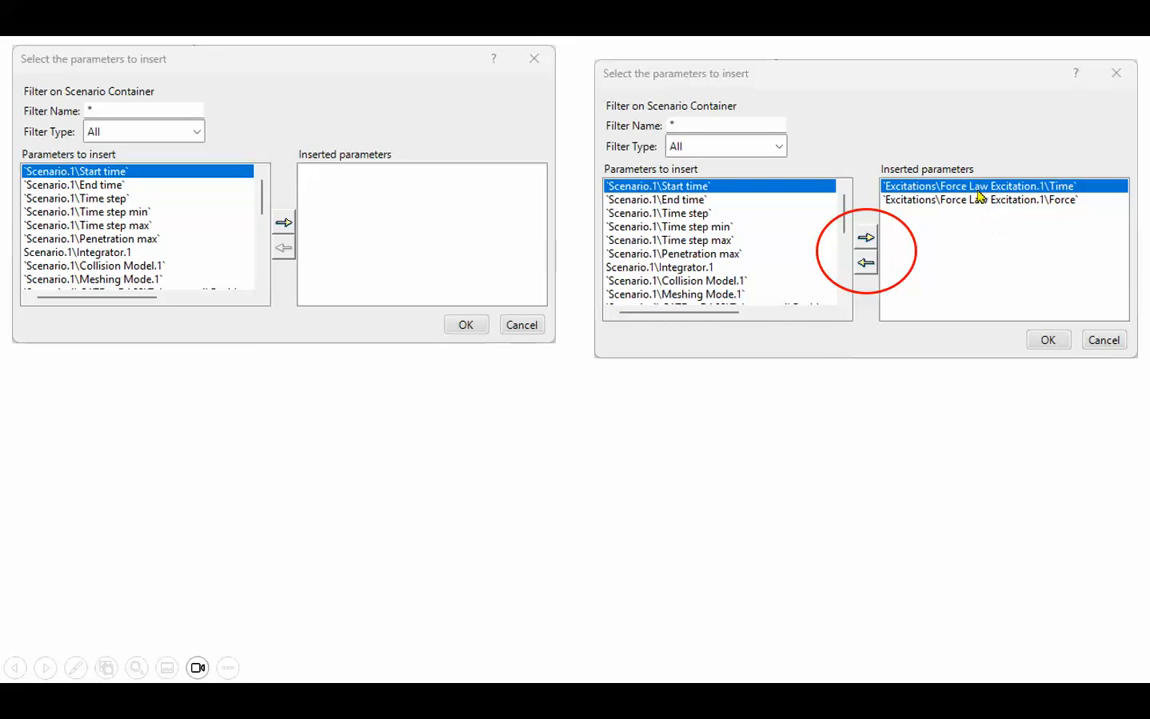
pyautogui.click(975, 238)
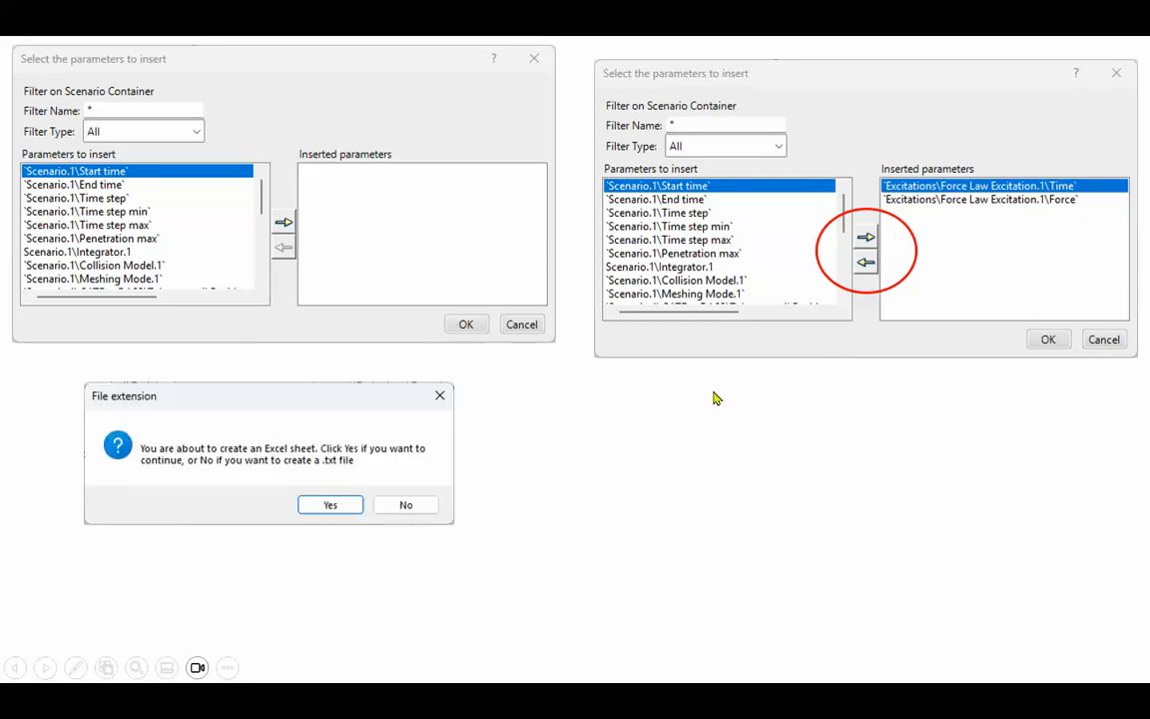
pyautogui.click(697, 425)
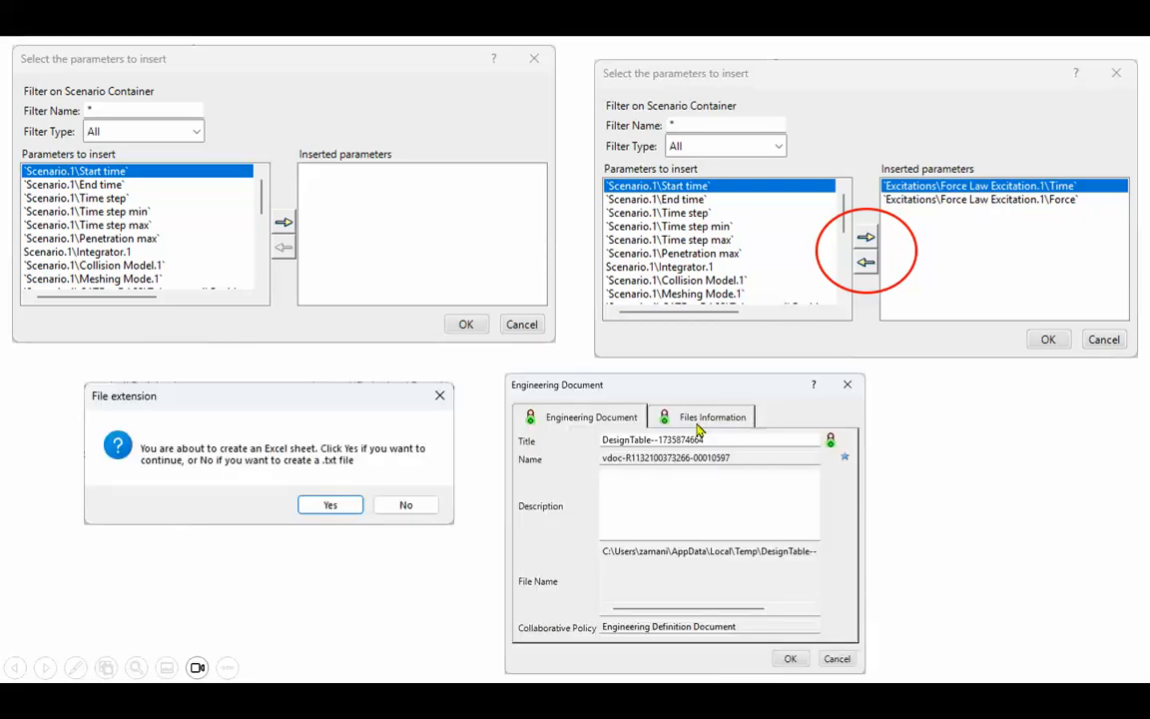
pyautogui.click(612, 448)
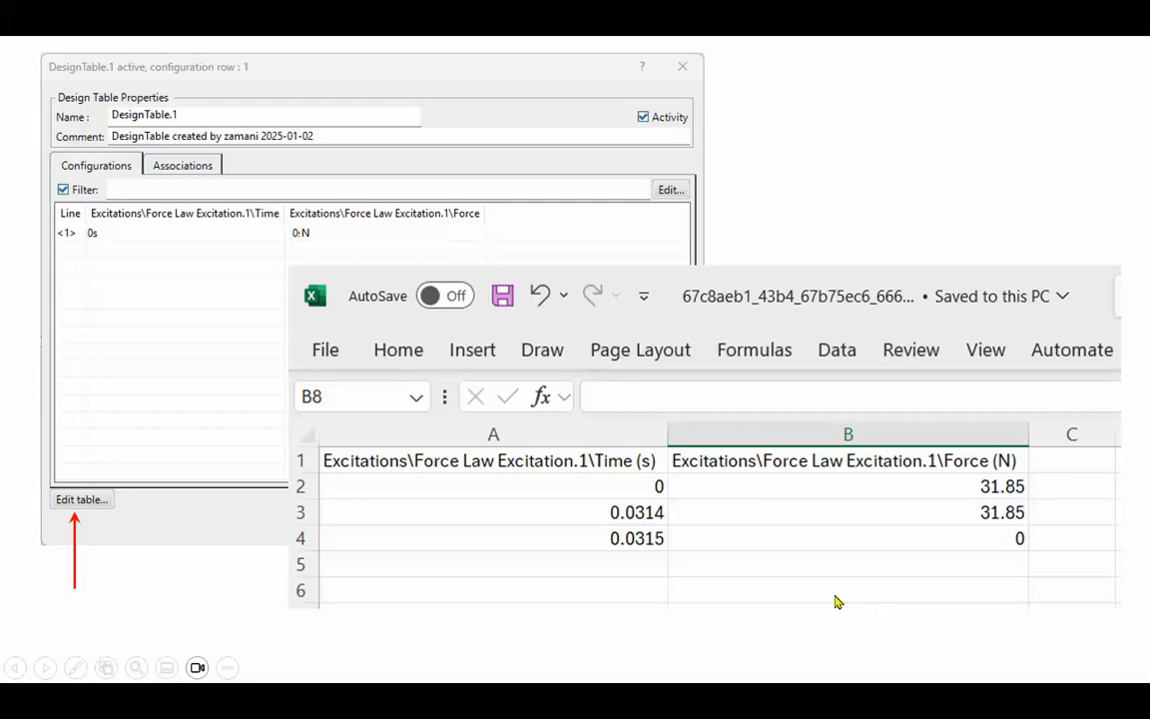
pyautogui.click(783, 596)
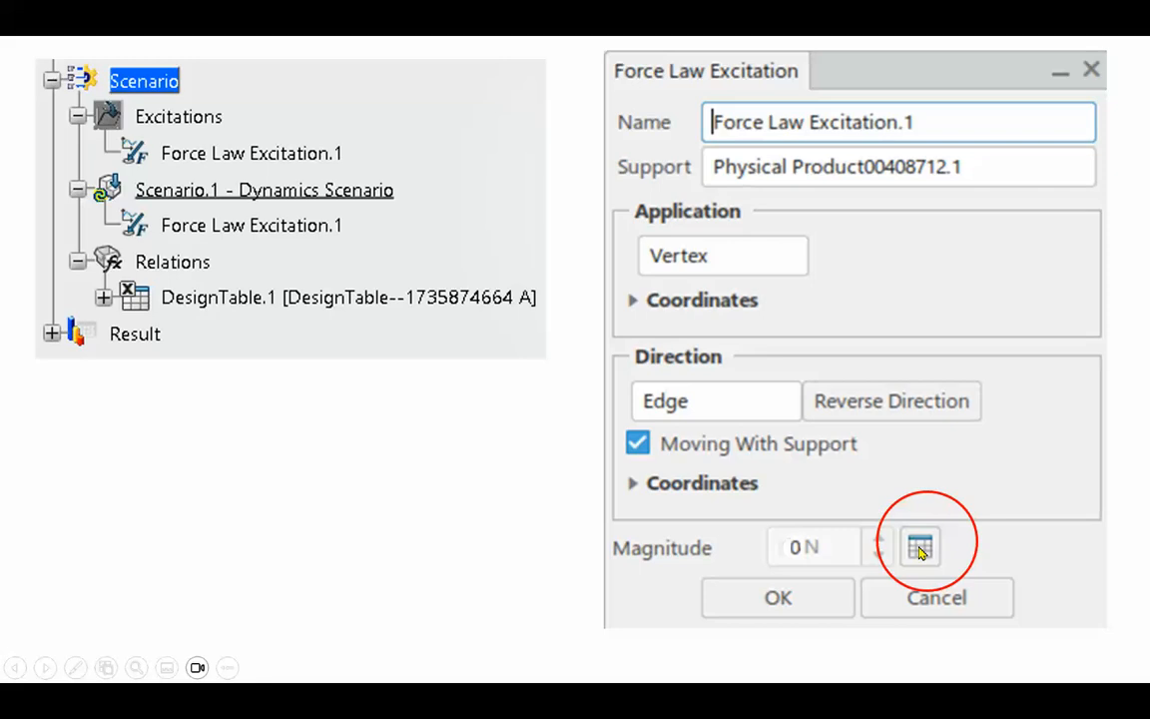
pyautogui.click(230, 409)
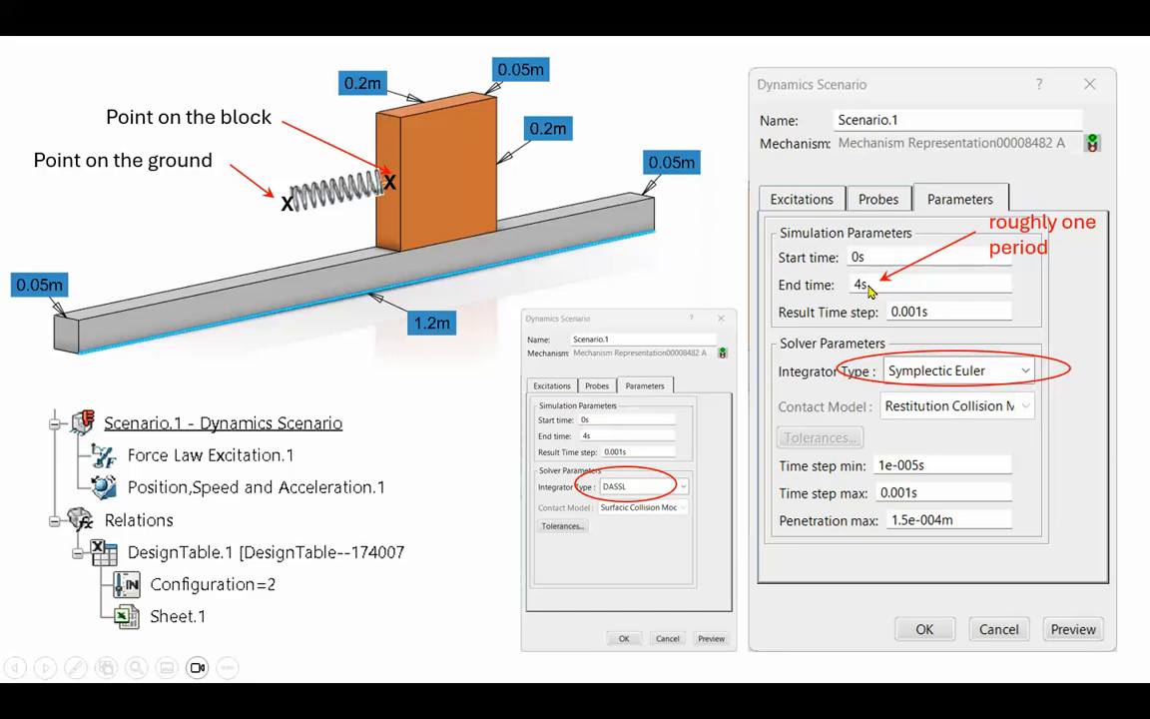
pyautogui.click(646, 279)
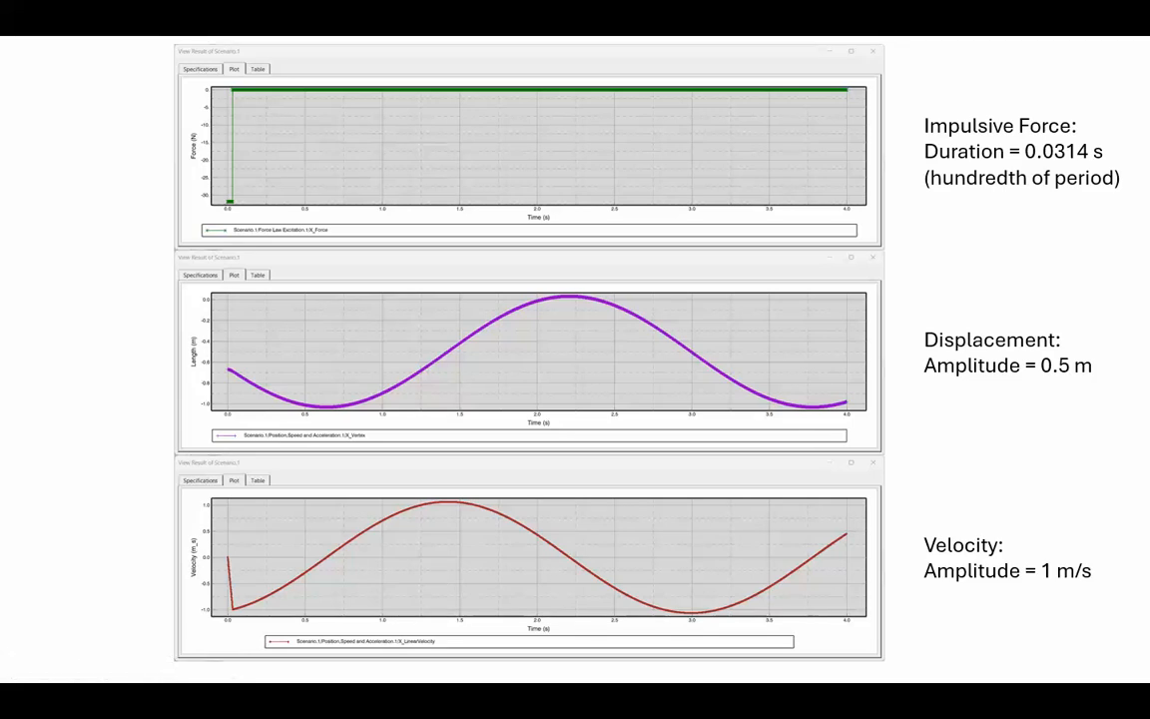
pyautogui.click(503, 527)
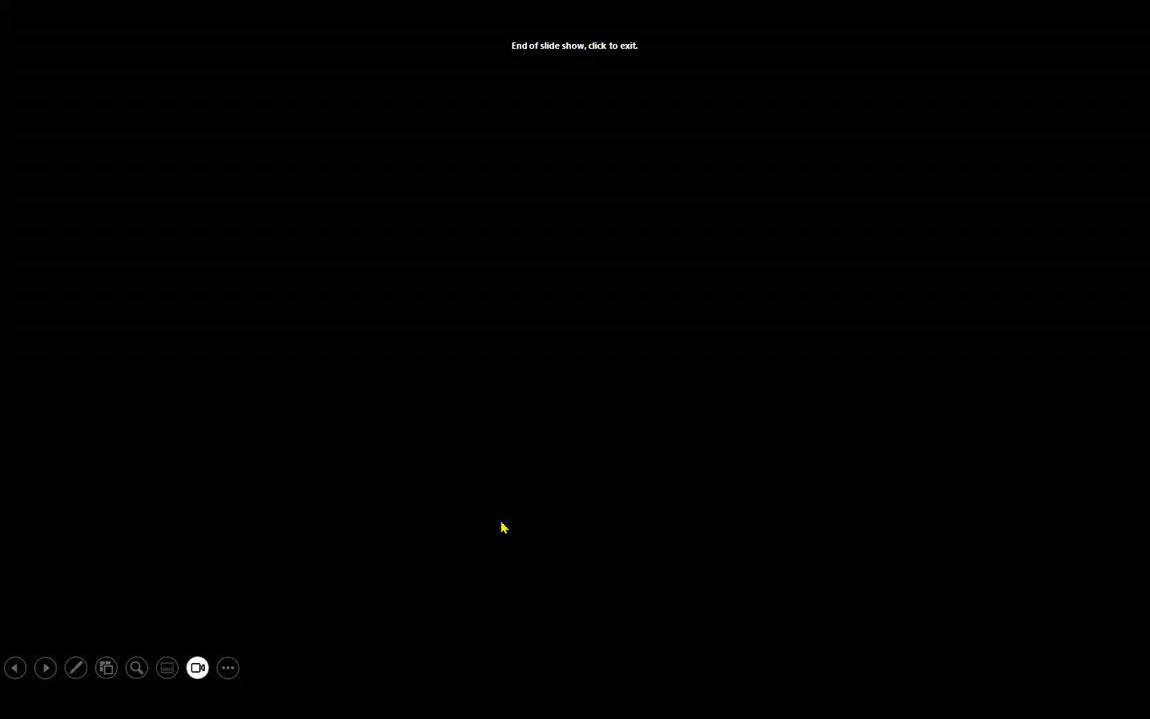
pyautogui.click(503, 527)
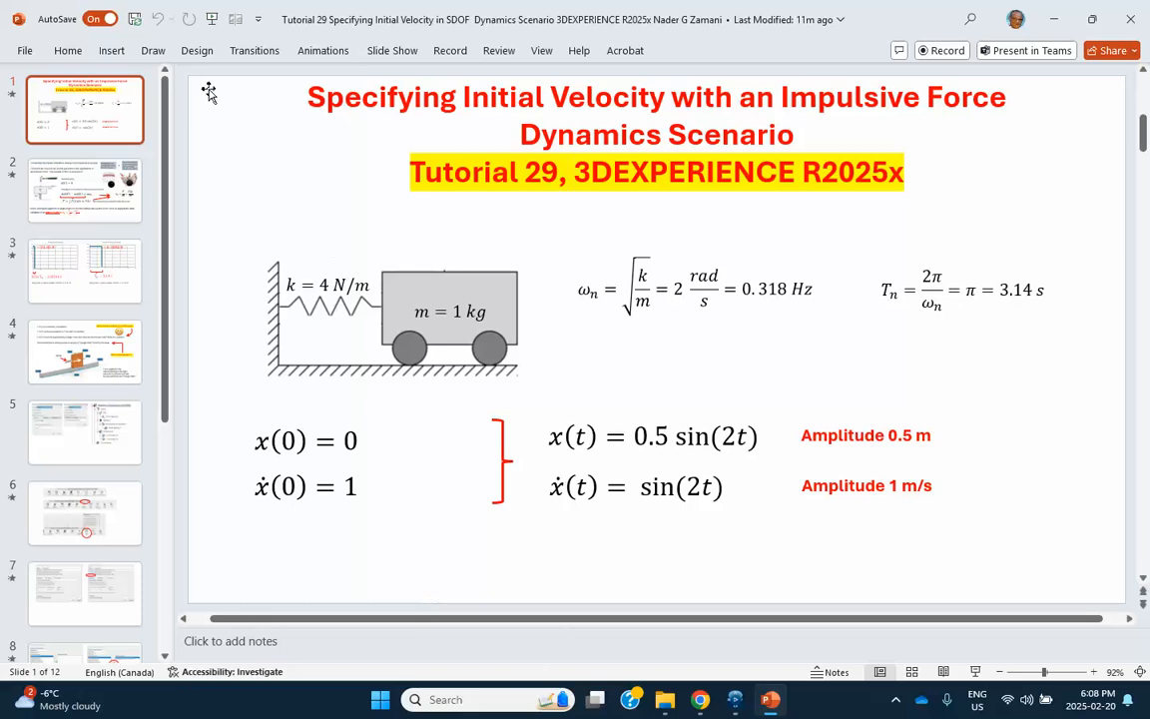
# Switch to 3DEXPERIENCE and insert a new 3D Part under the root physical product
pyautogui.click(734, 701)
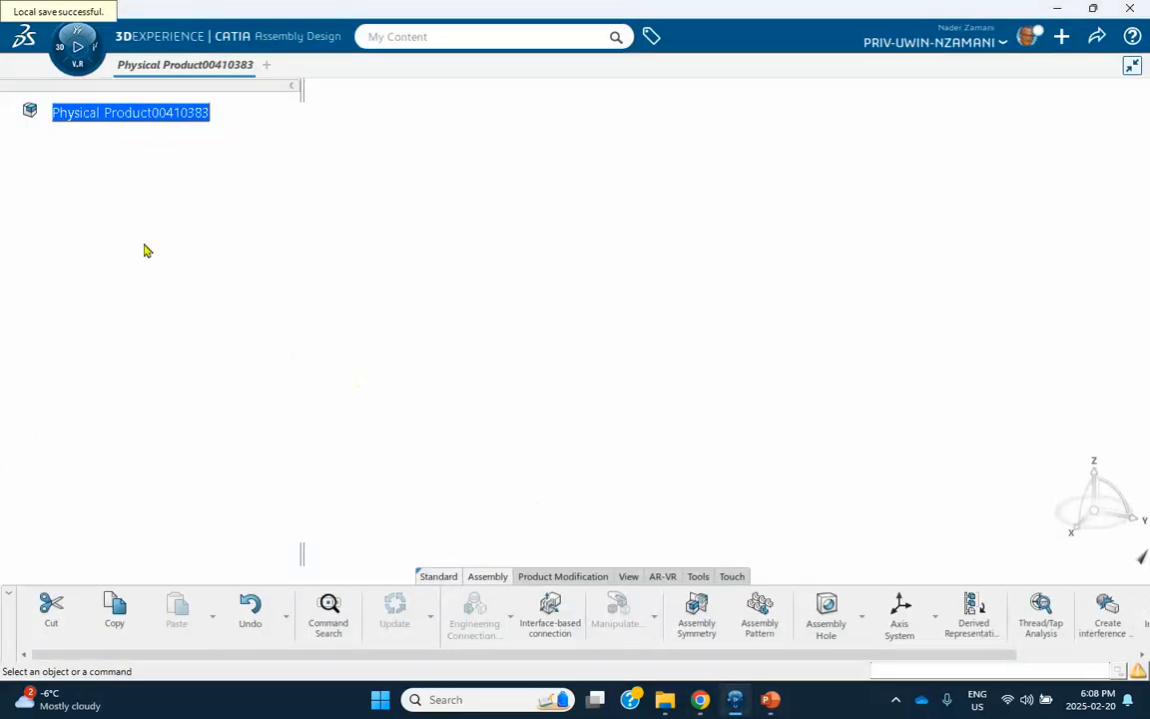
pyautogui.click(124, 113)
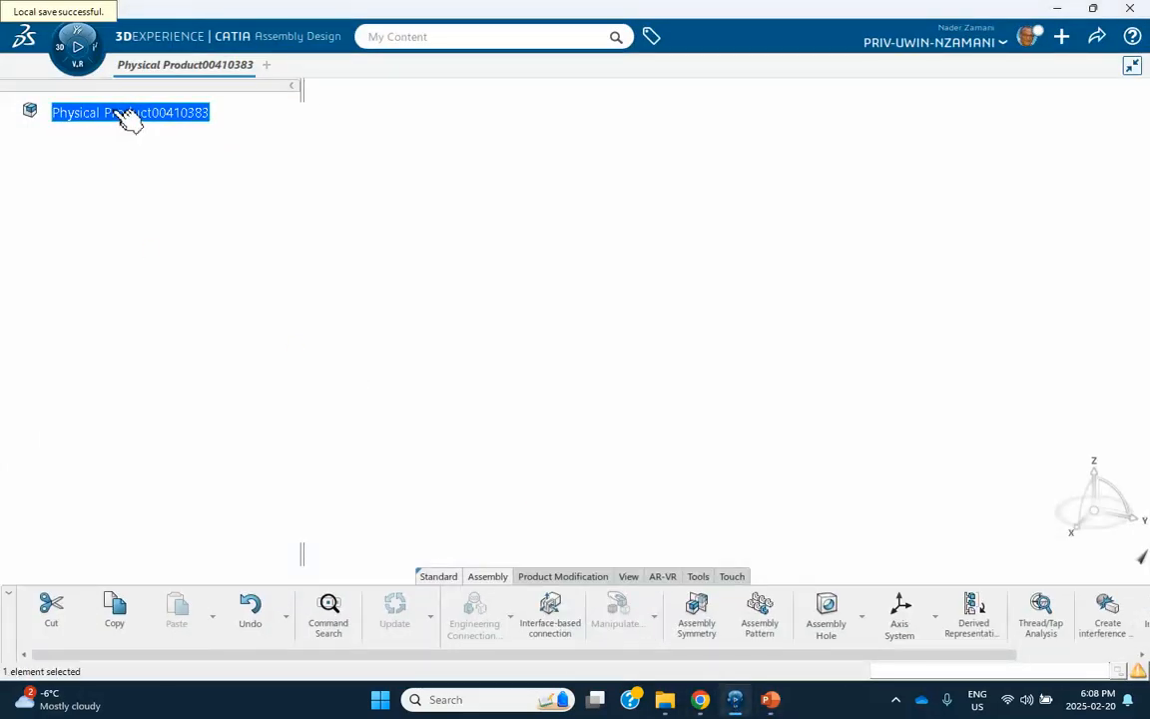
pyautogui.rightClick(112, 110)
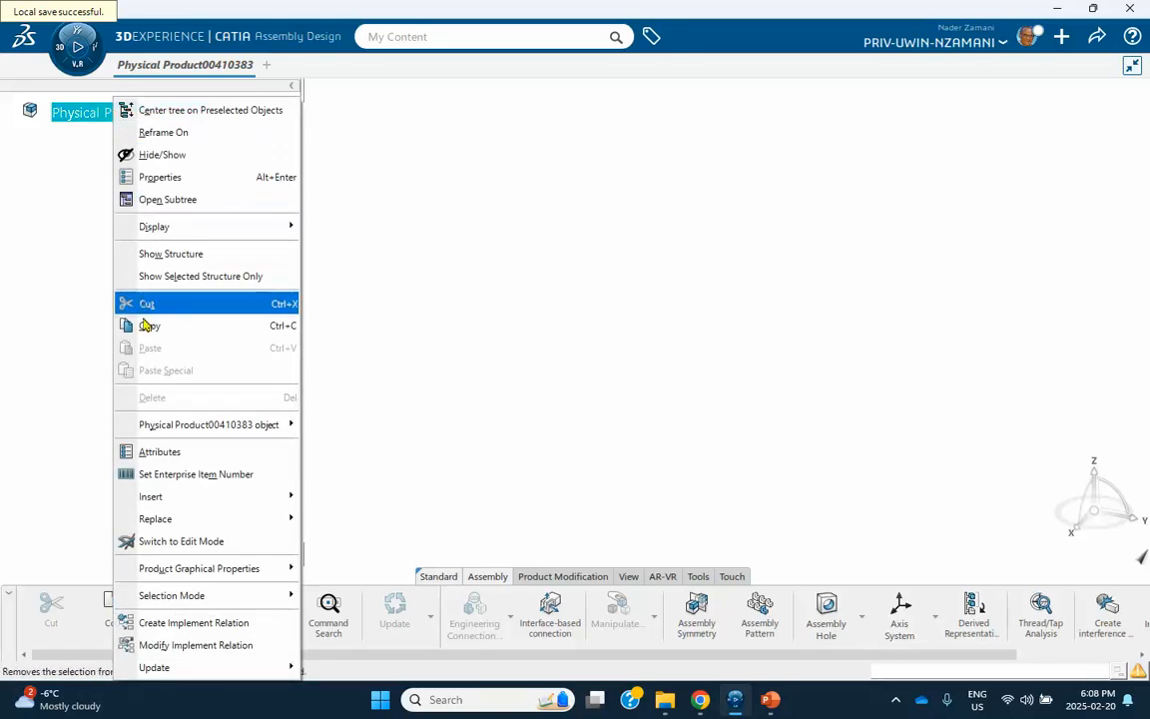
pyautogui.moveTo(140, 497)
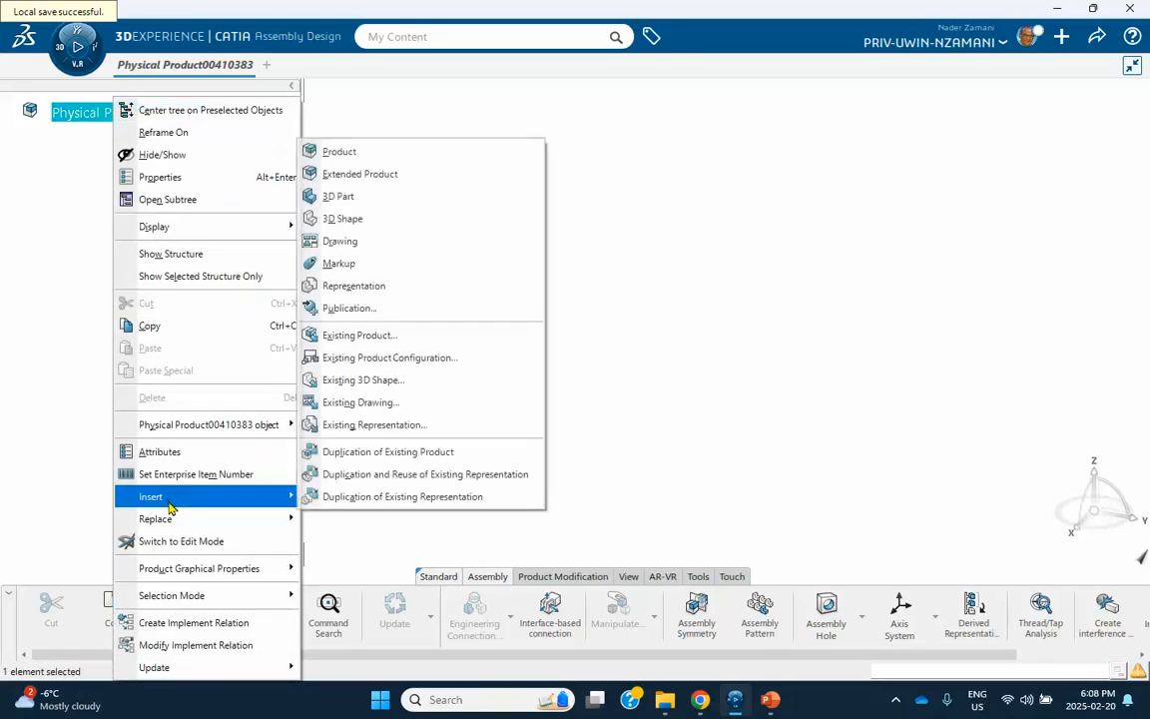
pyautogui.click(340, 196)
pyautogui.click(38, 117)
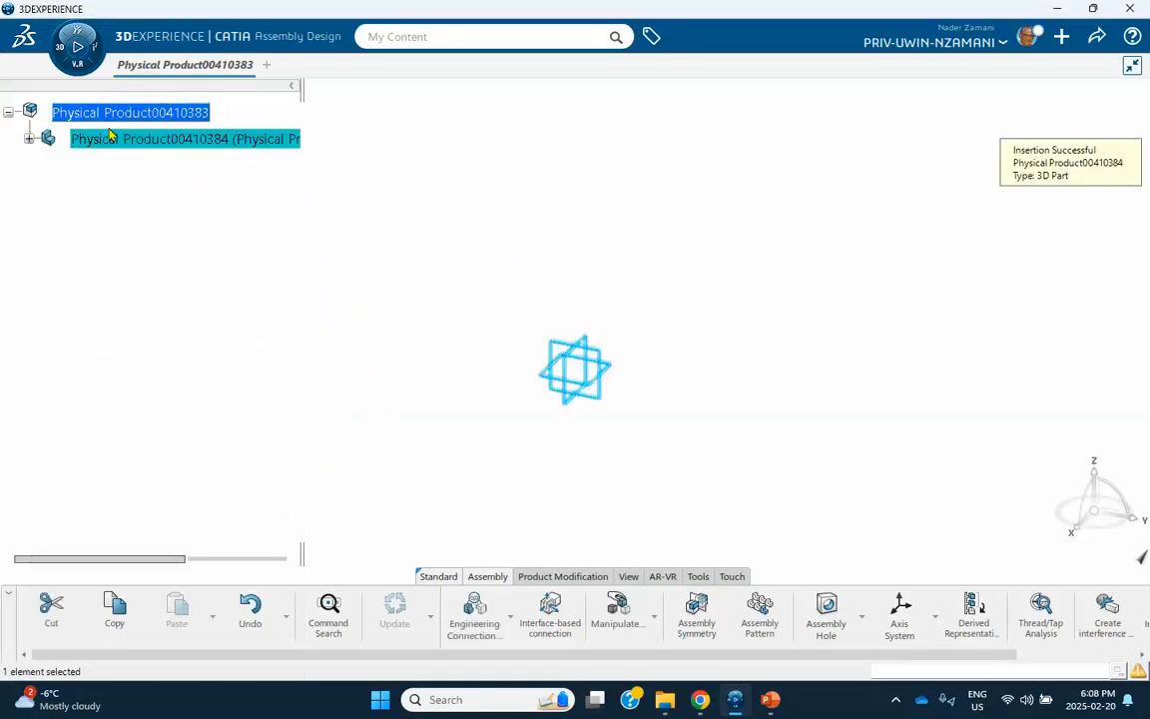
# Rename the inserted part by setting both its reference title and its instance title to "ground"
pyautogui.rightClick(112, 136)
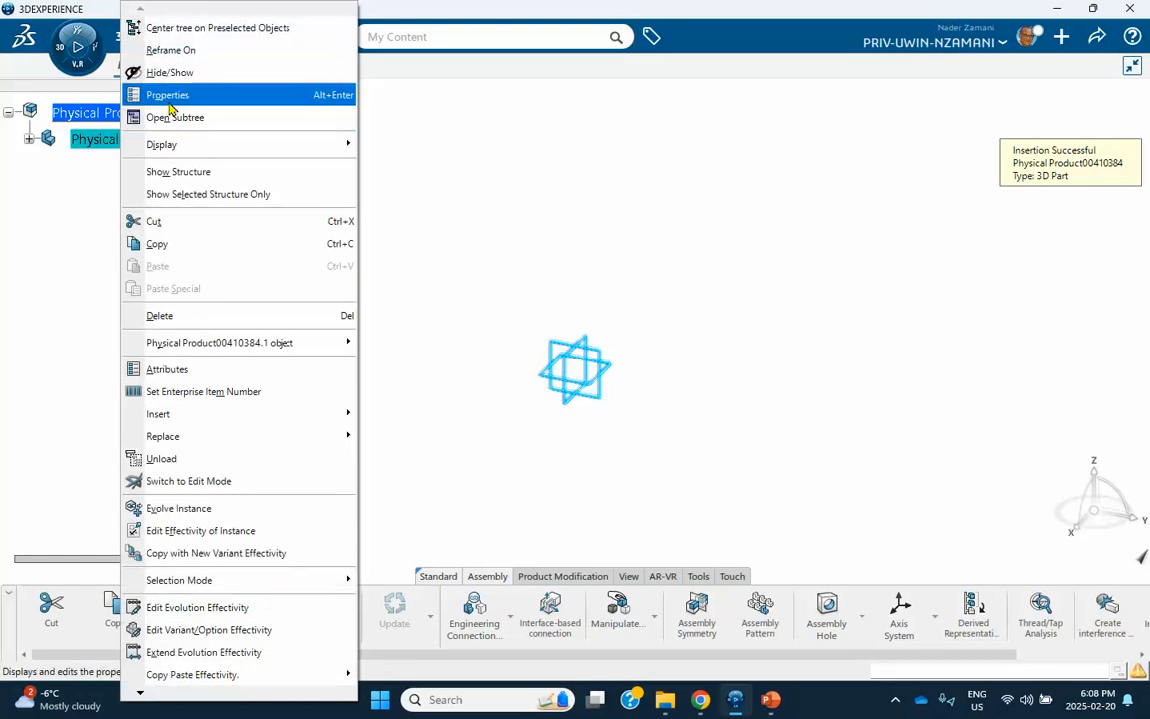
pyautogui.click(170, 104)
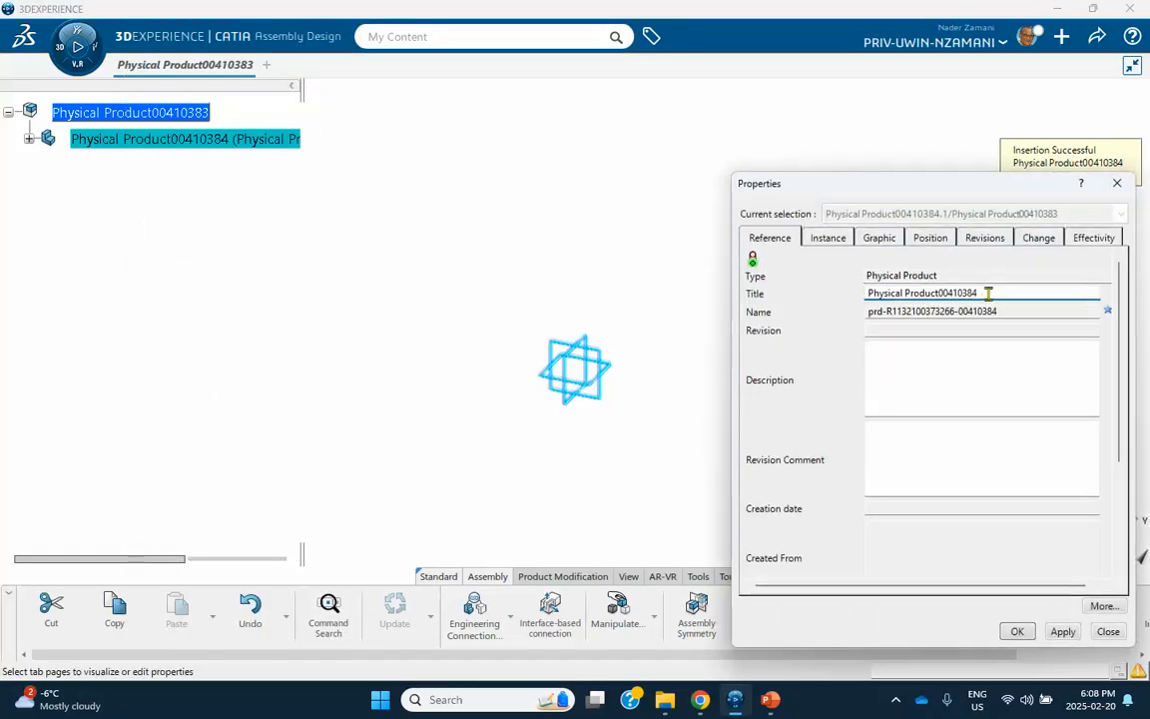
pyautogui.moveTo(988, 293); pyautogui.dragTo(783, 298)
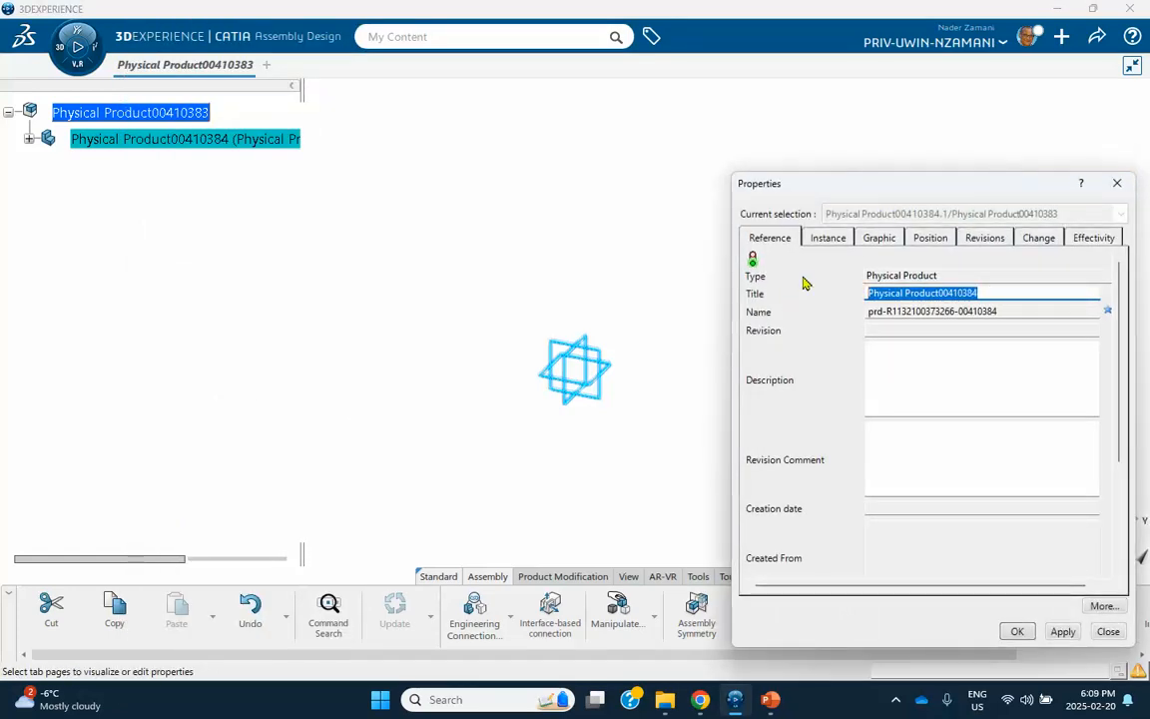
pyautogui.write('ground')
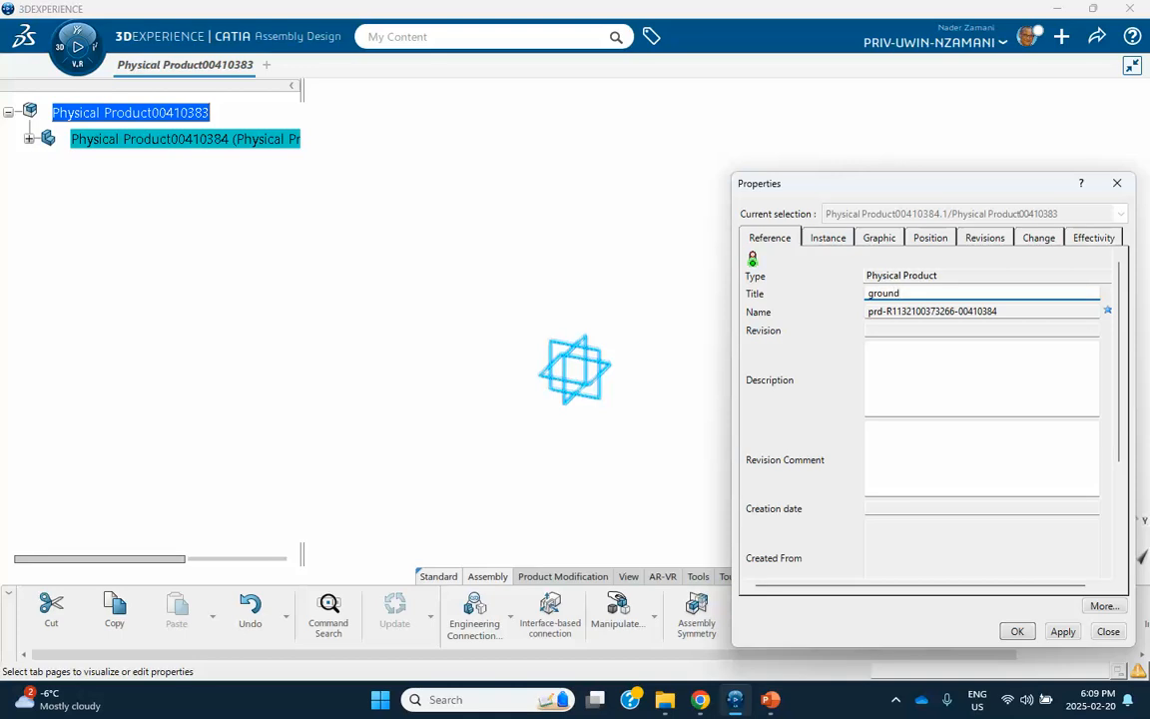
pyautogui.click(831, 240)
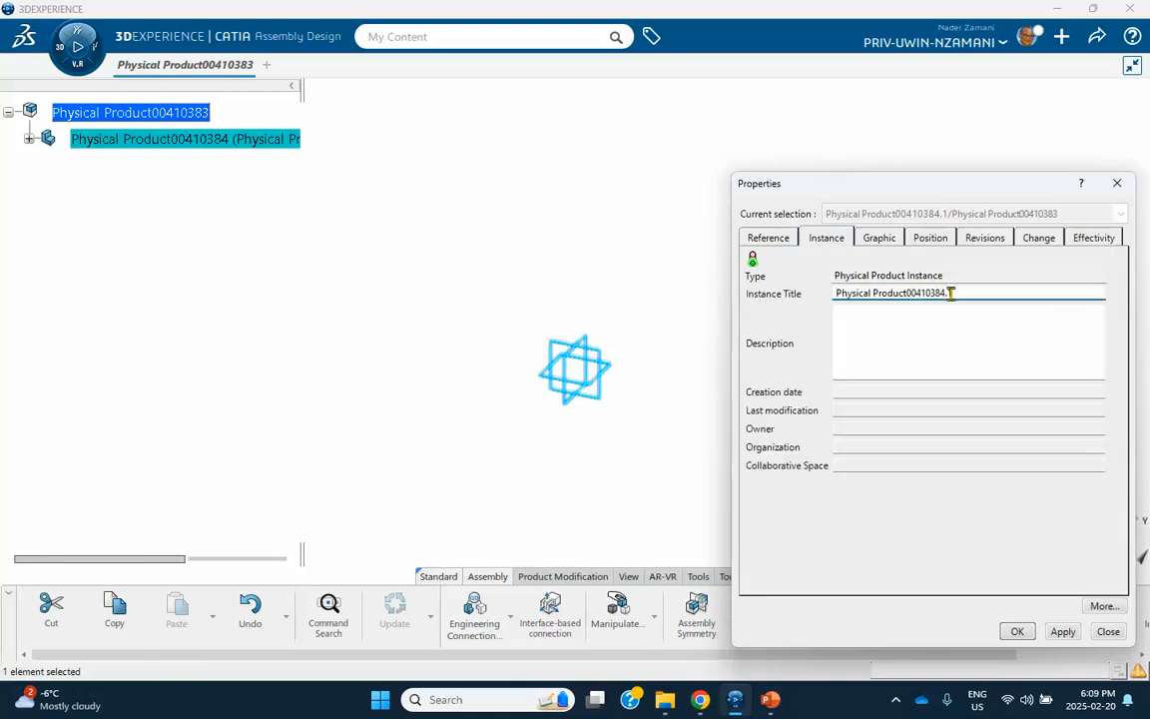
pyautogui.moveTo(975, 290); pyautogui.dragTo(771, 296)
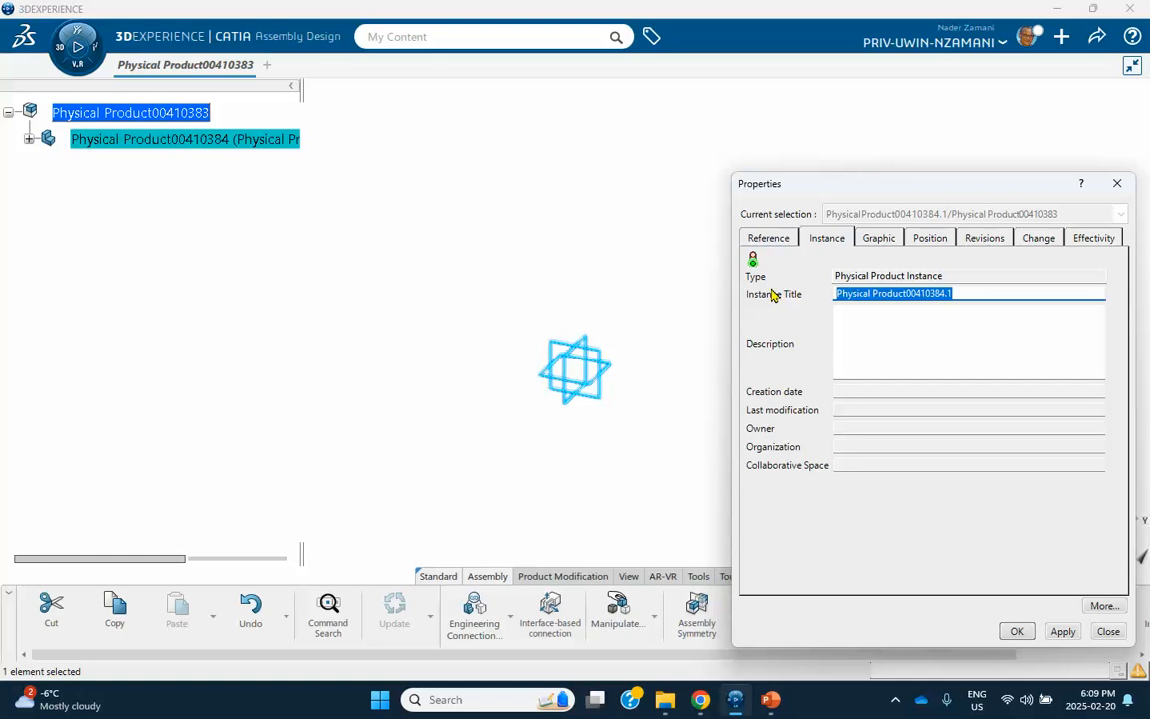
pyautogui.write('ground')
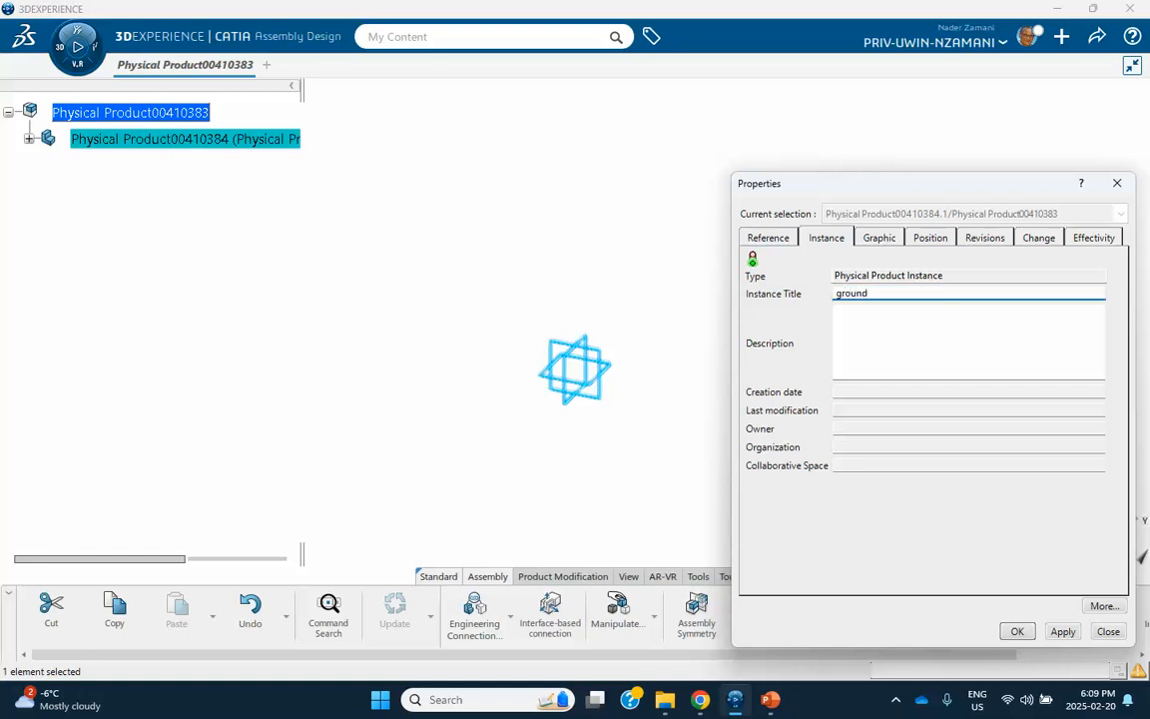
pyautogui.click(1017, 630)
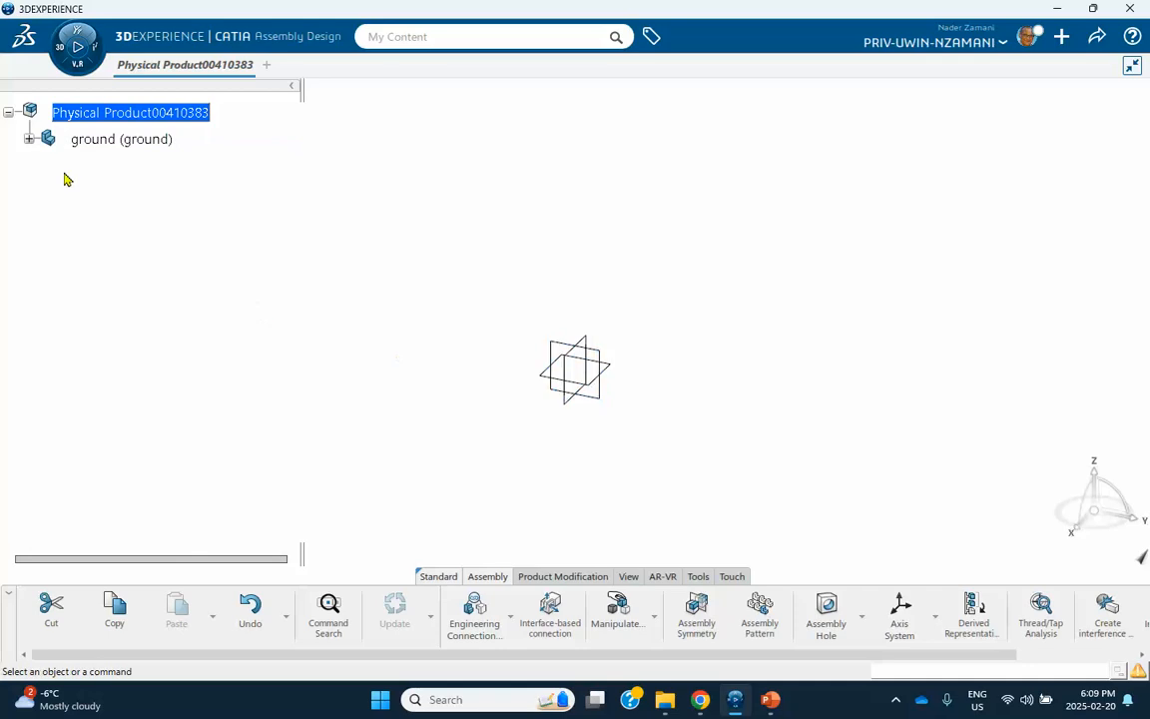
# Open the ground part's 3D shape for editing in Part Design and dismiss the Make Service advertisement
pyautogui.click(29, 139)
pyautogui.click(154, 166)
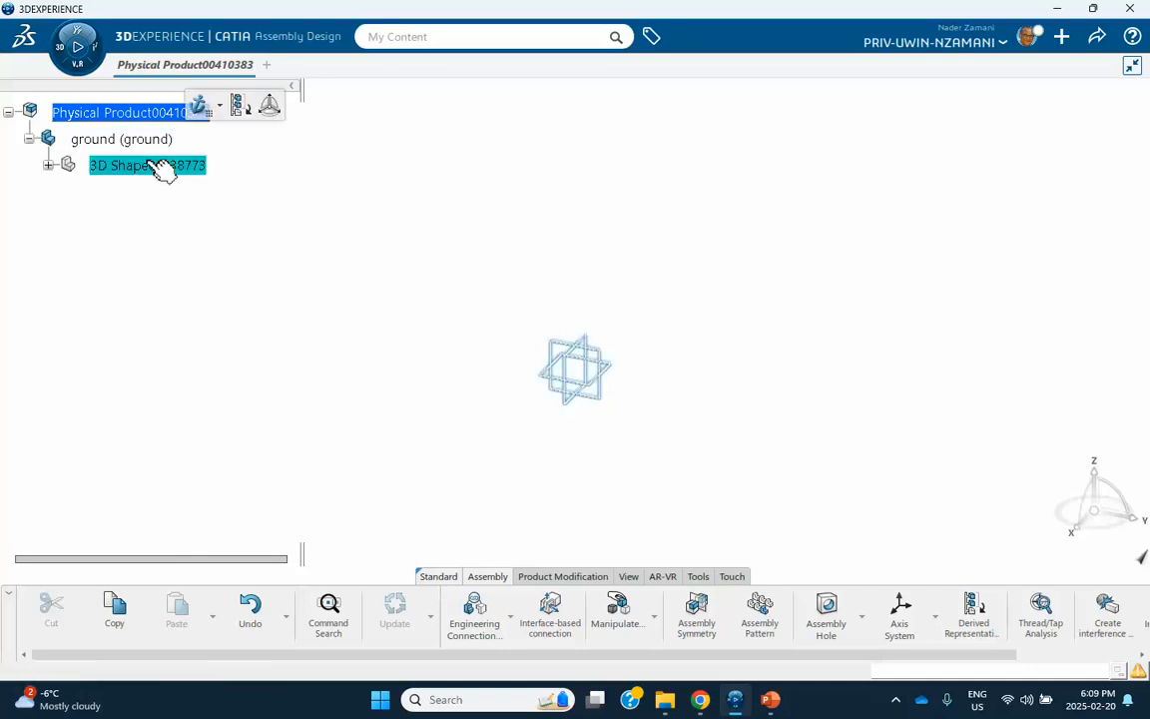
pyautogui.doubleClick(155, 166)
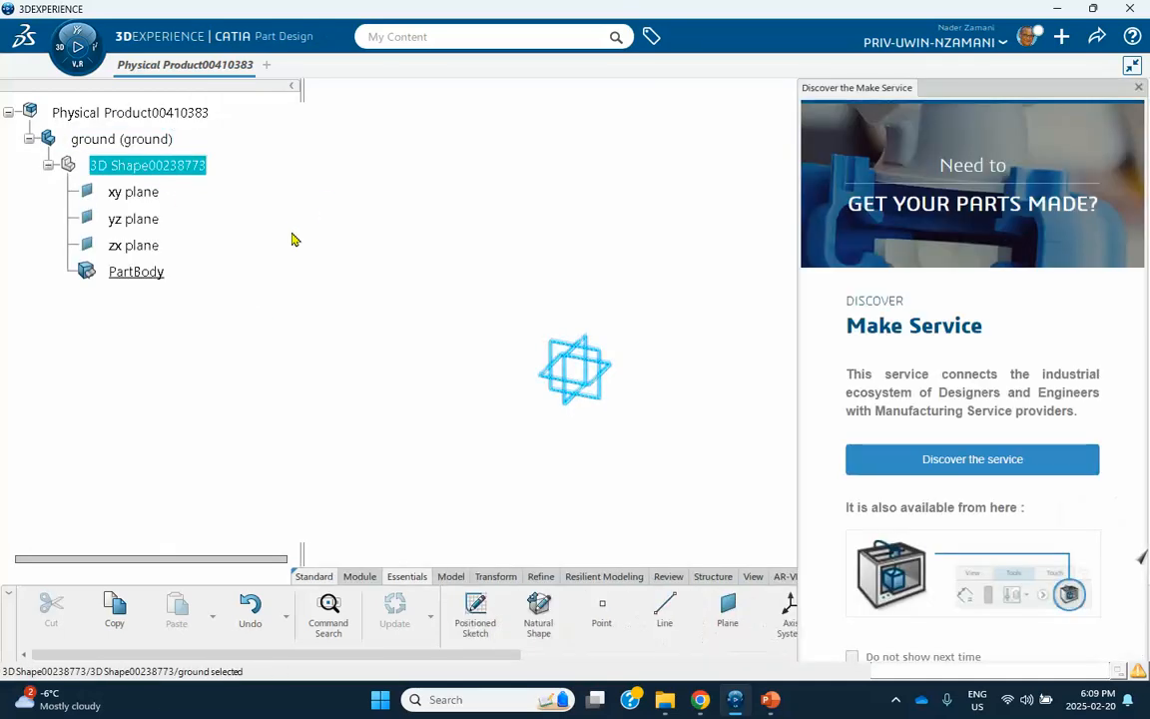
pyautogui.click(1138, 90)
# Sketch a rectangle about 226 mm long on the zx plane, starting at the origin and lying below the horizontal axis
pyautogui.click(583, 345)
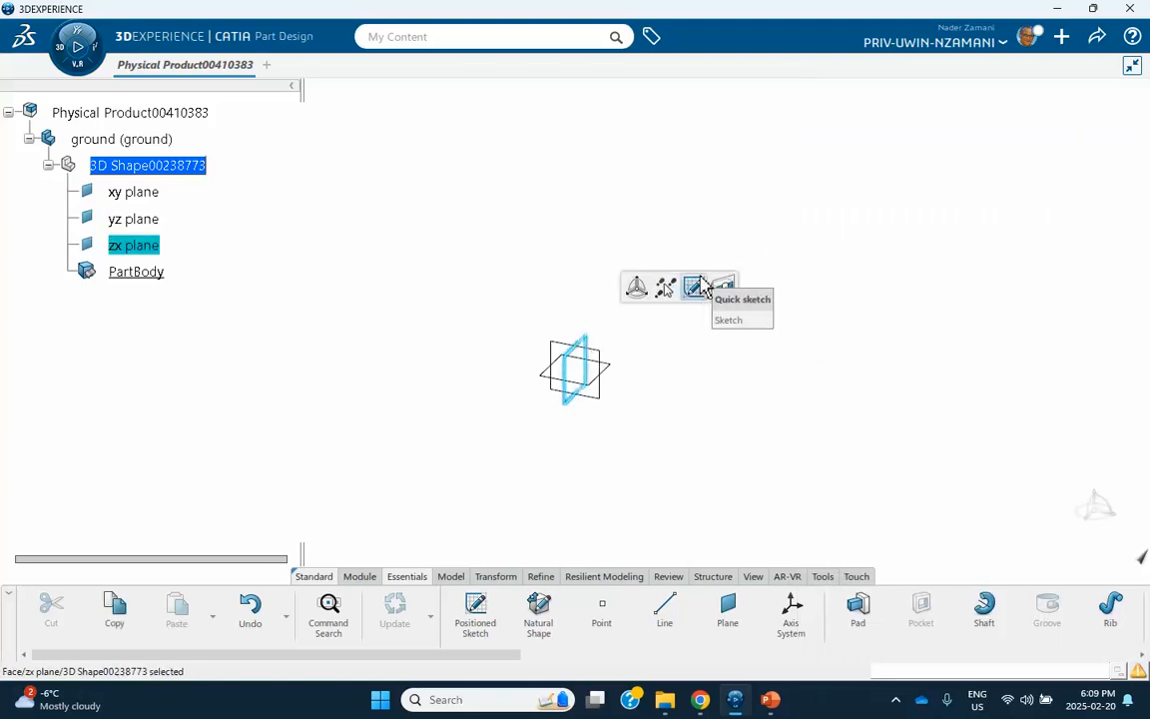
pyautogui.click(695, 286)
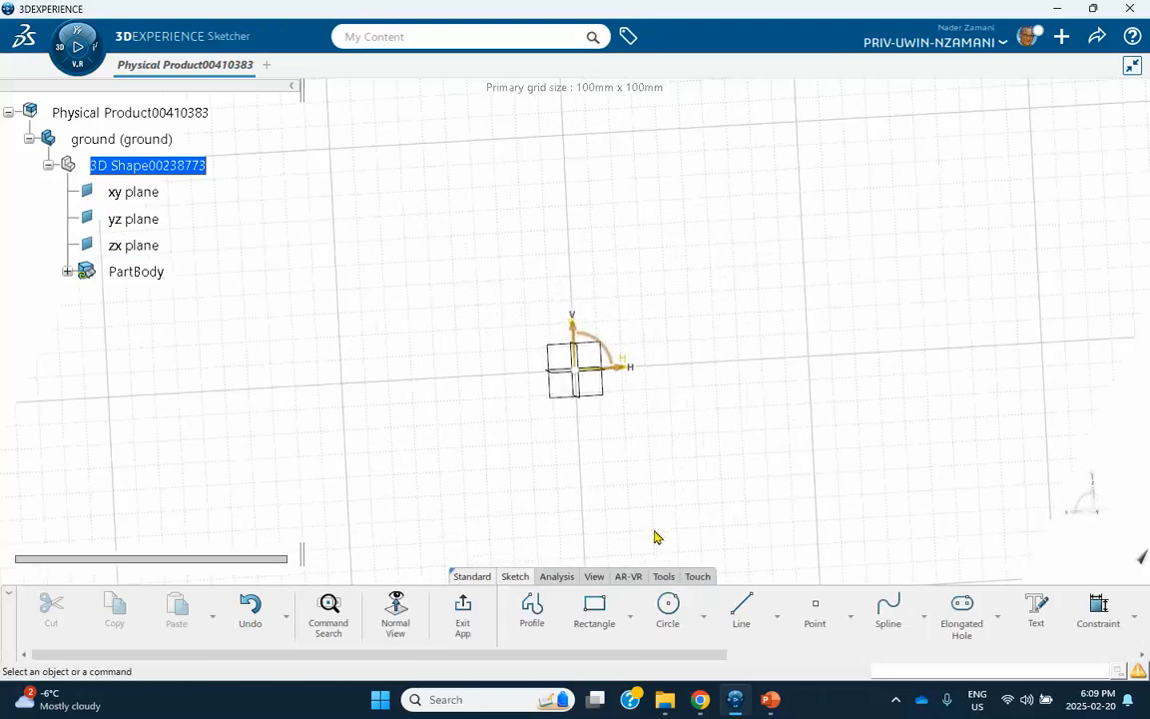
pyautogui.click(597, 612)
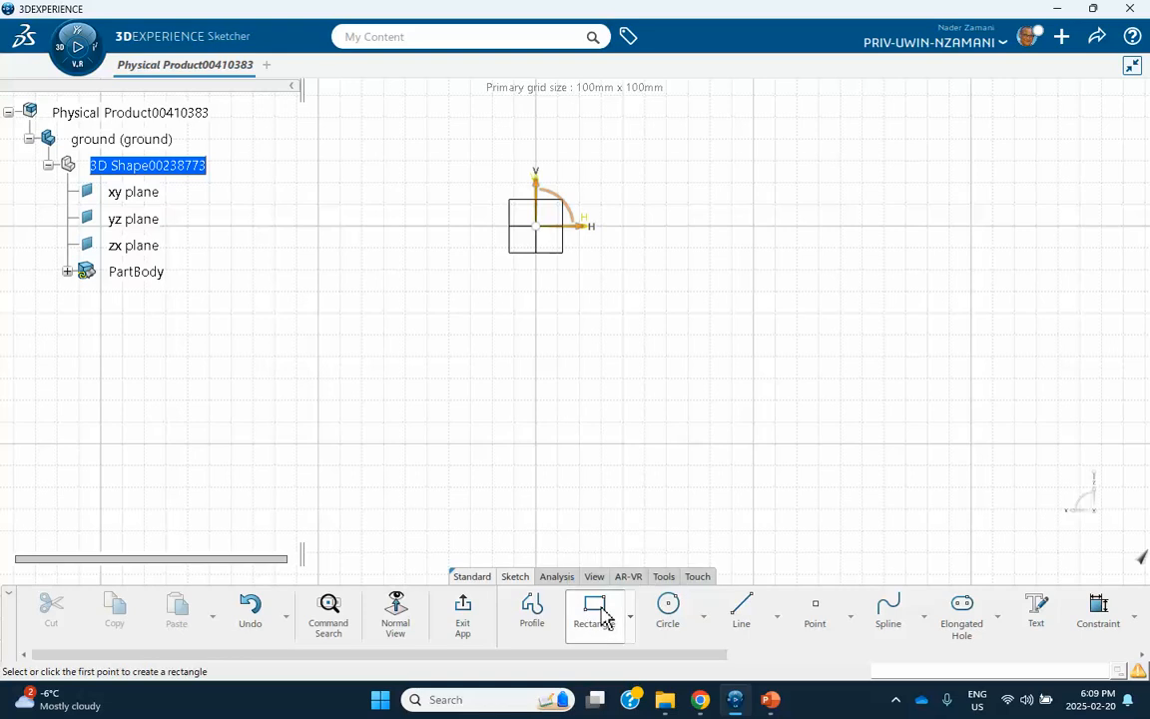
pyautogui.click(544, 230)
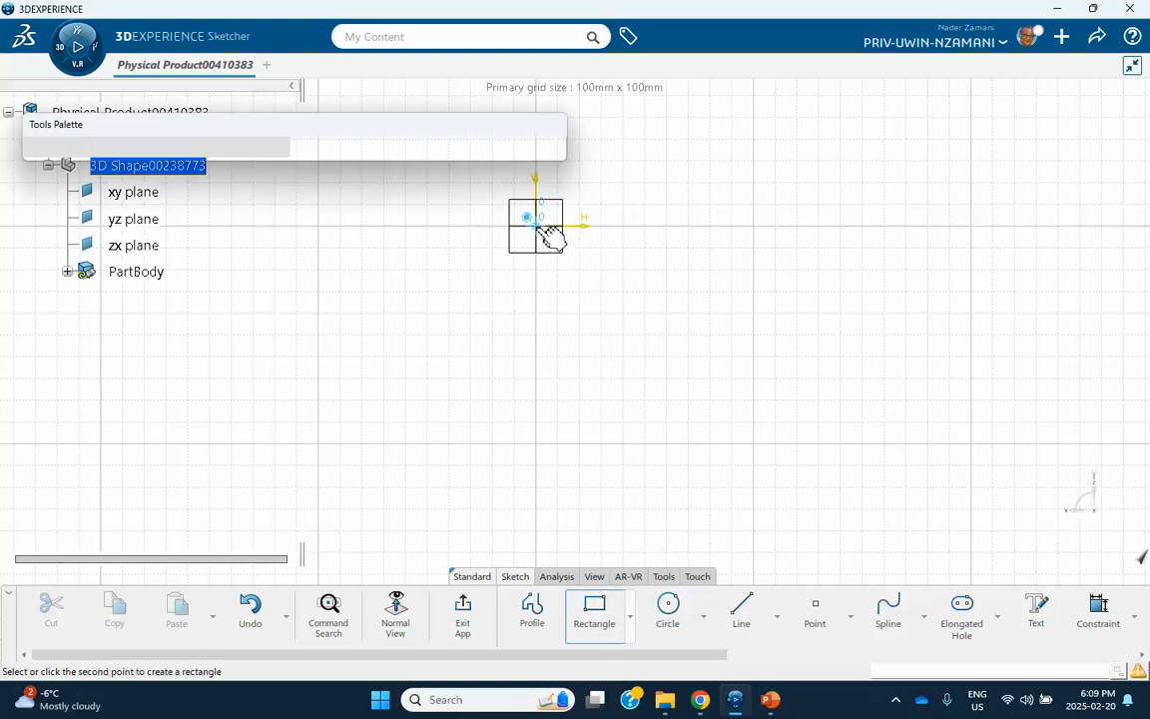
pyautogui.click(1029, 265)
# Dimension the rectangle's long bottom edge to 1.2 m and scale all sketch elements by the same factor
pyautogui.moveTo(803, 378)
pyautogui.mouseDown(button='middle')
pyautogui.moveTo(644, 468)
pyautogui.moveTo(634, 377)
pyautogui.mouseUp(button='middle')
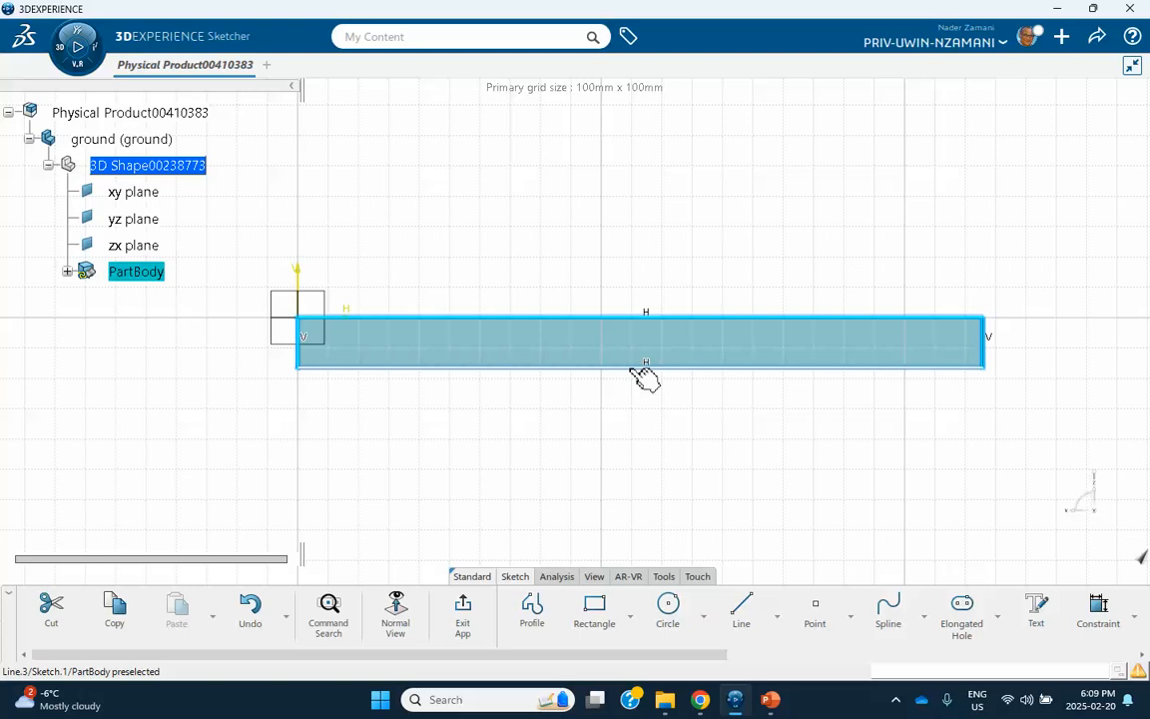
pyautogui.doubleClick(632, 367)
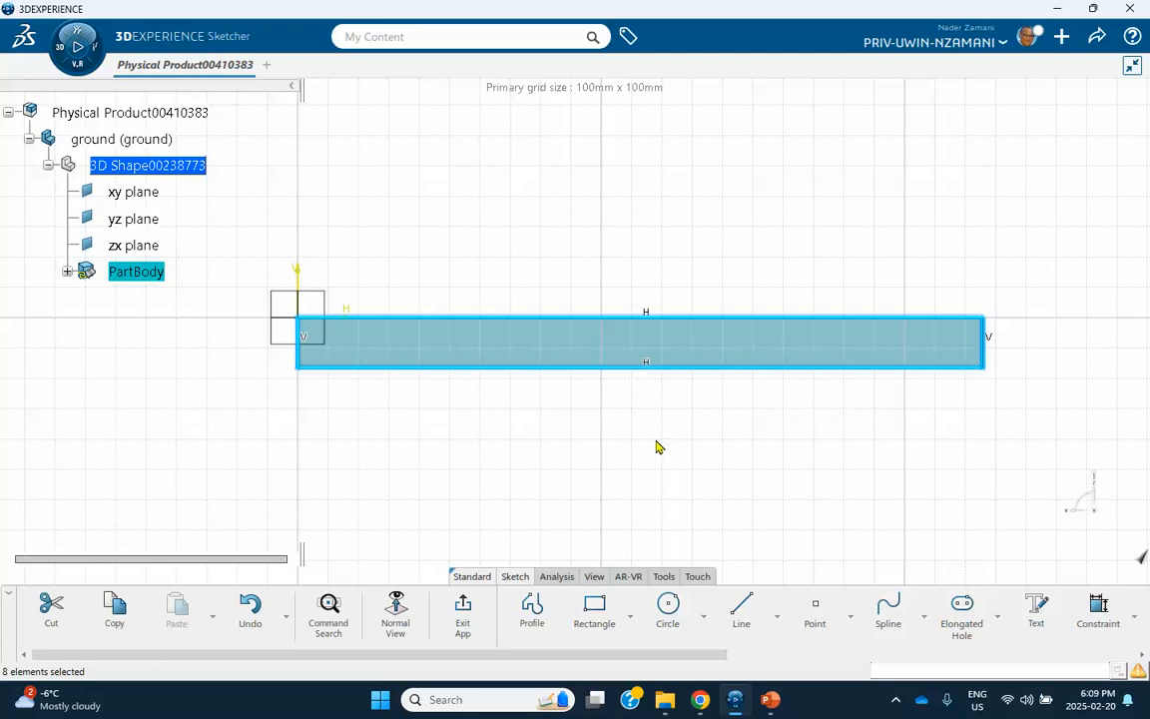
pyautogui.click(1098, 609)
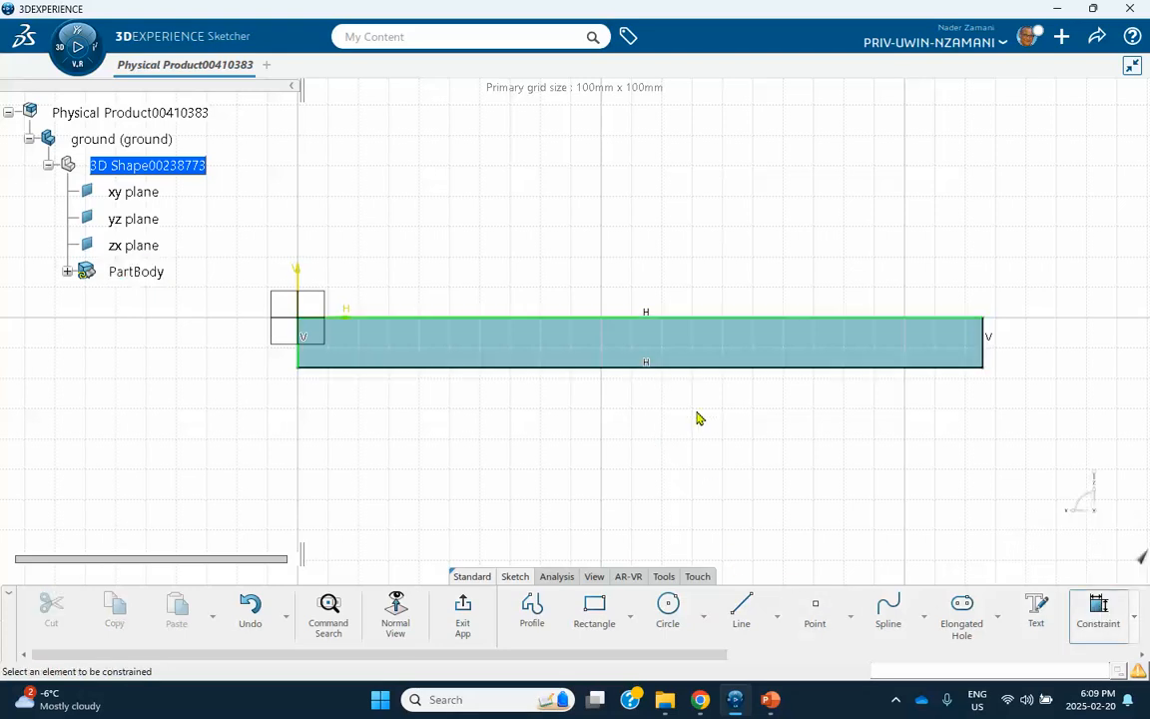
pyautogui.click(691, 368)
pyautogui.click(681, 423)
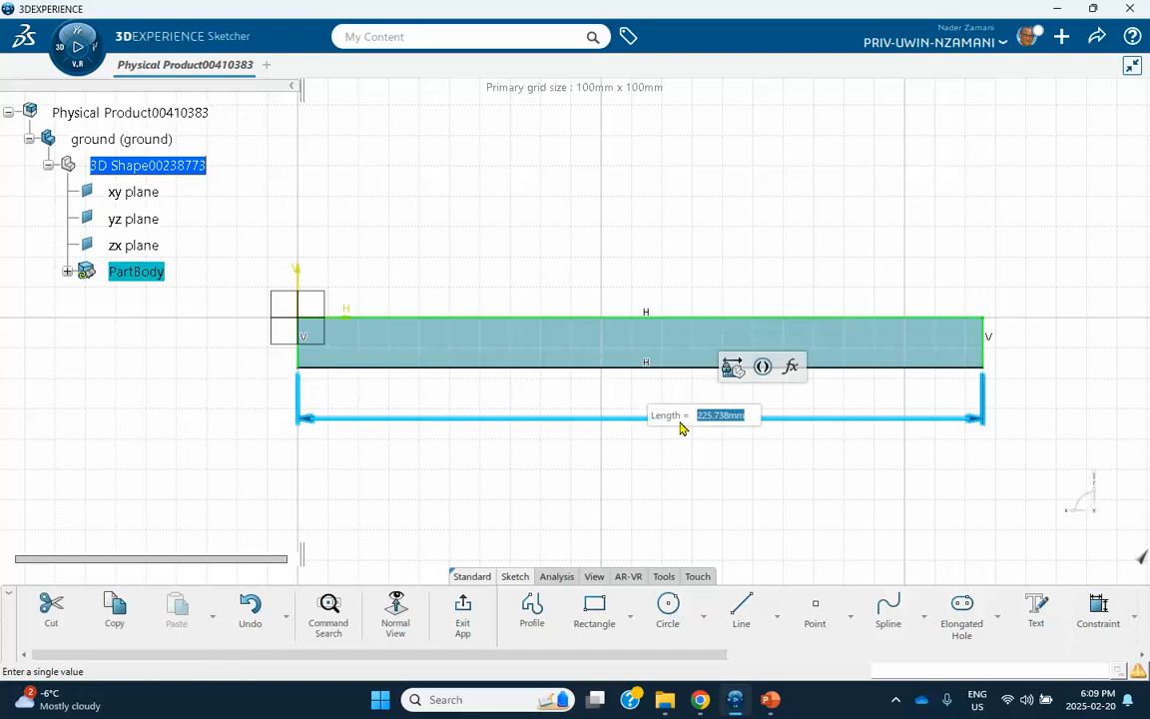
pyautogui.write('1.2m')
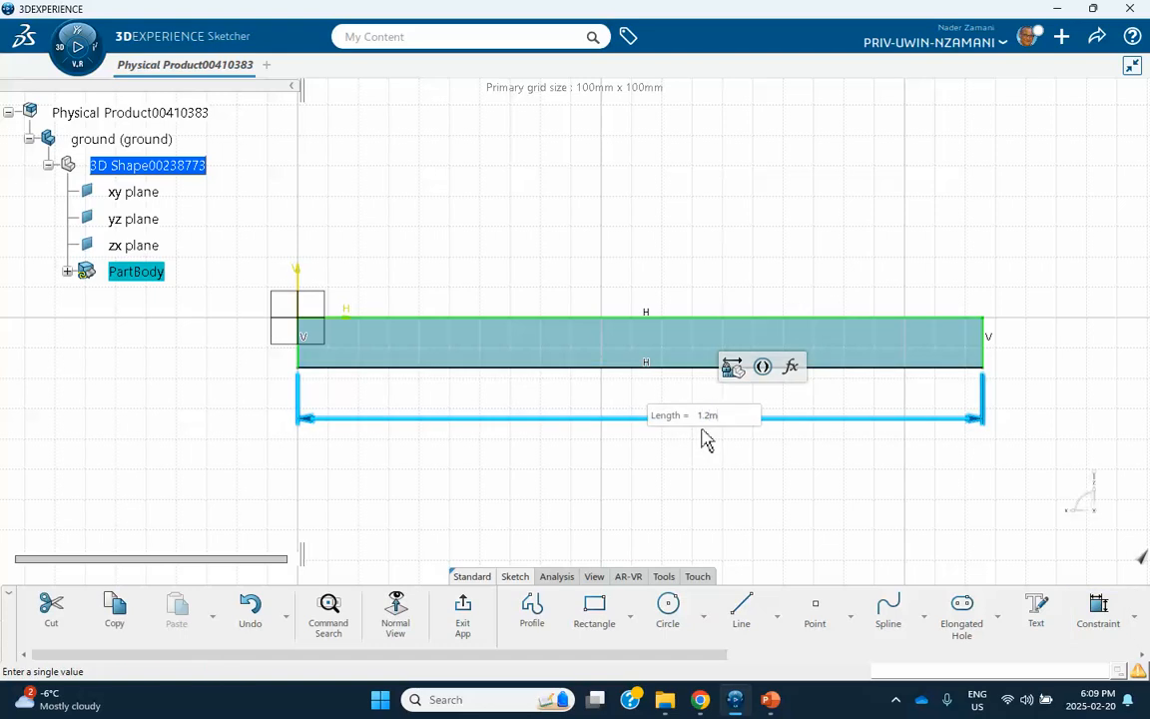
pyautogui.press('Return')
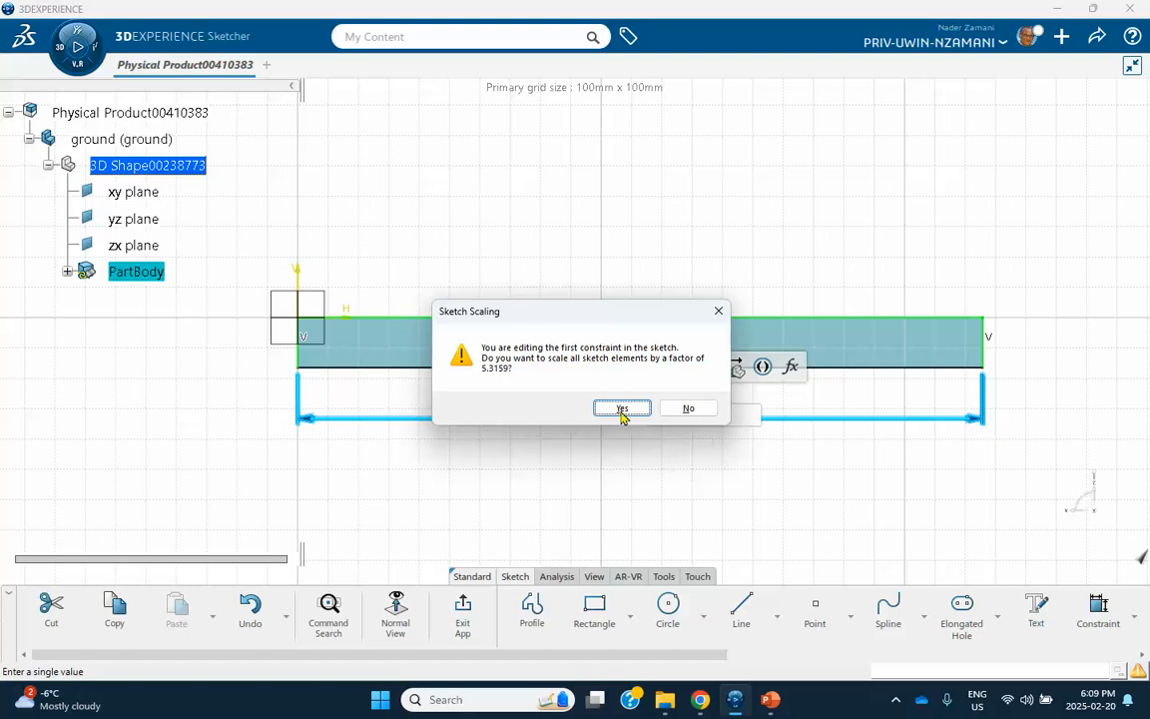
pyautogui.click(621, 412)
# Dimension the rectangle's short vertical side at the origin to 50 mm
pyautogui.moveTo(634, 400)
pyautogui.mouseDown(button='middle')
pyautogui.moveTo(636, 431)
pyautogui.moveTo(732, 540)
pyautogui.mouseUp(button='middle')
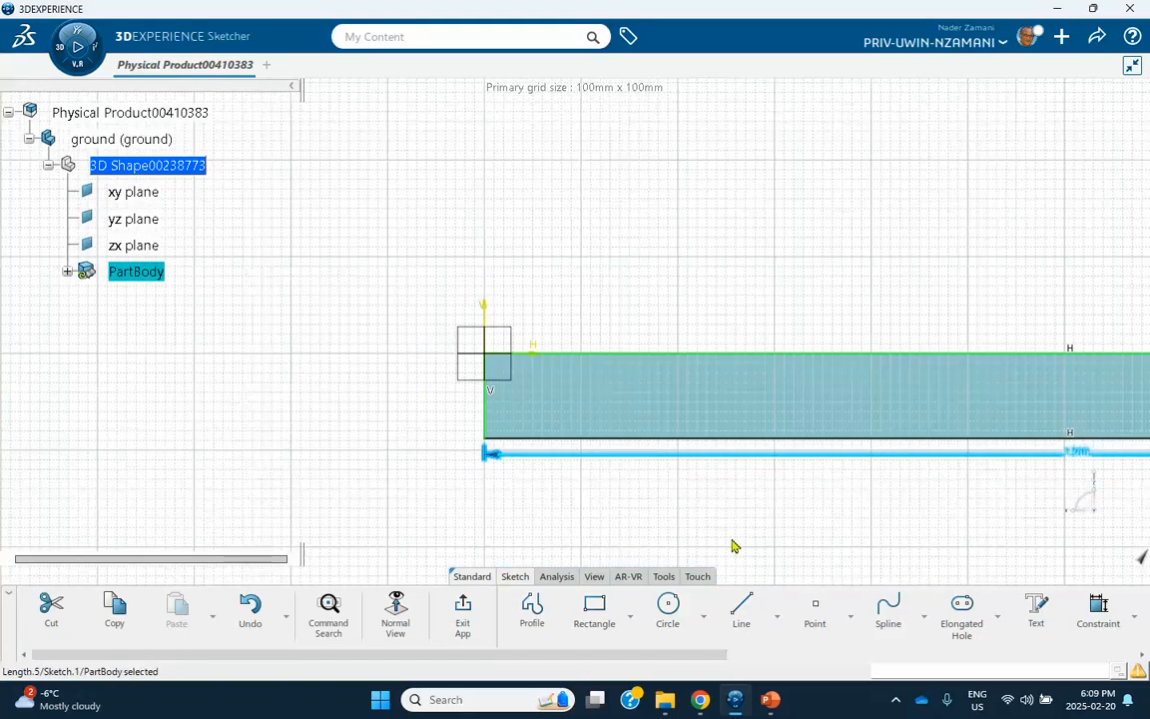
pyautogui.click(1097, 611)
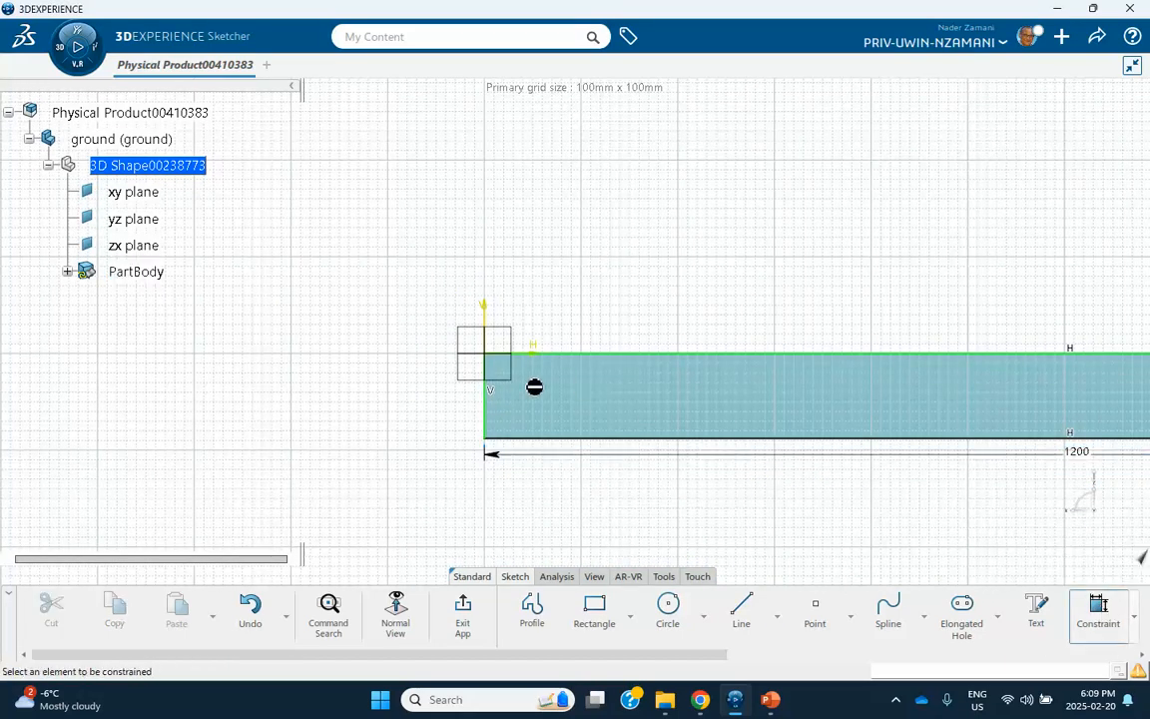
pyautogui.click(487, 417)
pyautogui.click(436, 419)
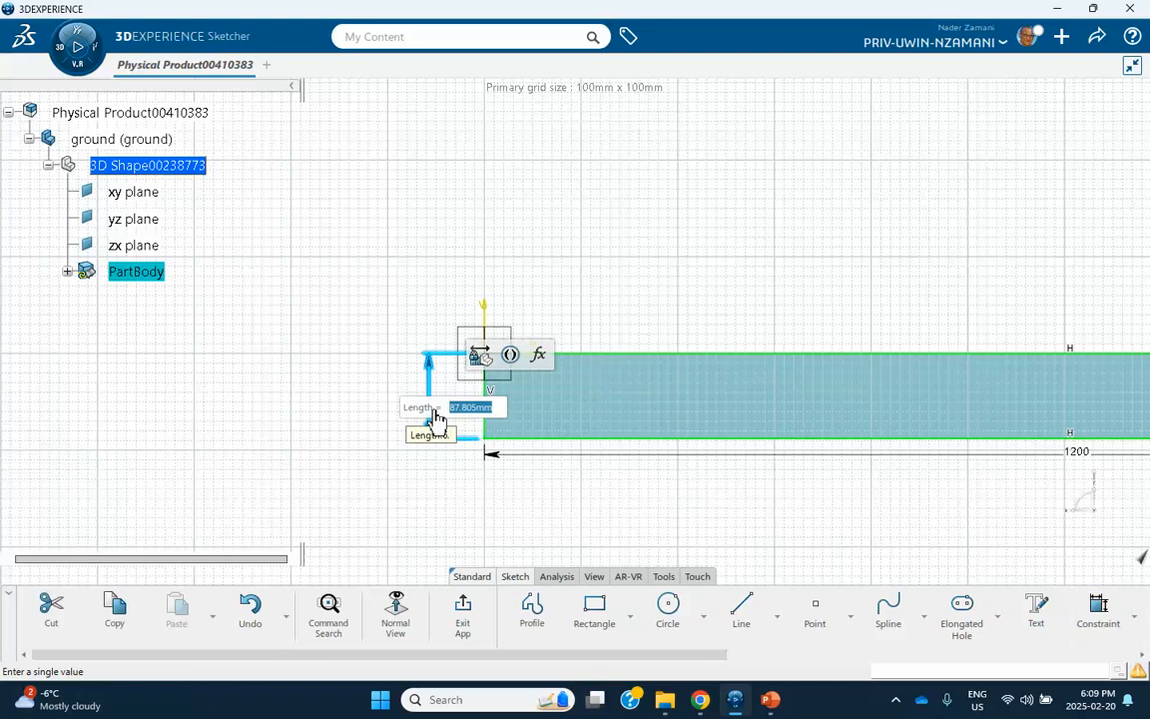
pyautogui.write('0')
pyautogui.press('Return')
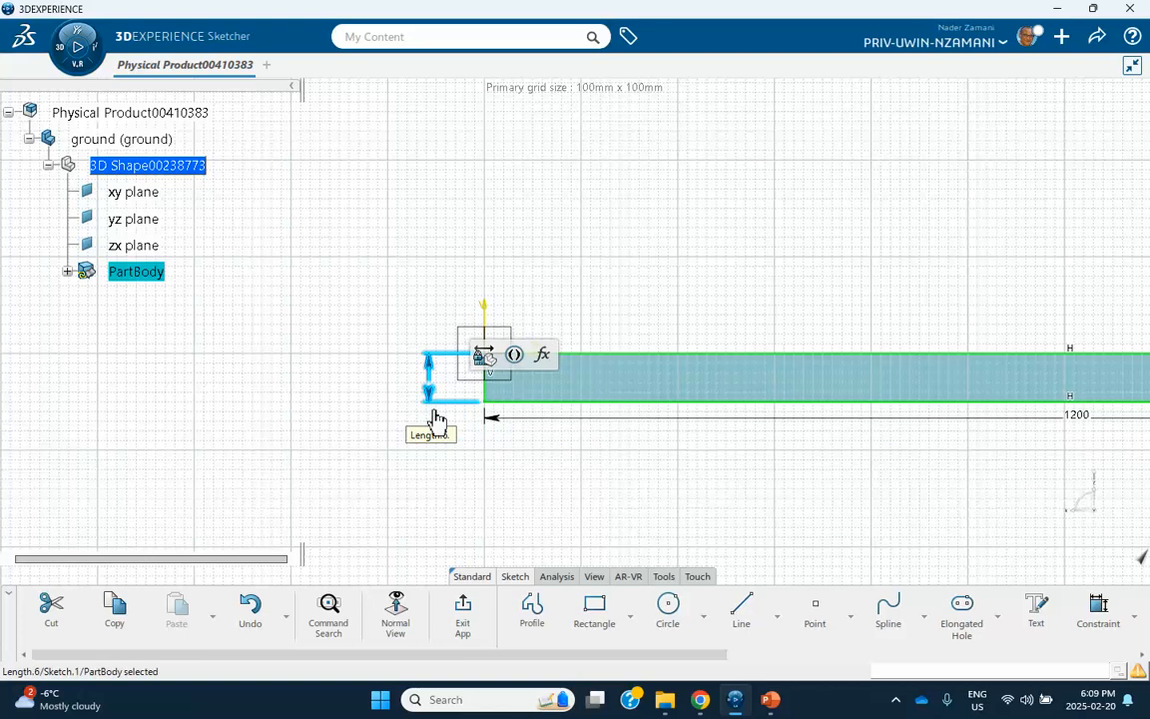
pyautogui.click(603, 453)
# Exit the sketch and extrude the rectangle into a solid with a quick pad
pyautogui.moveTo(703, 461); pyautogui.dragTo(500, 506, button='middle')
pyautogui.click(451, 611)
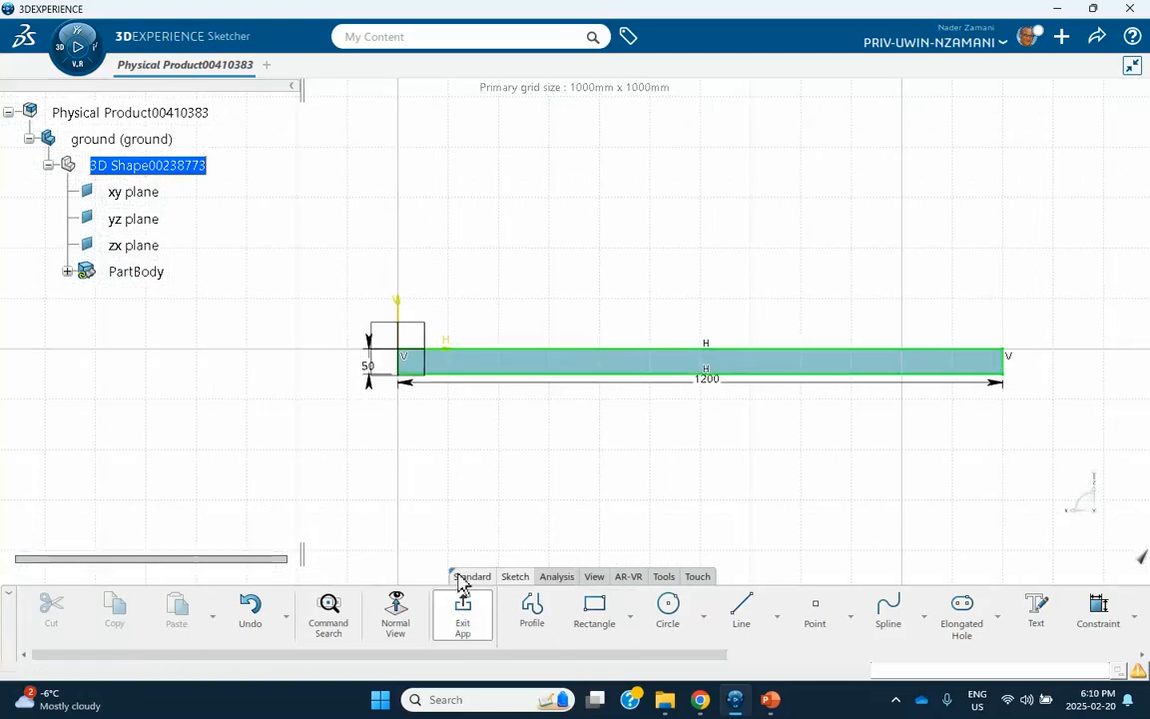
pyautogui.click(572, 499)
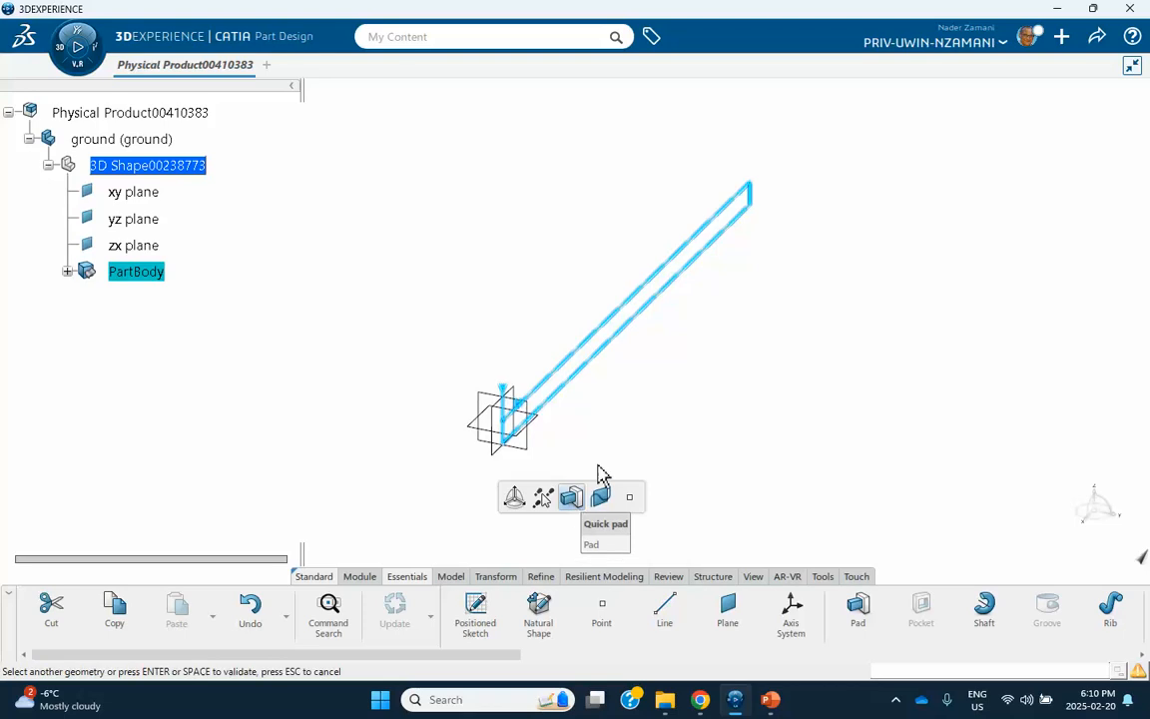
pyautogui.click(788, 316)
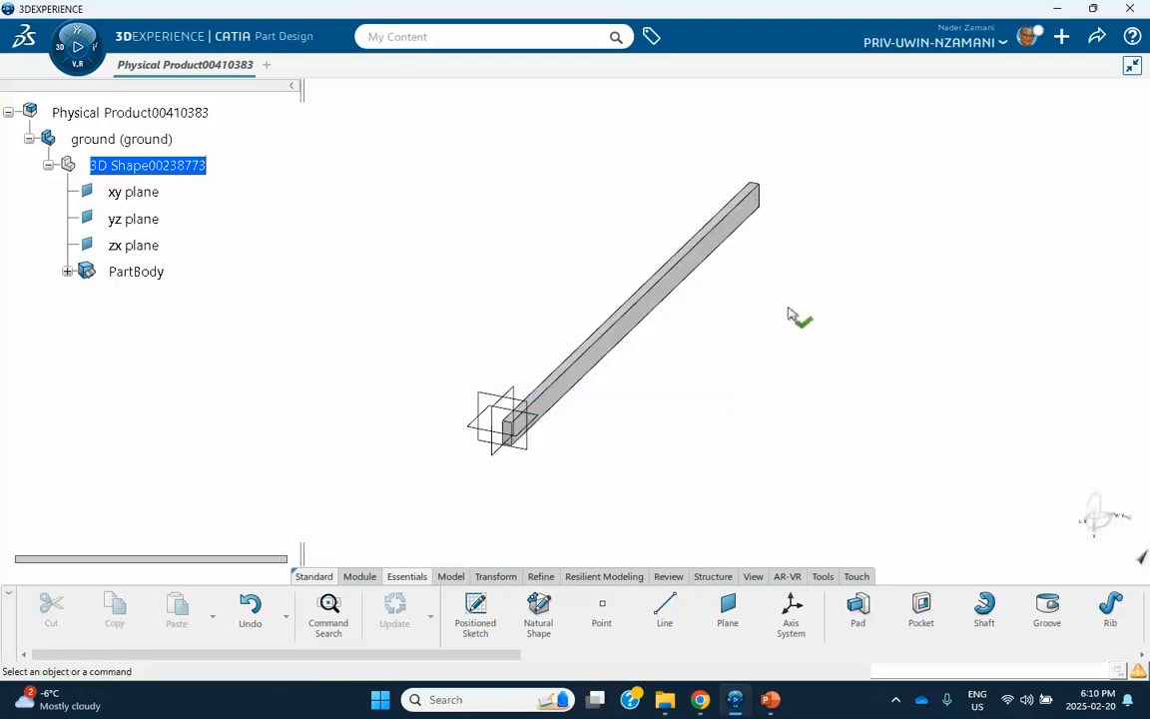
# Edit the pad to extend symmetrically on both sides of the sketch with a length of 0.025 mm
pyautogui.doubleClick(697, 282)
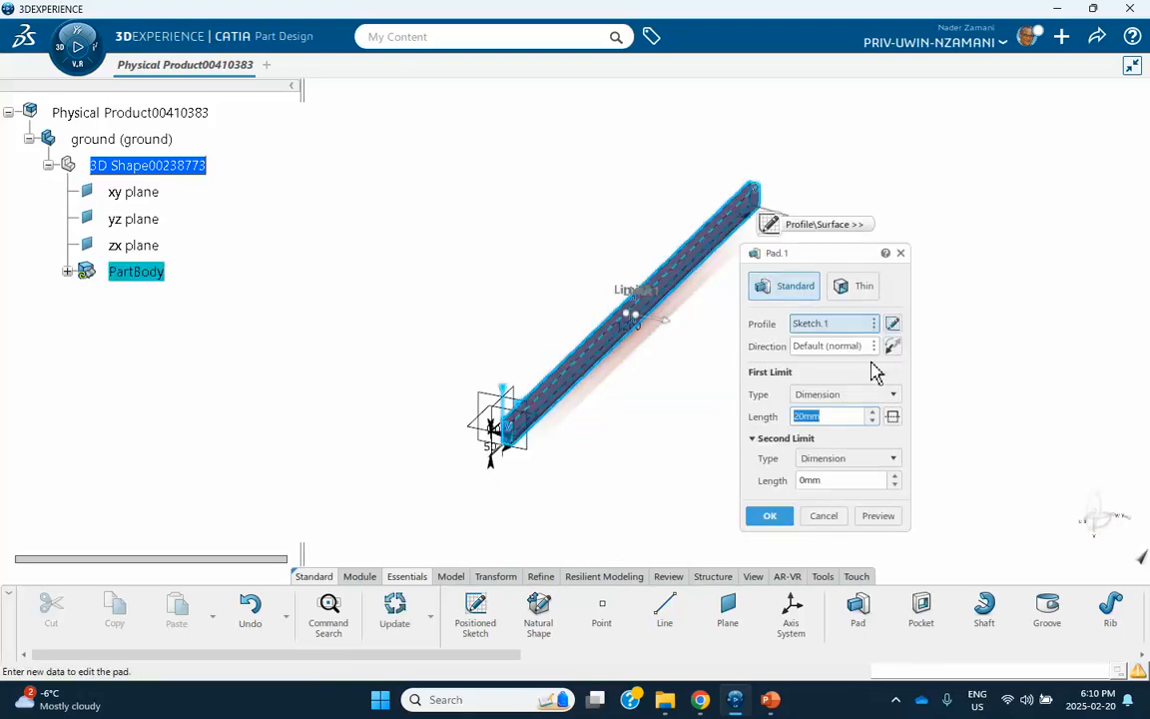
pyautogui.click(892, 415)
pyautogui.doubleClick(817, 415)
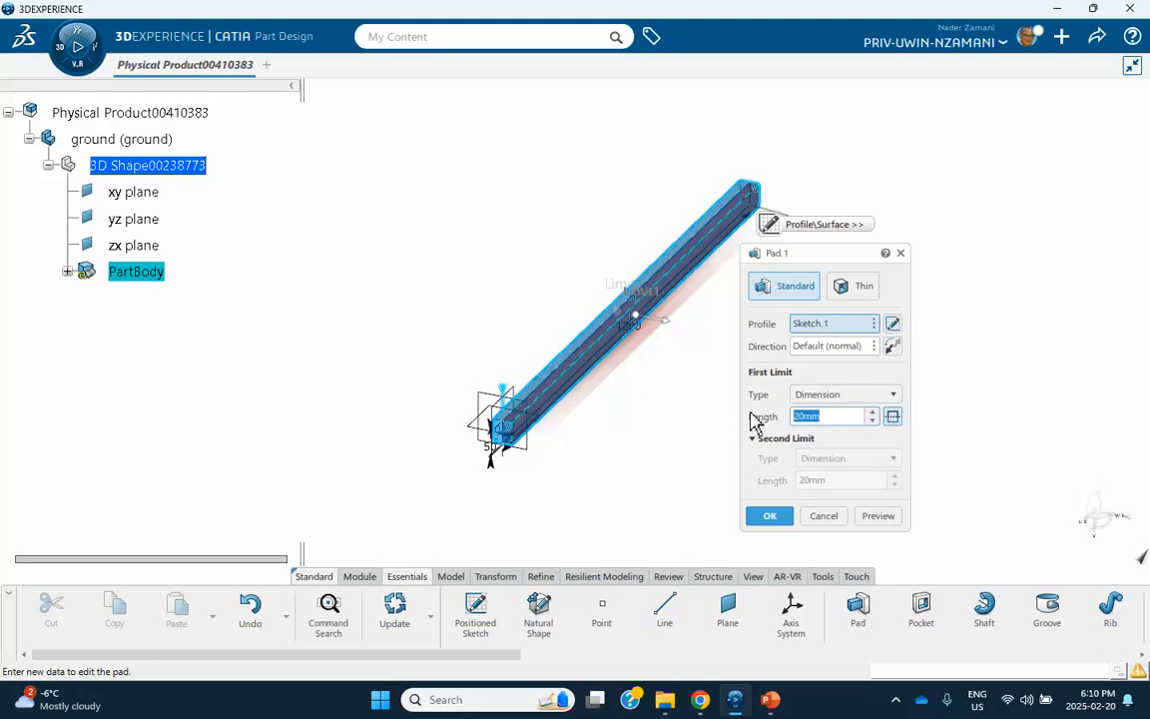
pyautogui.press('BackSpace')
pyautogui.click(770, 517)
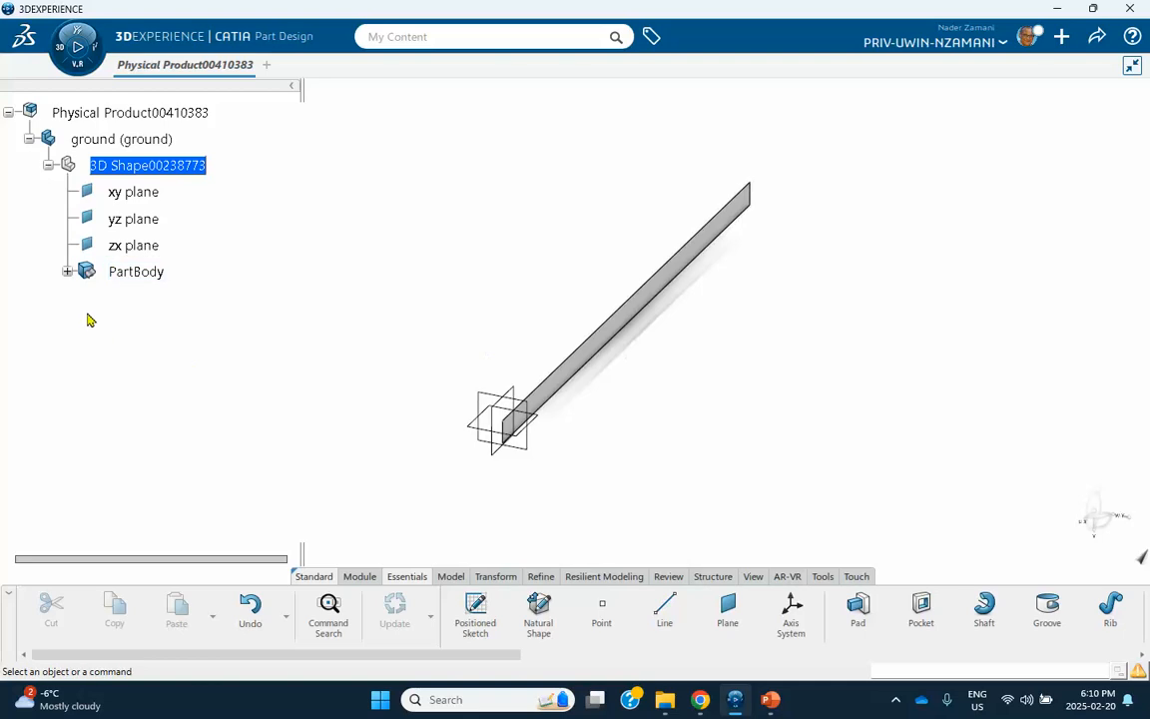
# Open the pad's sketch to check its dimensions, and return to Part Design
pyautogui.click(65, 271)
pyautogui.click(86, 298)
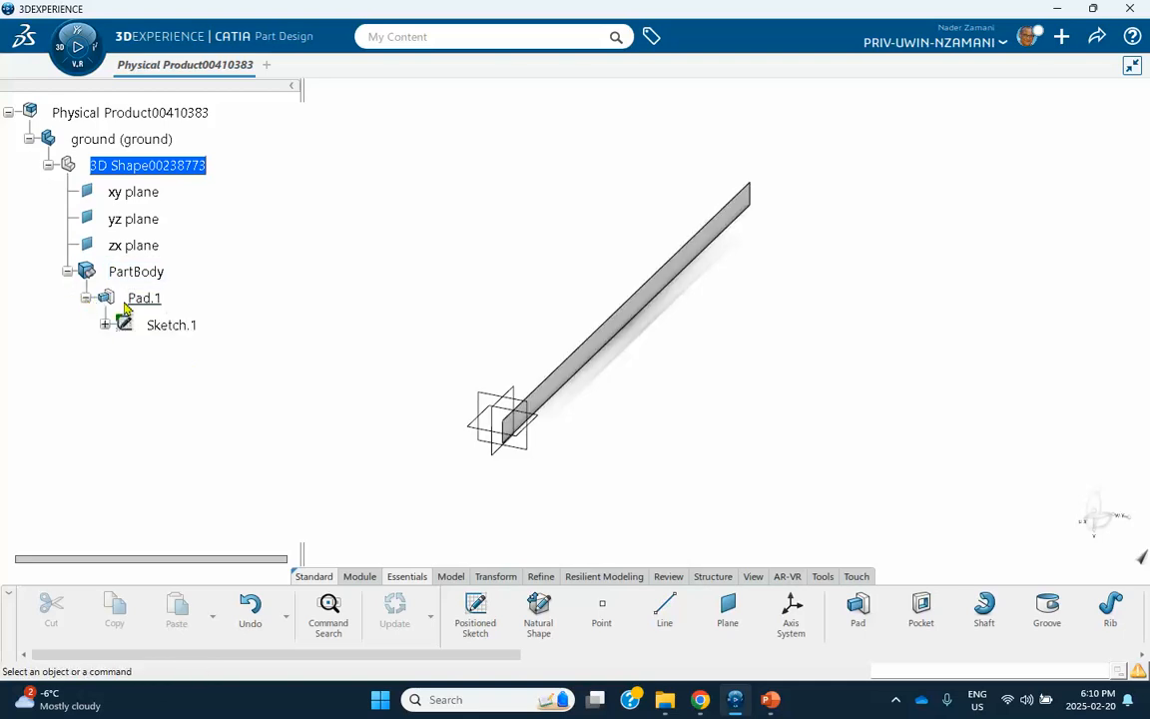
pyautogui.click(169, 326)
pyautogui.doubleClick(171, 325)
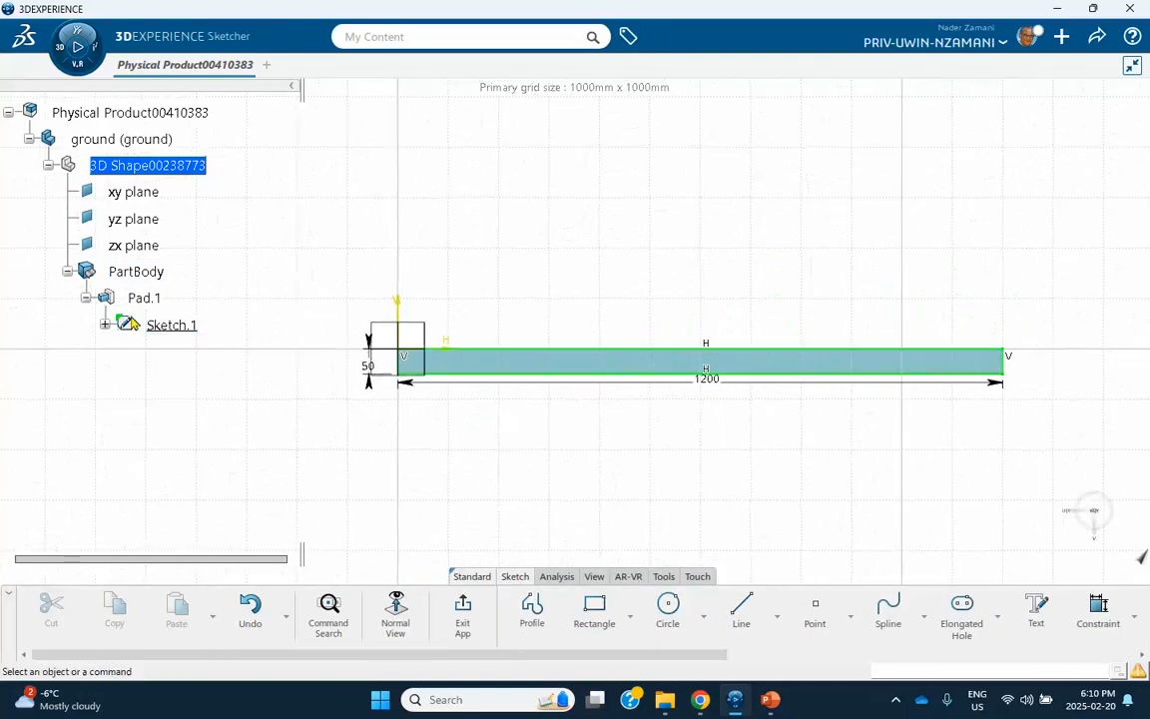
pyautogui.click(462, 609)
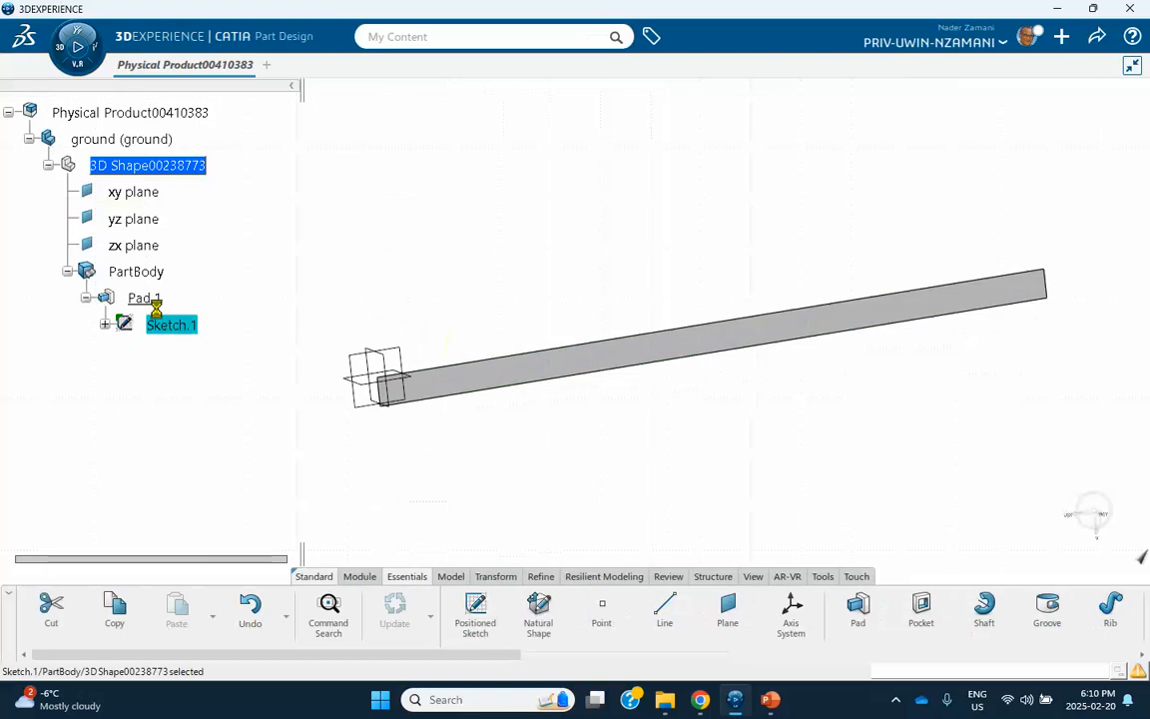
# Correct the pad's first limit length to 0.025 m
pyautogui.doubleClick(145, 297)
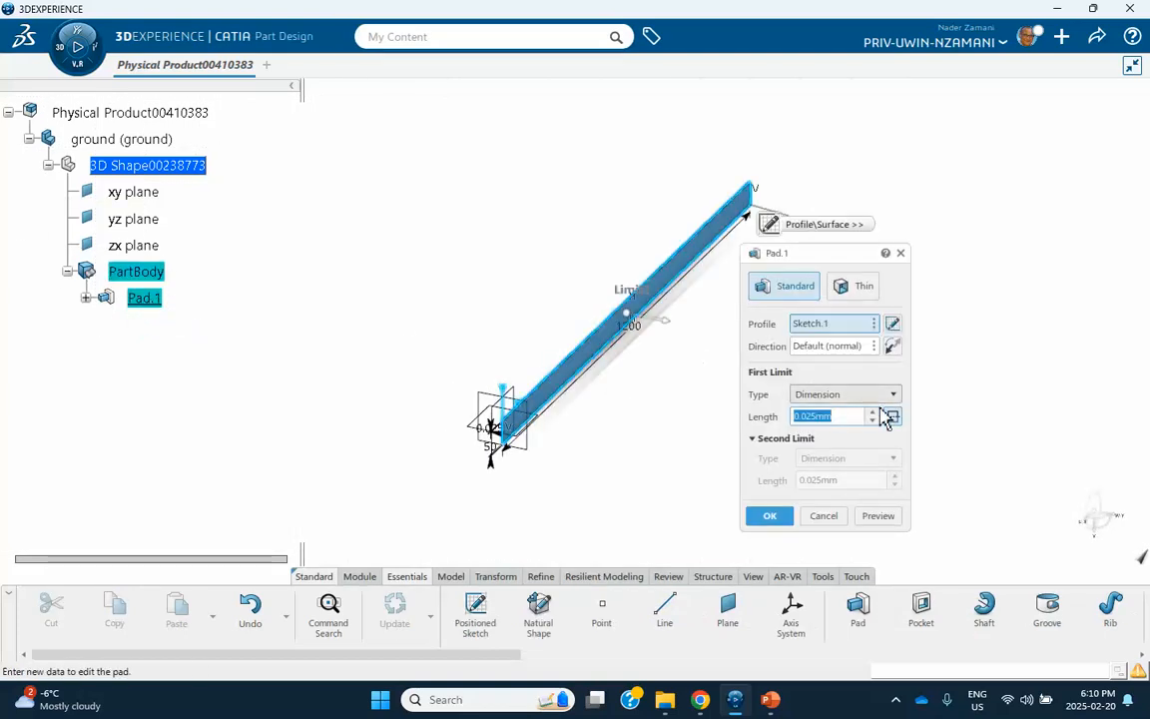
pyautogui.click(840, 419)
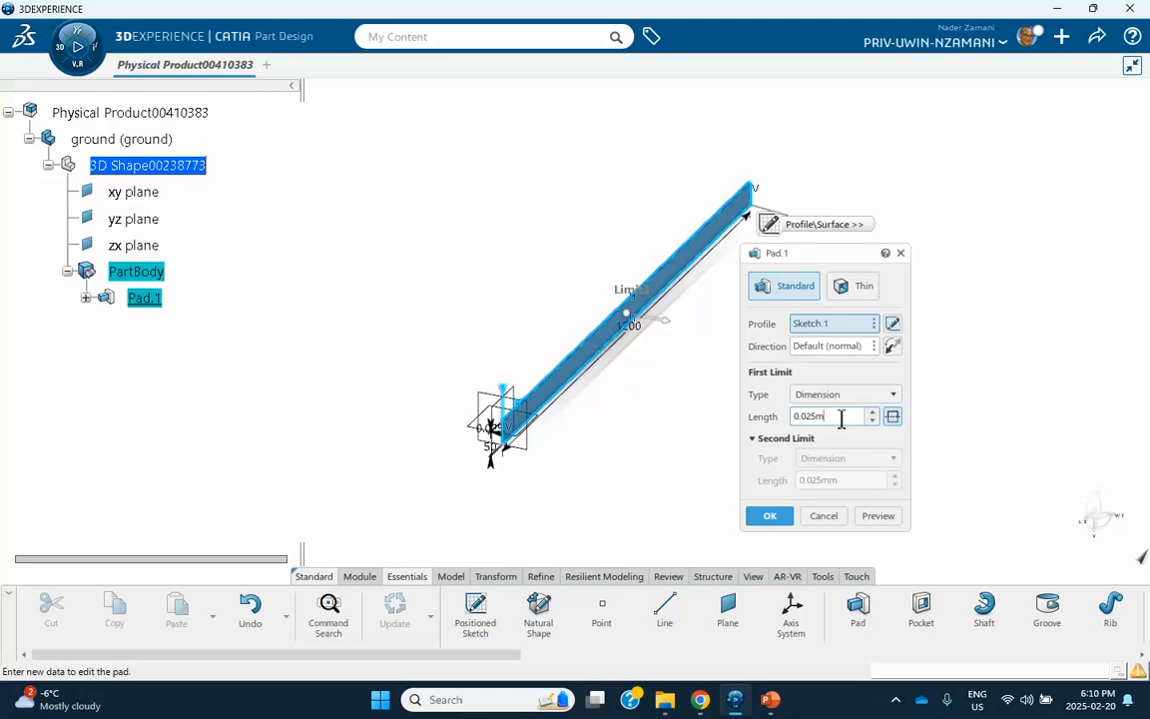
pyautogui.press('Return')
pyautogui.click(846, 431)
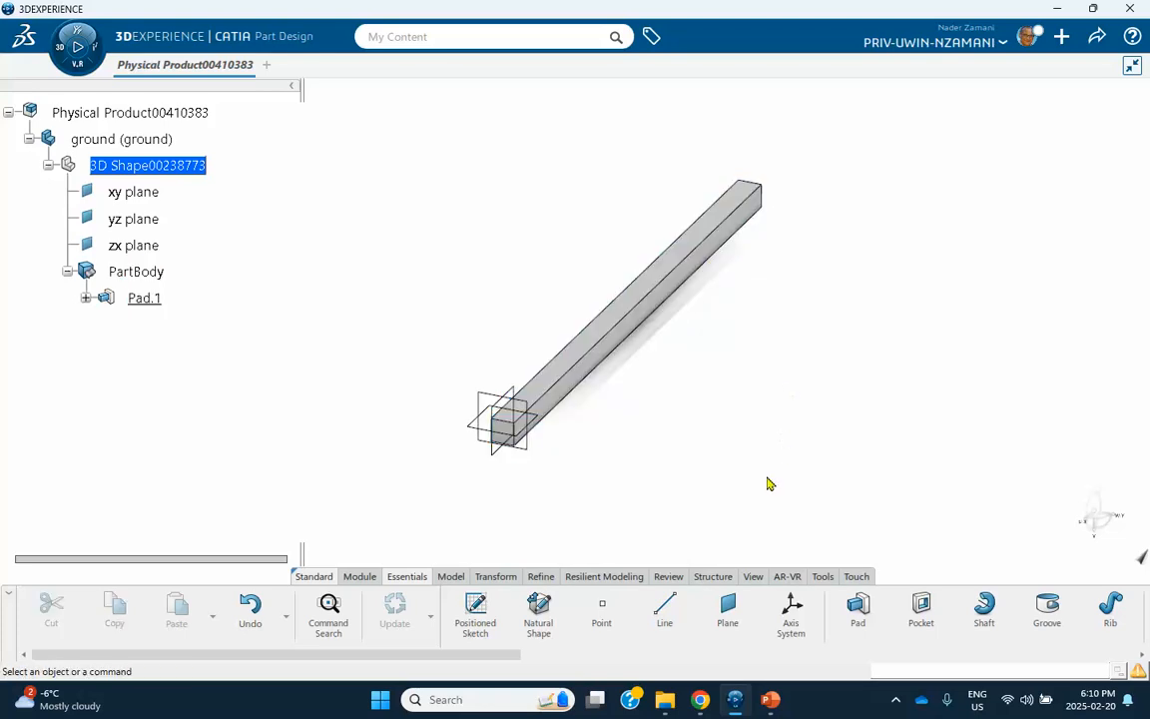
# Create a reference point by coordinates in the ground part with X at 0.6 m, Y at 0 mm and Z at 0.1 m
pyautogui.moveTo(767, 483); pyautogui.dragTo(606, 491, button='middle')
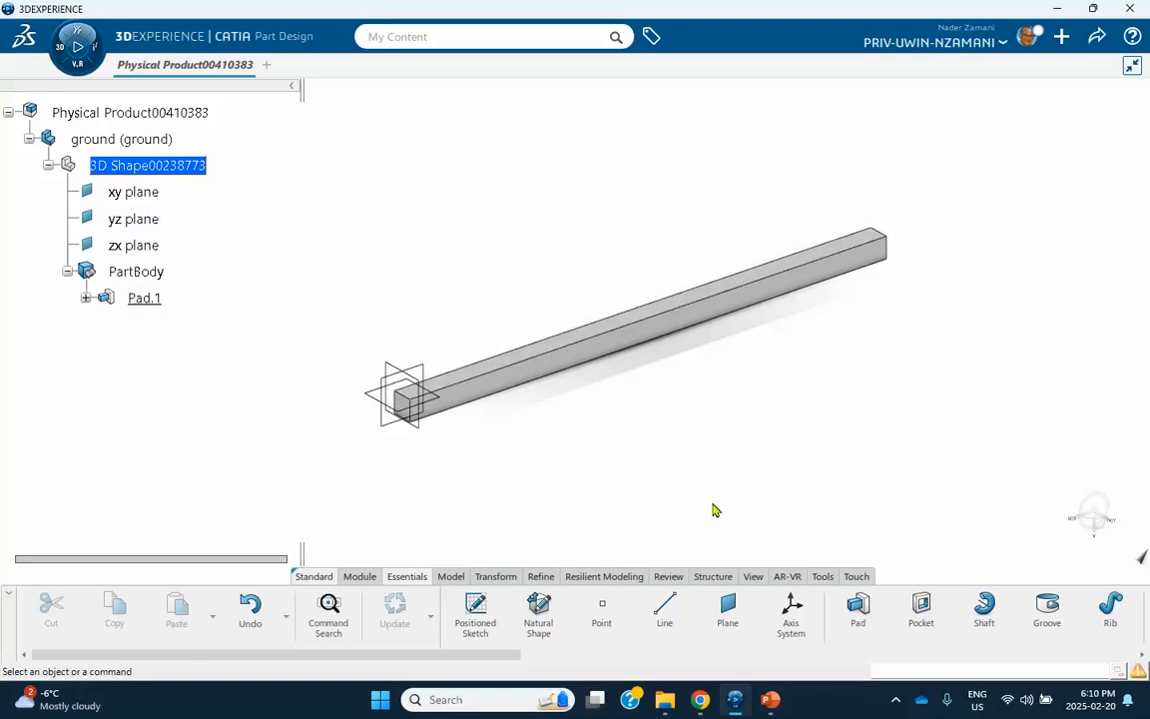
pyautogui.click(602, 612)
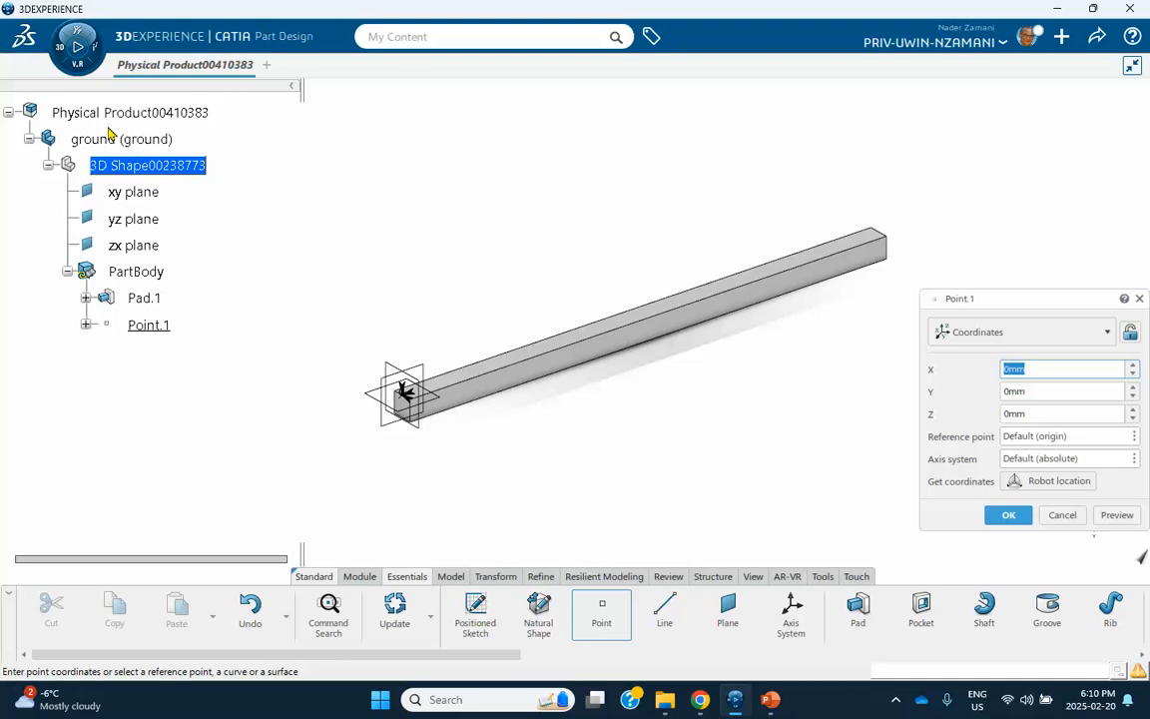
pyautogui.click(1031, 413)
pyautogui.moveTo(1031, 414); pyautogui.dragTo(1025, 414)
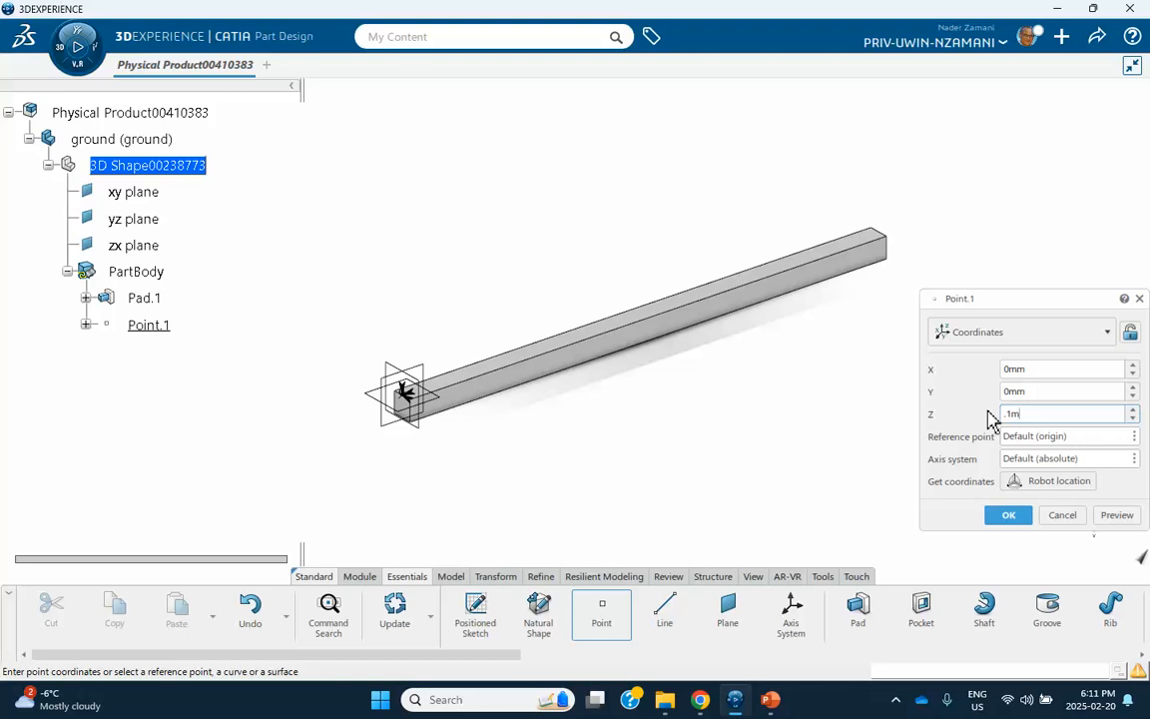
pyautogui.click(1036, 370)
pyautogui.moveTo(1034, 369); pyautogui.dragTo(919, 369)
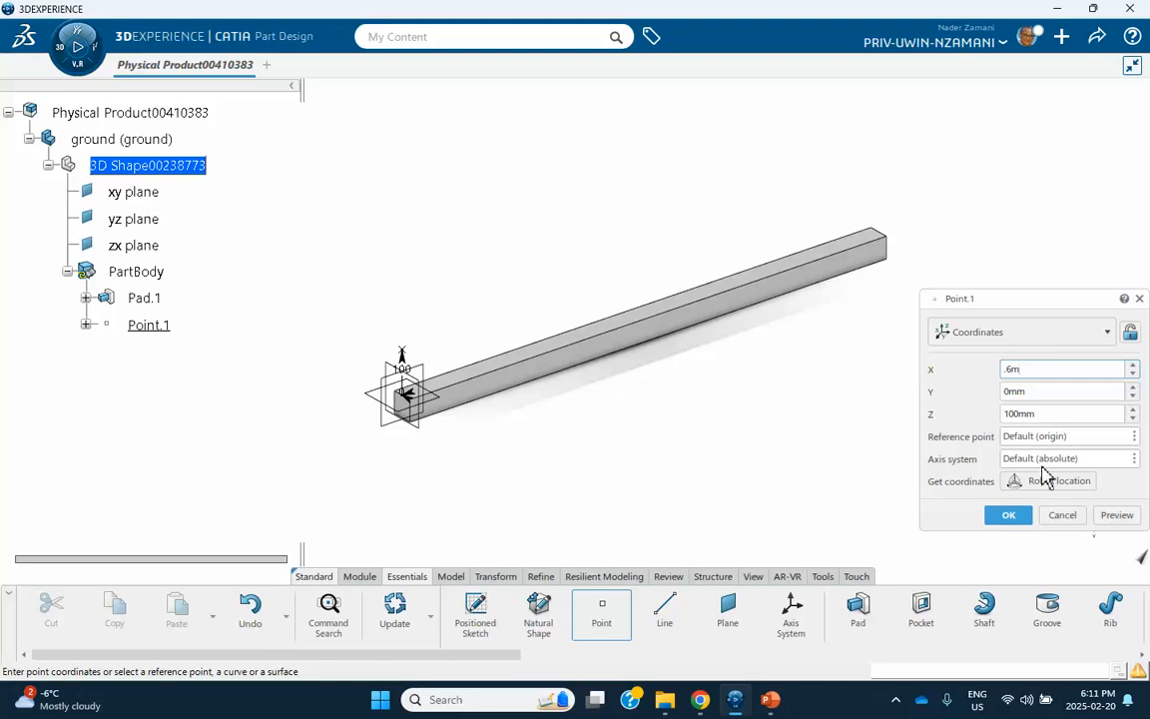
pyautogui.click(1011, 517)
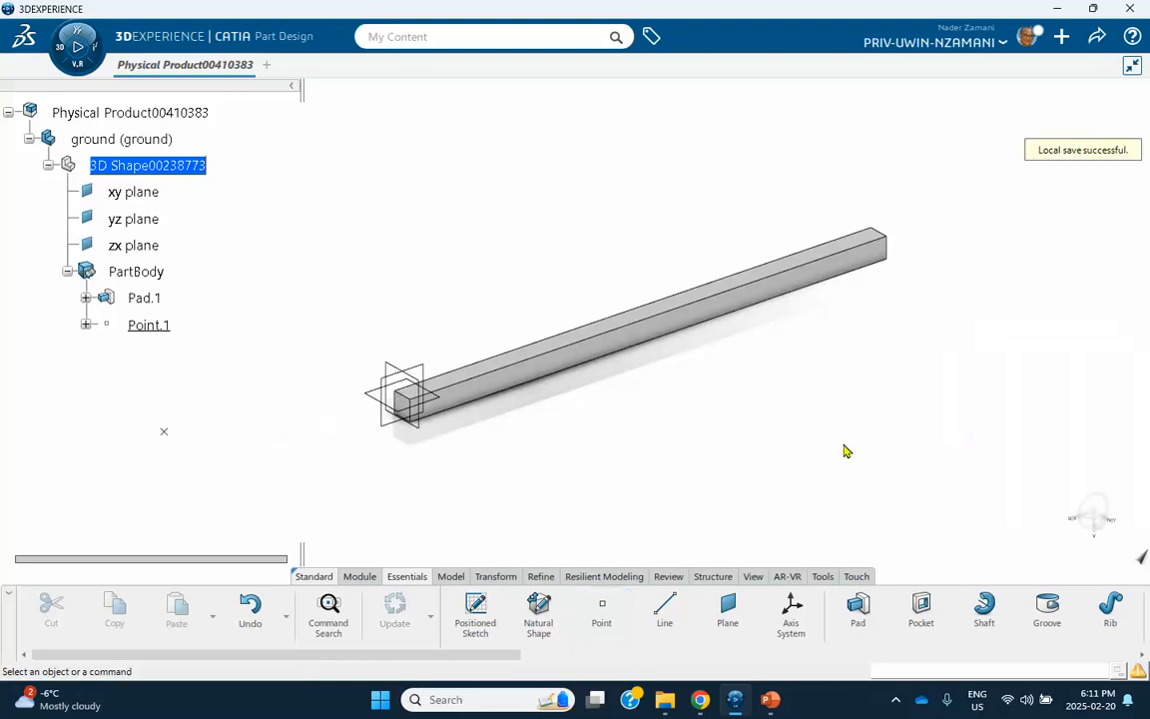
# Change the reference point's X coordinate to -600 mm and check its position above the bar
pyautogui.doubleClick(164, 437)
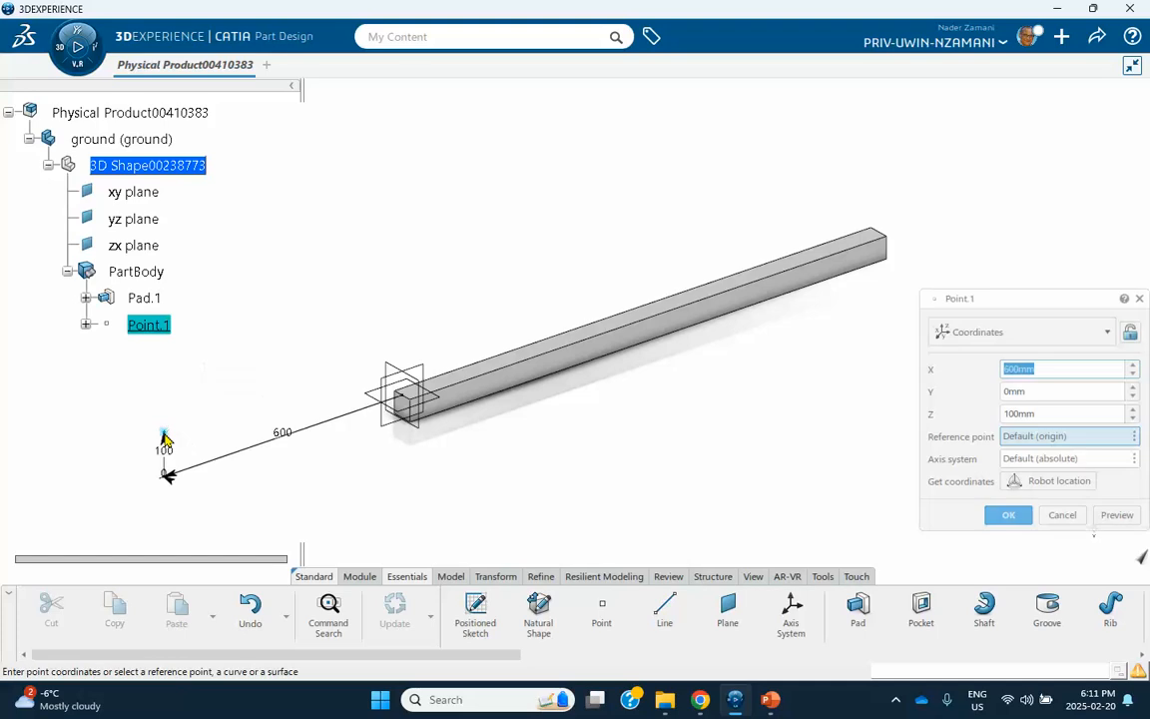
pyautogui.click(1004, 371)
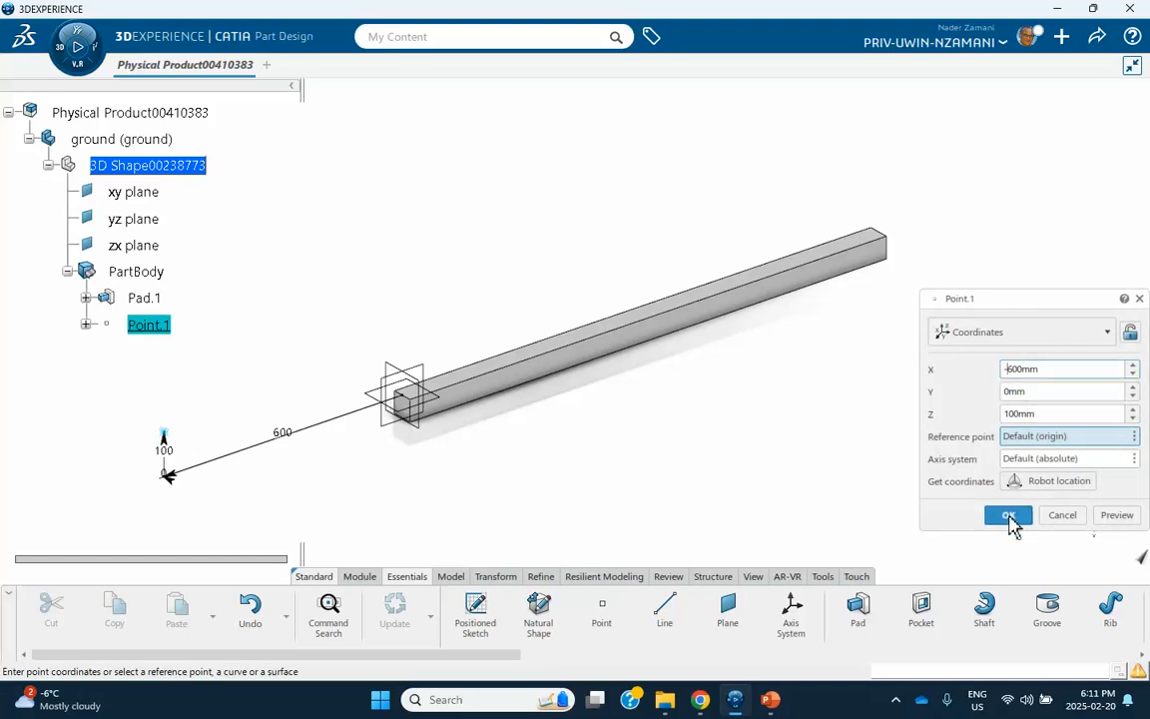
pyautogui.click(1008, 514)
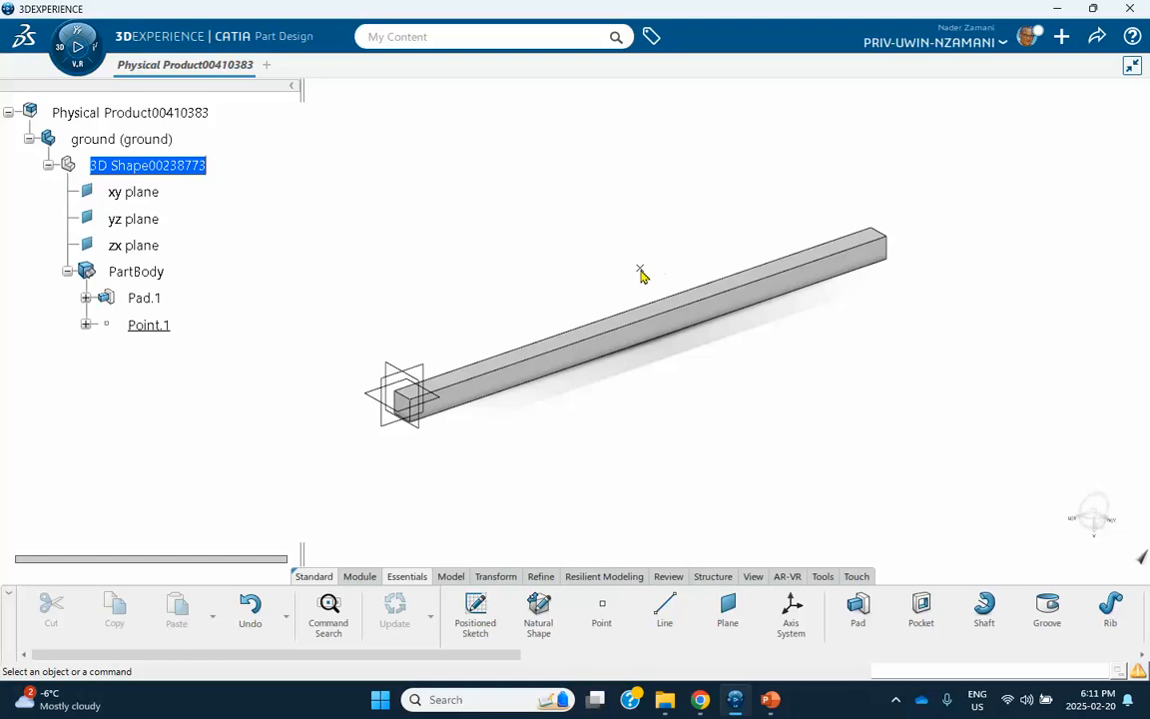
pyautogui.moveTo(552, 368); pyautogui.dragTo(783, 354, button='middle')
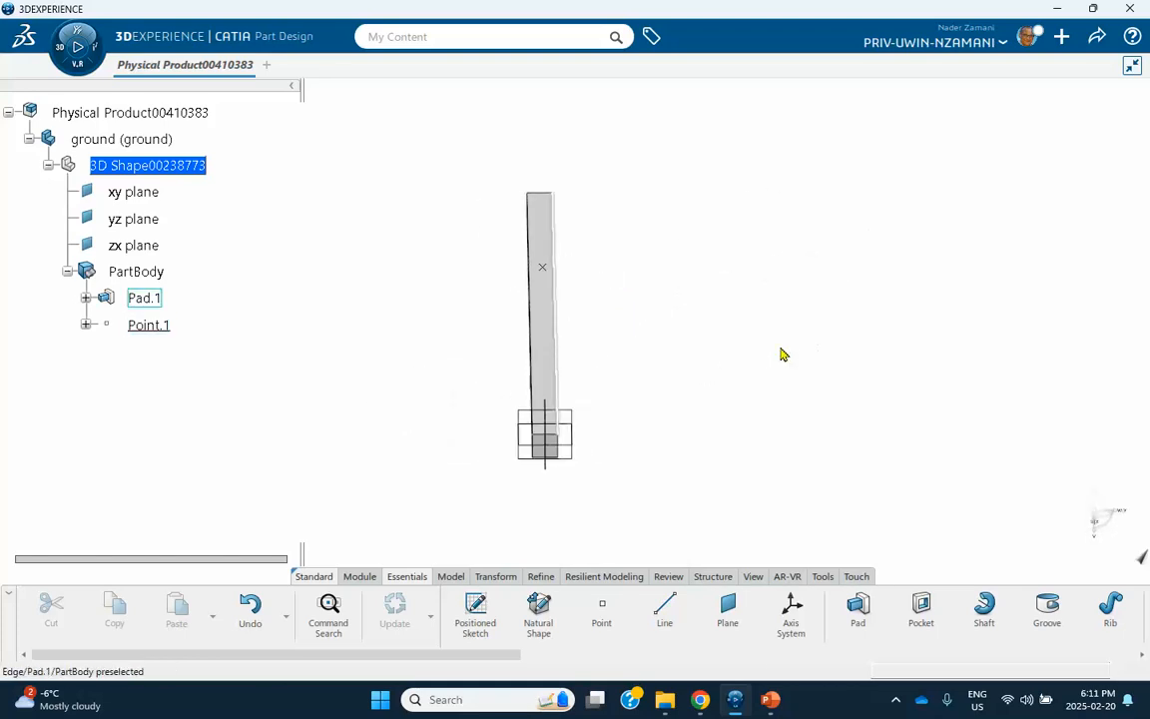
pyautogui.moveTo(671, 476); pyautogui.dragTo(333, 373, button='middle')
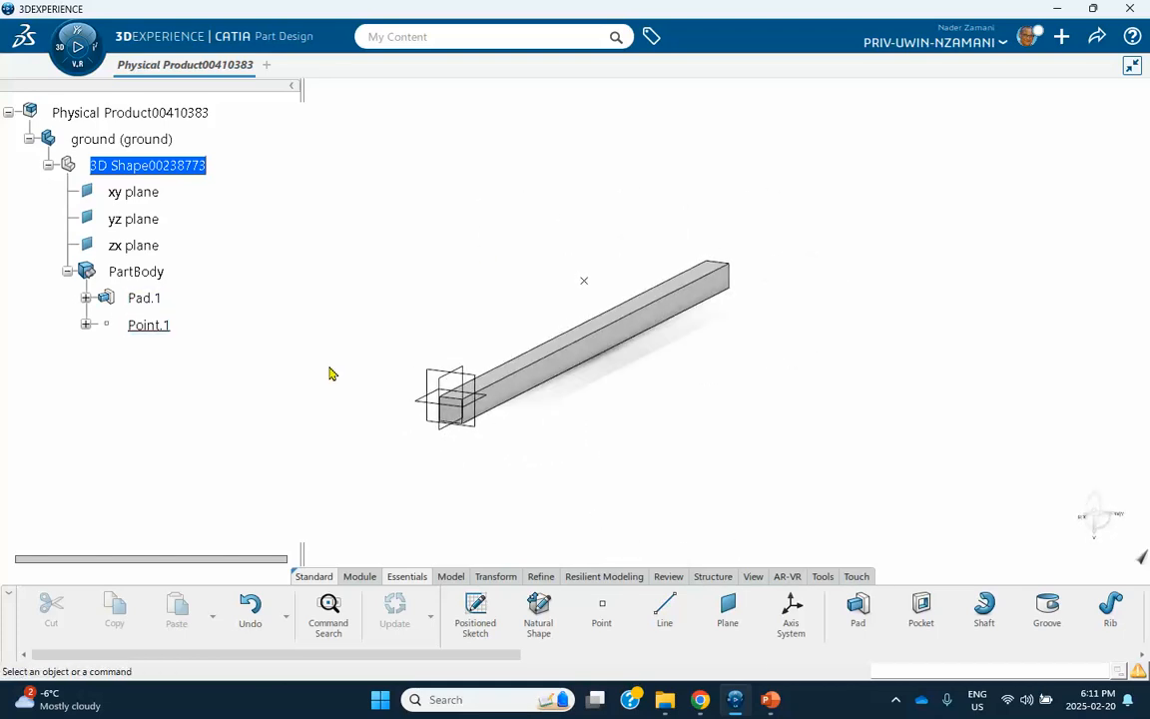
# Activate the root product for assembly editing and insert a new 3D part into it
pyautogui.click(167, 115)
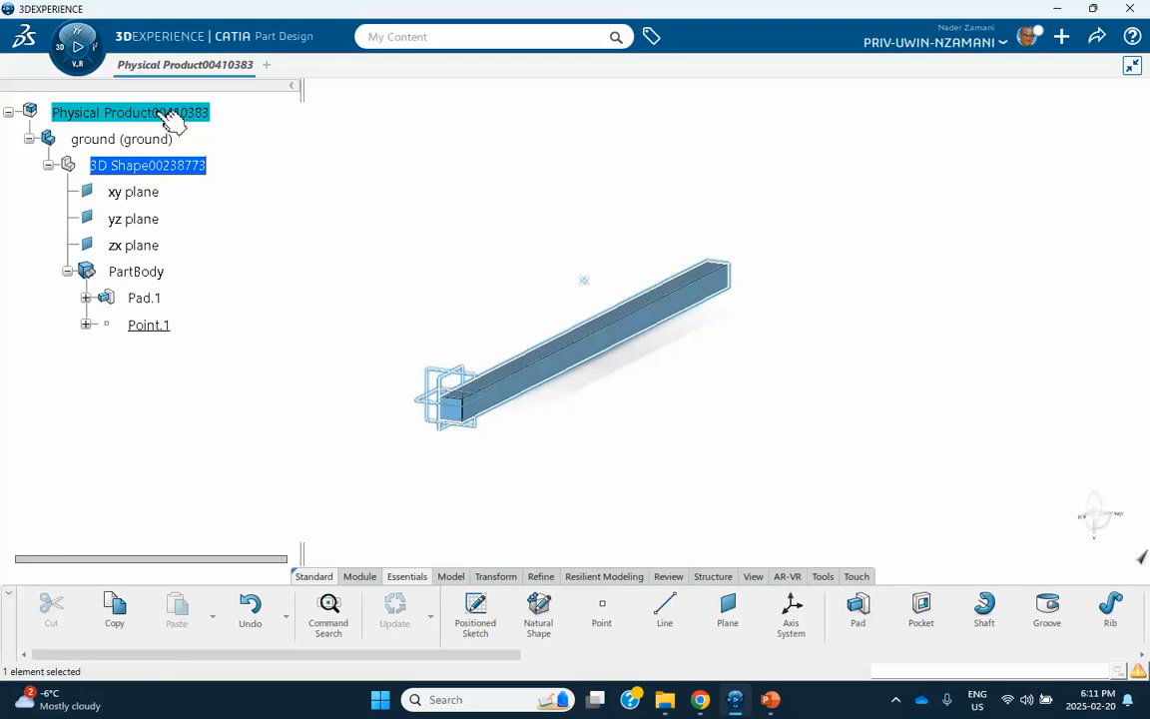
pyautogui.click(290, 157)
pyautogui.click(164, 113)
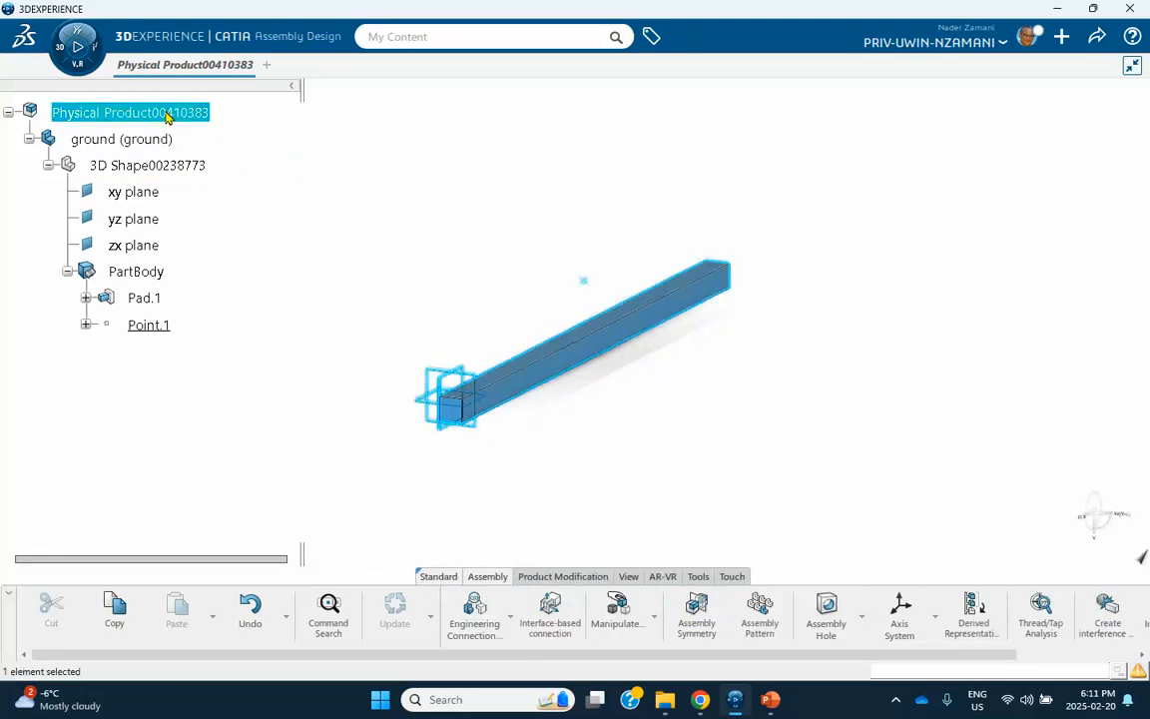
pyautogui.rightClick(166, 111)
pyautogui.moveTo(284, 506)
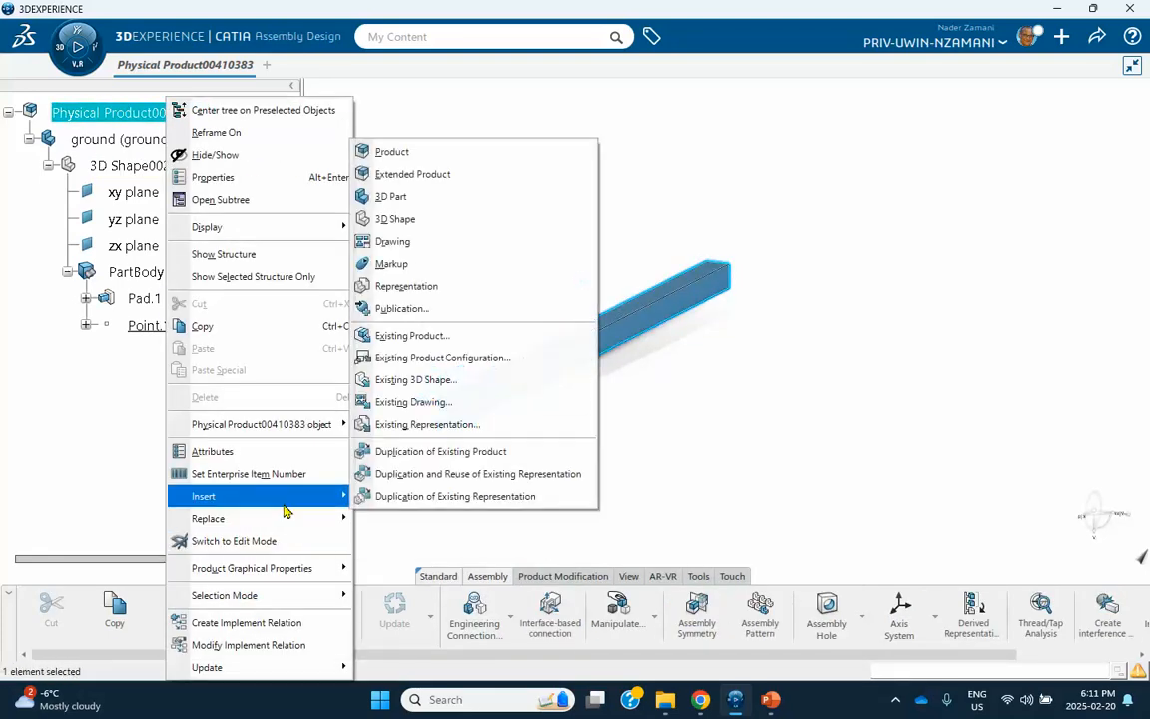
pyautogui.click(464, 197)
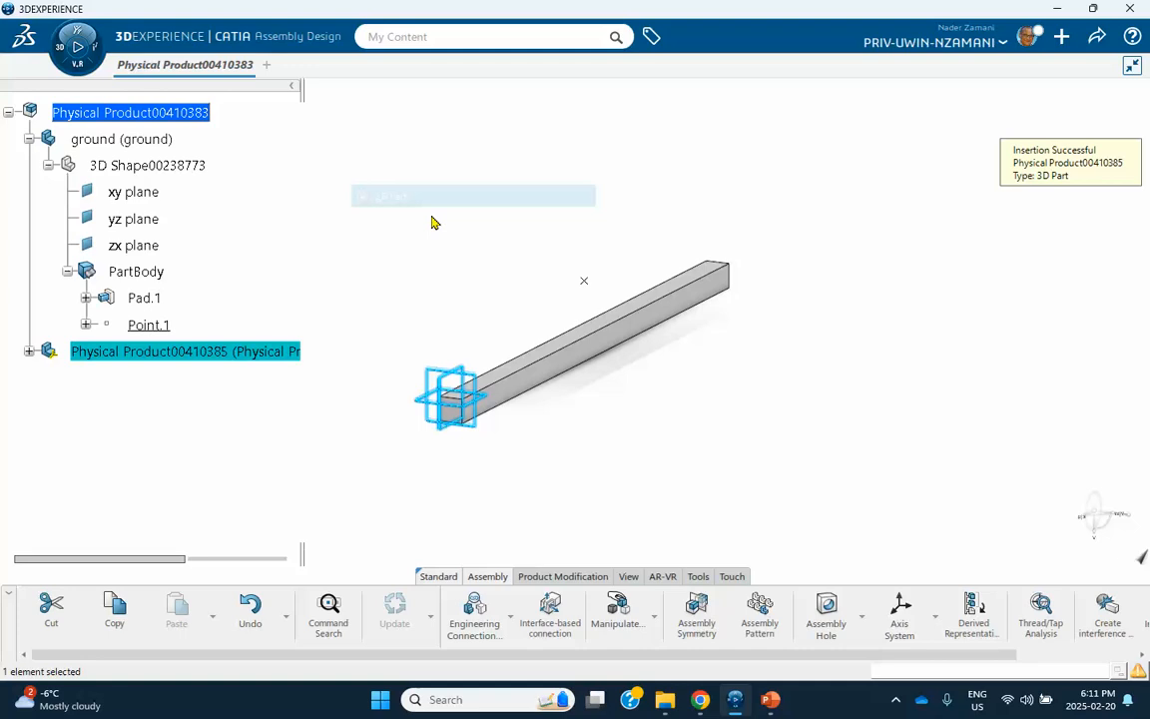
# Set both the instance title and the reference title of the new part to "block"
pyautogui.rightClick(133, 341)
pyautogui.click(122, 358)
pyautogui.rightClick(132, 357)
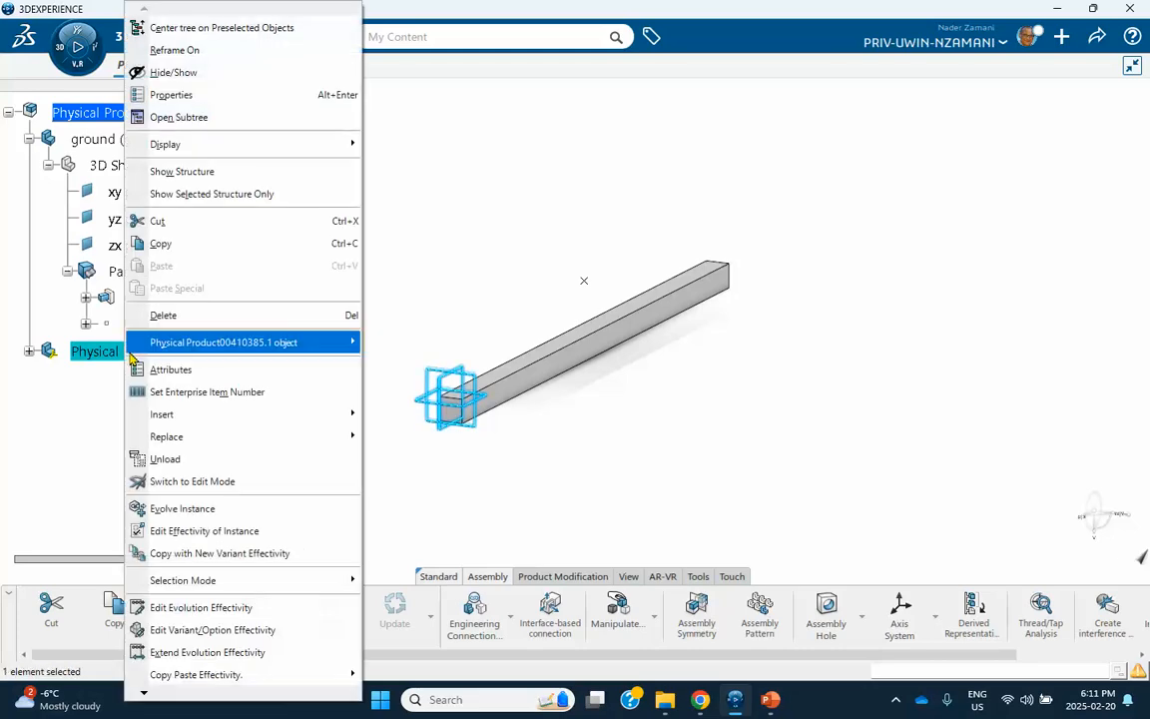
pyautogui.click(170, 94)
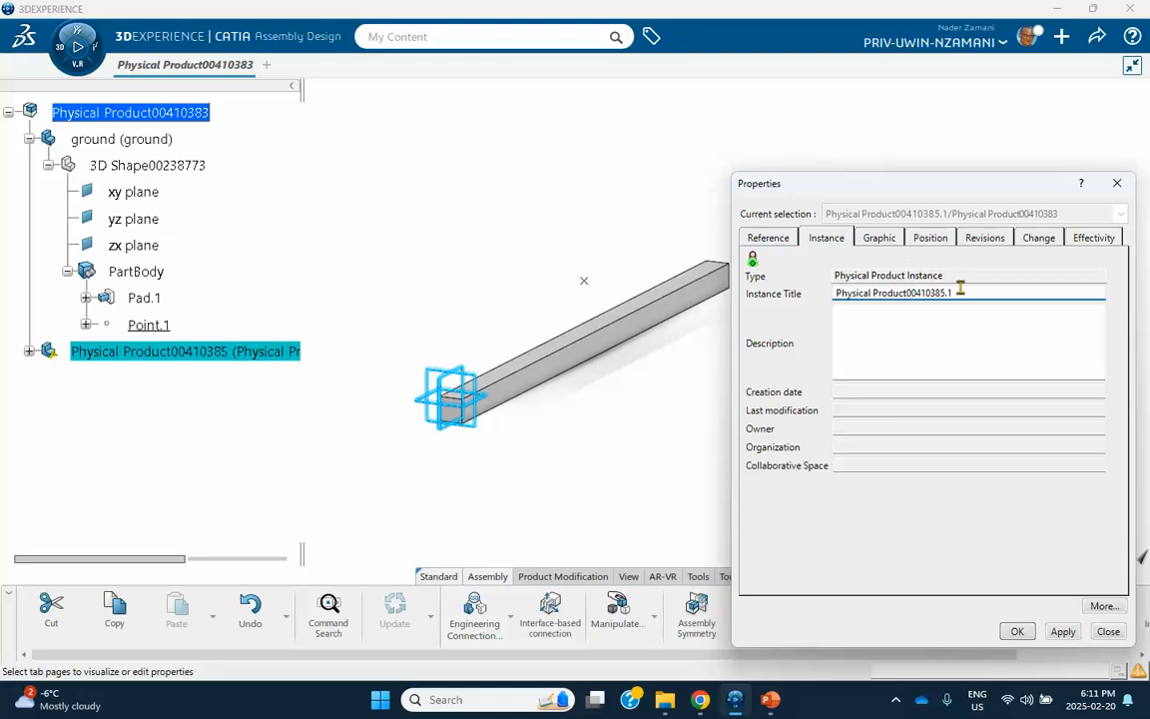
pyautogui.moveTo(963, 294); pyautogui.dragTo(711, 283)
pyautogui.write('block')
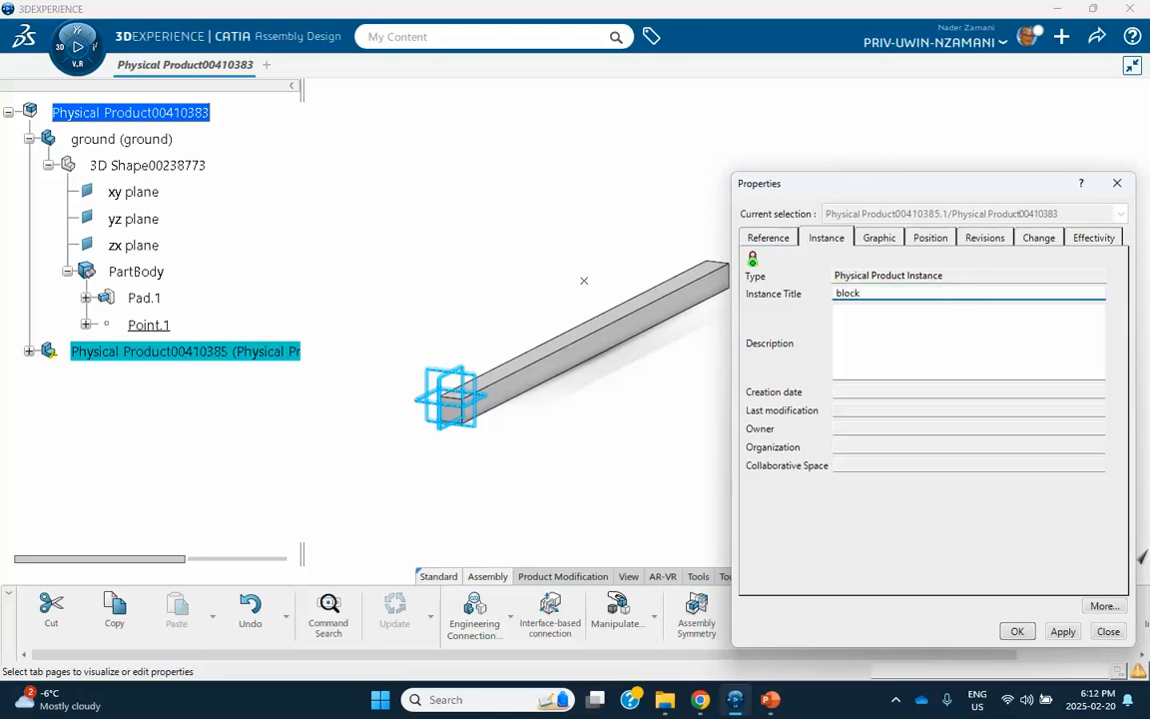
pyautogui.click(769, 237)
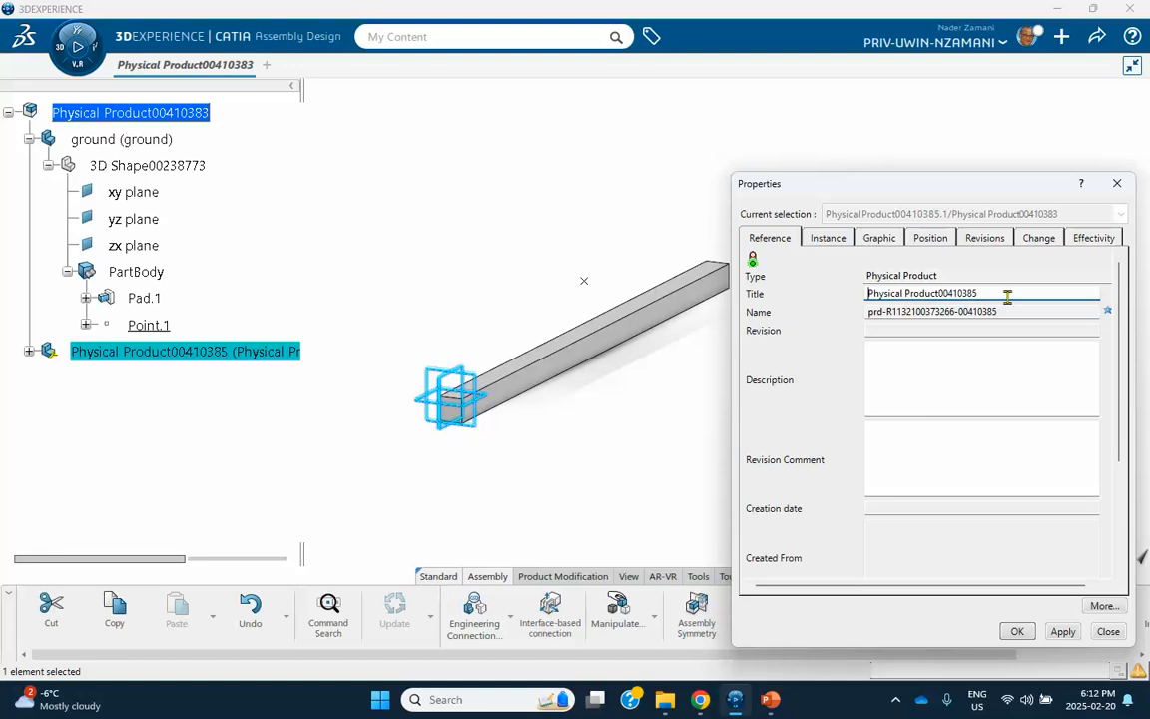
pyautogui.moveTo(1008, 294); pyautogui.dragTo(791, 293)
pyautogui.write('block')
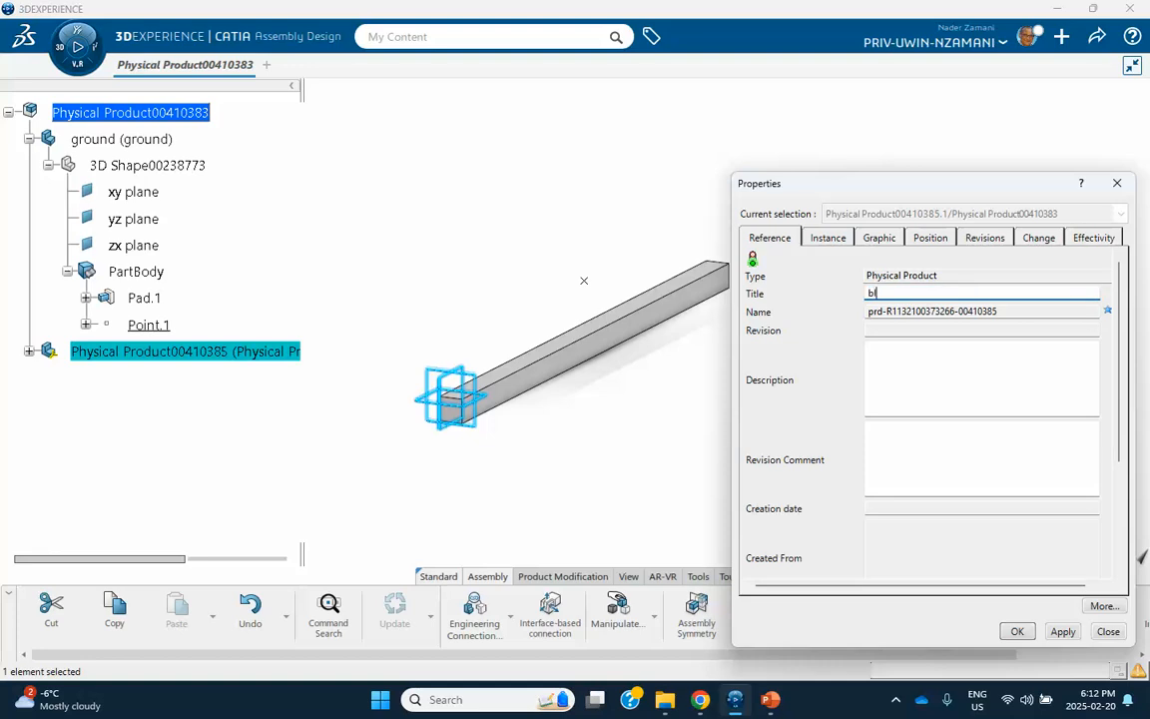
pyautogui.click(1016, 631)
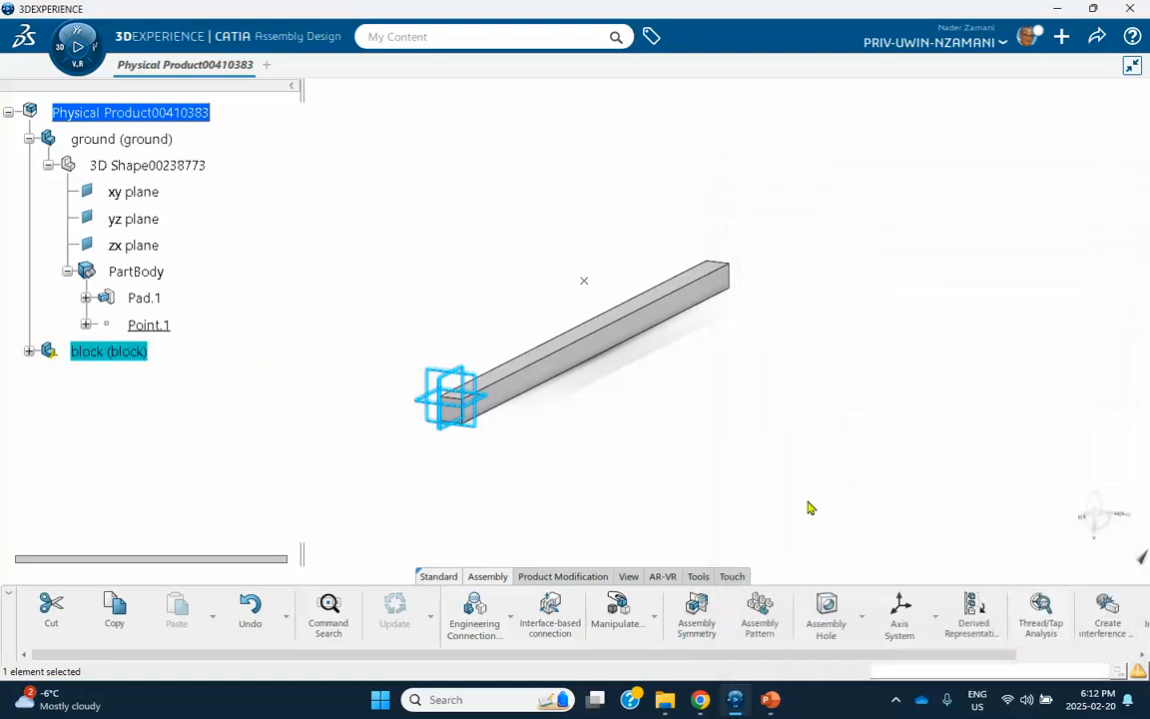
# Open the block's 3D shape and sketch a rectangle about 130 mm high on its xy plane, above the ground bar
pyautogui.click(30, 351)
pyautogui.doubleClick(151, 379)
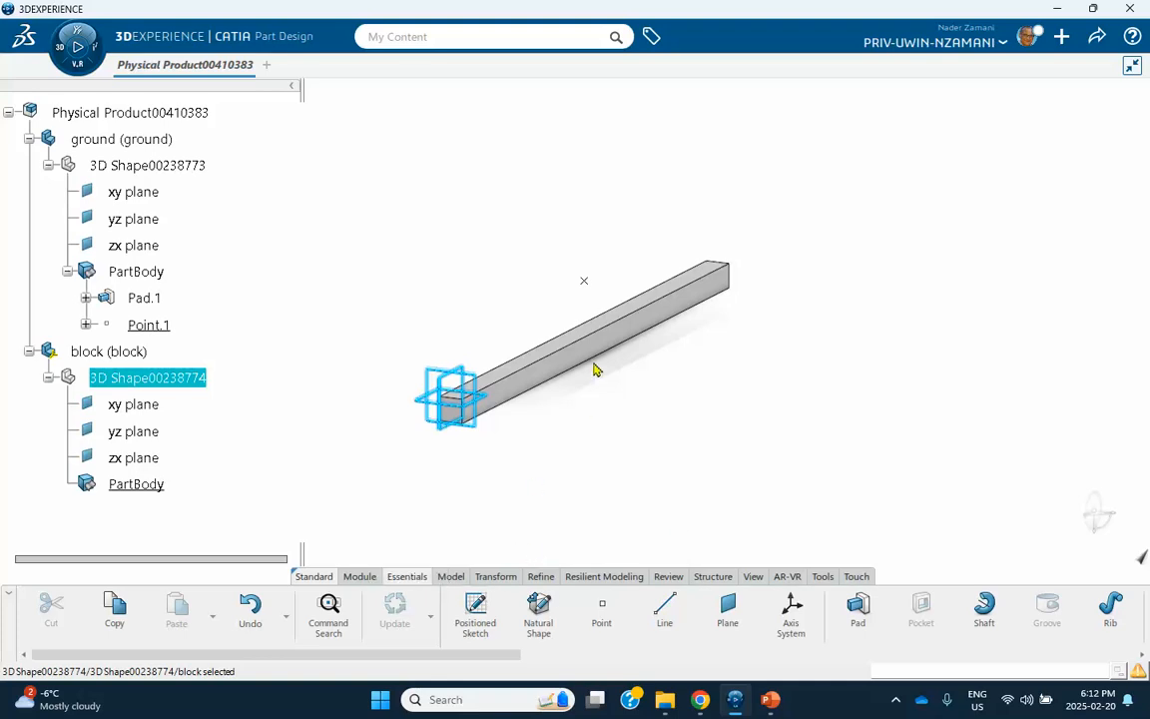
pyautogui.click(475, 377)
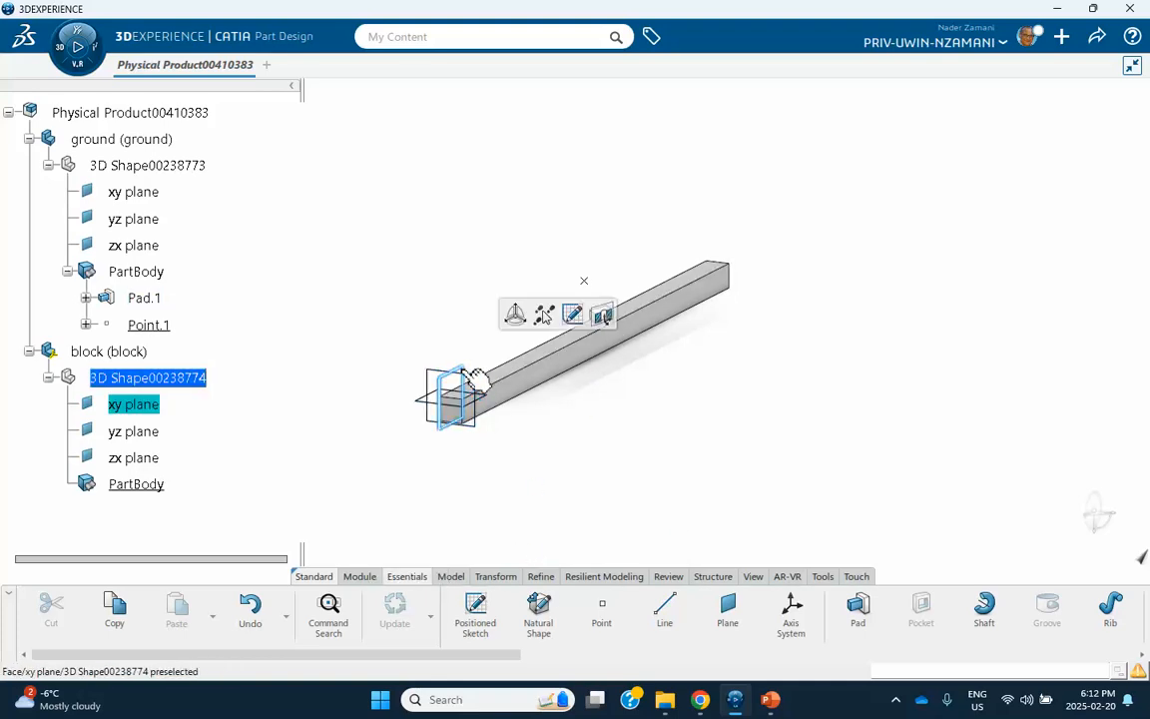
pyautogui.click(571, 314)
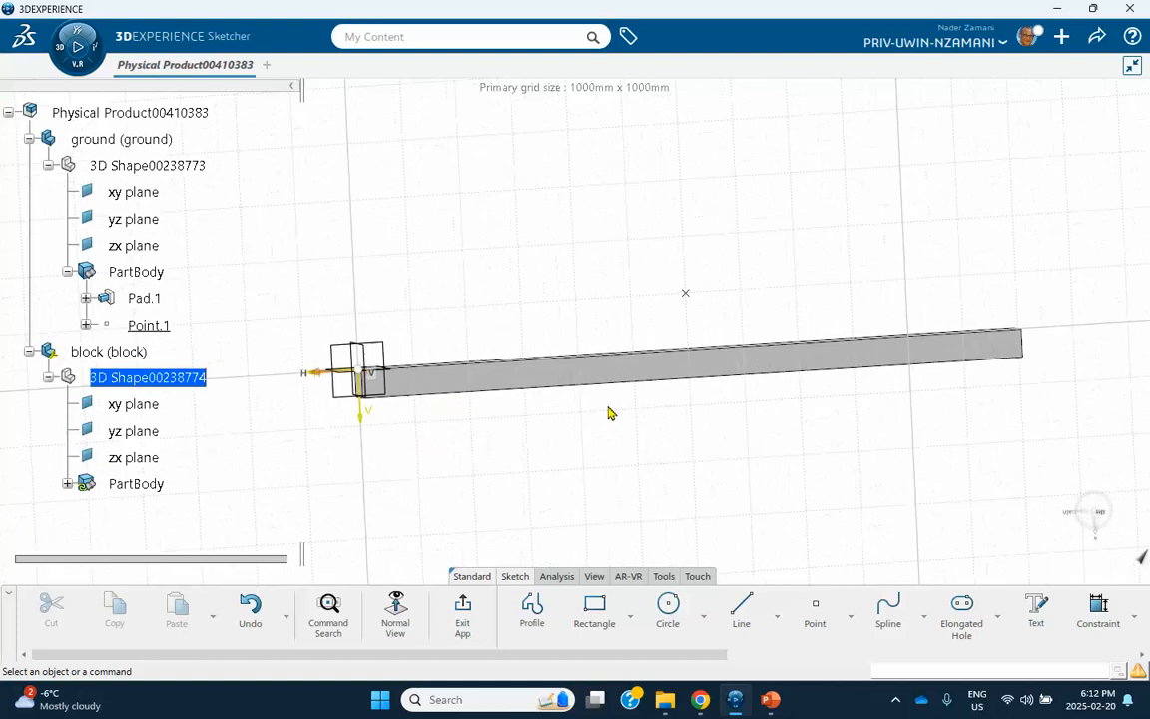
pyautogui.moveTo(611, 412)
pyautogui.mouseDown(button='middle')
pyautogui.moveTo(431, 432)
pyautogui.moveTo(444, 359)
pyautogui.moveTo(651, 350)
pyautogui.mouseUp(button='middle')
pyautogui.click(593, 608)
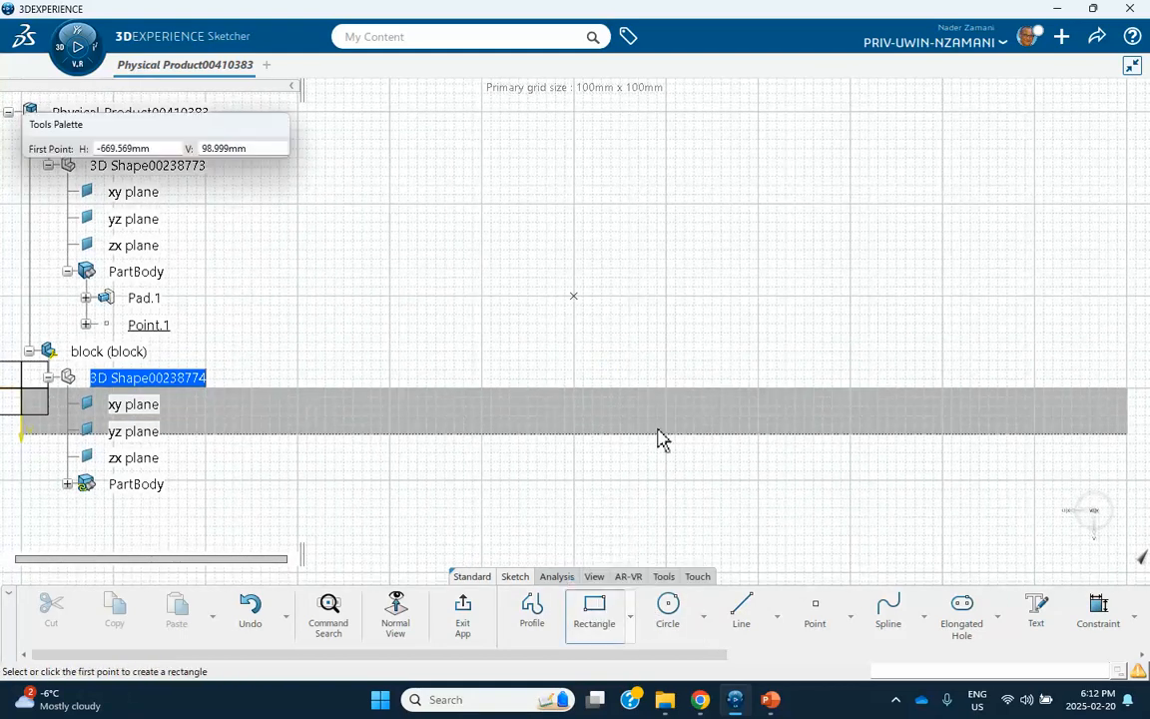
pyautogui.click(641, 234)
pyautogui.click(761, 354)
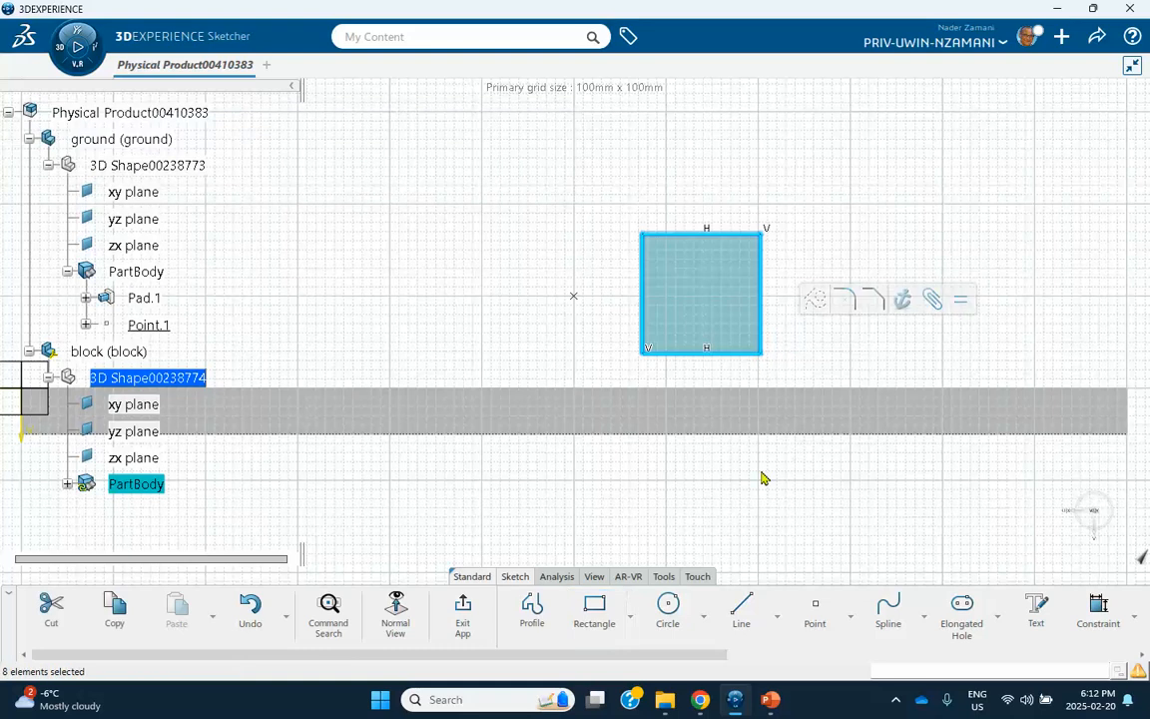
pyautogui.click(755, 487)
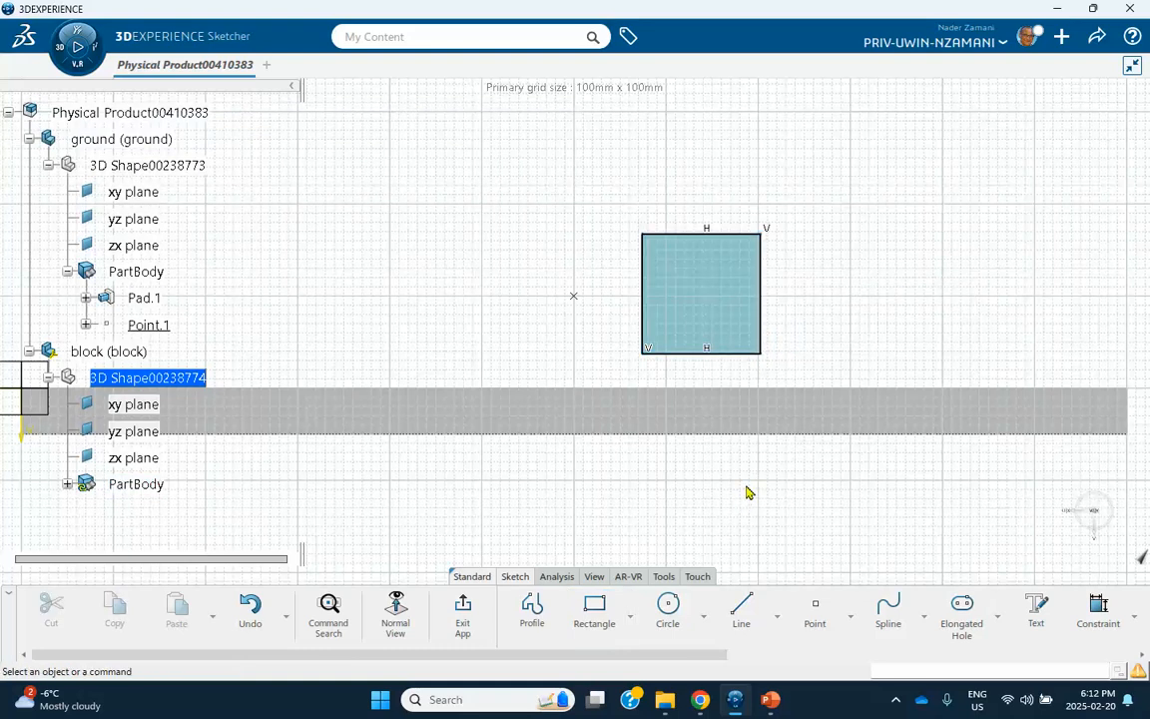
# Dimension the rectangle's vertical side at 0.2 m and accept scaling of all sketch elements
pyautogui.click(1110, 619)
pyautogui.click(762, 289)
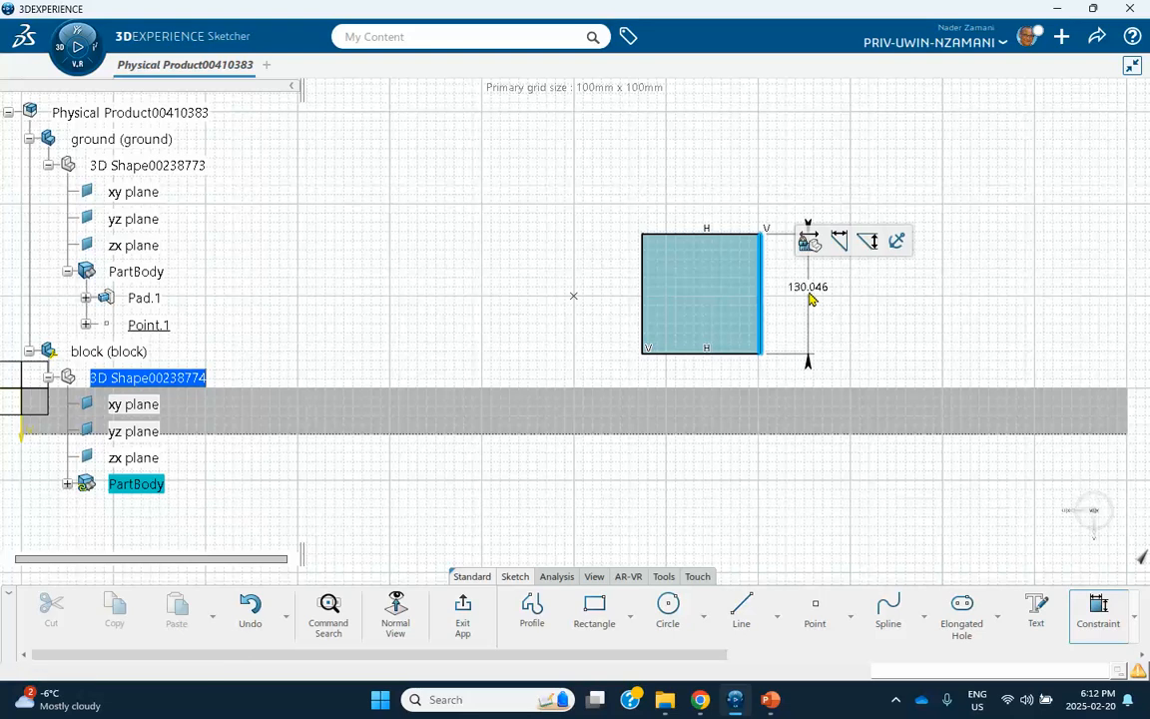
pyautogui.click(810, 298)
pyautogui.press('BackSpace')
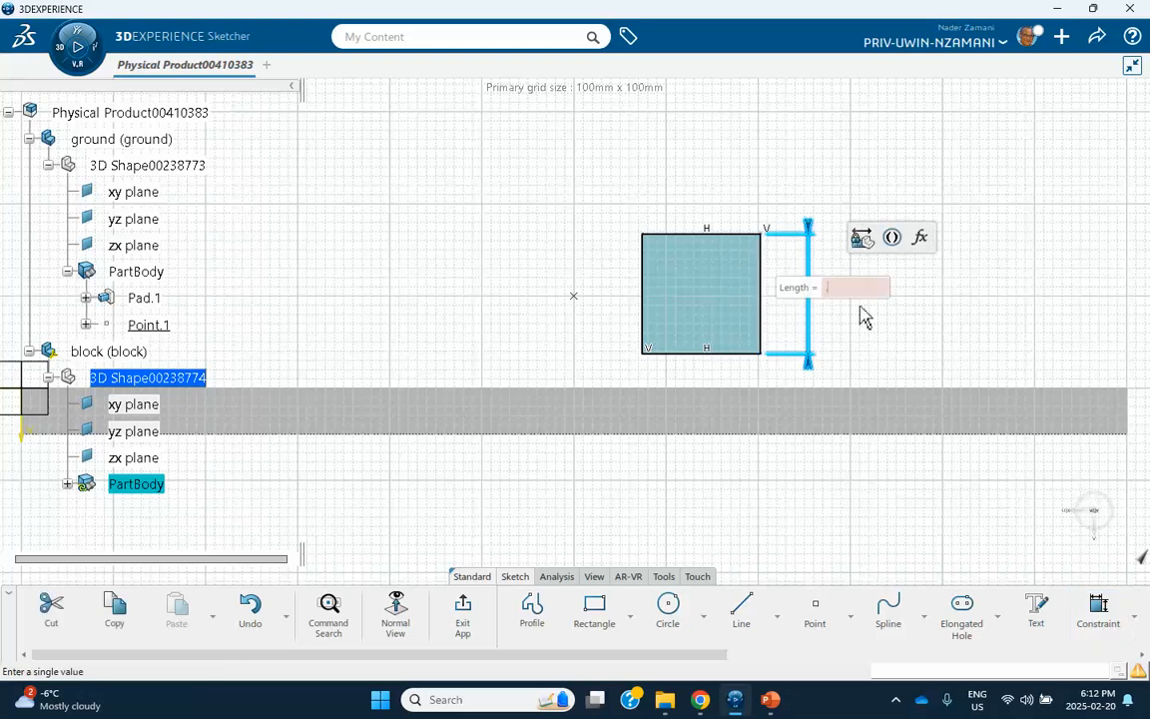
pyautogui.write('2m')
pyautogui.press('Return')
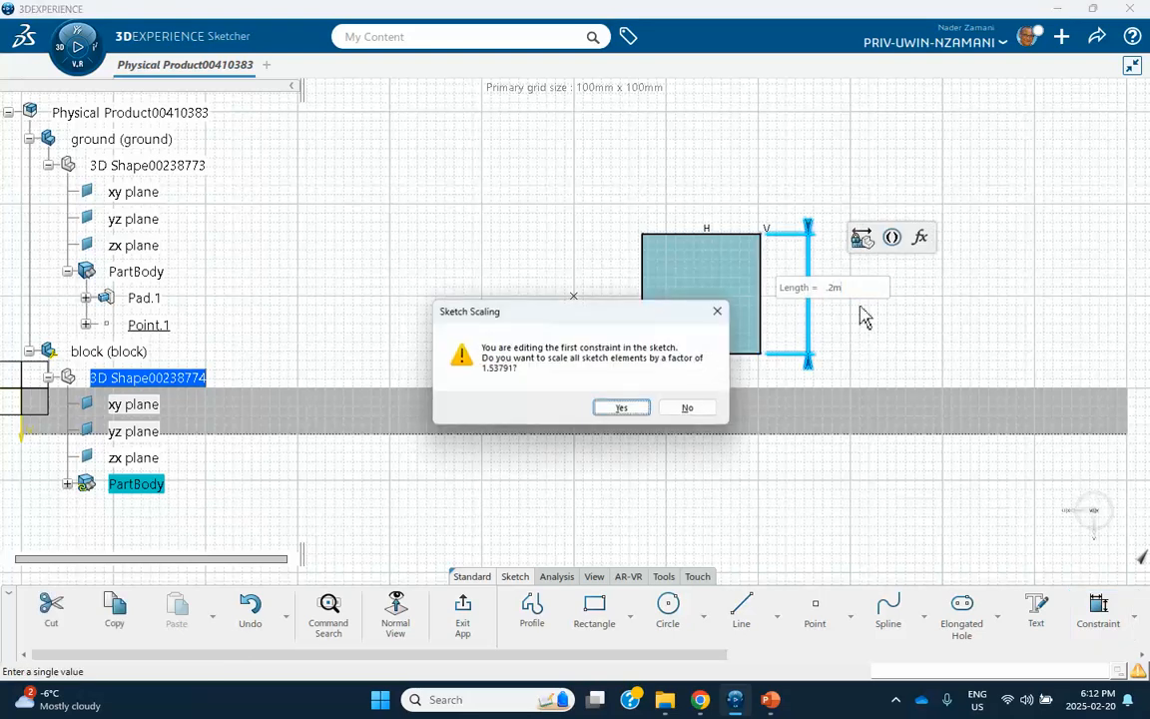
pyautogui.click(621, 408)
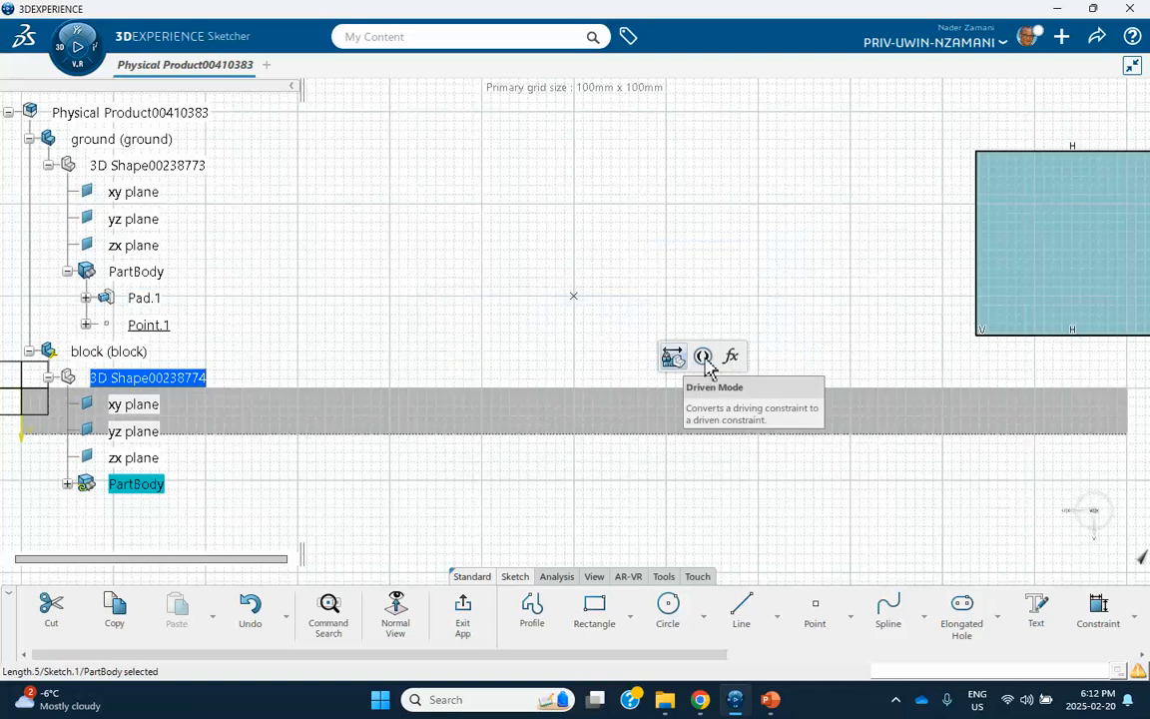
pyautogui.moveTo(990, 259)
pyautogui.mouseDown(button='middle')
pyautogui.moveTo(557, 290)
pyautogui.moveTo(618, 249)
pyautogui.mouseUp(button='middle')
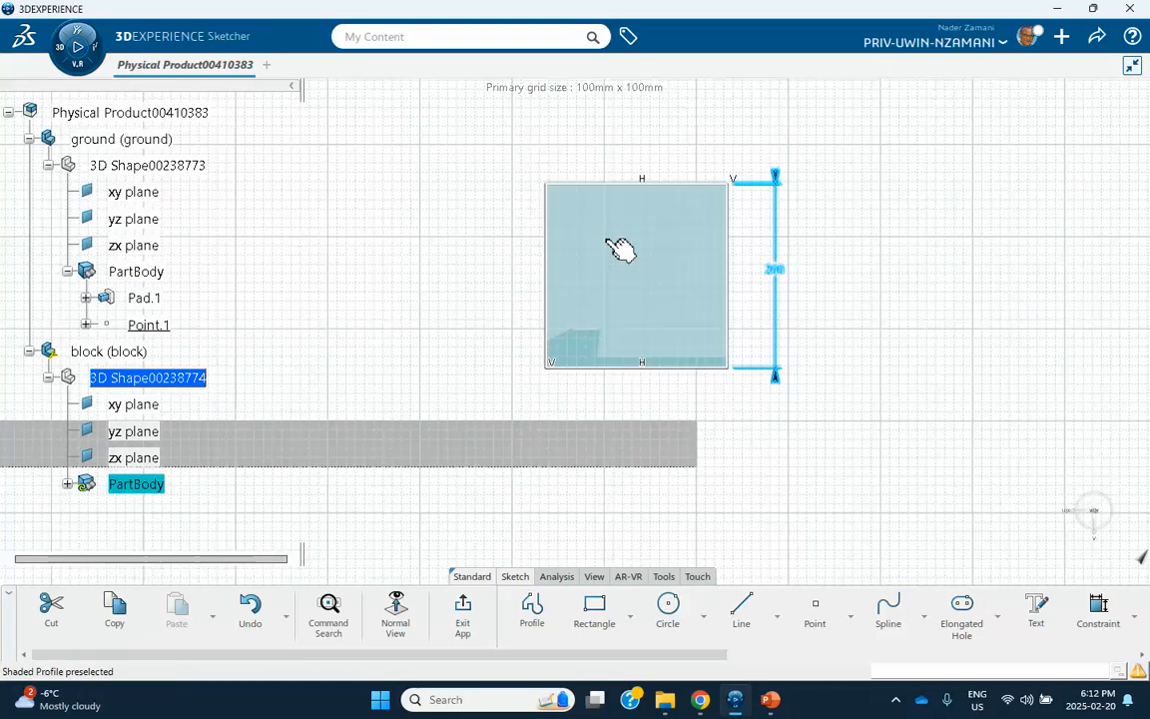
# Dimension the rectangle's horizontal side at 0.2 m and exit the sketch
pyautogui.click(663, 184)
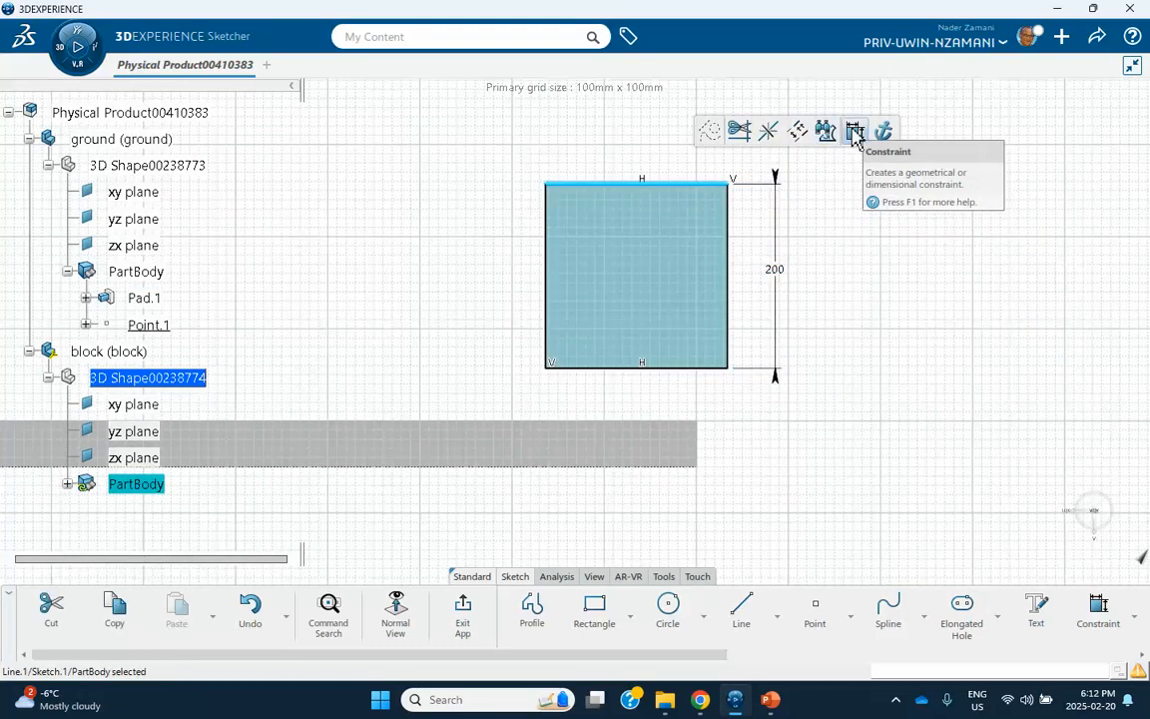
pyautogui.click(855, 129)
pyautogui.click(654, 139)
pyautogui.press('BackSpace')
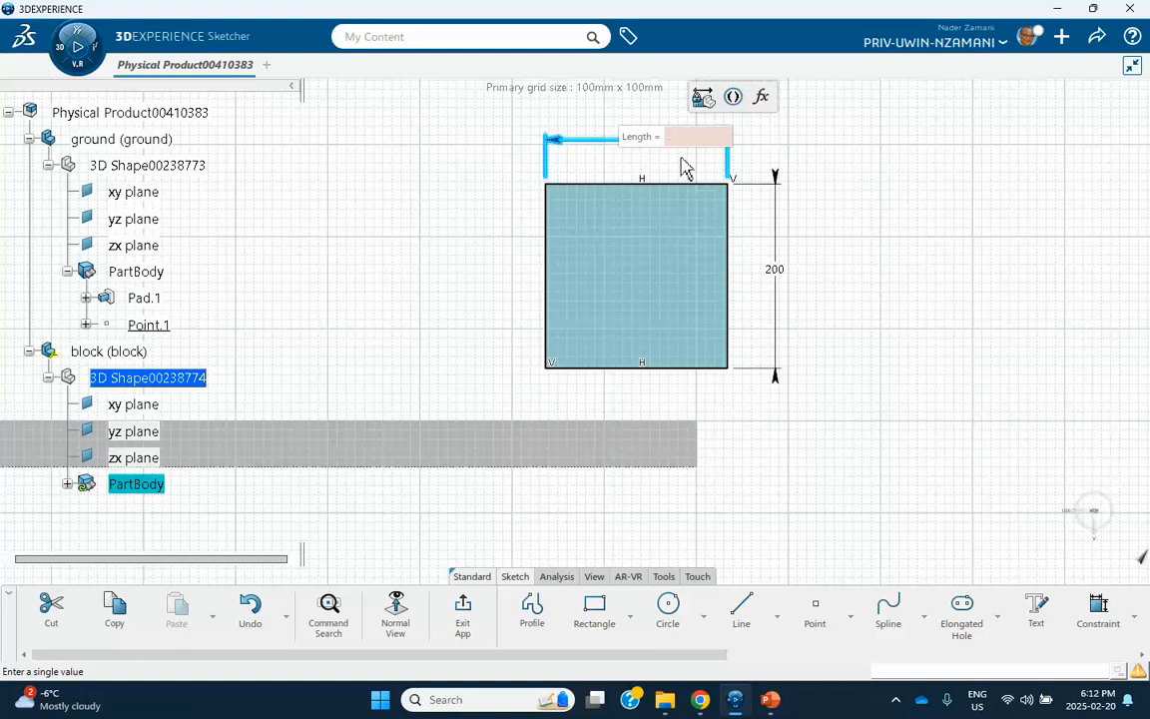
pyautogui.write('2m')
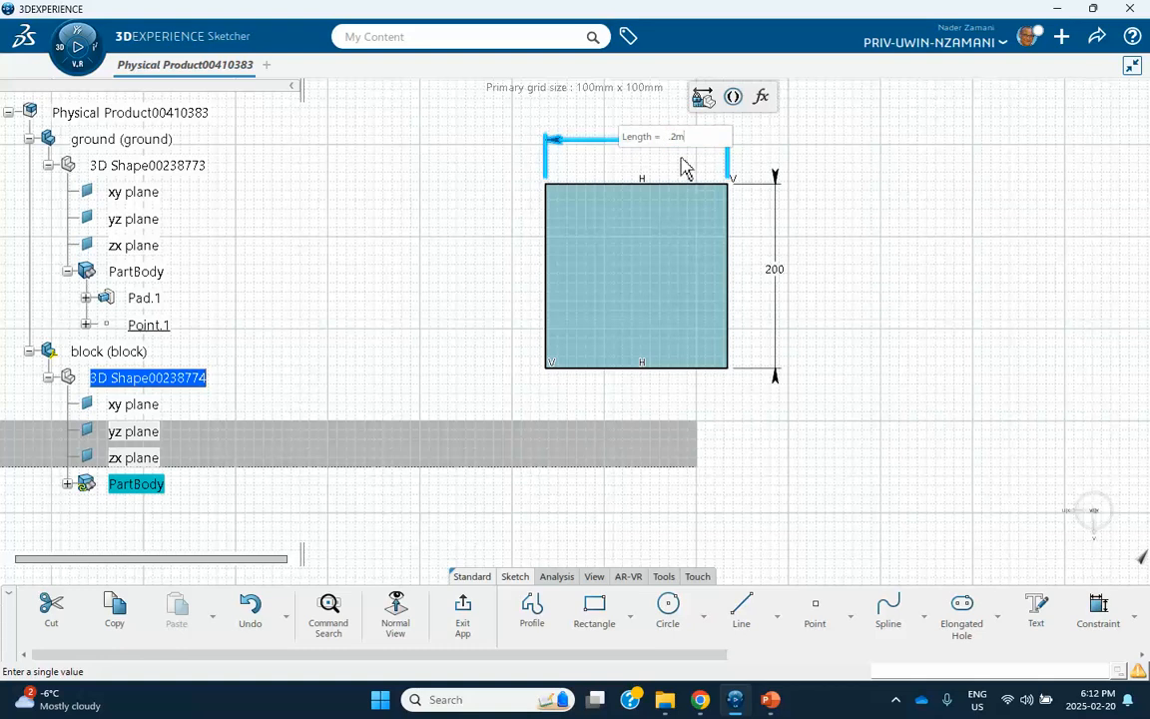
pyautogui.press('Return')
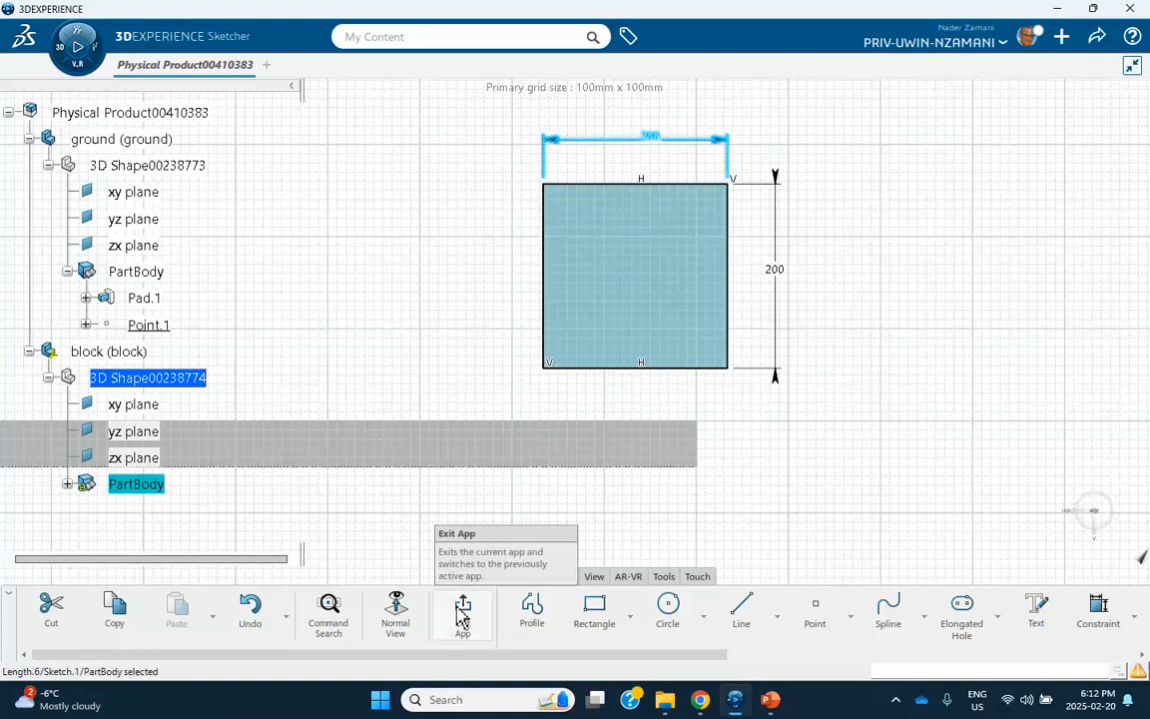
pyautogui.click(462, 610)
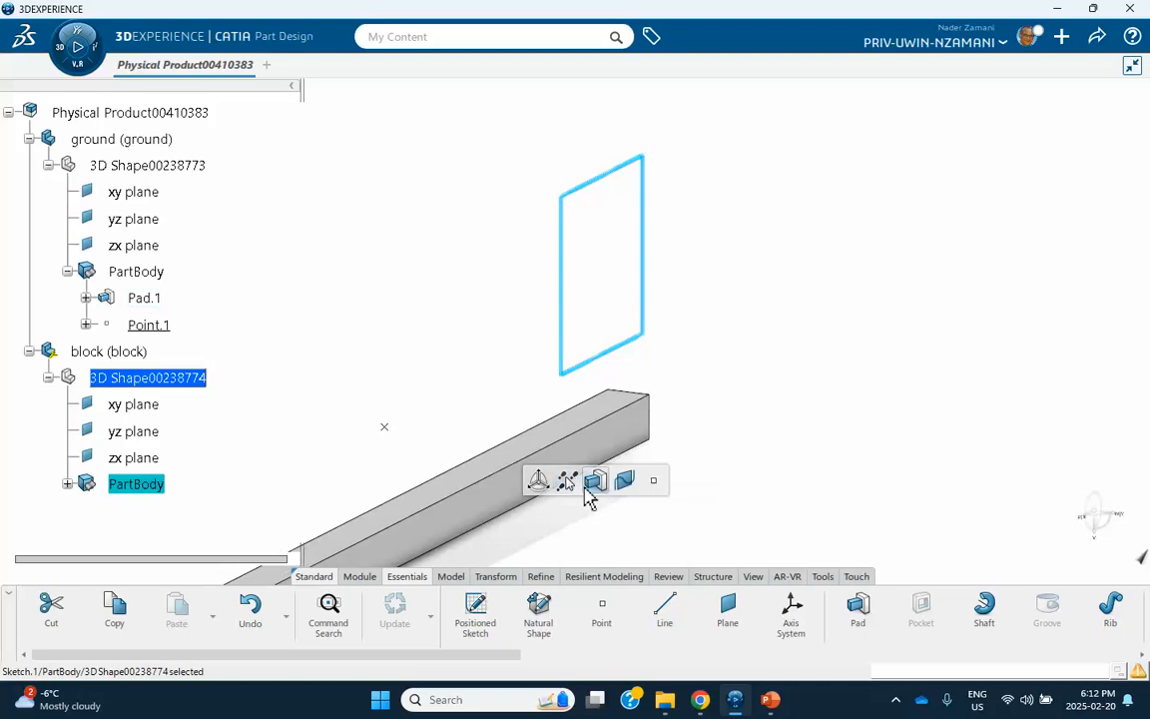
# Extrude the block's square sketch as a standard pad with a symmetric extent and a length of 25 mm
pyautogui.click(592, 483)
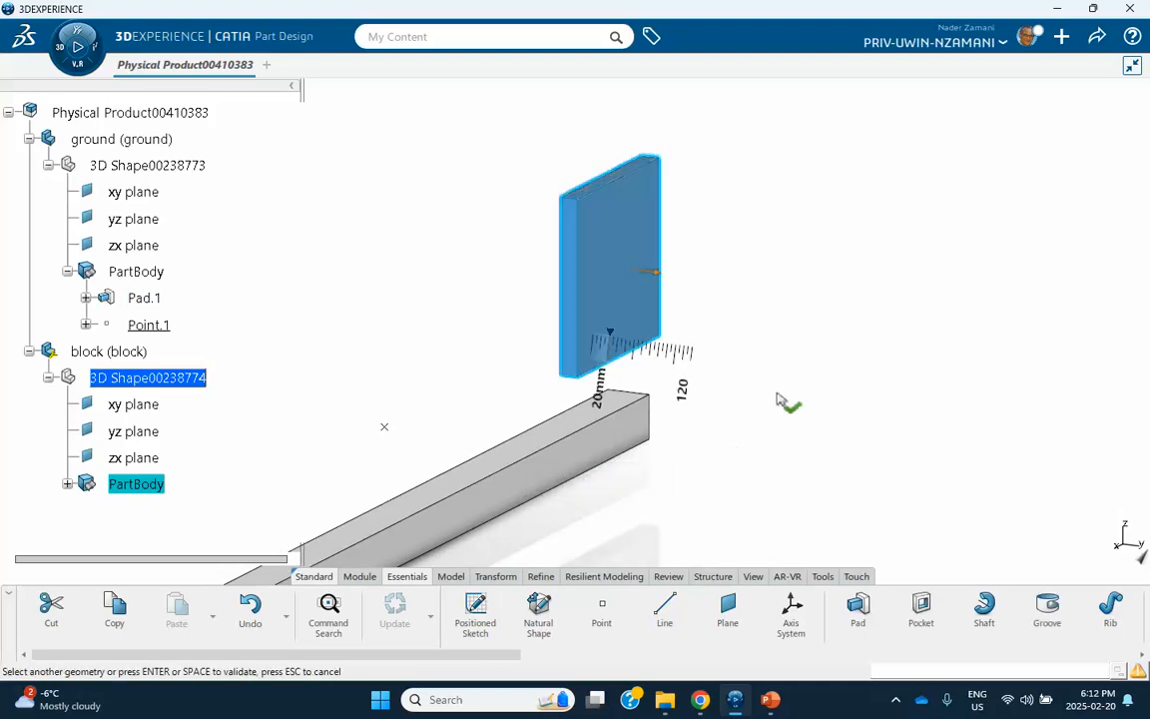
pyautogui.doubleClick(624, 303)
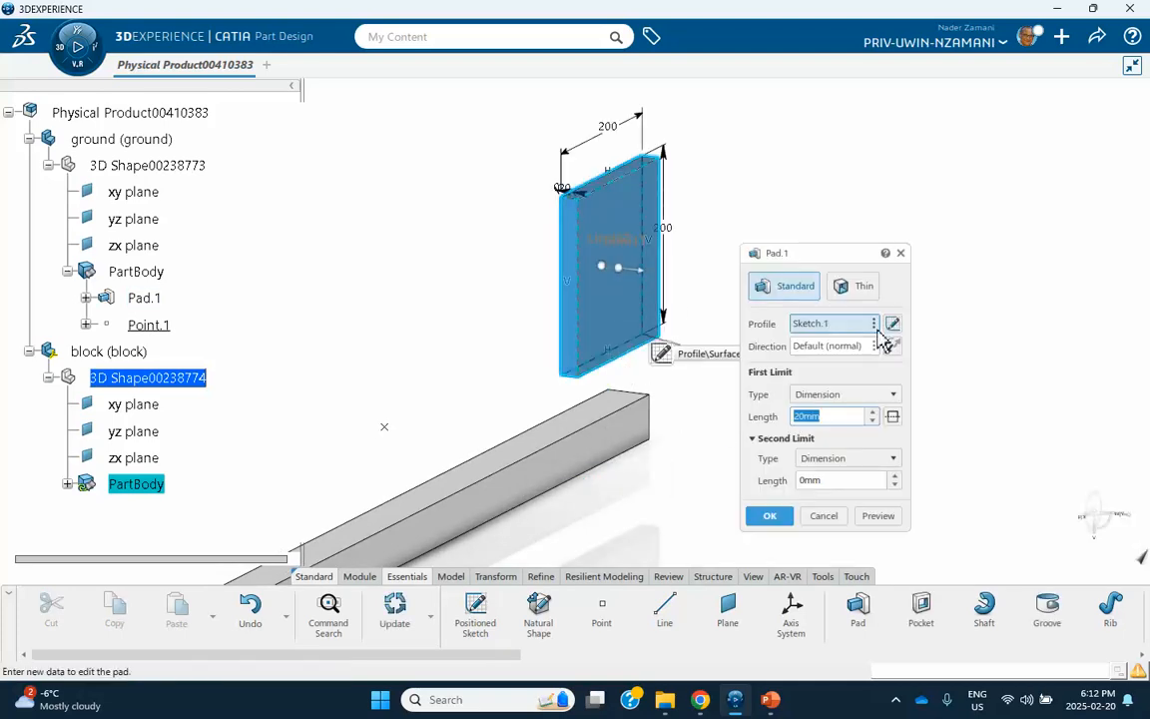
pyautogui.click(892, 416)
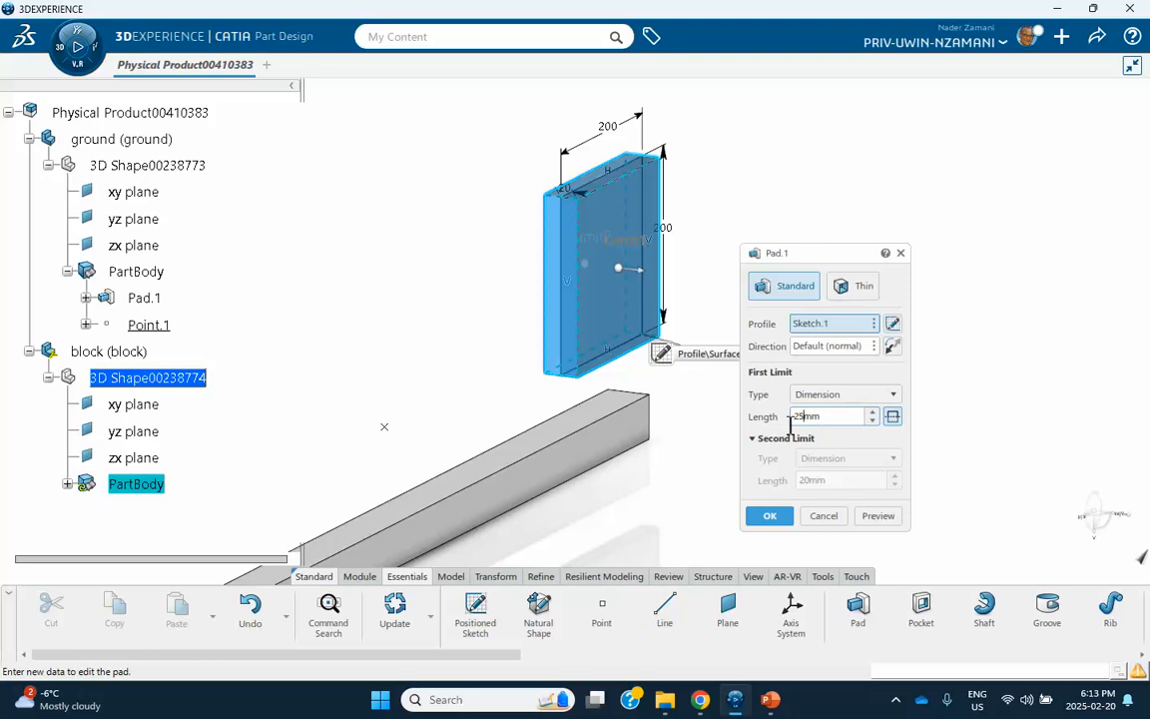
pyautogui.click(770, 518)
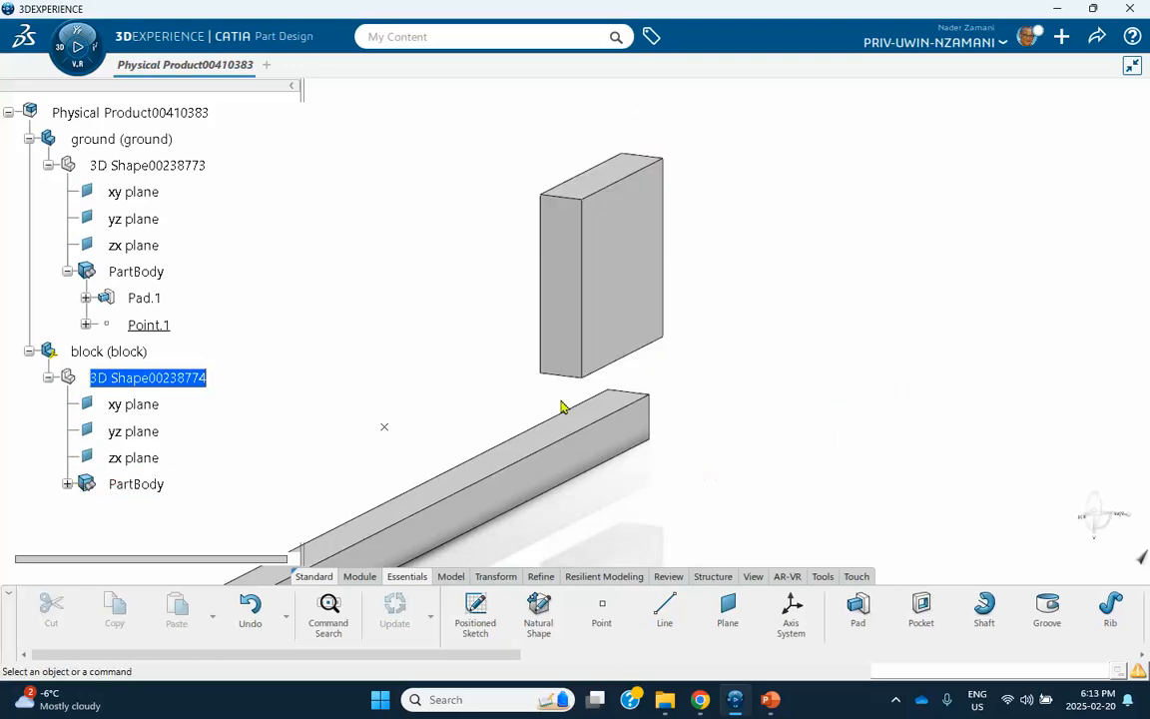
# Set the block part's graphic color to orange
pyautogui.moveTo(561, 406); pyautogui.dragTo(603, 246, button='middle')
pyautogui.scroll(-5, 636, 348)
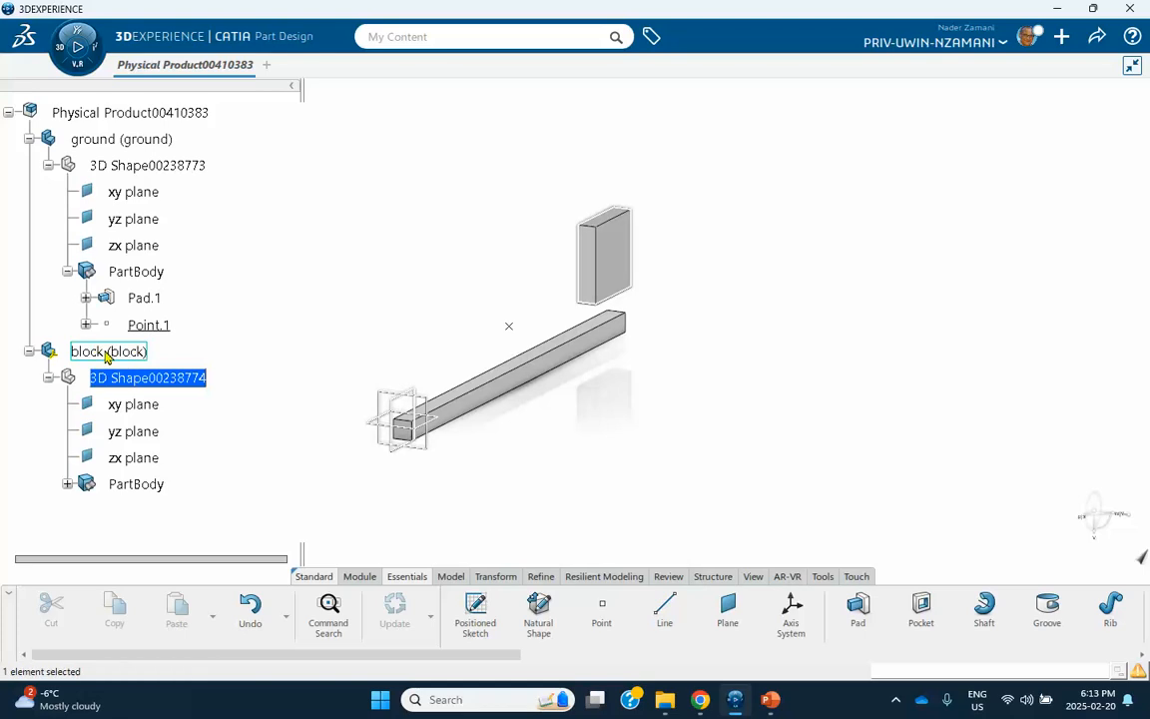
pyautogui.rightClick(106, 357)
pyautogui.click(157, 304)
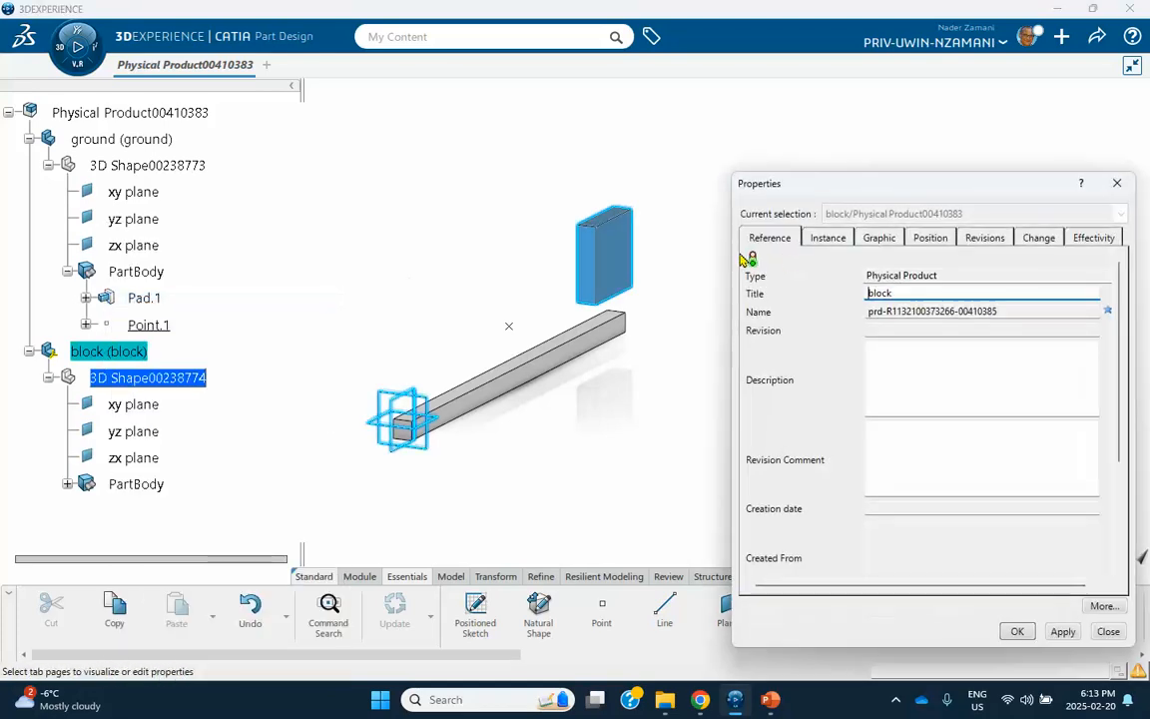
pyautogui.click(828, 241)
pyautogui.click(875, 240)
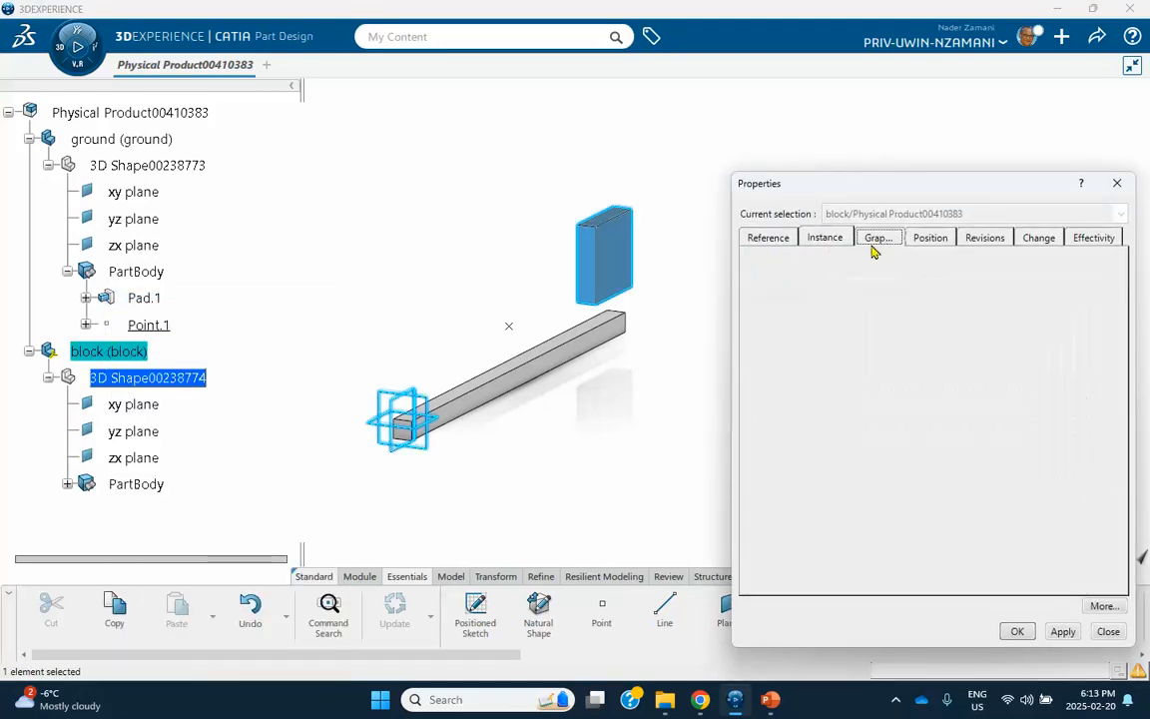
pyautogui.click(818, 297)
pyautogui.click(803, 376)
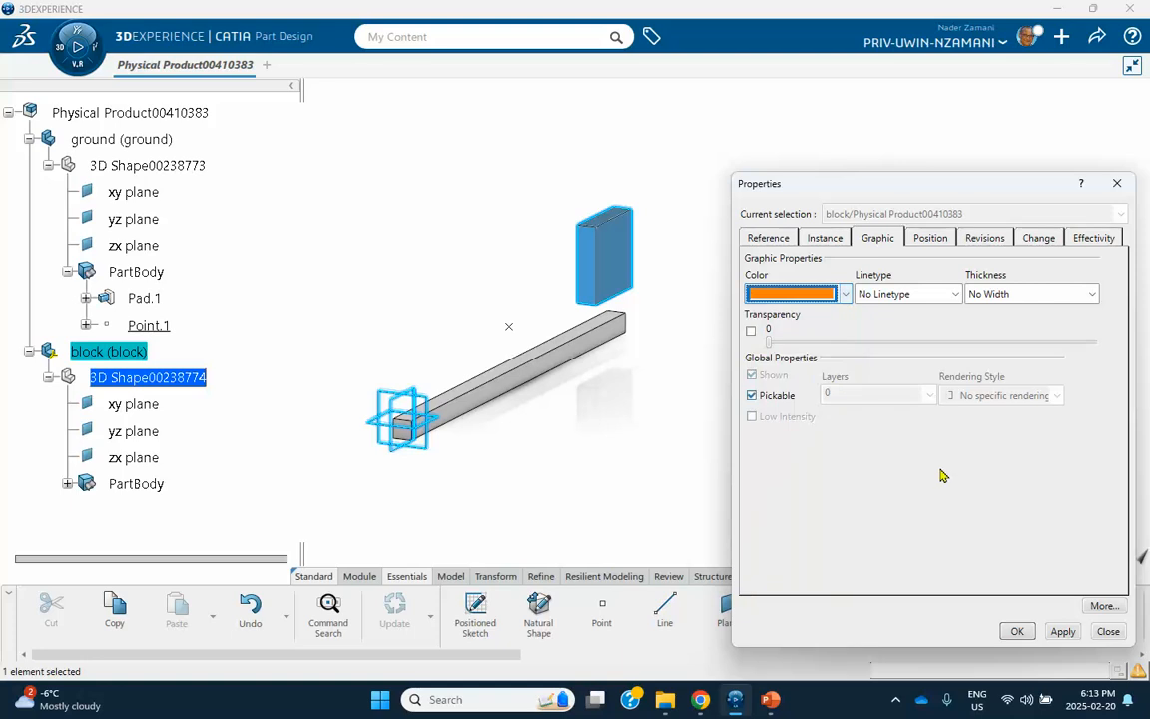
pyautogui.click(1016, 631)
pyautogui.click(683, 452)
pyautogui.moveTo(682, 452); pyautogui.dragTo(682, 413, button='middle')
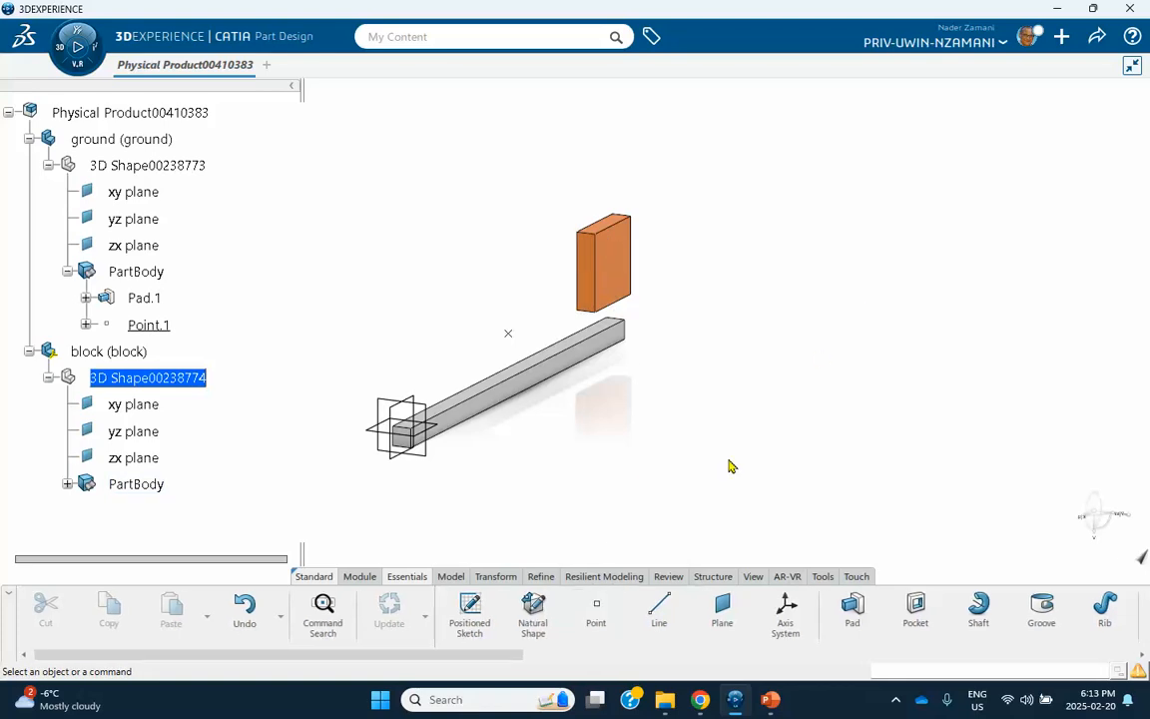
# Create a center of gravity point on the block's narrow vertical end face
pyautogui.click(596, 609)
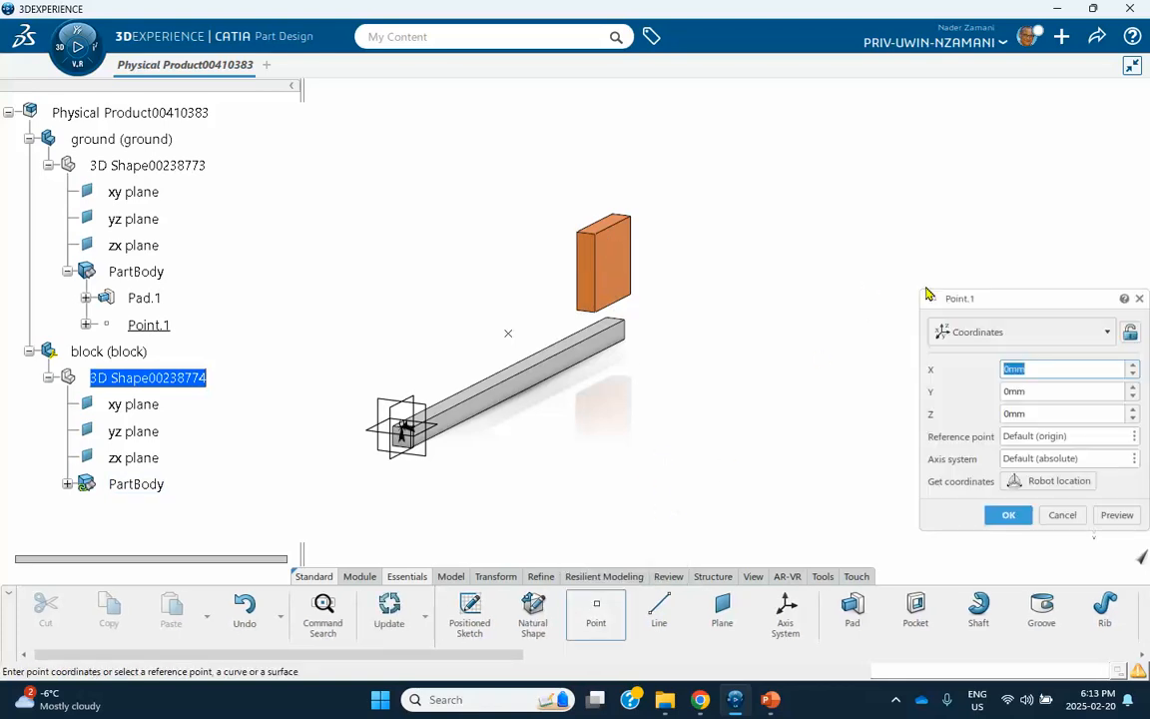
pyautogui.moveTo(991, 302); pyautogui.dragTo(763, 110)
pyautogui.click(787, 140)
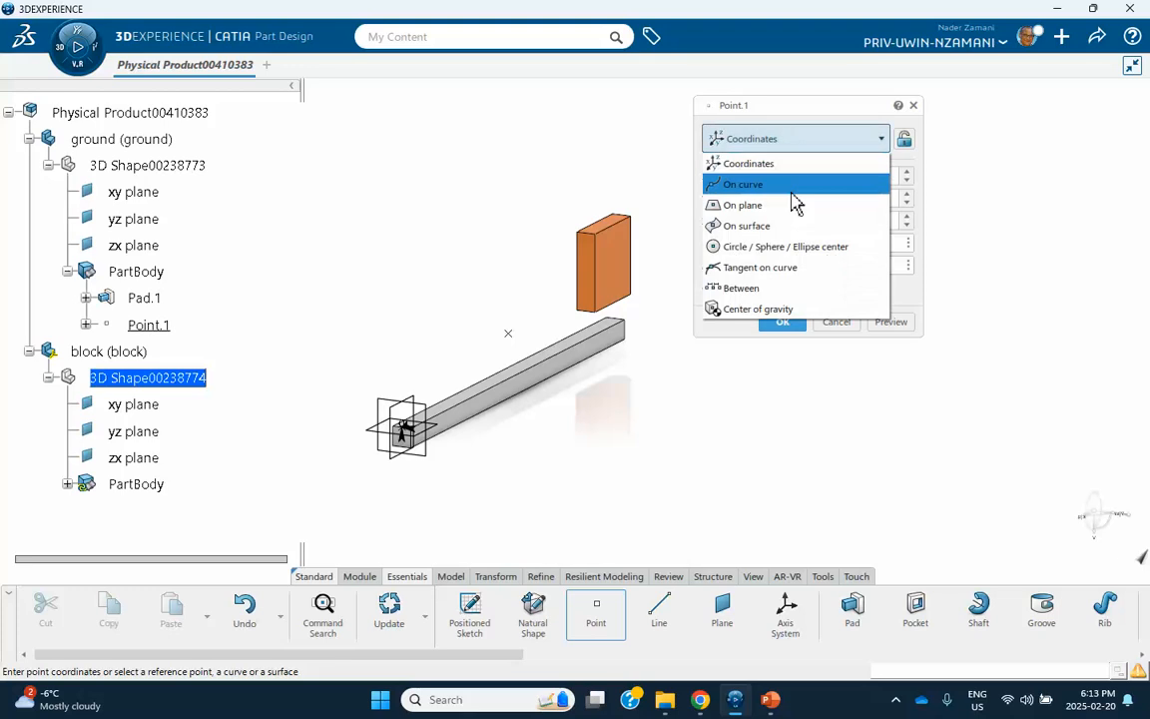
pyautogui.click(780, 309)
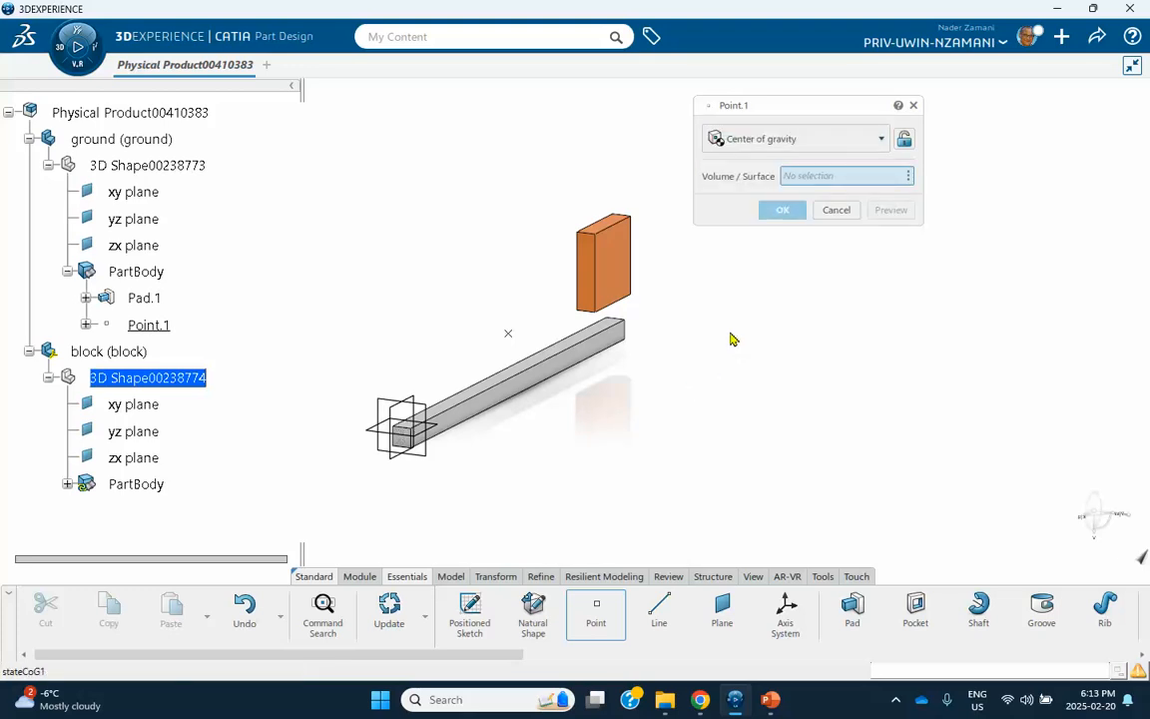
pyautogui.click(596, 280)
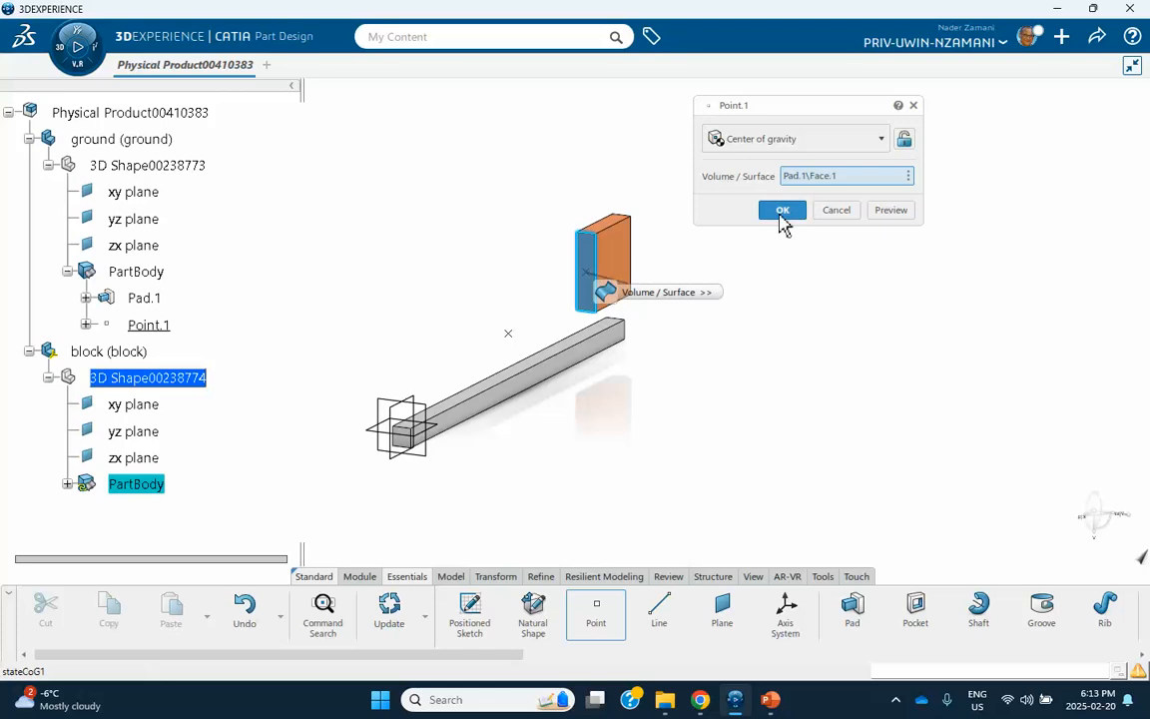
pyautogui.click(782, 212)
# Activate the root product and snap the point on the block's end face onto the ground part's Point.1
pyautogui.moveTo(834, 341); pyautogui.dragTo(712, 343, button='middle')
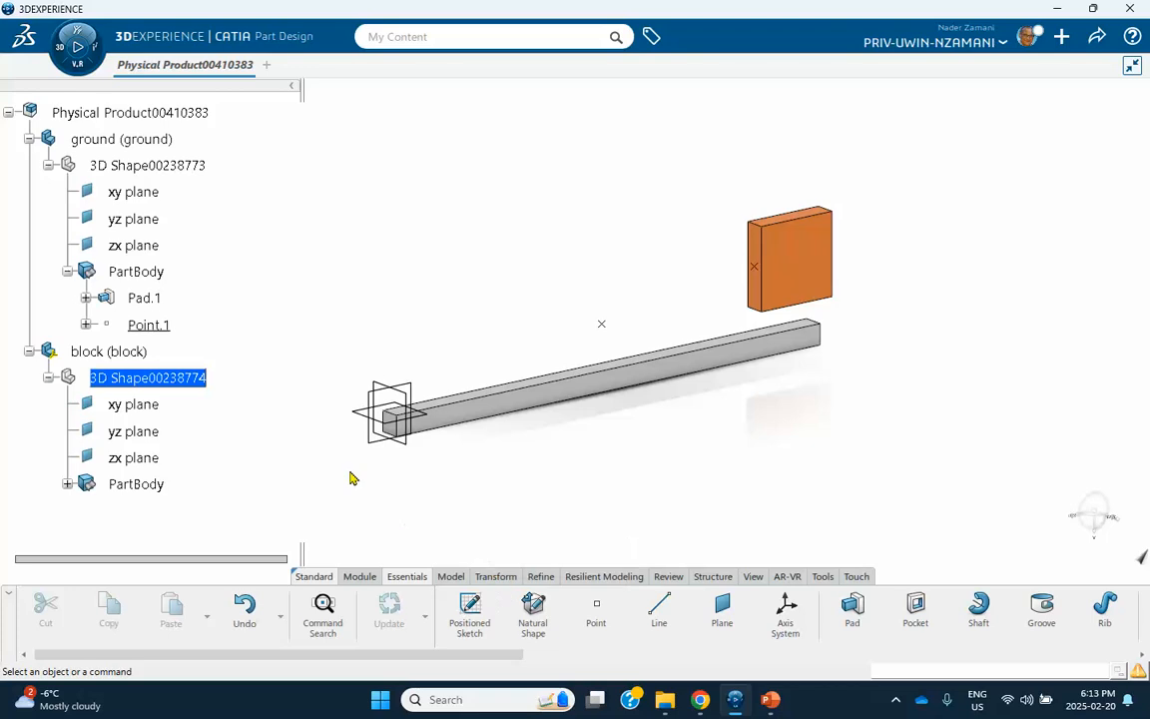
pyautogui.scroll(3, 190, 359)
pyautogui.click(155, 288)
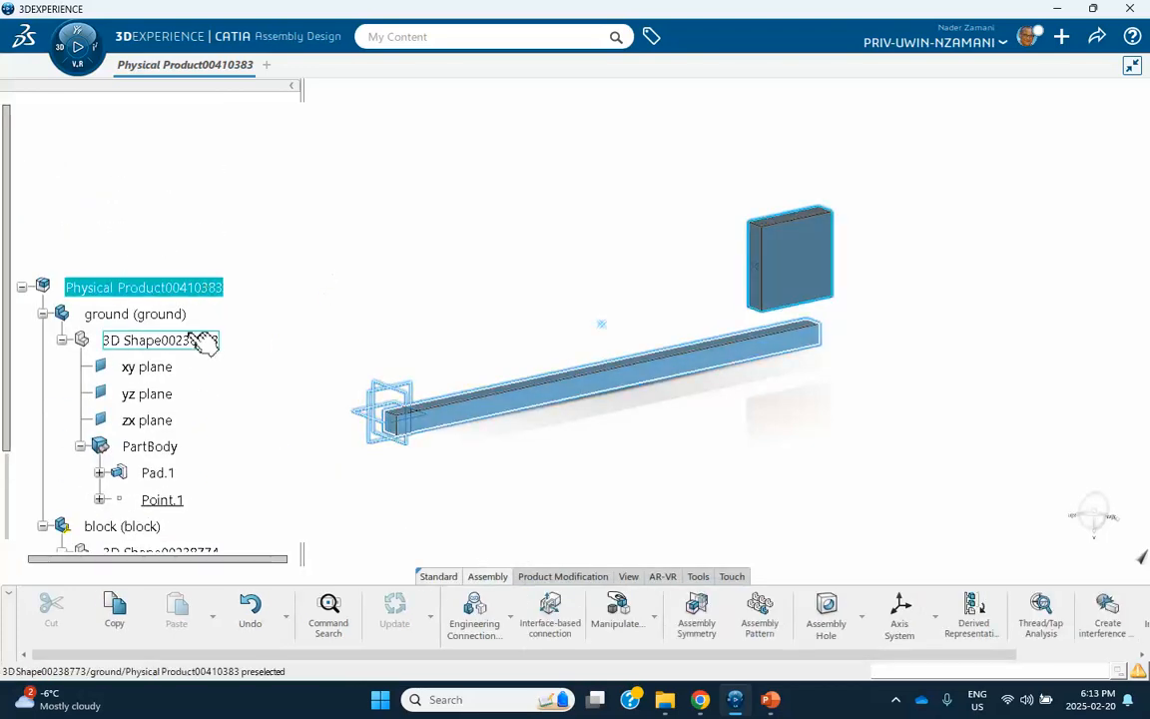
pyautogui.scroll(-3, 195, 335)
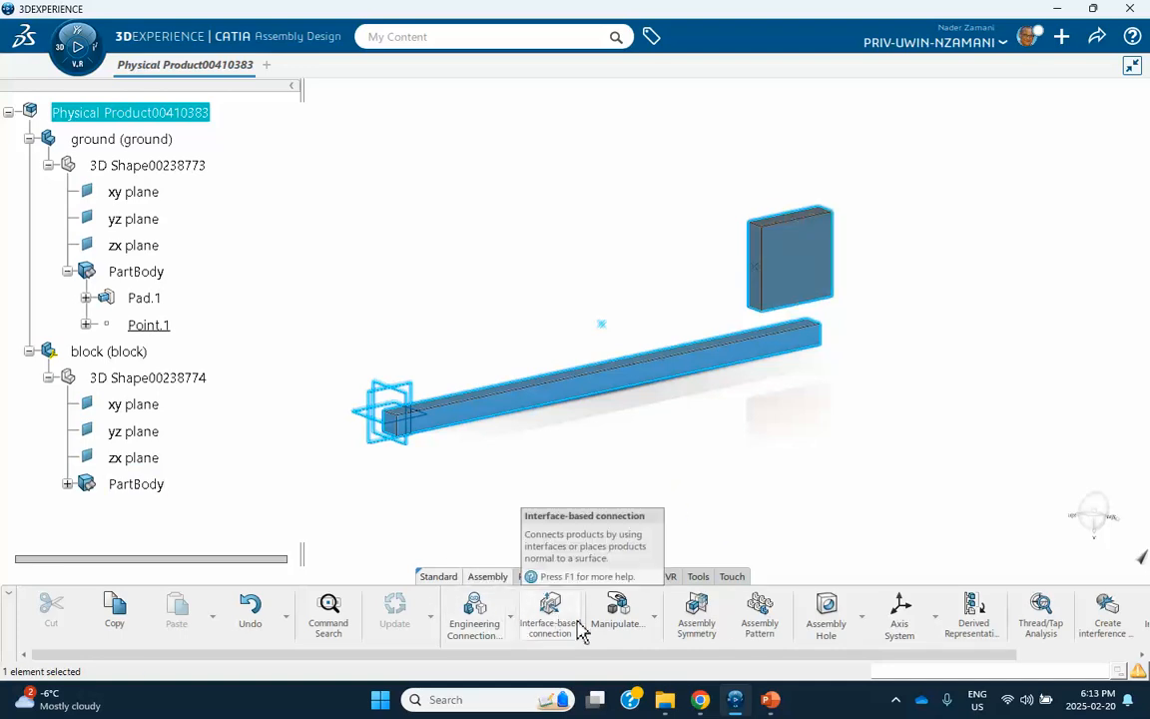
pyautogui.click(654, 617)
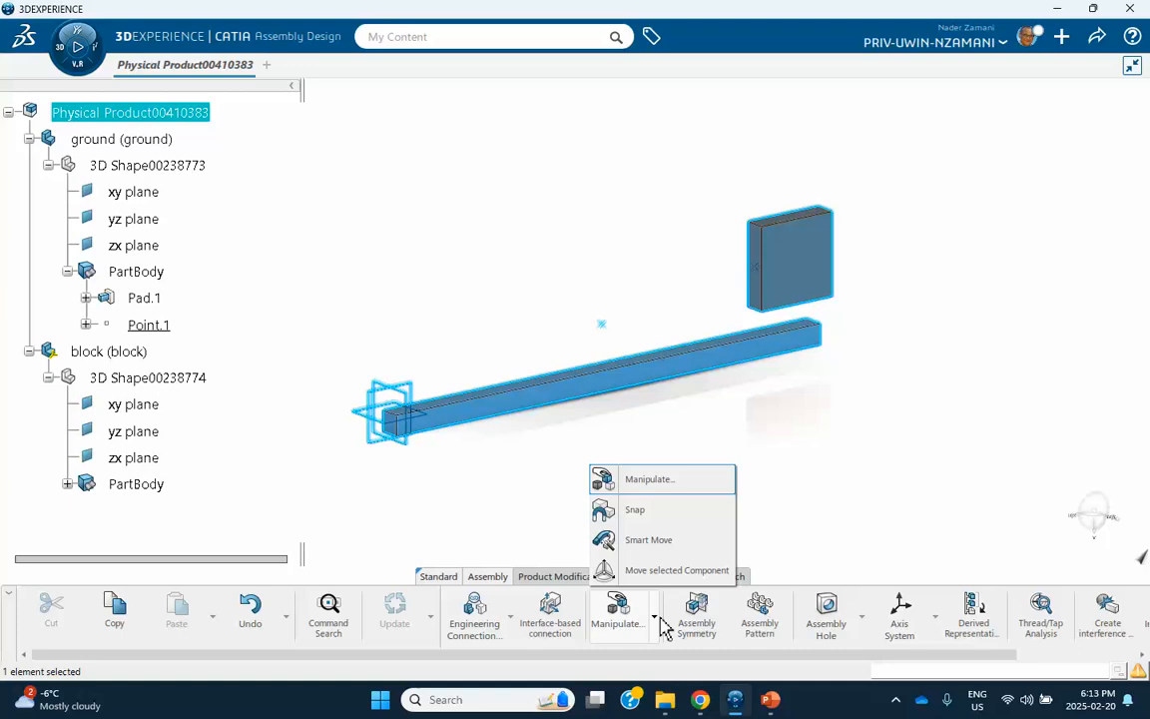
pyautogui.click(641, 513)
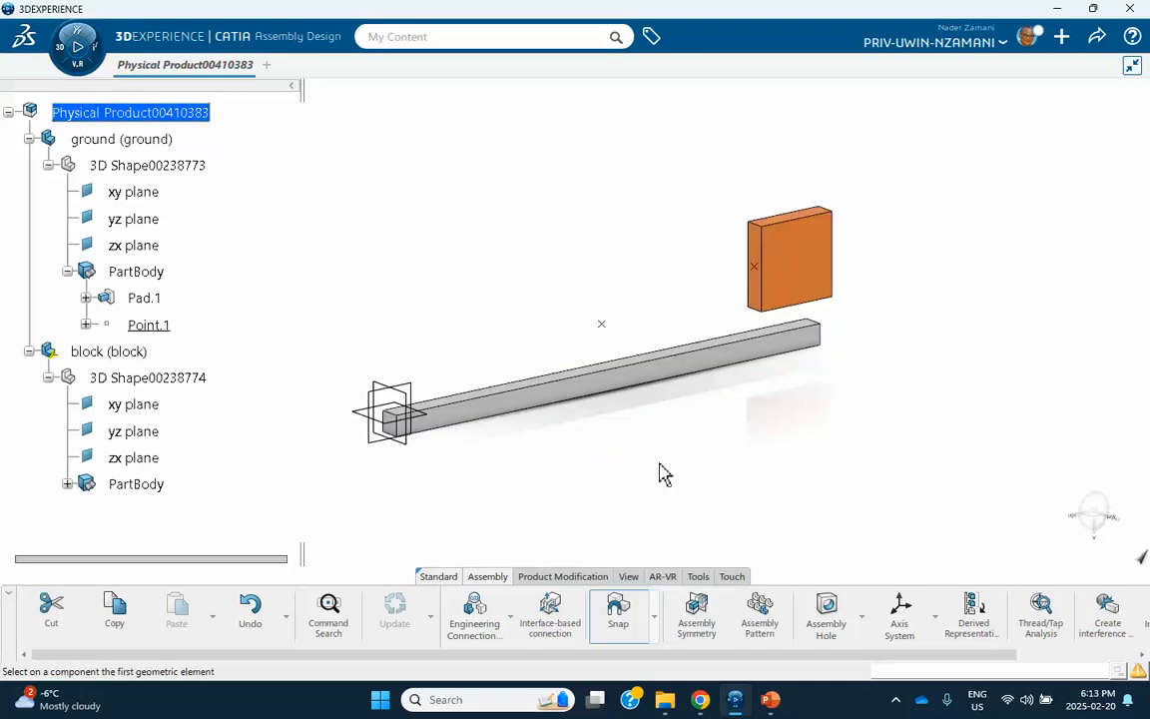
pyautogui.click(754, 269)
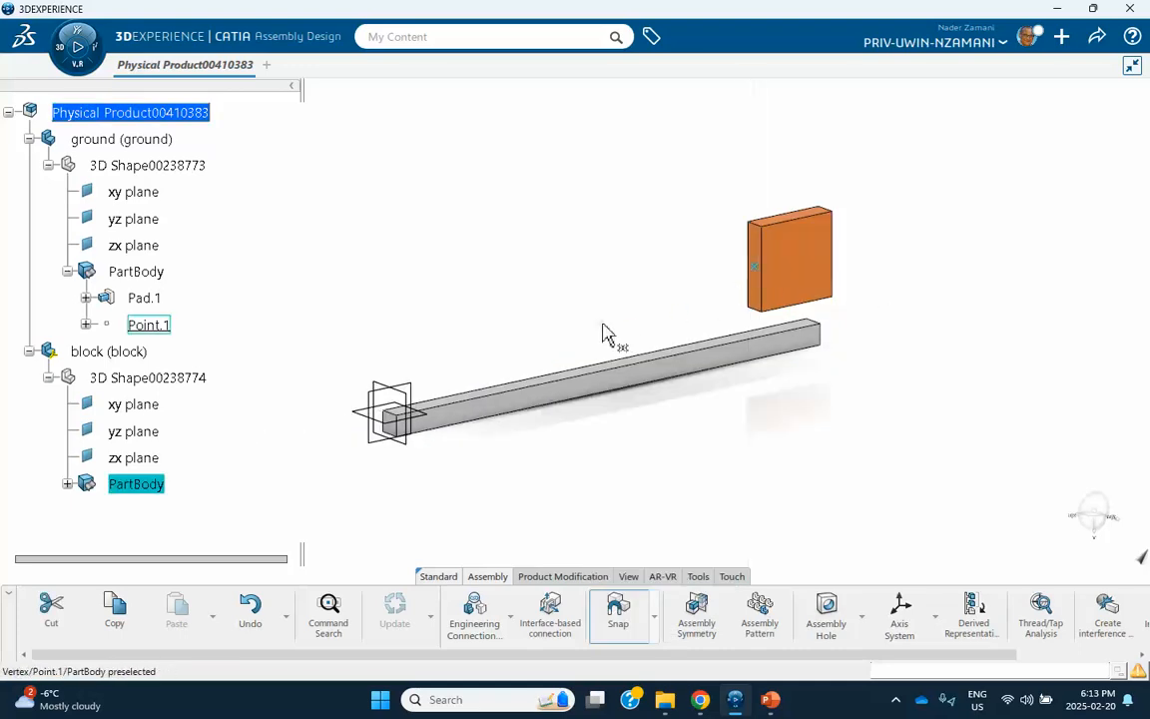
pyautogui.click(607, 334)
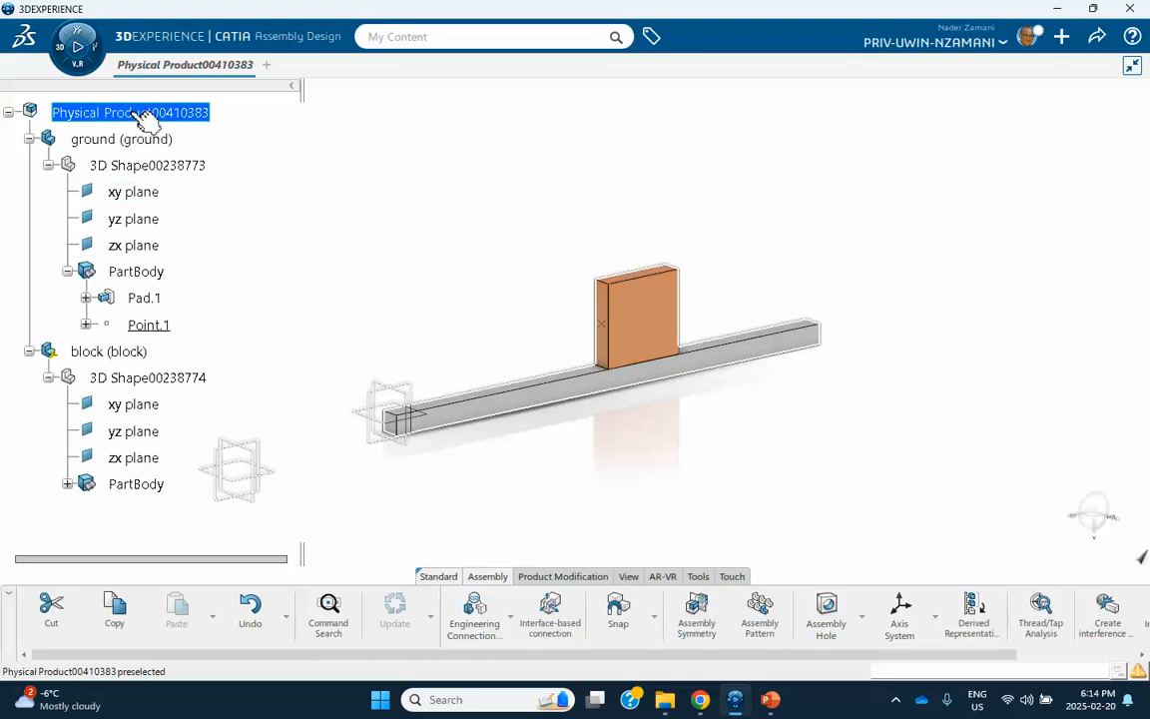
# Save the whole physical product with its ground and block parts
pyautogui.click(178, 111)
pyautogui.click(426, 180)
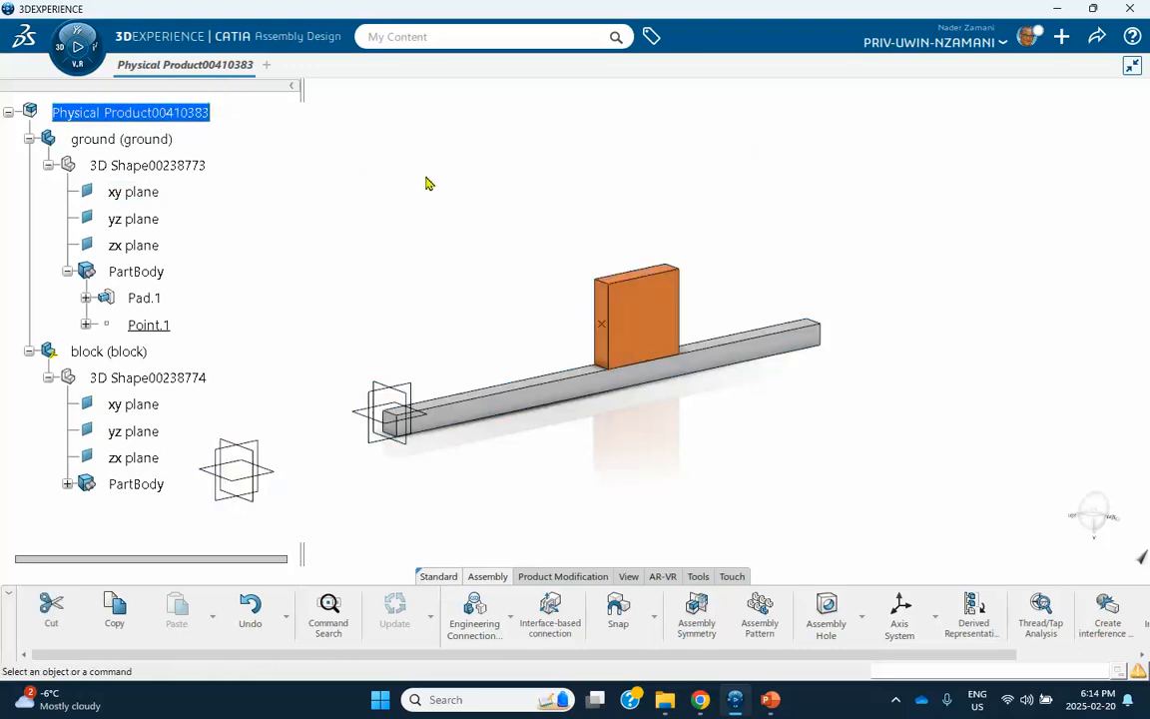
pyautogui.click(1098, 40)
pyautogui.click(1043, 68)
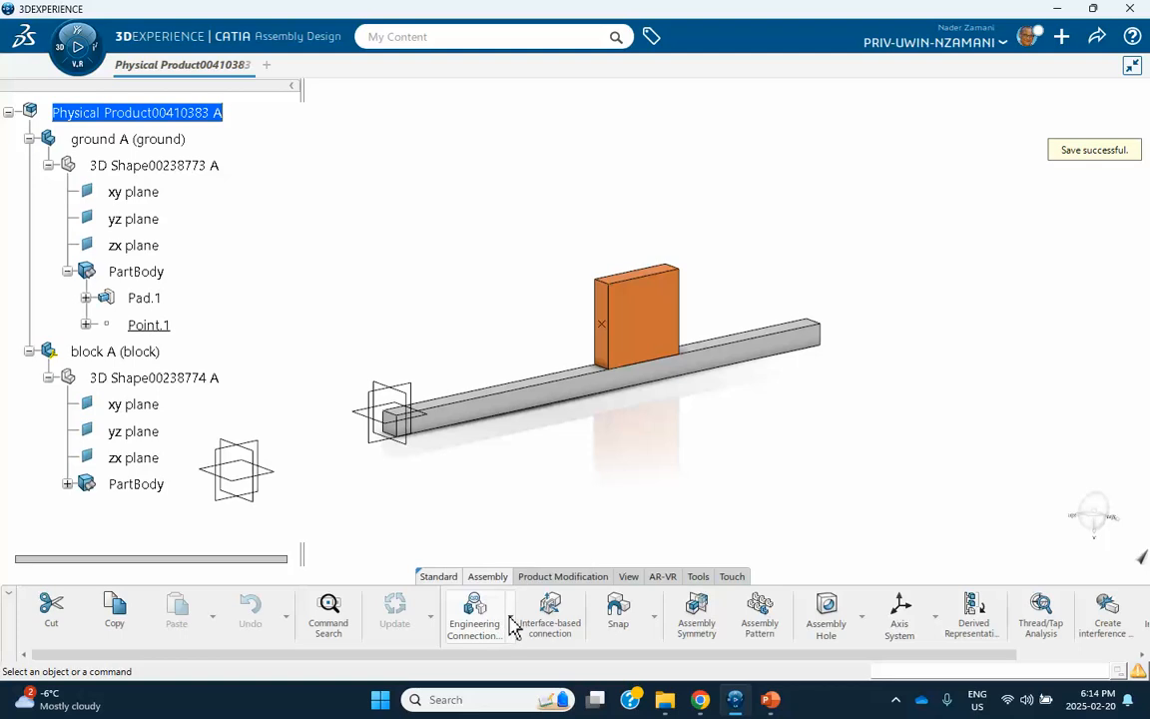
# Add a Fix engineering connection to the ground part
pyautogui.click(511, 618)
pyautogui.click(486, 566)
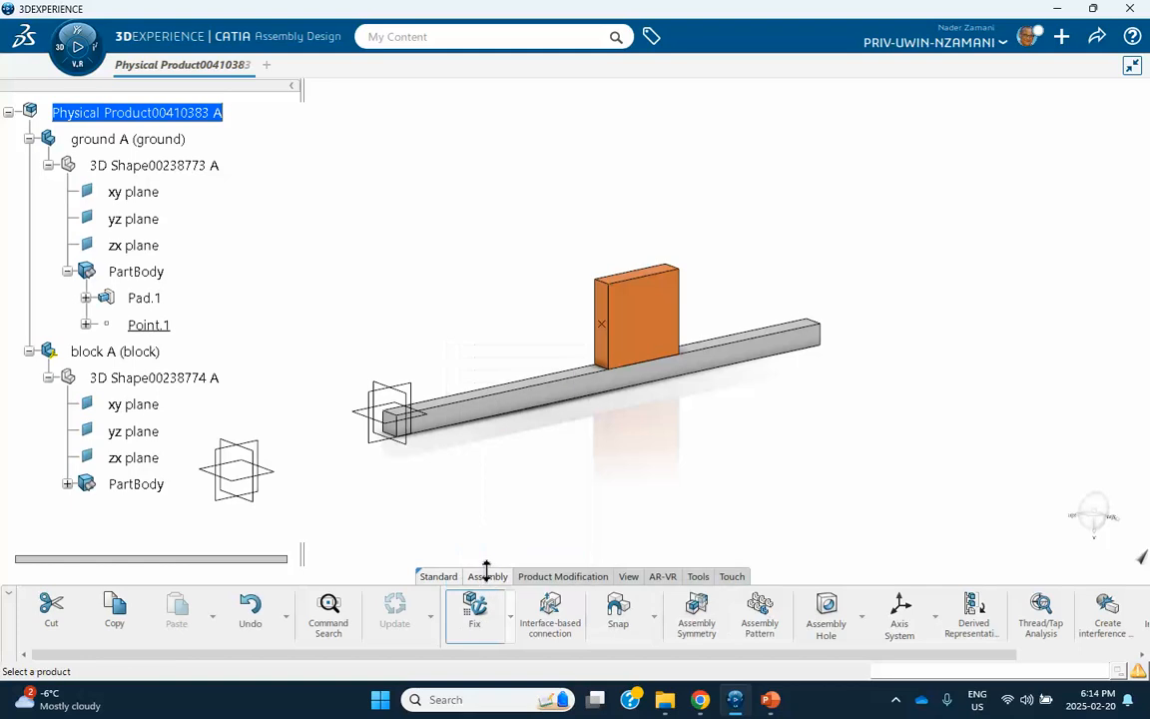
pyautogui.click(152, 139)
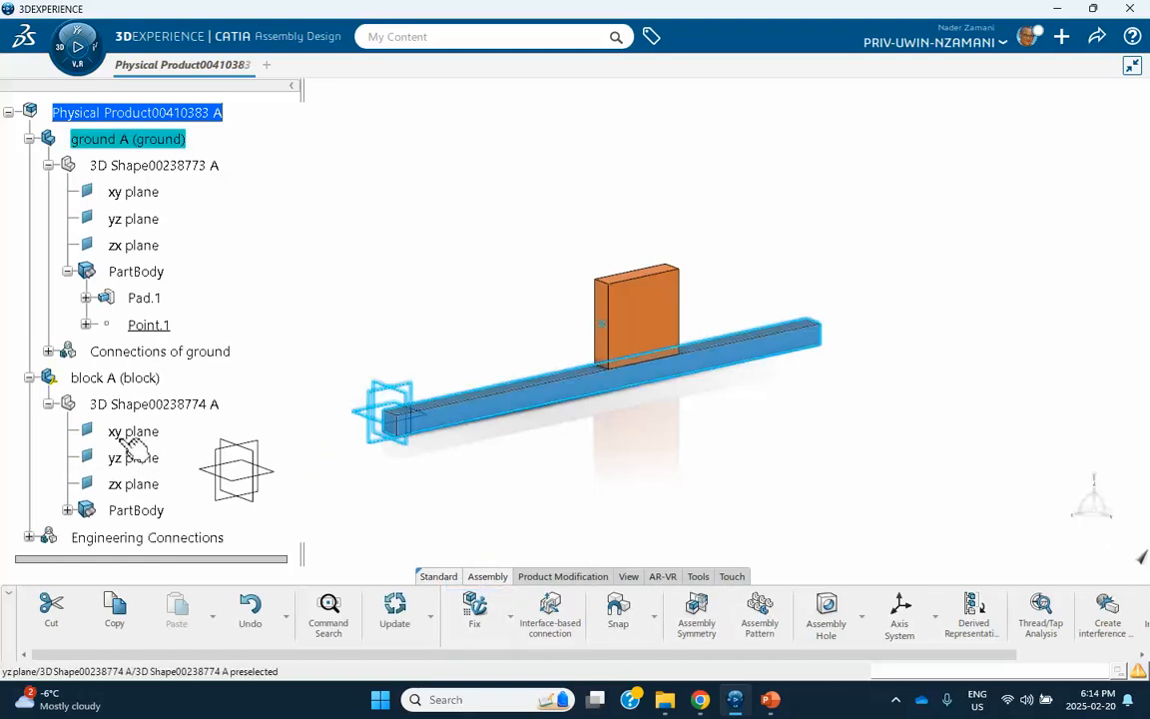
pyautogui.scroll(-3, 124, 441)
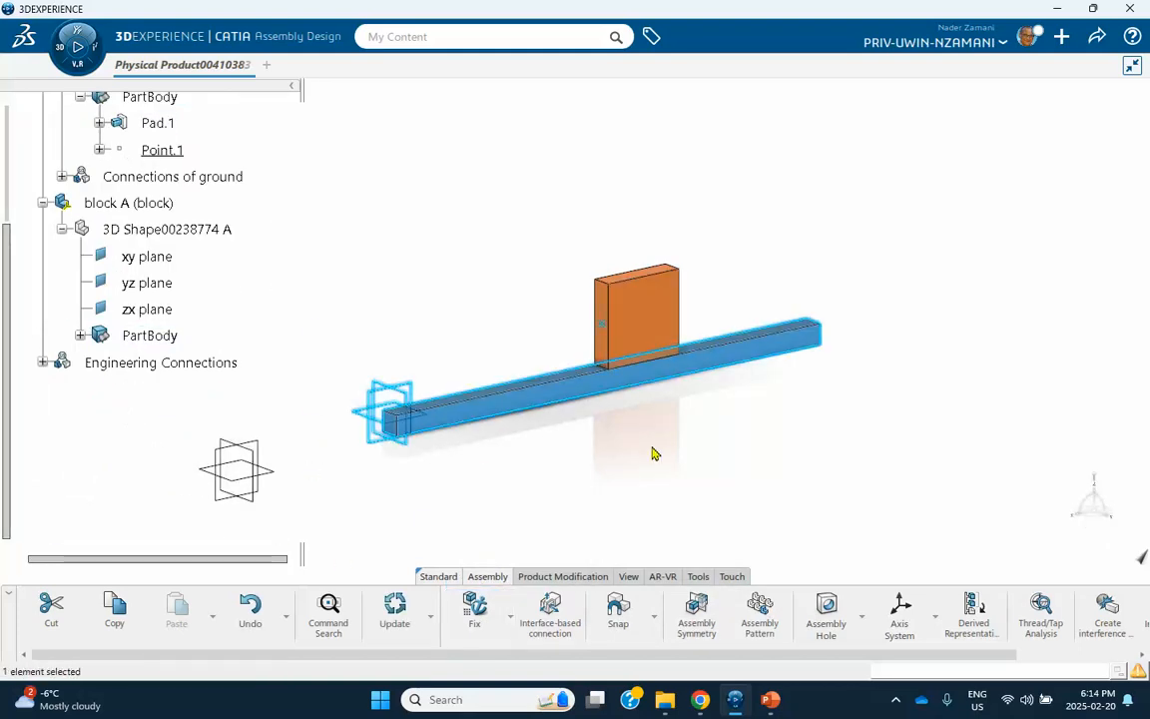
# Begin a Prismatic connection using the template with line coincidence, plane coincidence and plane-to-plane offset
pyautogui.click(510, 616)
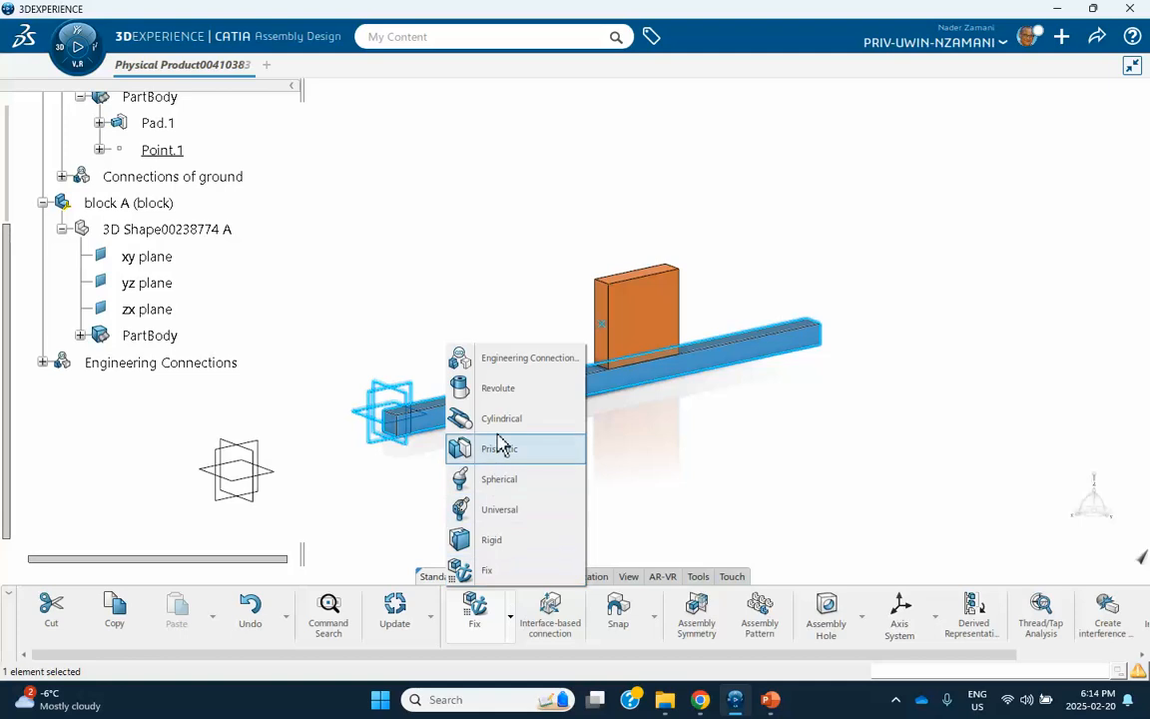
pyautogui.click(513, 457)
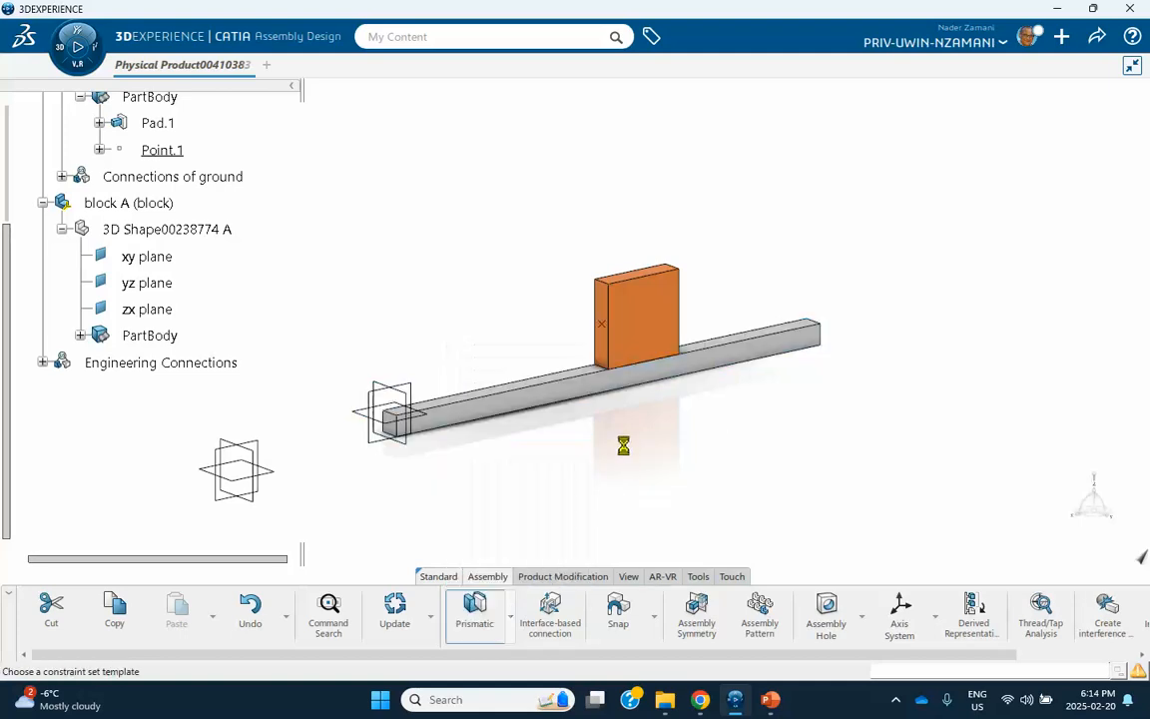
pyautogui.moveTo(698, 462); pyautogui.dragTo(644, 454, button='middle')
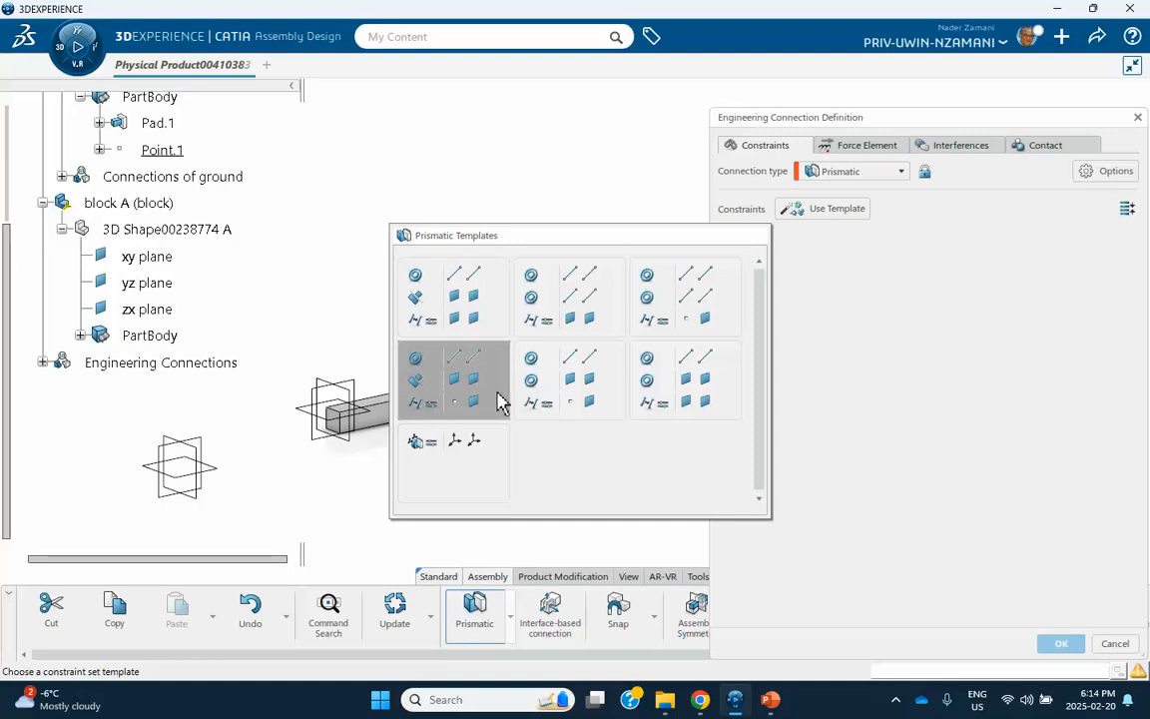
pyautogui.click(694, 389)
pyautogui.moveTo(611, 435); pyautogui.dragTo(524, 419, button='middle')
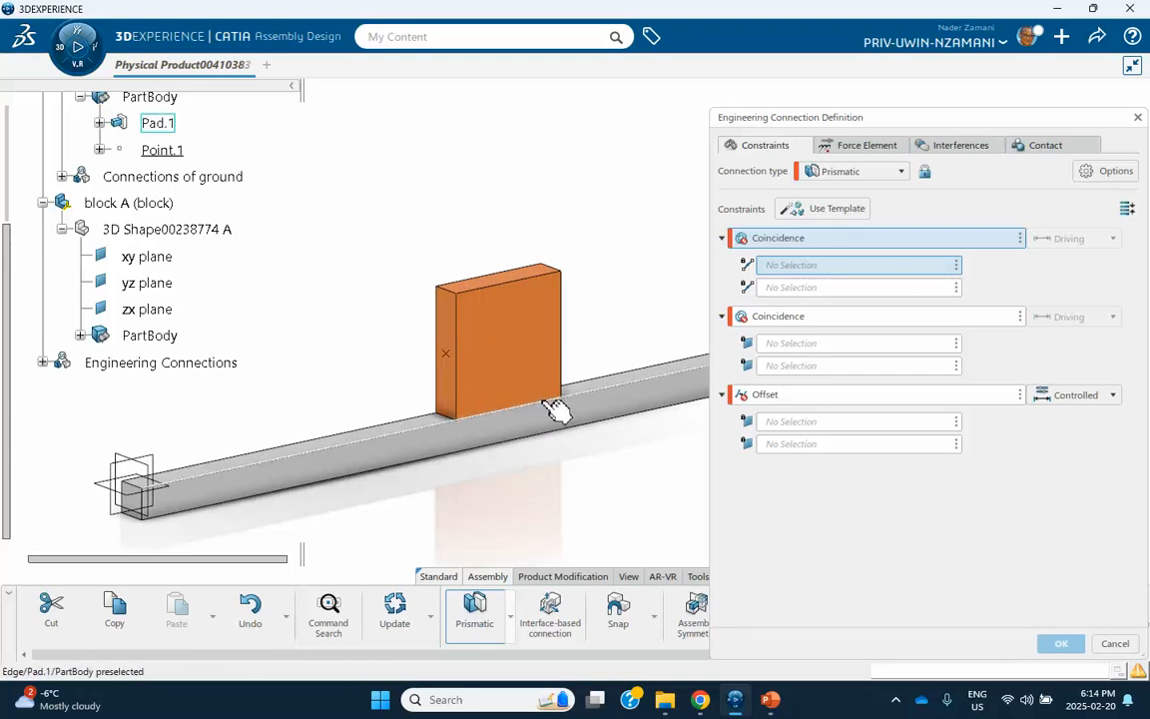
# Make the block's lower front edge coincident with the rail's upper front edge, and the block's front face with the rail's
pyautogui.click(552, 408)
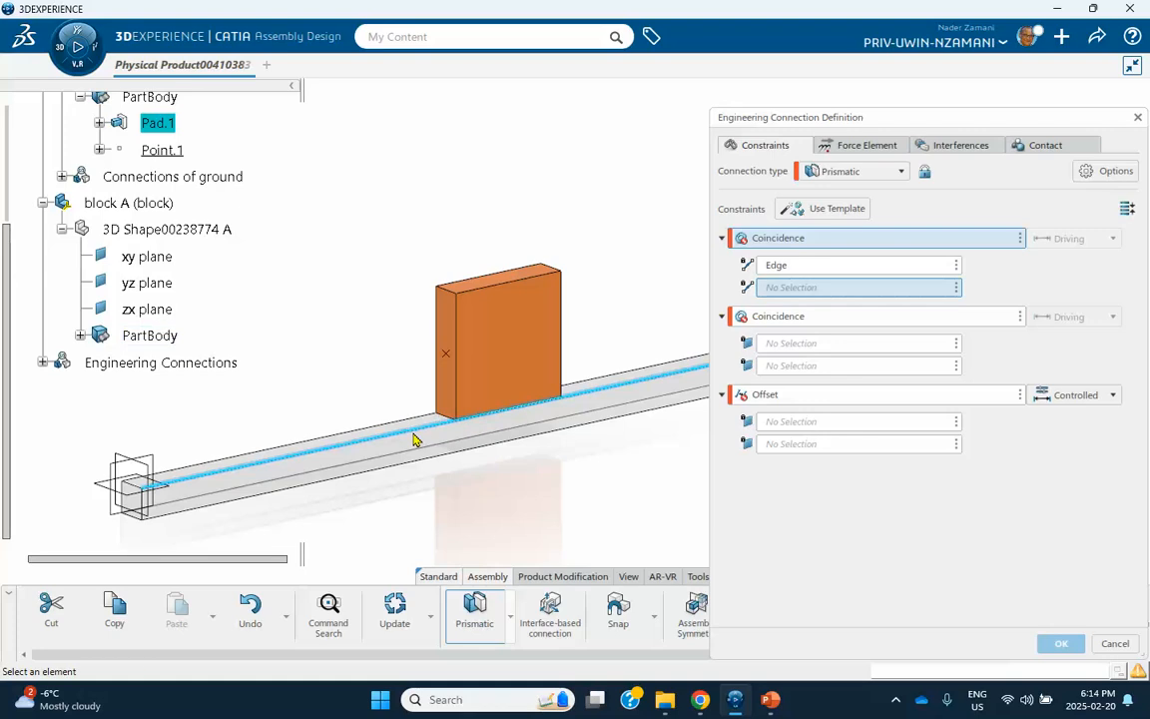
pyautogui.click(505, 413)
pyautogui.click(505, 343)
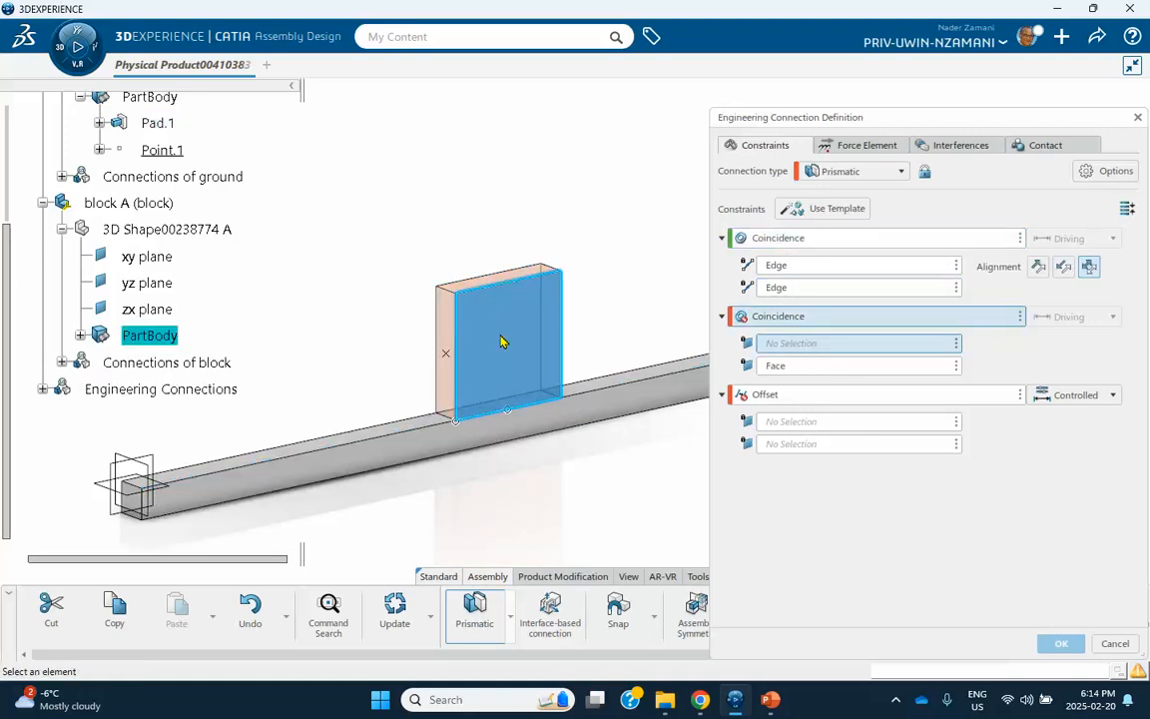
pyautogui.click(544, 426)
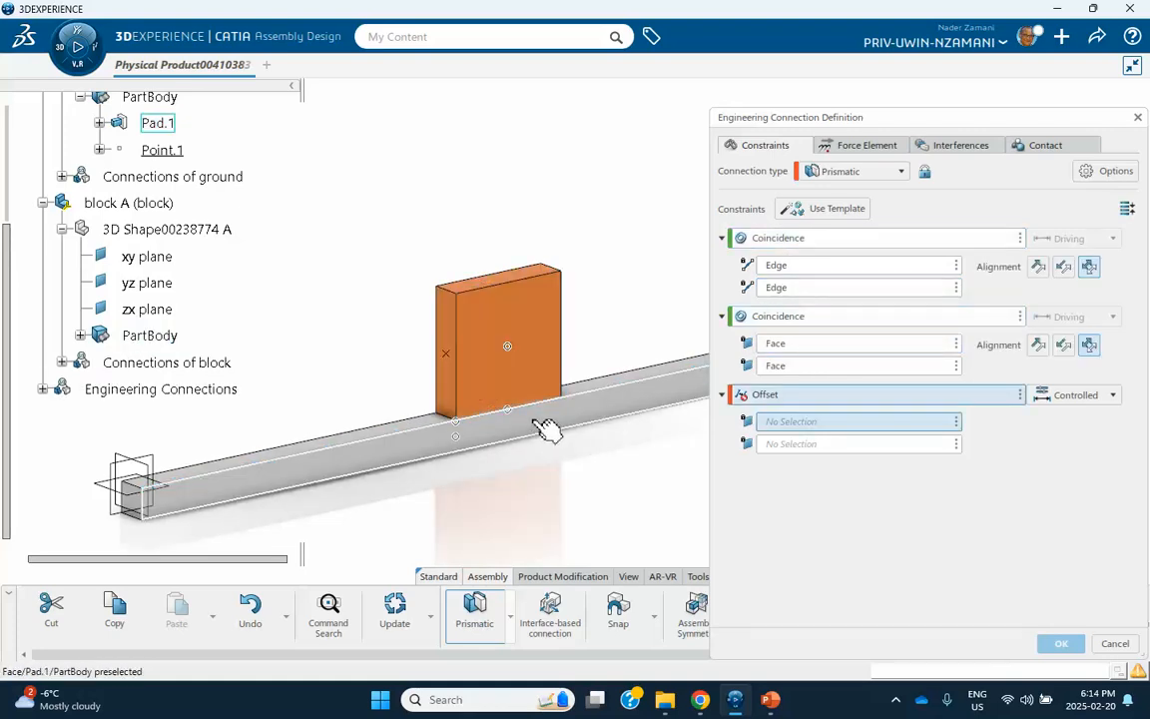
# Delete the Offset constraint and accept the prismatic connection without making check contact a specification
pyautogui.click(1020, 395)
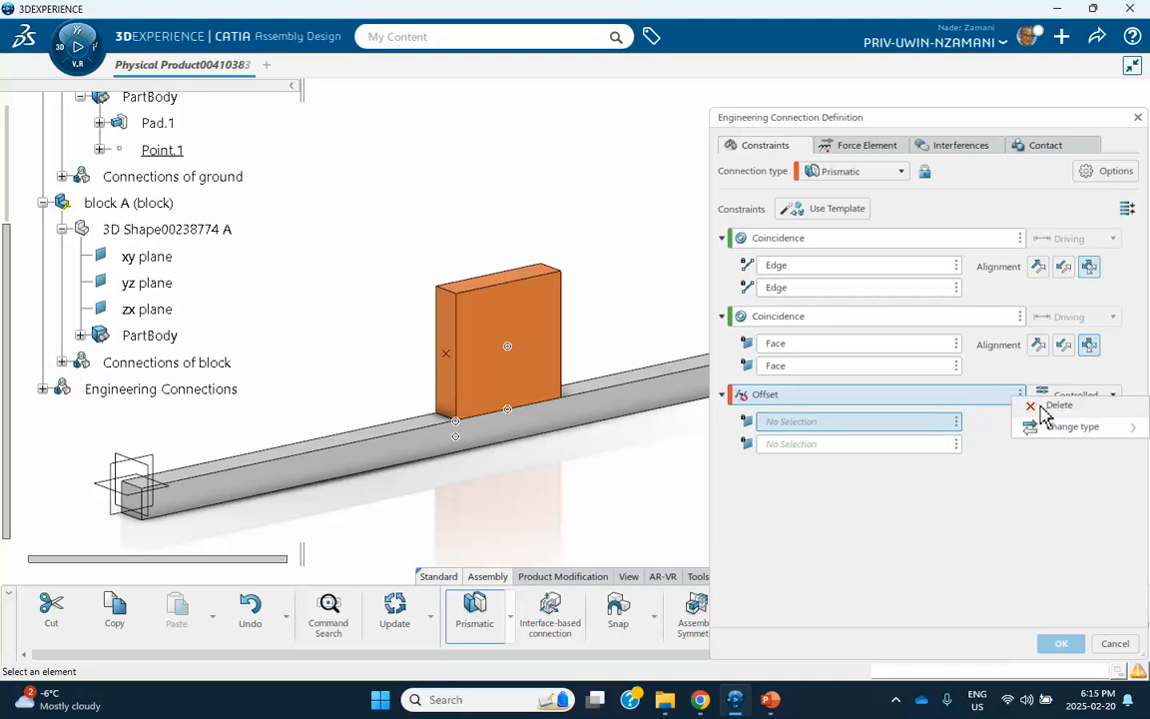
pyautogui.click(1038, 405)
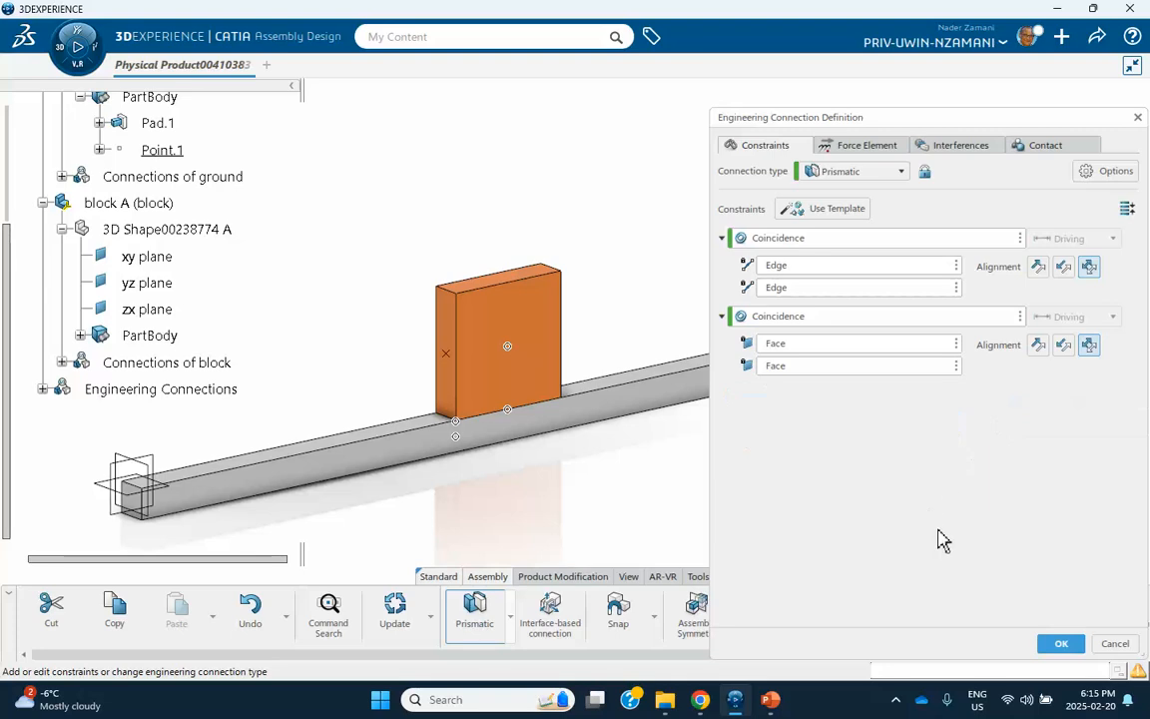
pyautogui.click(1053, 643)
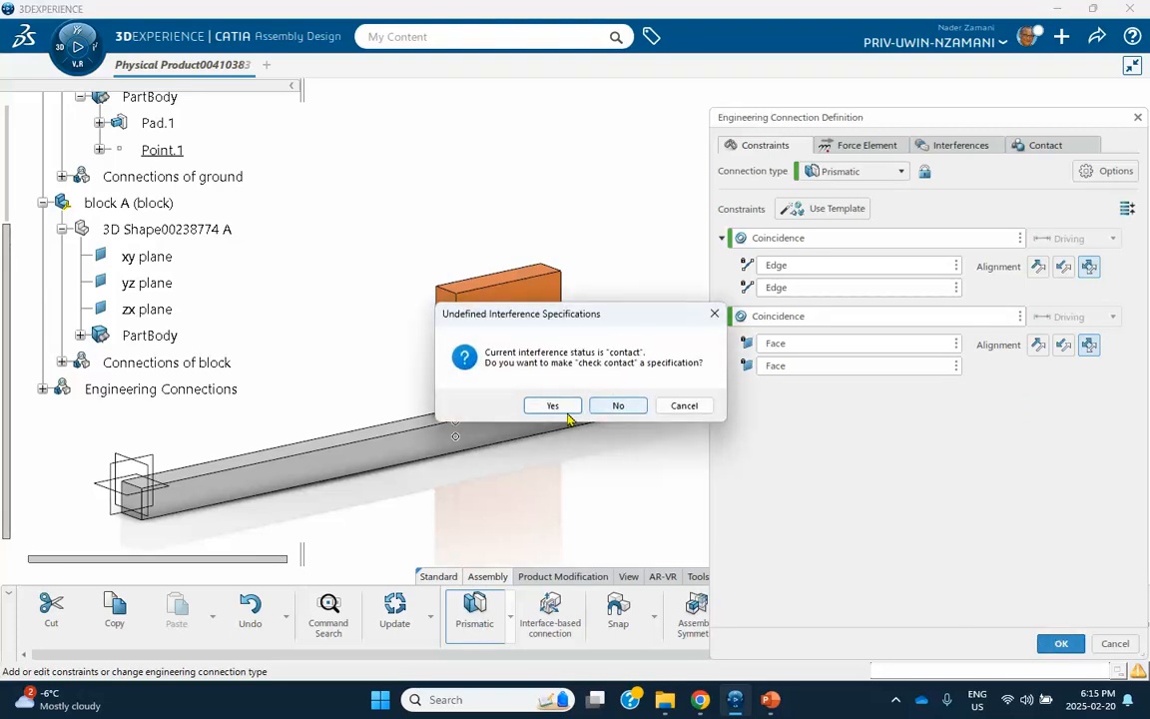
pyautogui.click(616, 405)
# Expand the product's Engineering Connections to review the defined connections
pyautogui.moveTo(585, 439); pyautogui.dragTo(718, 385, button='middle')
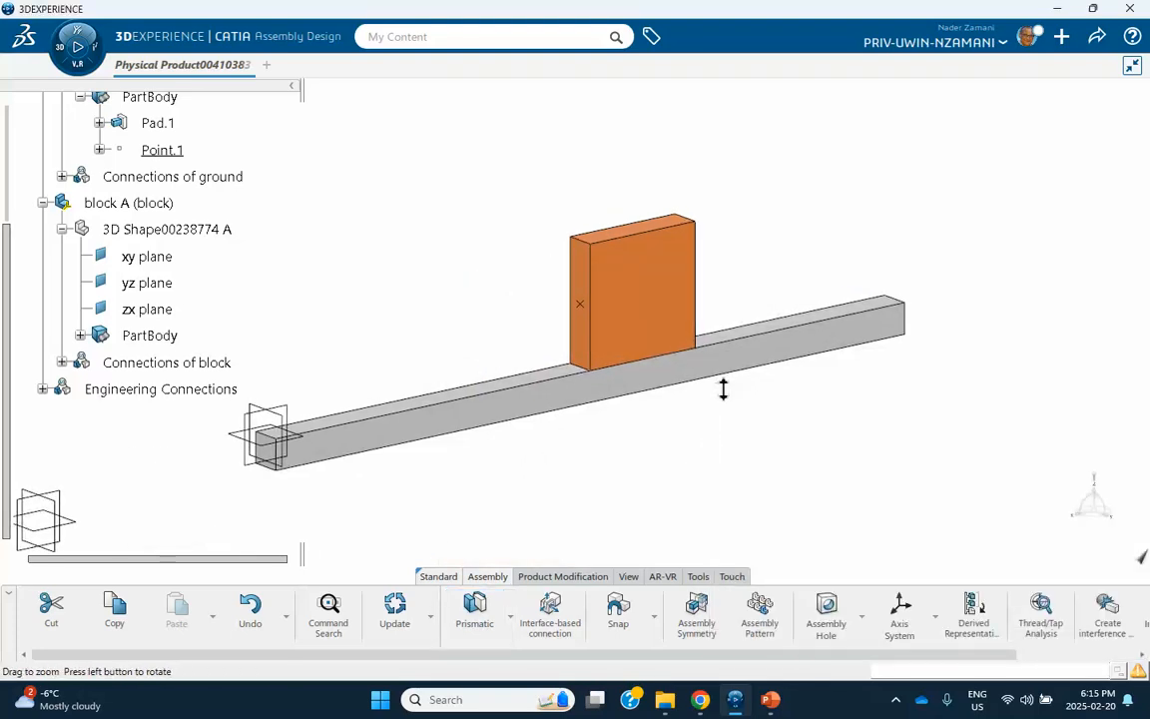
pyautogui.scroll(-2, 88, 296)
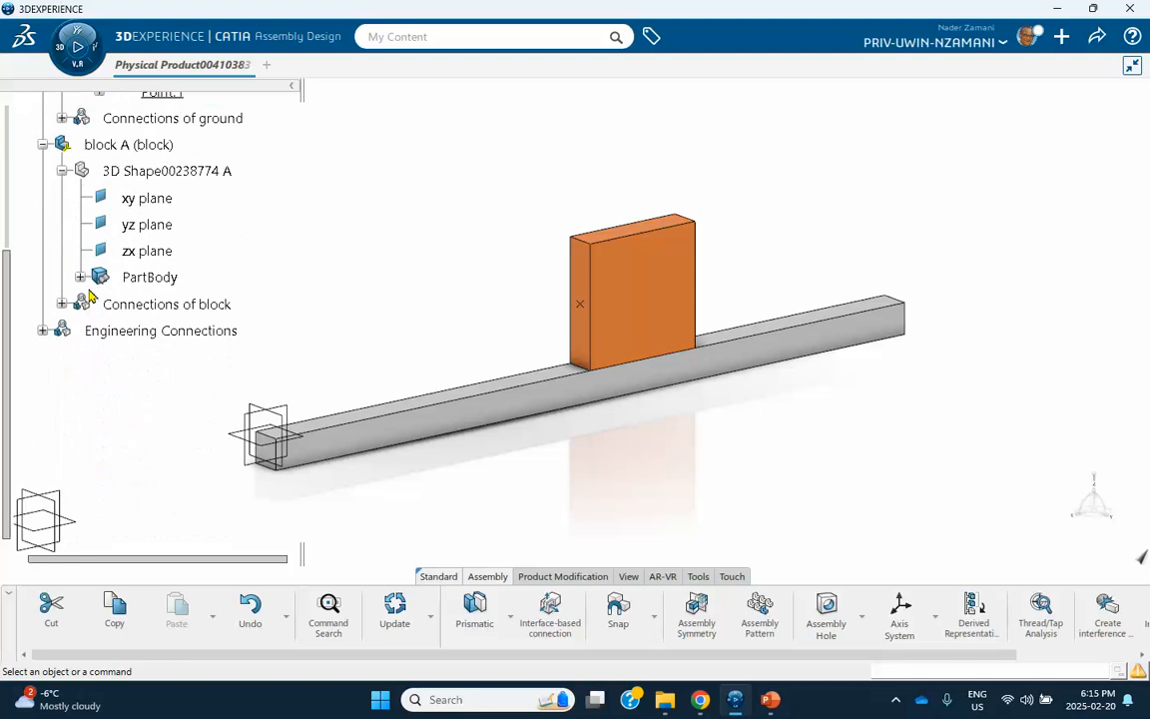
pyautogui.click(41, 331)
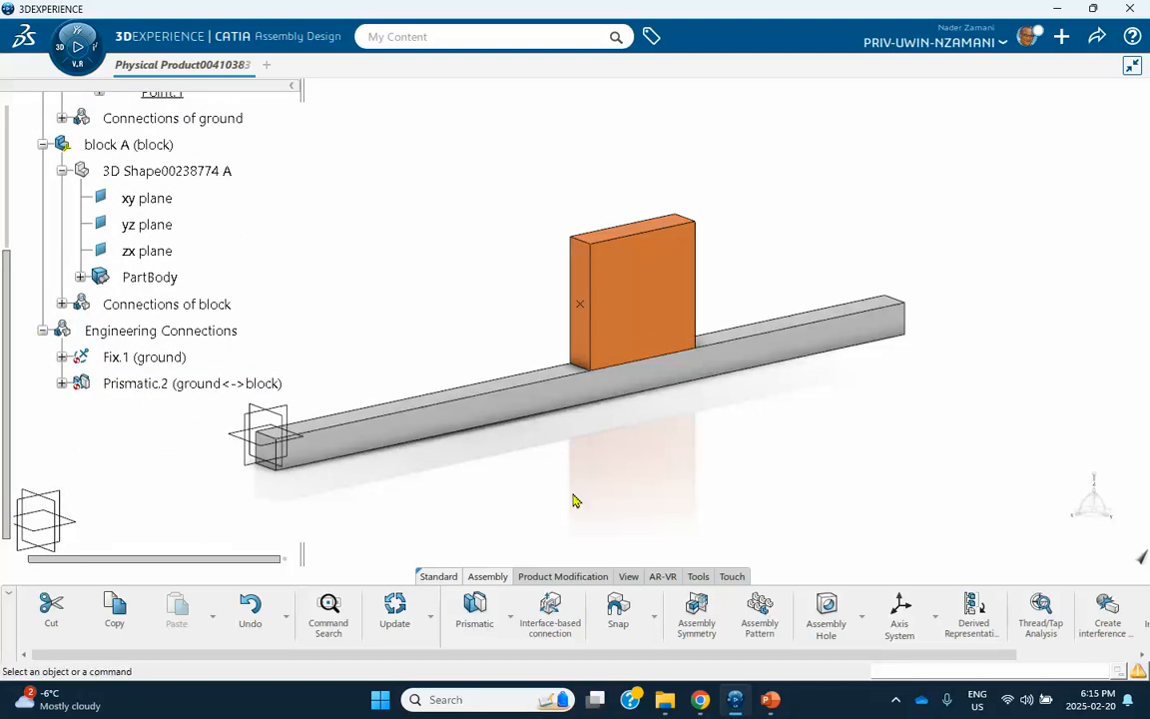
pyautogui.moveTo(678, 454); pyautogui.dragTo(718, 469, button='middle')
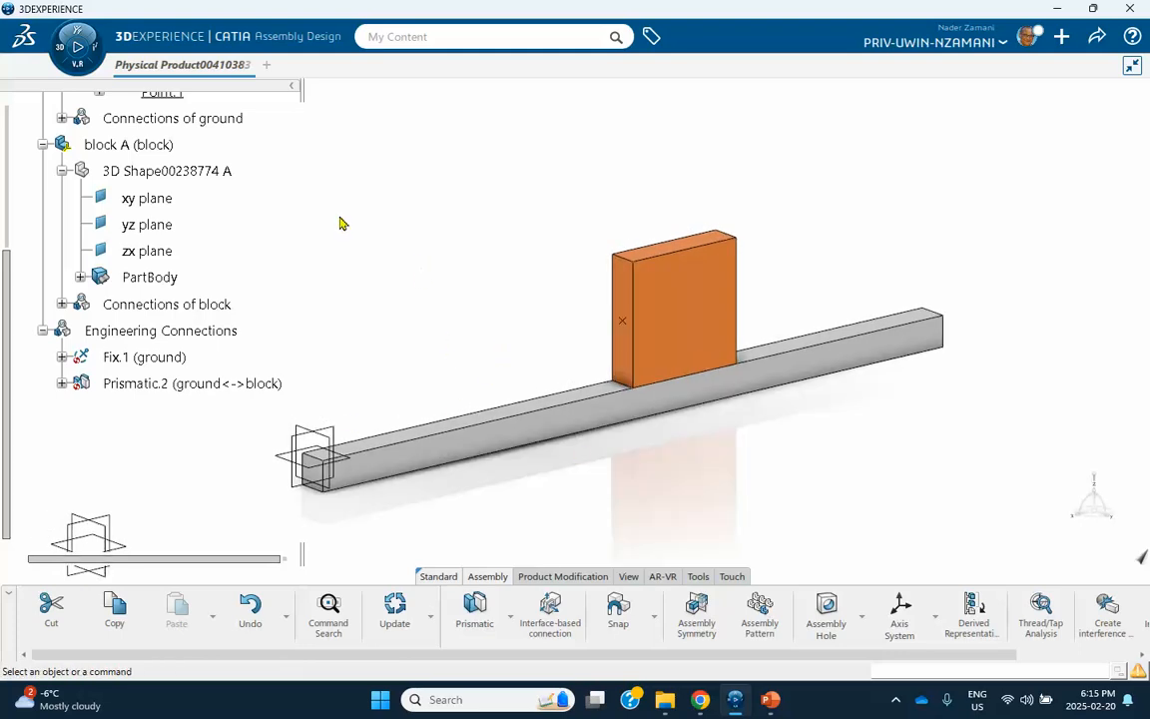
# Switch to the Mechanical Systems Design app and activate Weight Definition
pyautogui.click(66, 60)
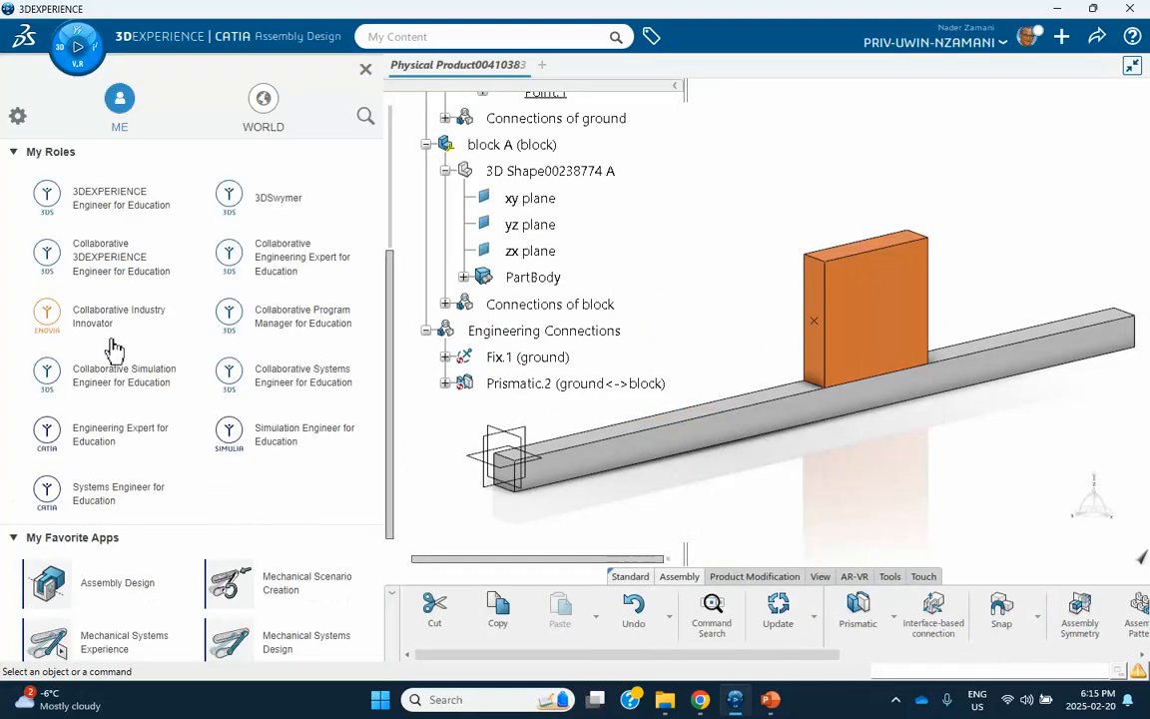
pyautogui.scroll(-3, 113, 347)
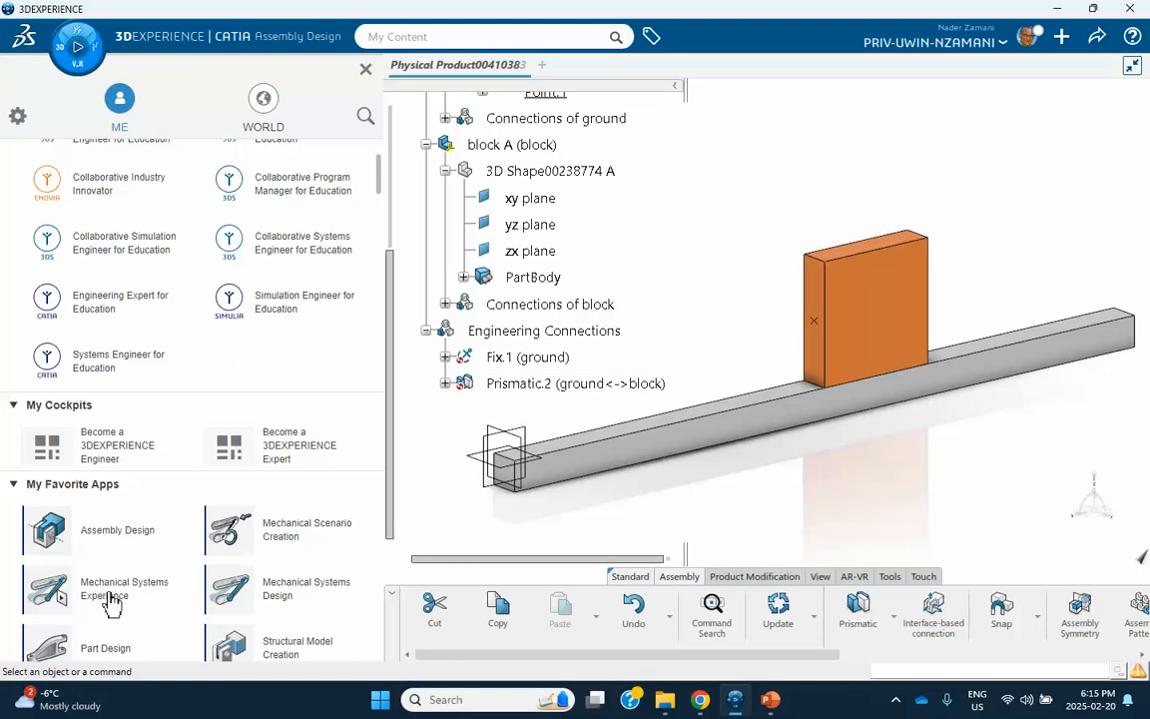
pyautogui.click(275, 591)
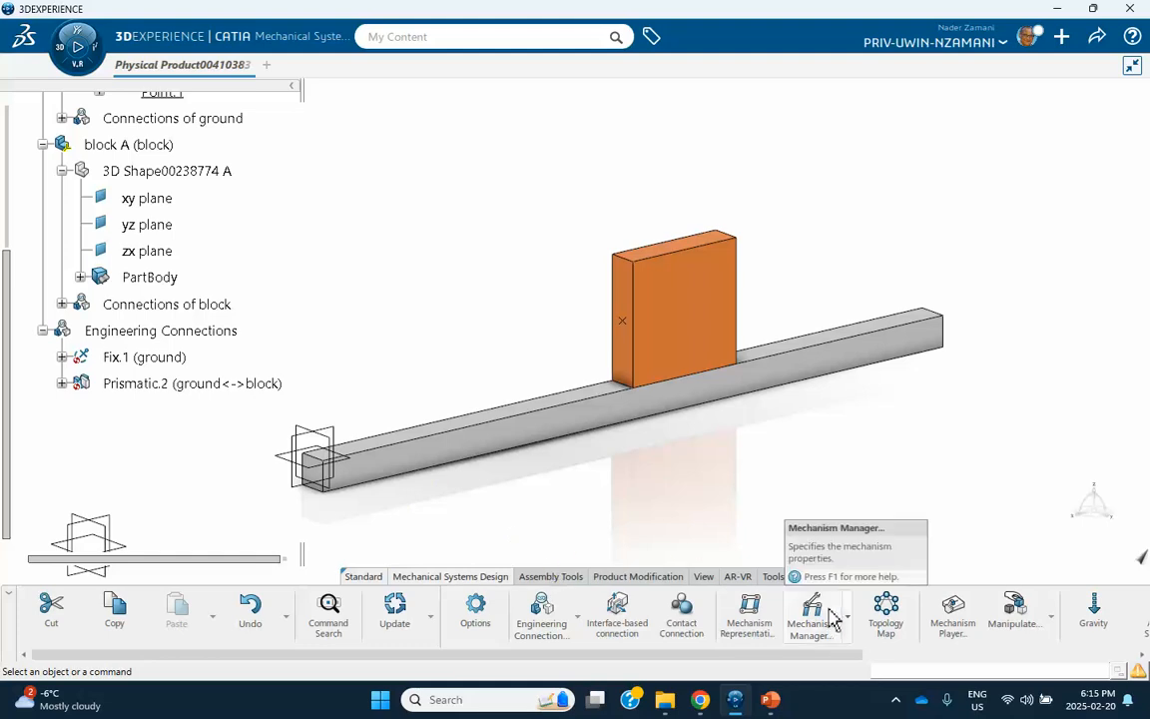
pyautogui.scroll(-6, 798, 607)
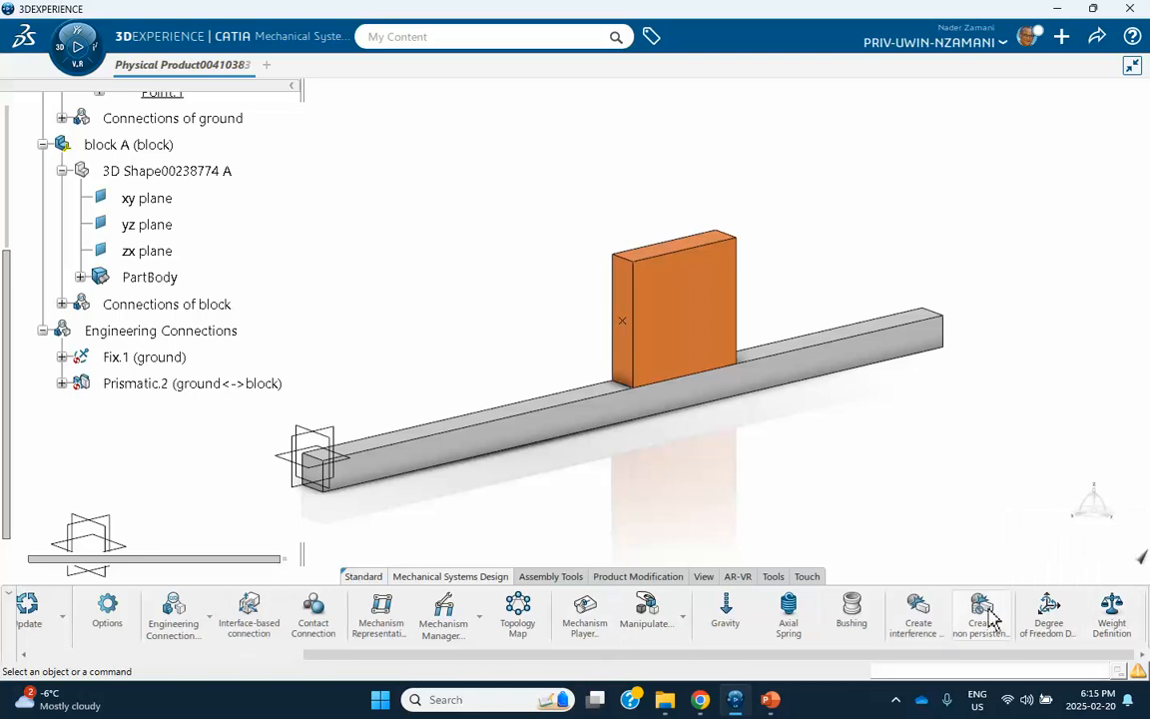
pyautogui.click(1114, 617)
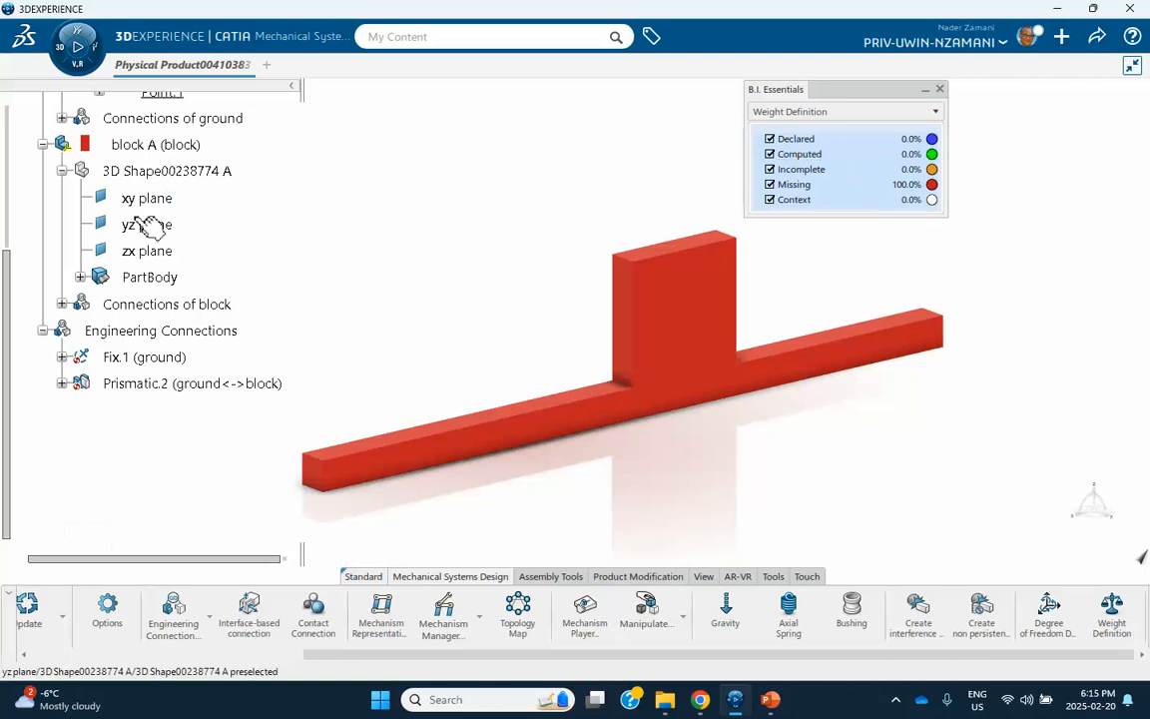
# Declare a weight on the ground part and derive its mass properties from the geometry
pyautogui.scroll(3, 139, 219)
pyautogui.click(170, 143)
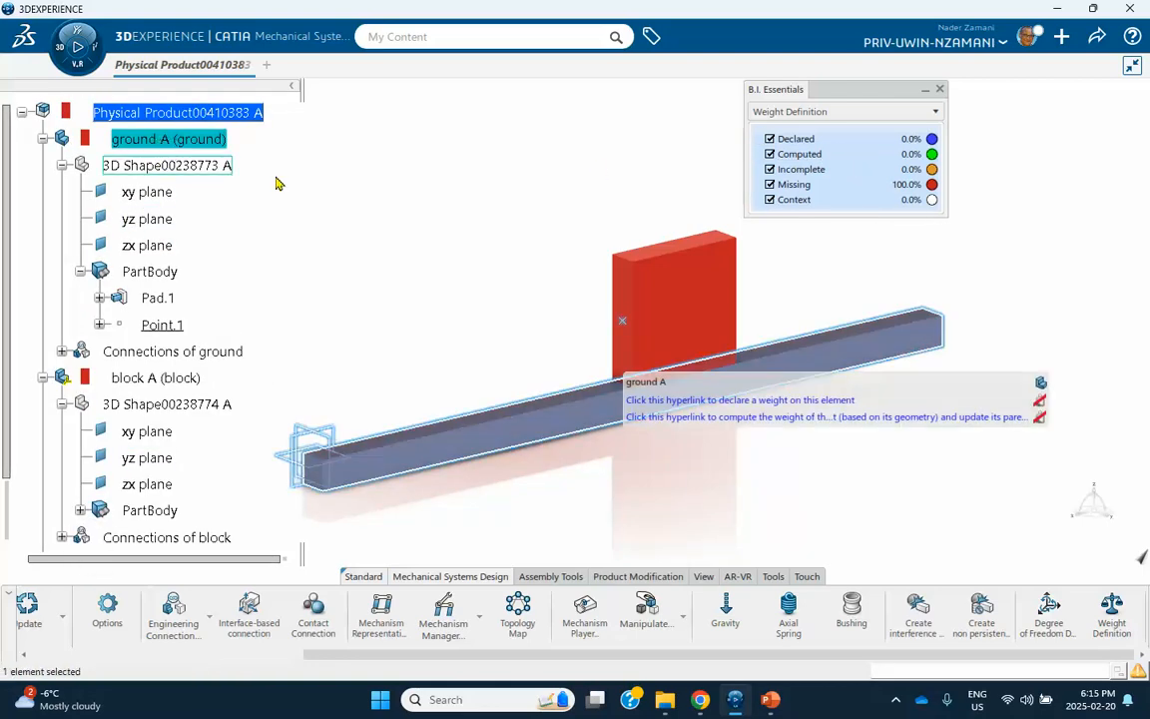
pyautogui.click(834, 409)
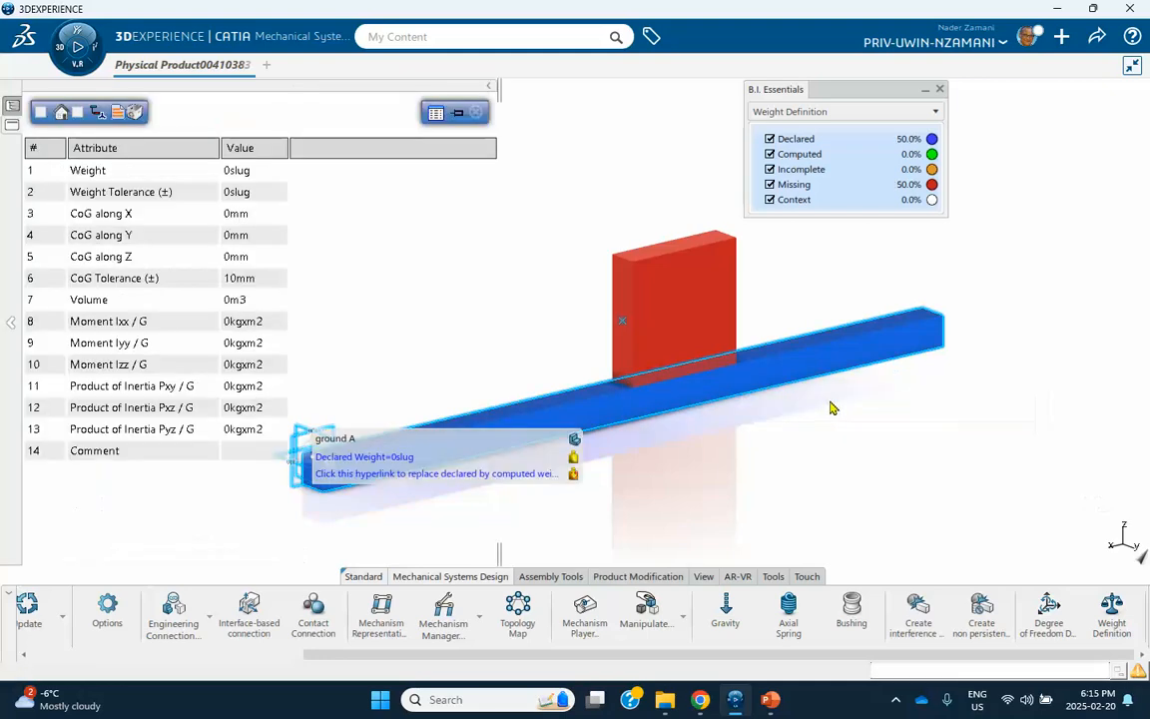
pyautogui.click(40, 115)
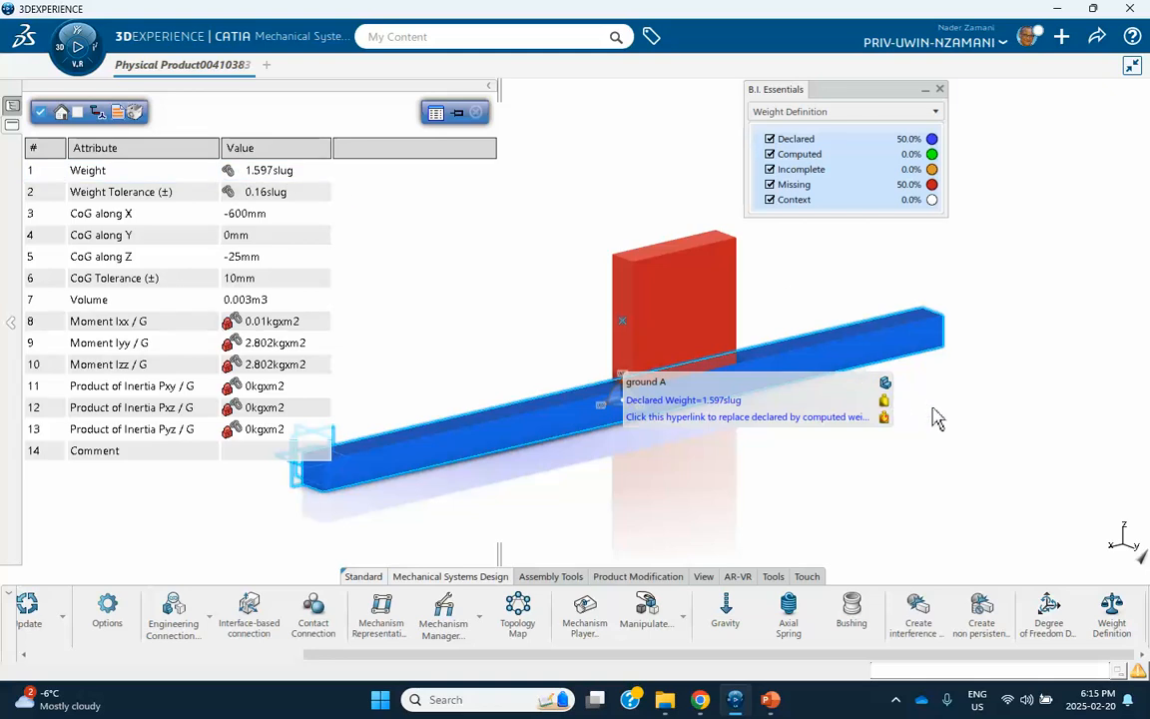
pyautogui.click(476, 113)
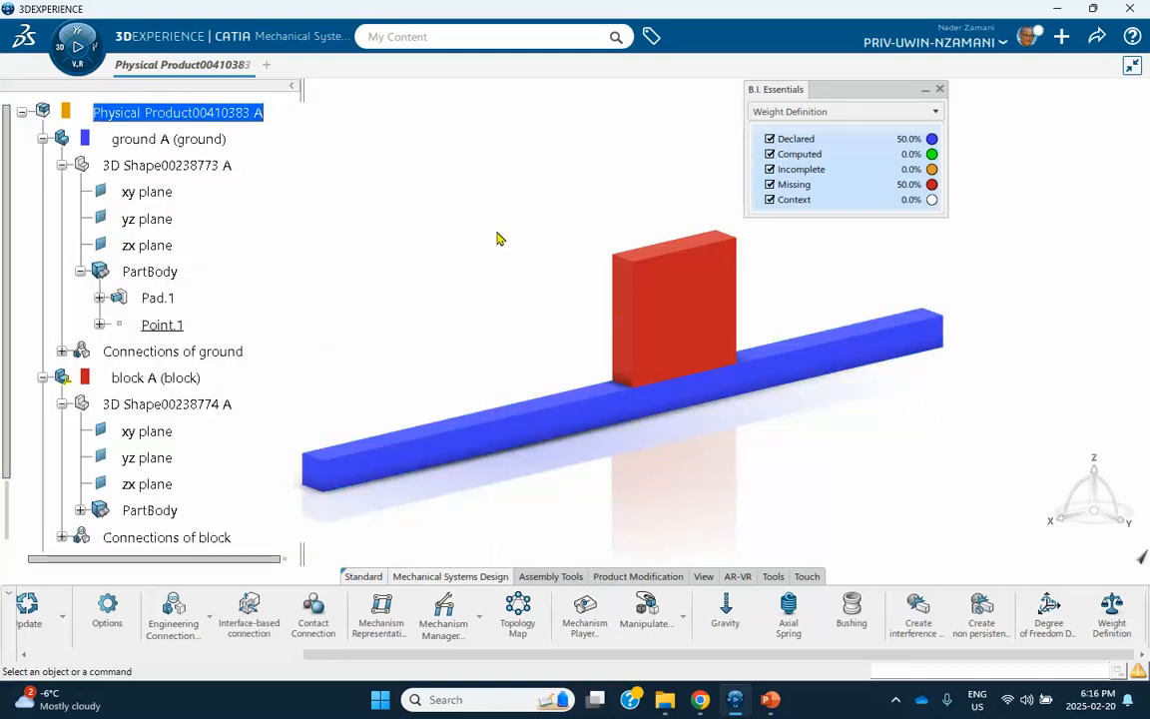
# Set the display unit for mass to Kilogram (kg) in the units preferences
pyautogui.click(1026, 42)
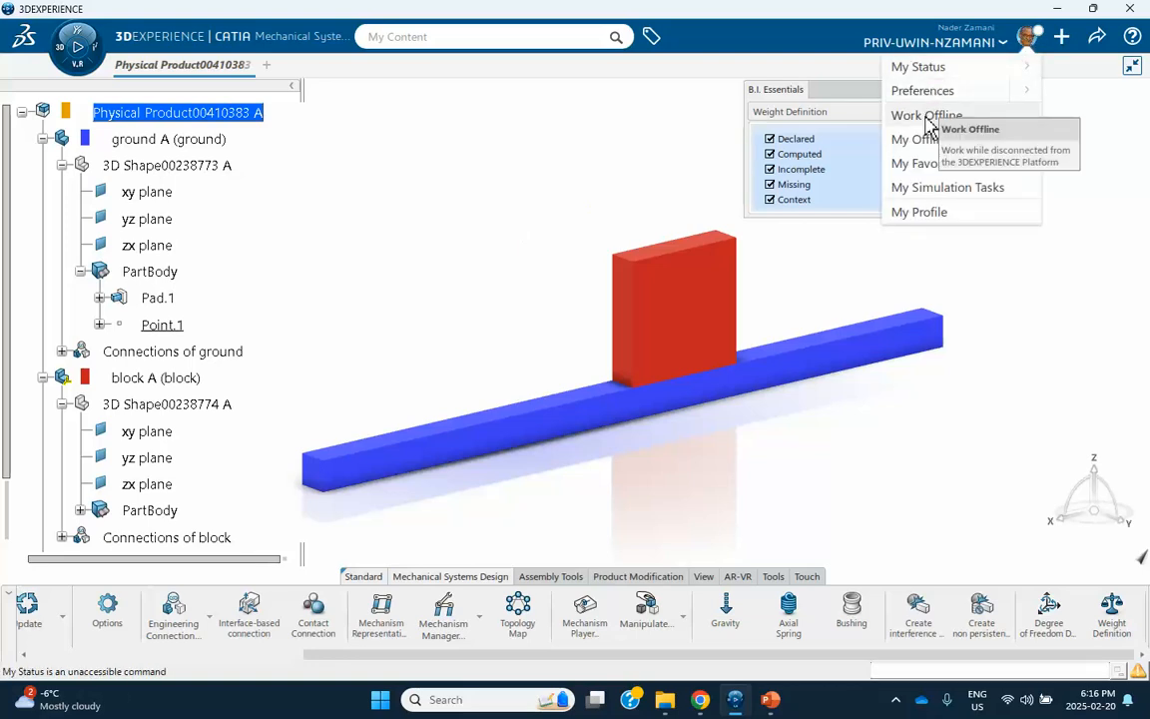
pyautogui.click(588, 116)
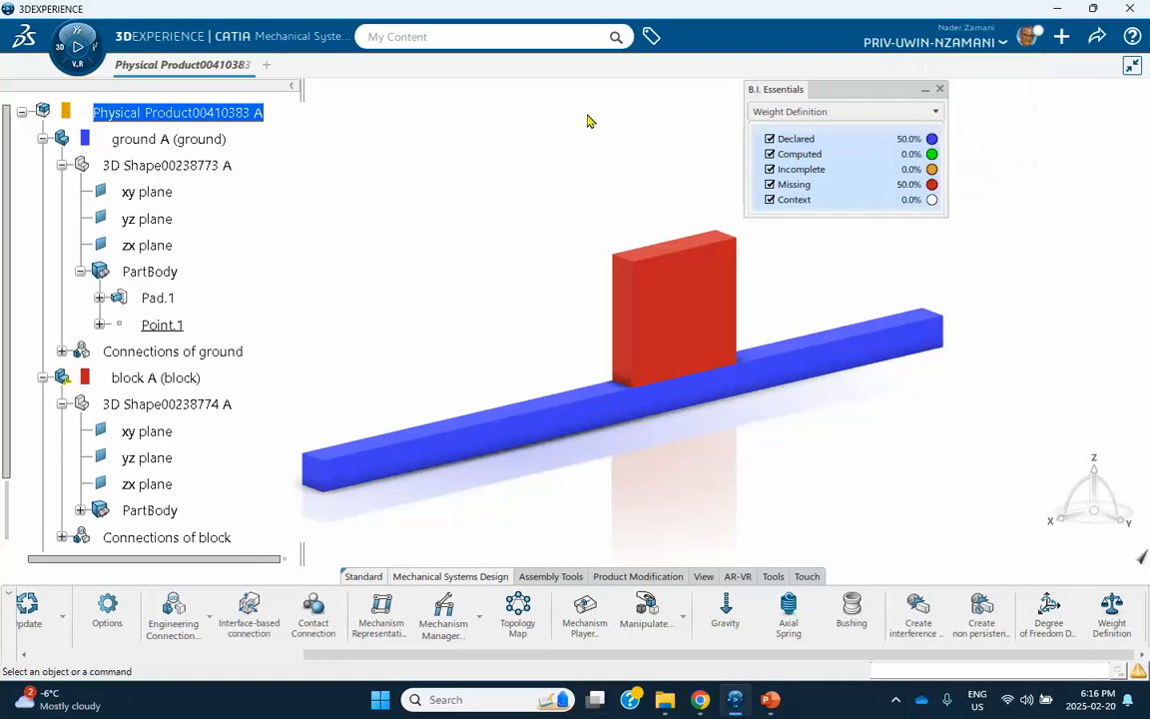
pyautogui.click(1028, 40)
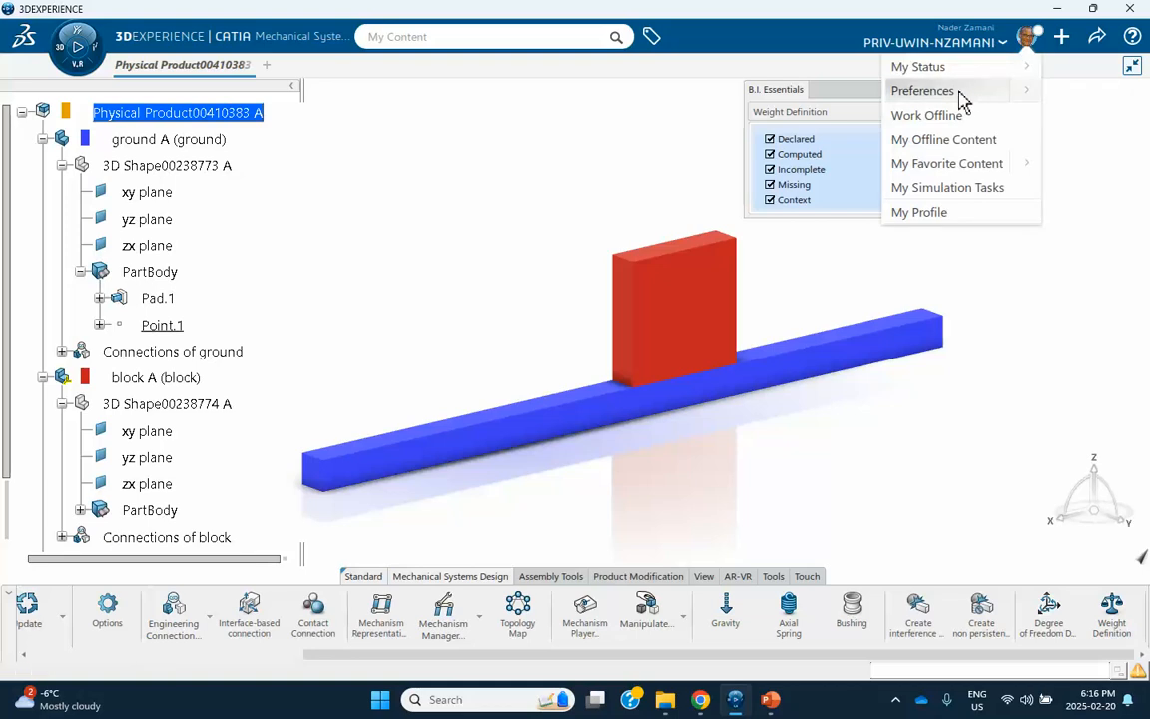
pyautogui.click(921, 90)
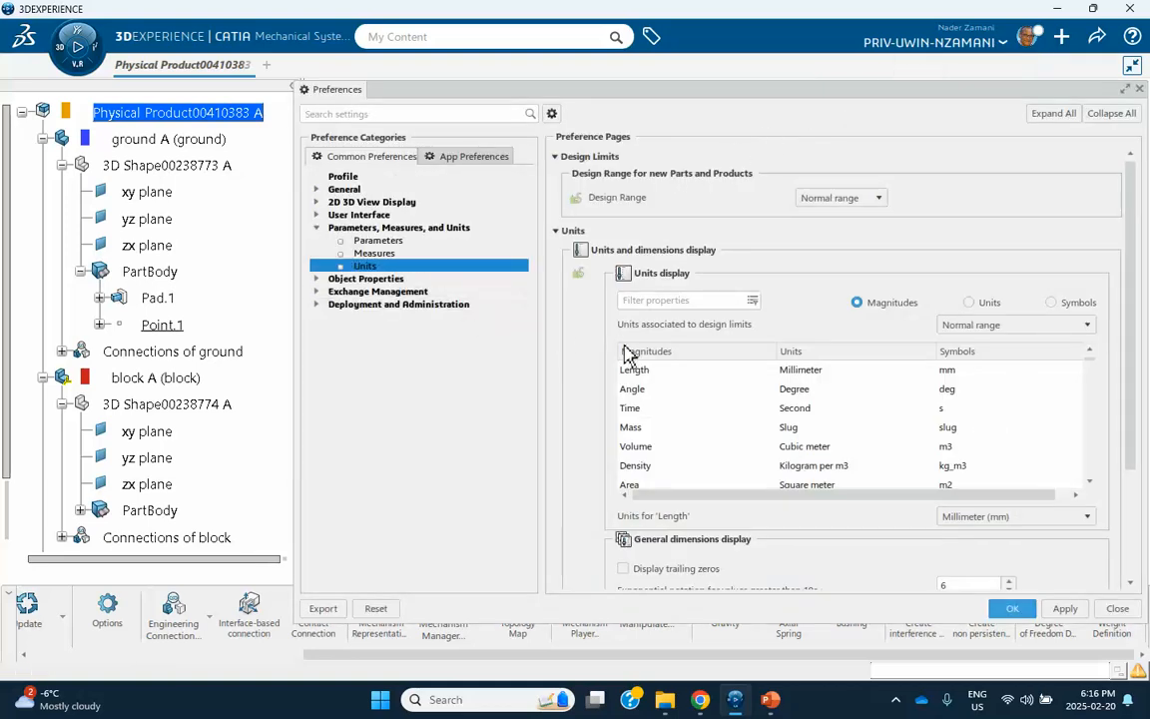
pyautogui.click(664, 427)
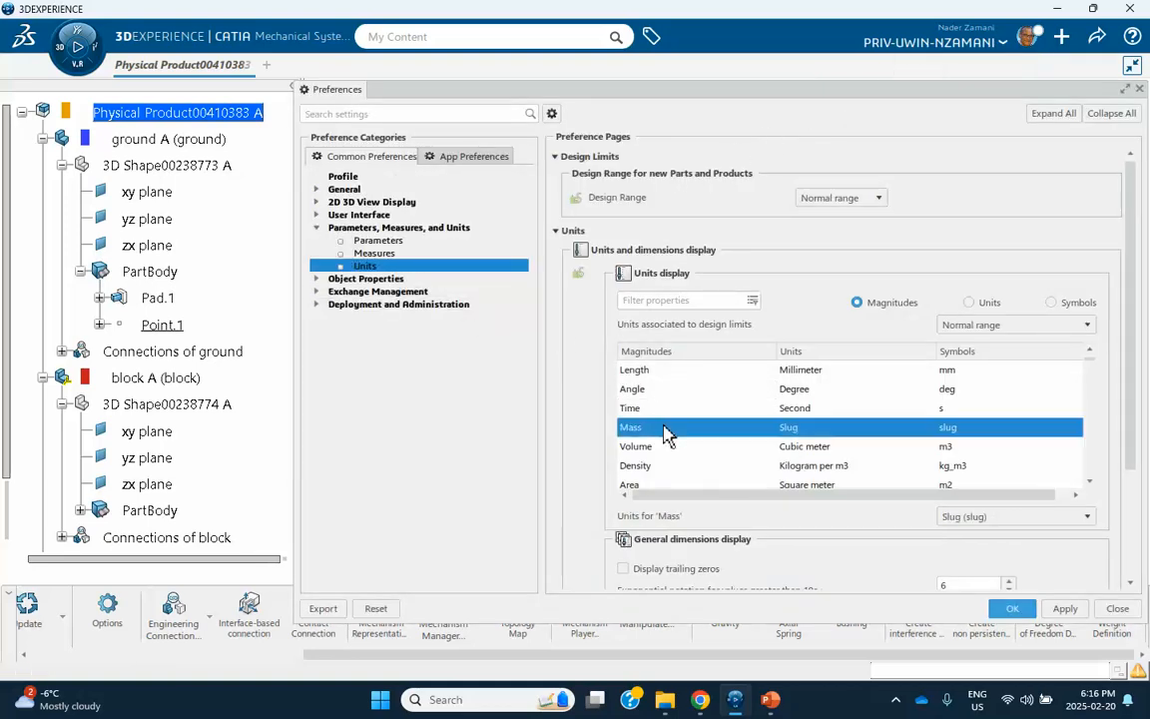
pyautogui.click(953, 515)
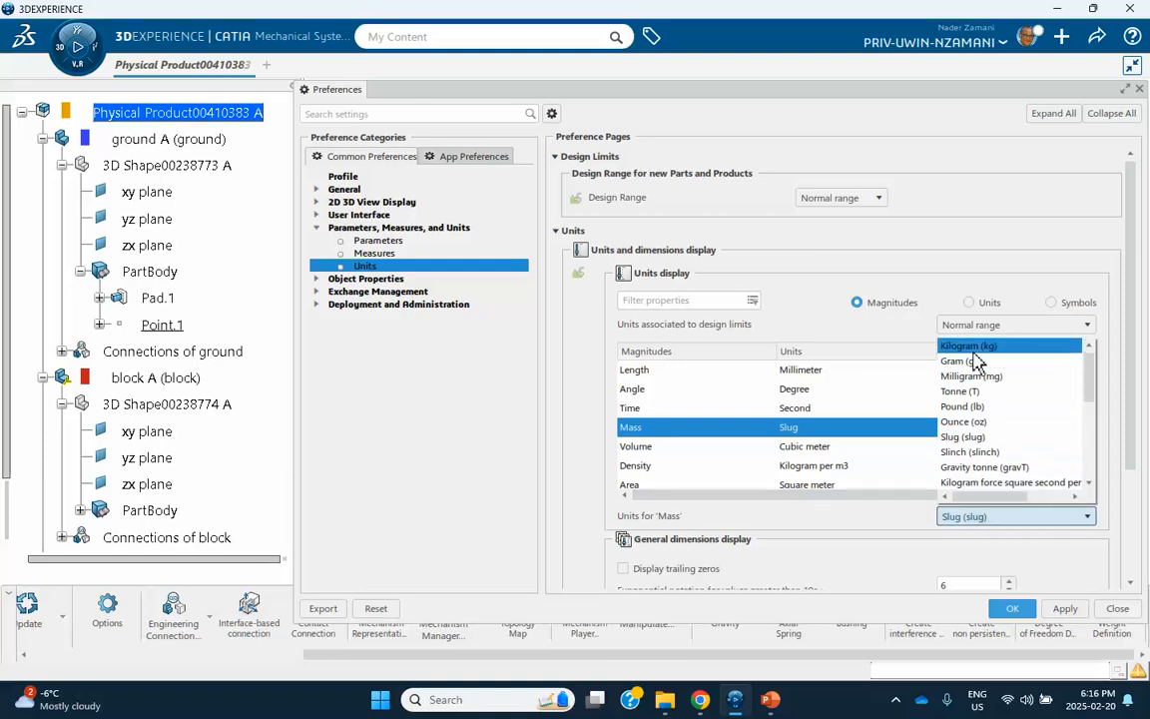
pyautogui.click(983, 344)
pyautogui.click(1011, 608)
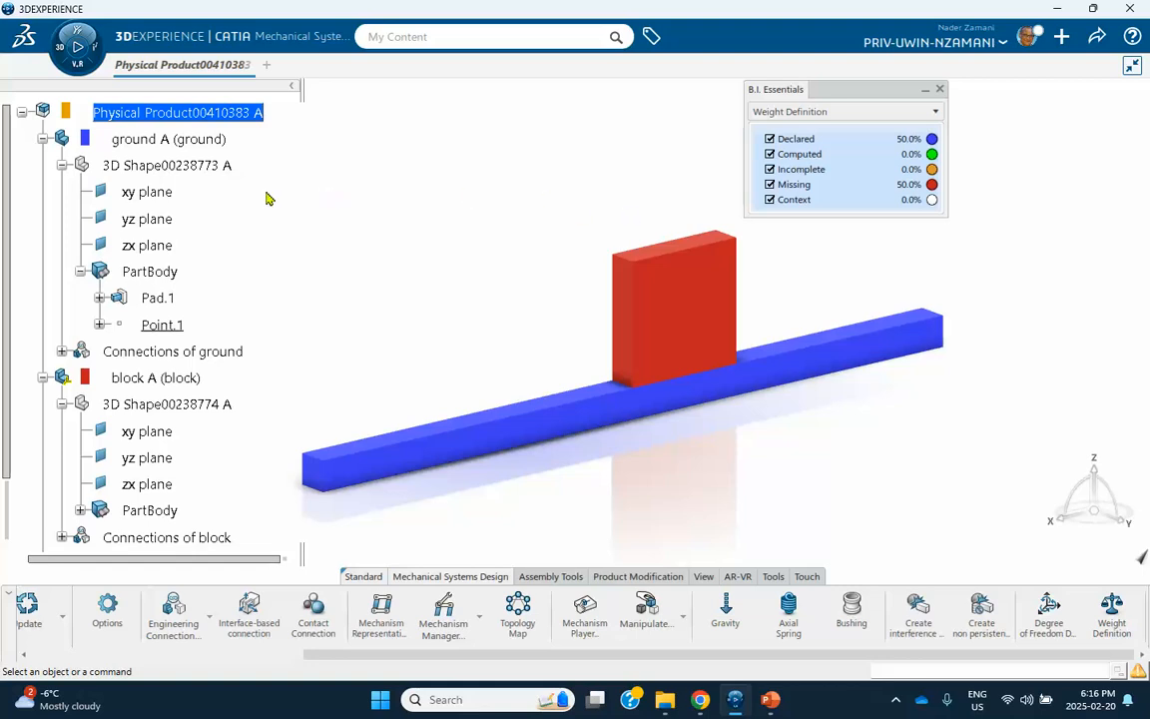
# Declare a weight on the block part and derive its mass properties from the geometry
pyautogui.click(172, 371)
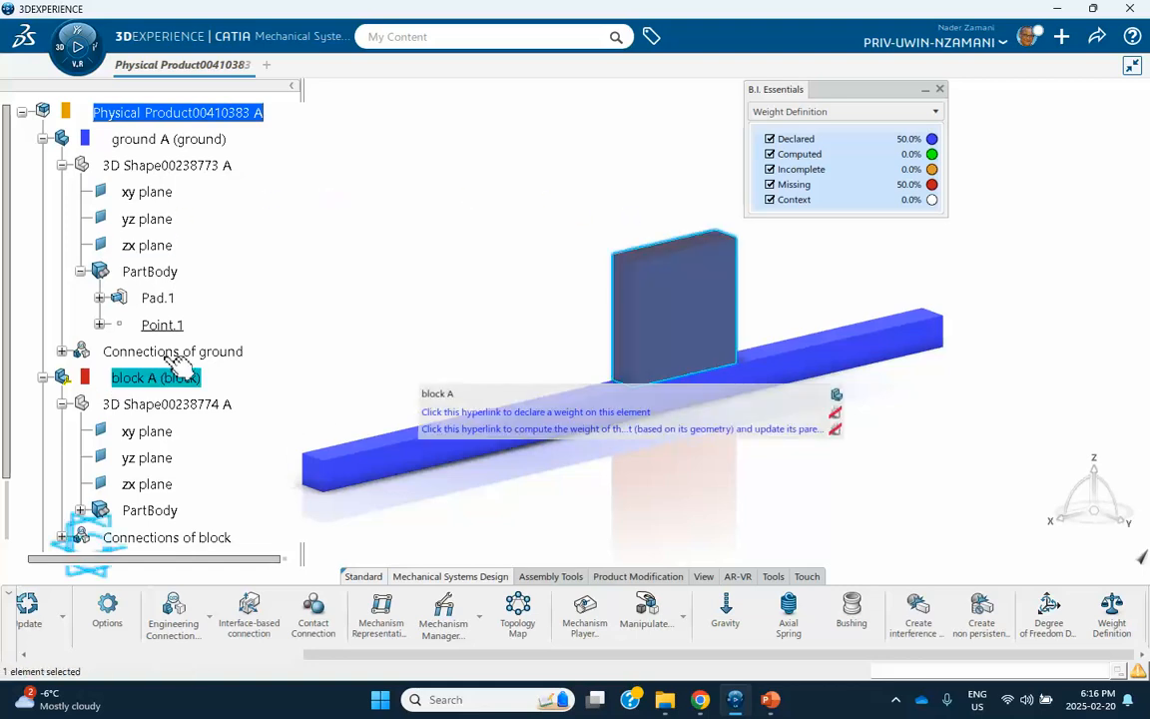
pyautogui.click(589, 412)
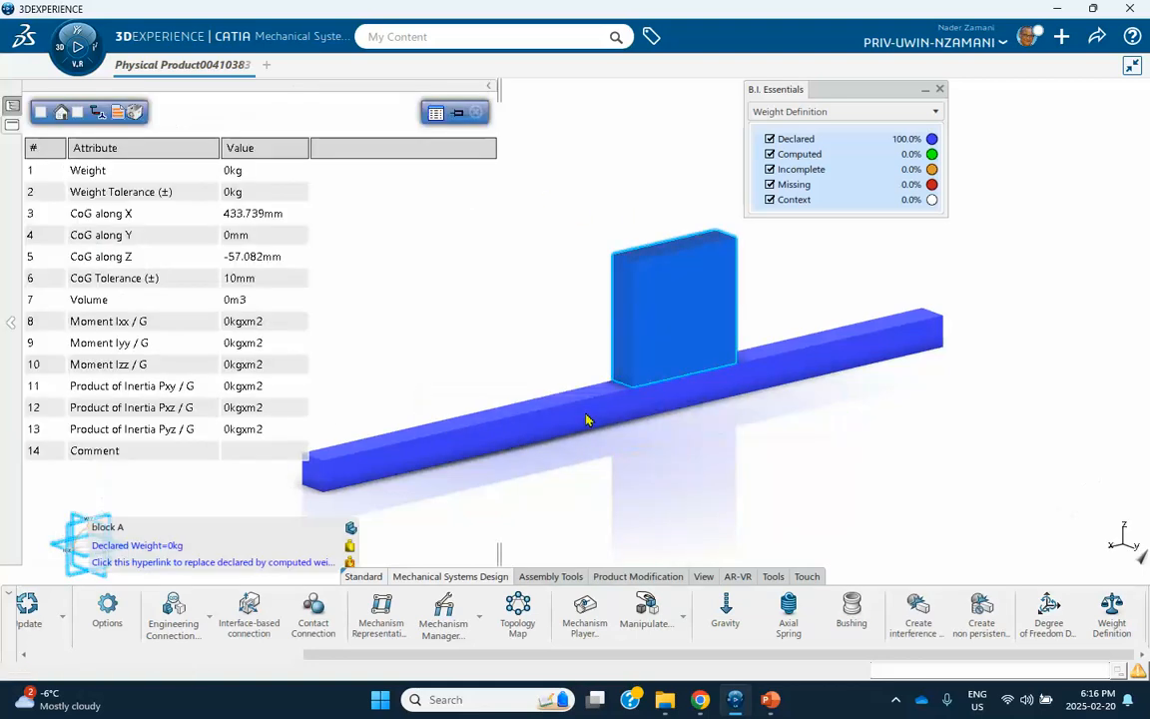
pyautogui.click(41, 113)
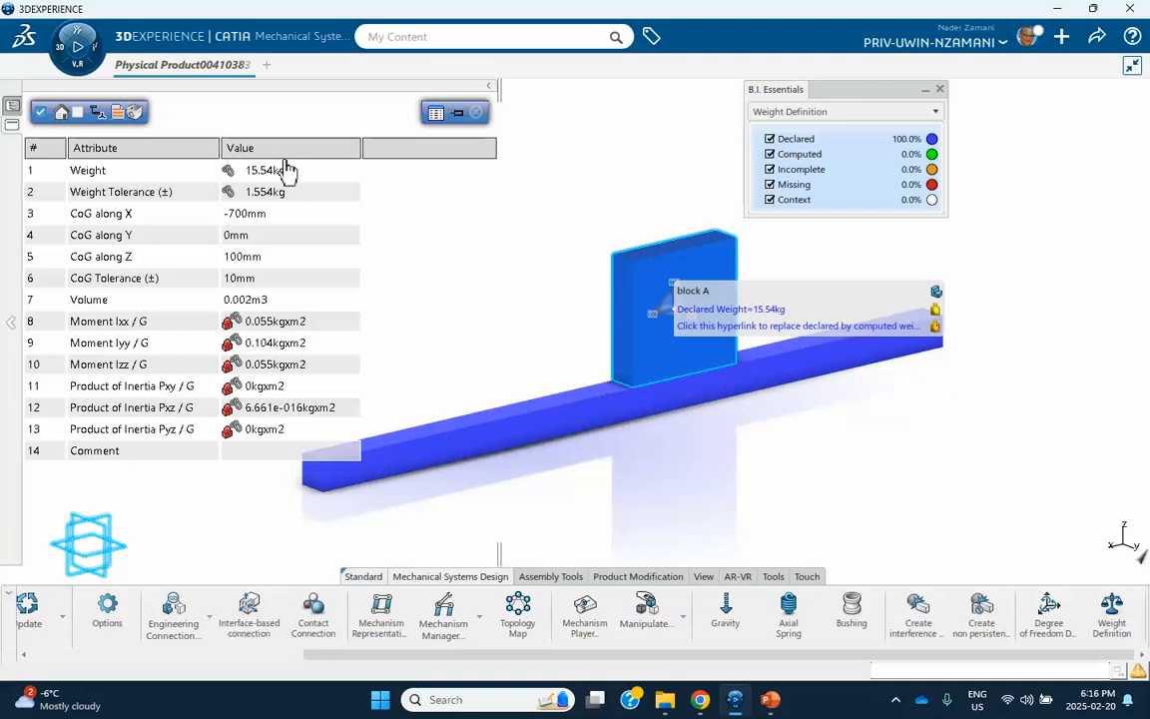
# Override the block's declared weight with 1 kg and close the Weight Definition display
pyautogui.click(297, 176)
pyautogui.click(288, 170)
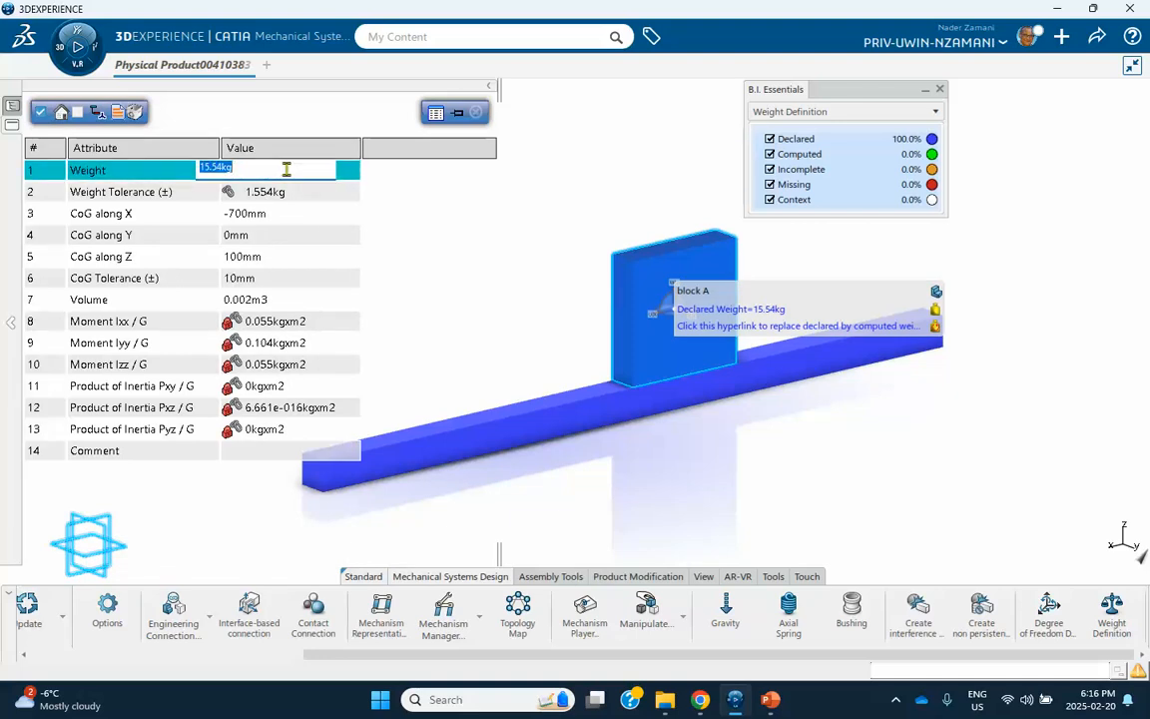
pyautogui.write('1')
pyautogui.click(477, 114)
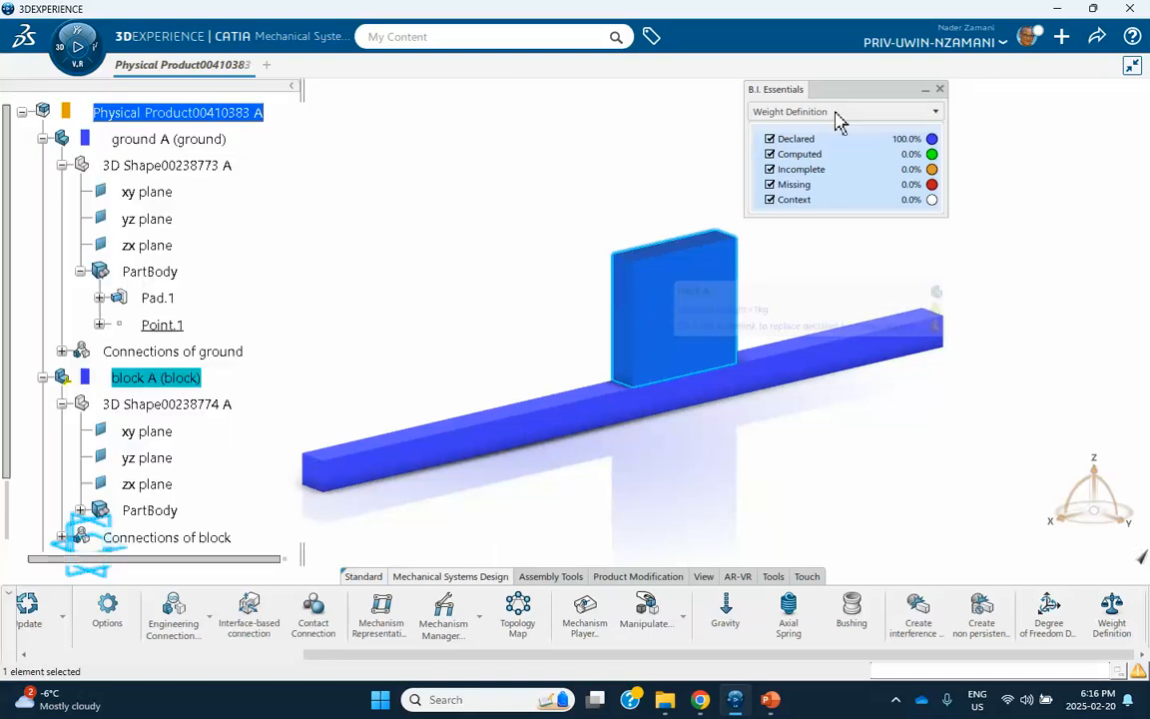
pyautogui.click(939, 88)
pyautogui.click(462, 335)
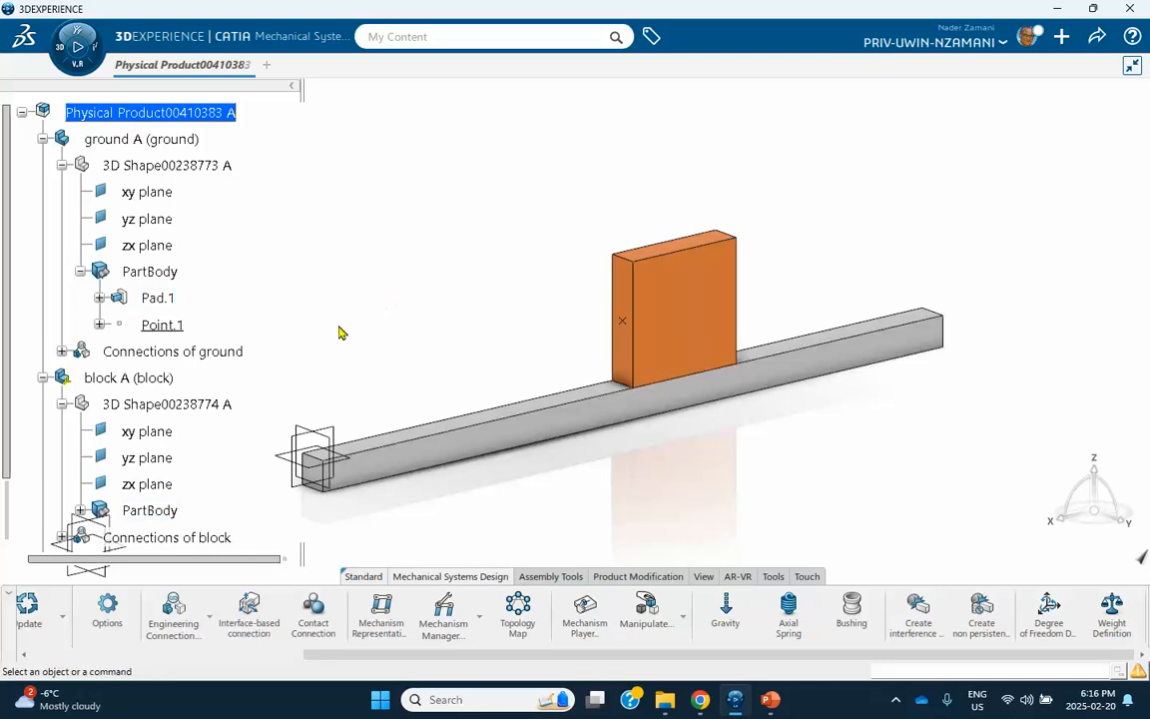
# Start an Axial Spring supported by the ground's Point.1 and the block's Point.1
pyautogui.click(788, 604)
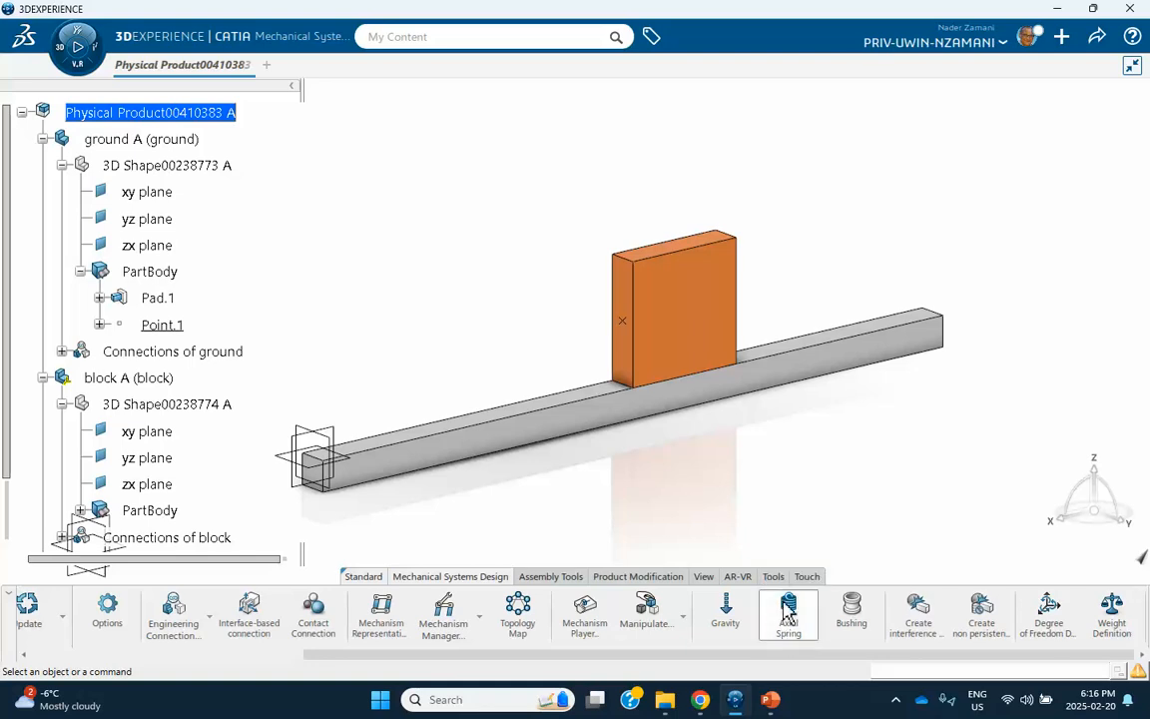
pyautogui.scroll(-3, 139, 339)
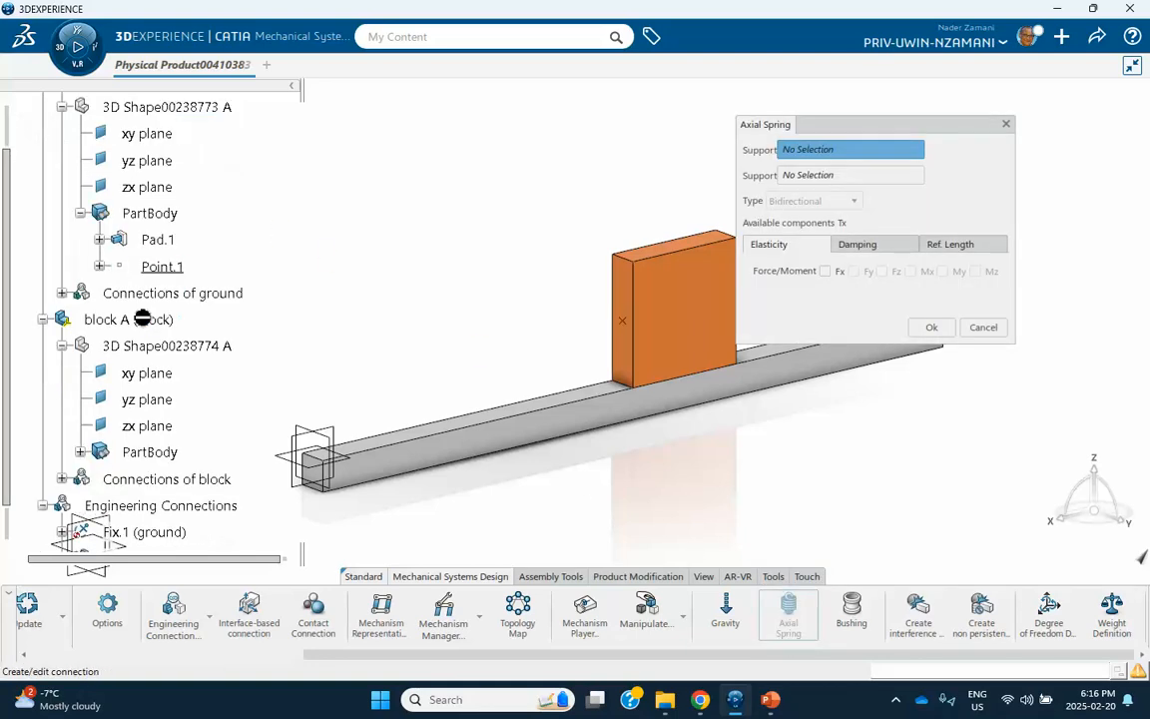
pyautogui.click(81, 395)
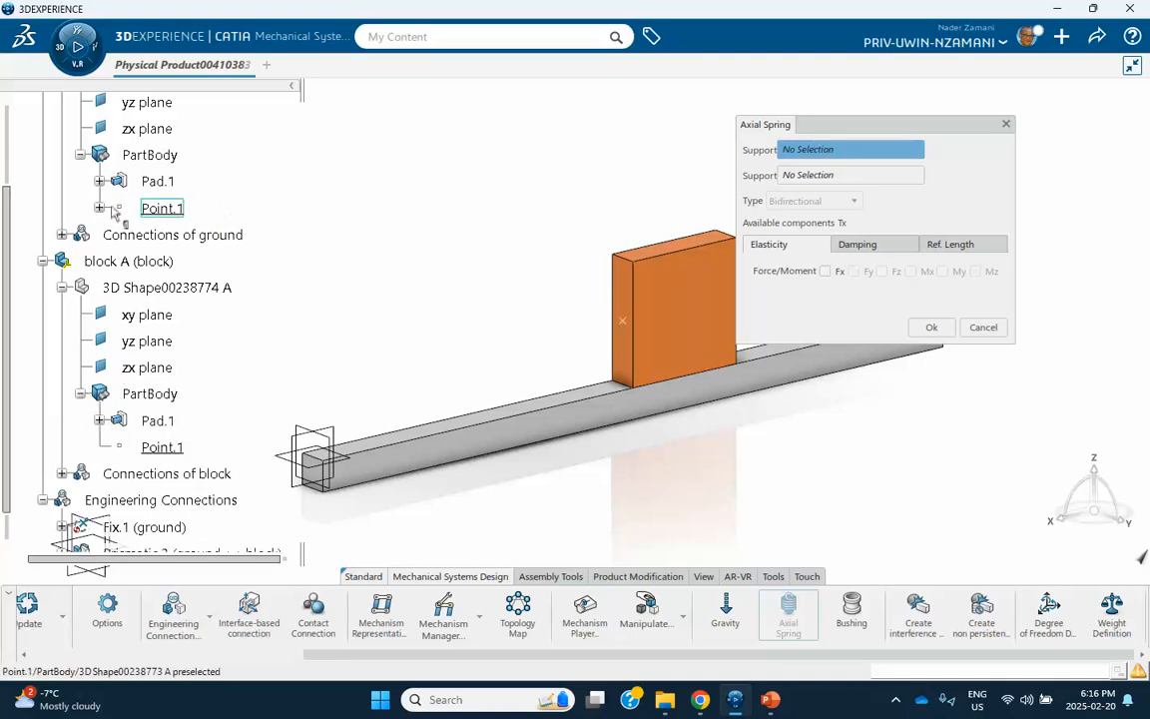
pyautogui.click(161, 209)
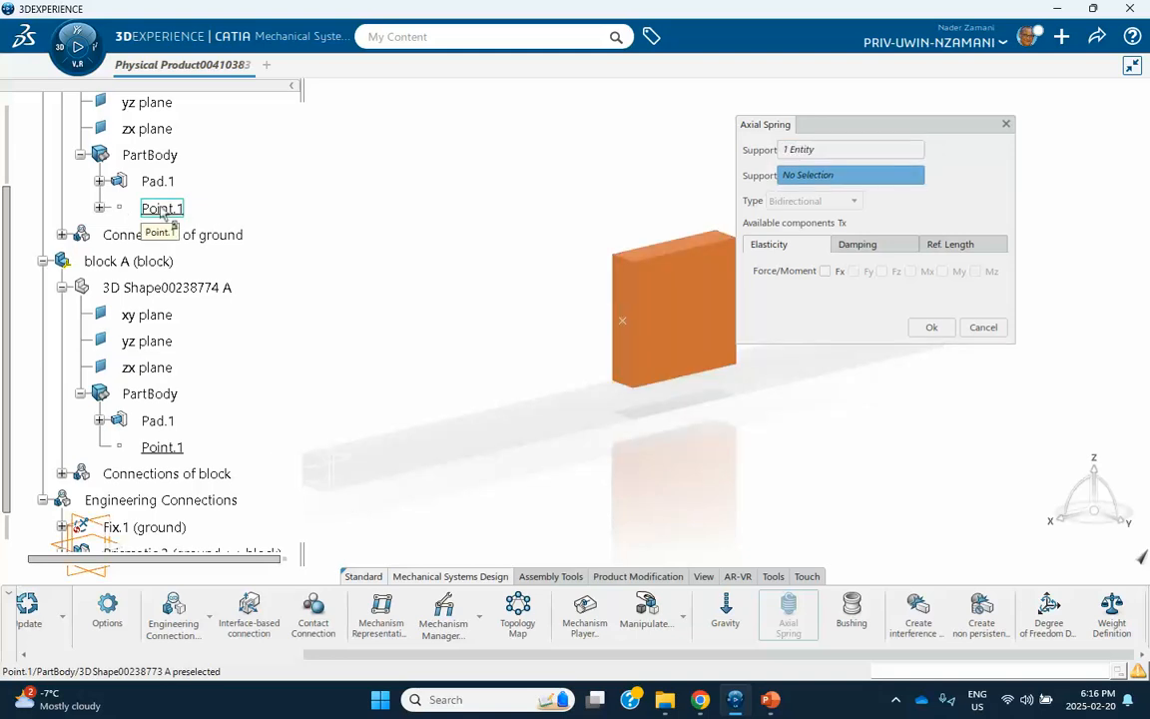
pyautogui.click(160, 447)
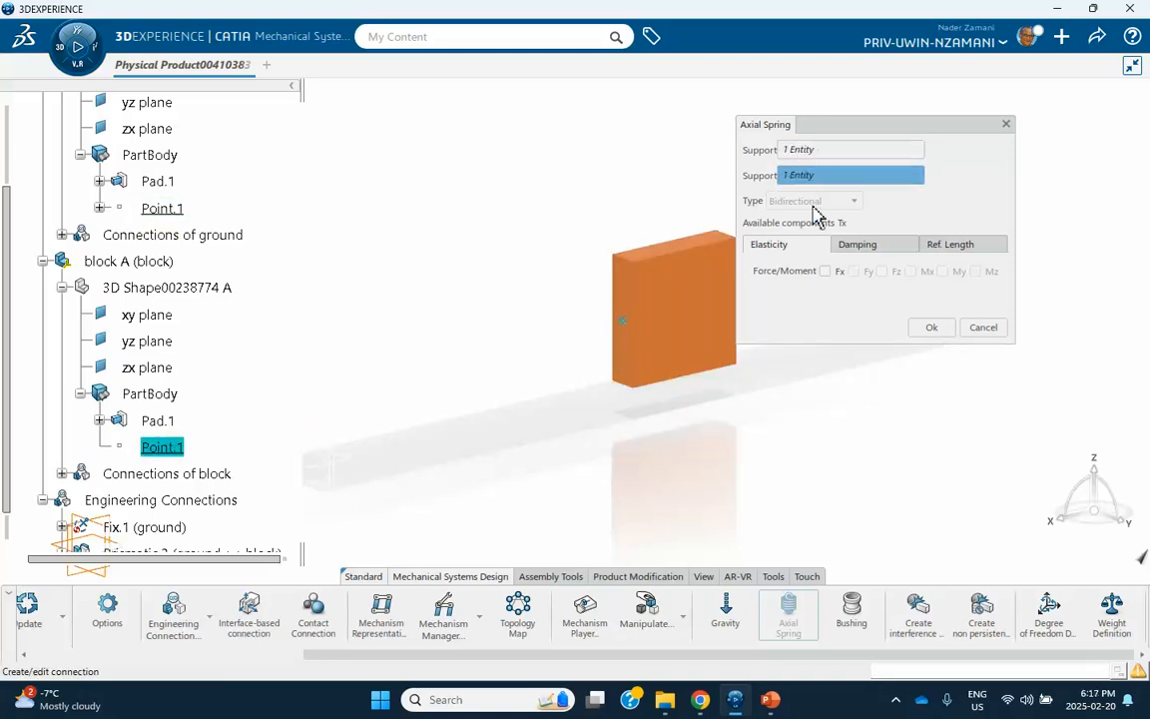
pyautogui.moveTo(519, 218); pyautogui.dragTo(445, 173, button='middle')
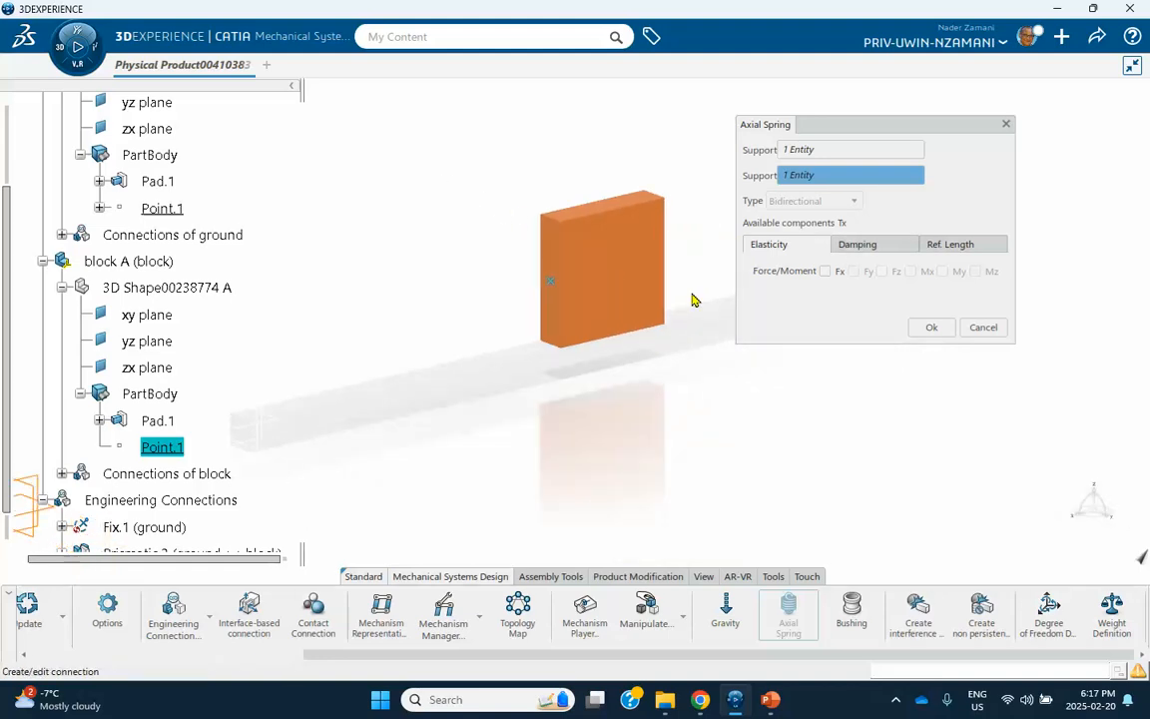
# Enable the spring's Fx elasticity with linear stiffness, set the Tx reference length to 0, and accept the spring
pyautogui.click(826, 271)
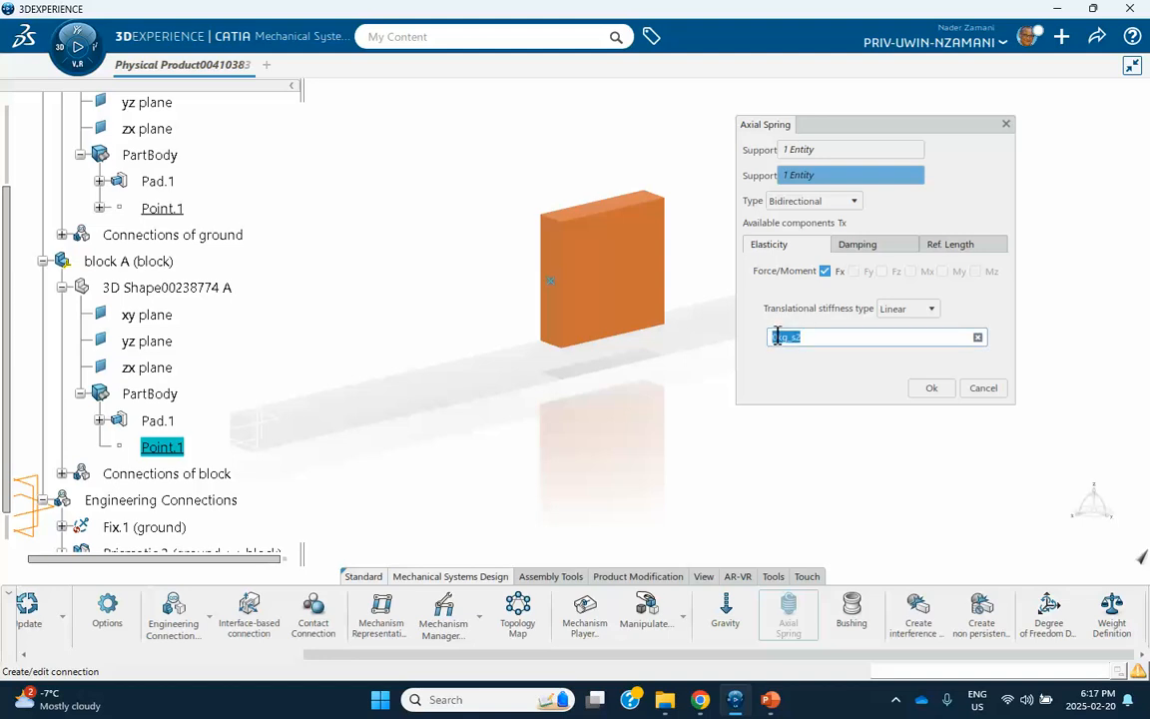
pyautogui.click(777, 337)
pyautogui.click(960, 246)
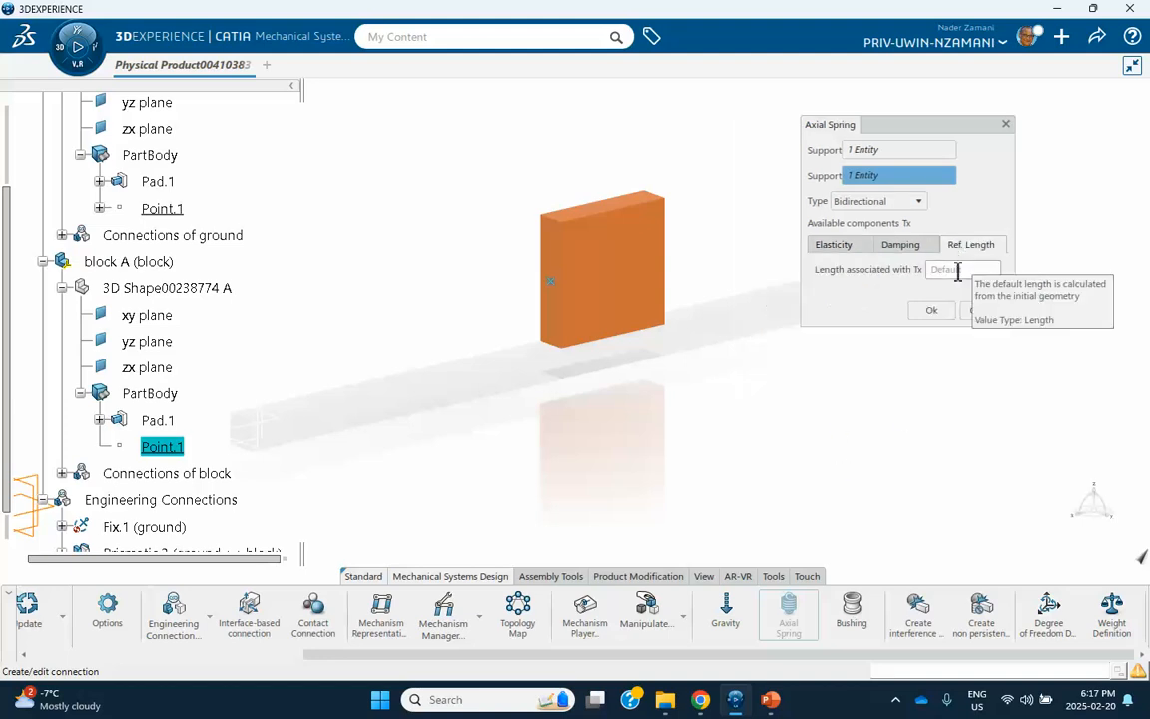
pyautogui.click(958, 271)
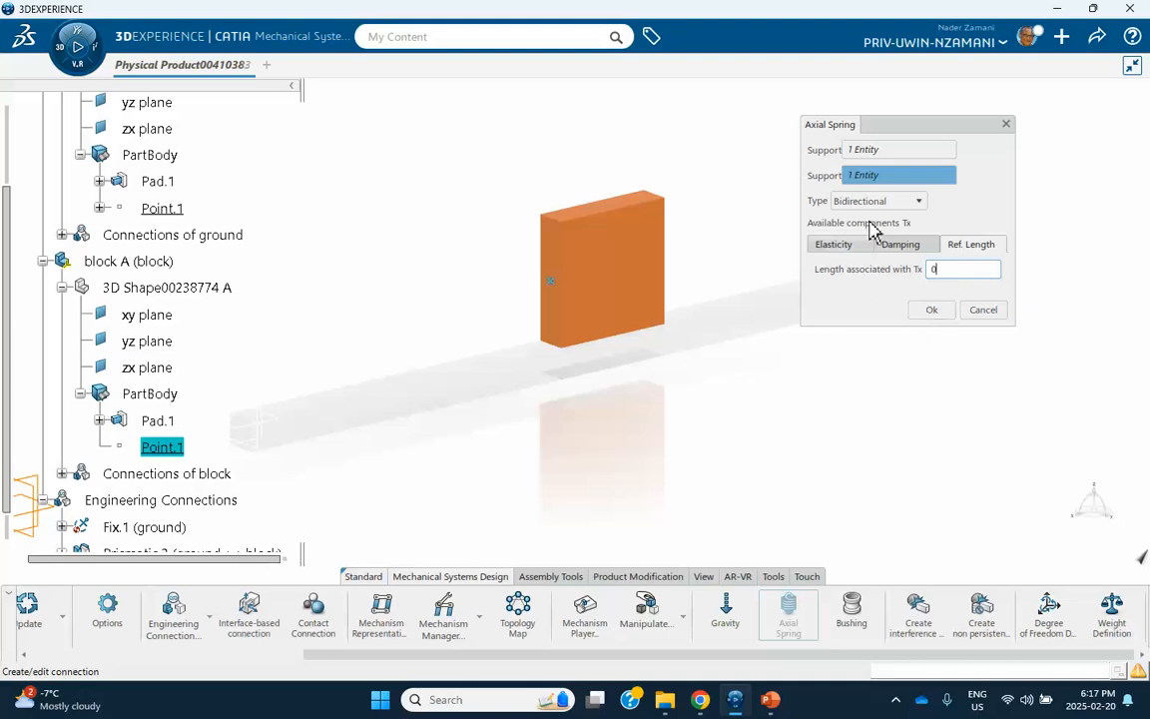
pyautogui.click(928, 311)
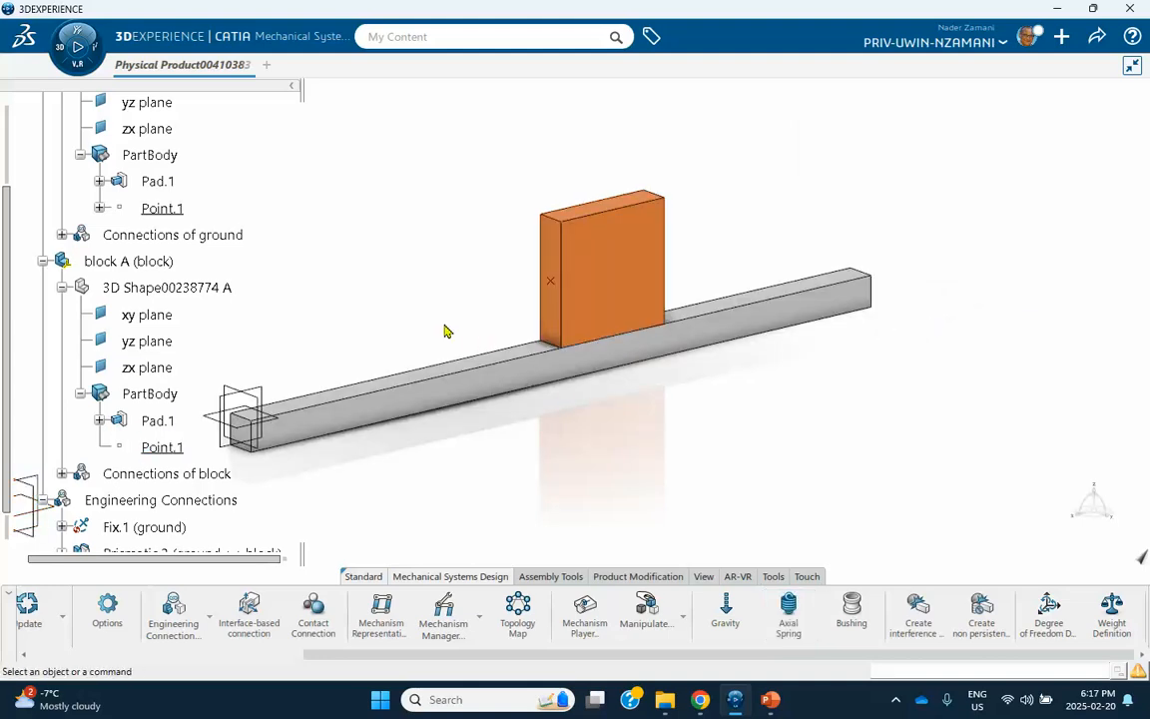
# Create a Mechanism Representation for the product with the default title and Normal Range design range
pyautogui.moveTo(446, 330); pyautogui.dragTo(526, 285, button='middle')
pyautogui.scroll(-3, 100, 419)
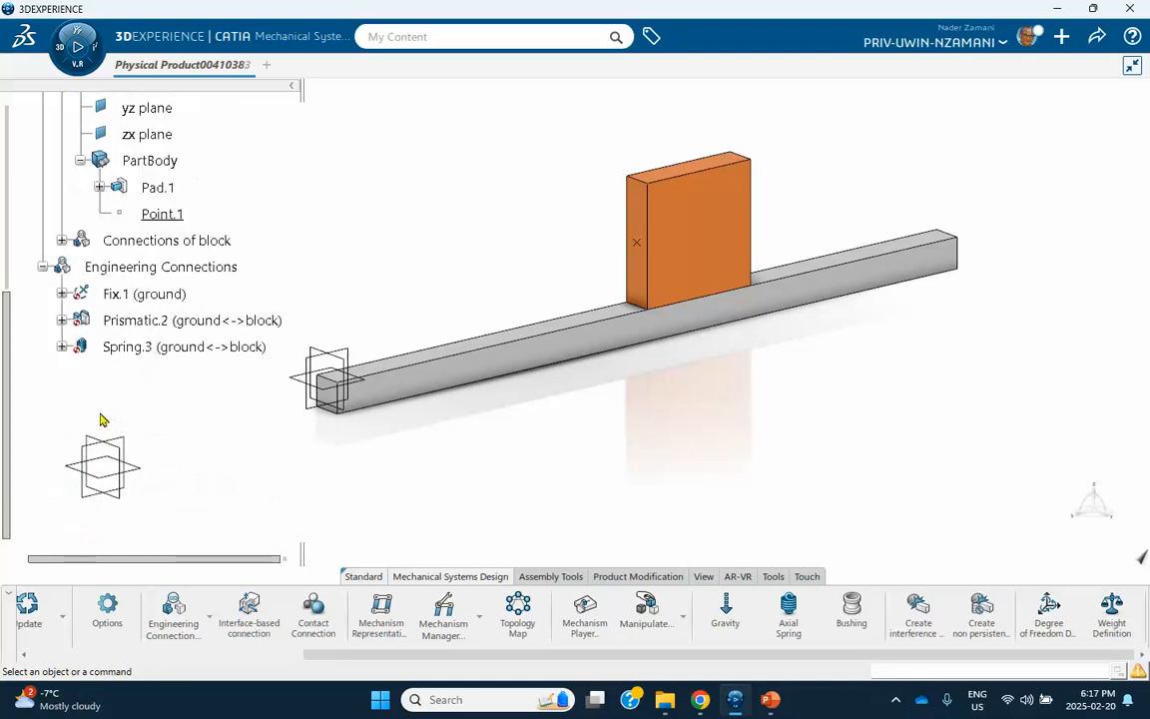
pyautogui.scroll(4, 100, 420)
pyautogui.scroll(-3, 150, 410)
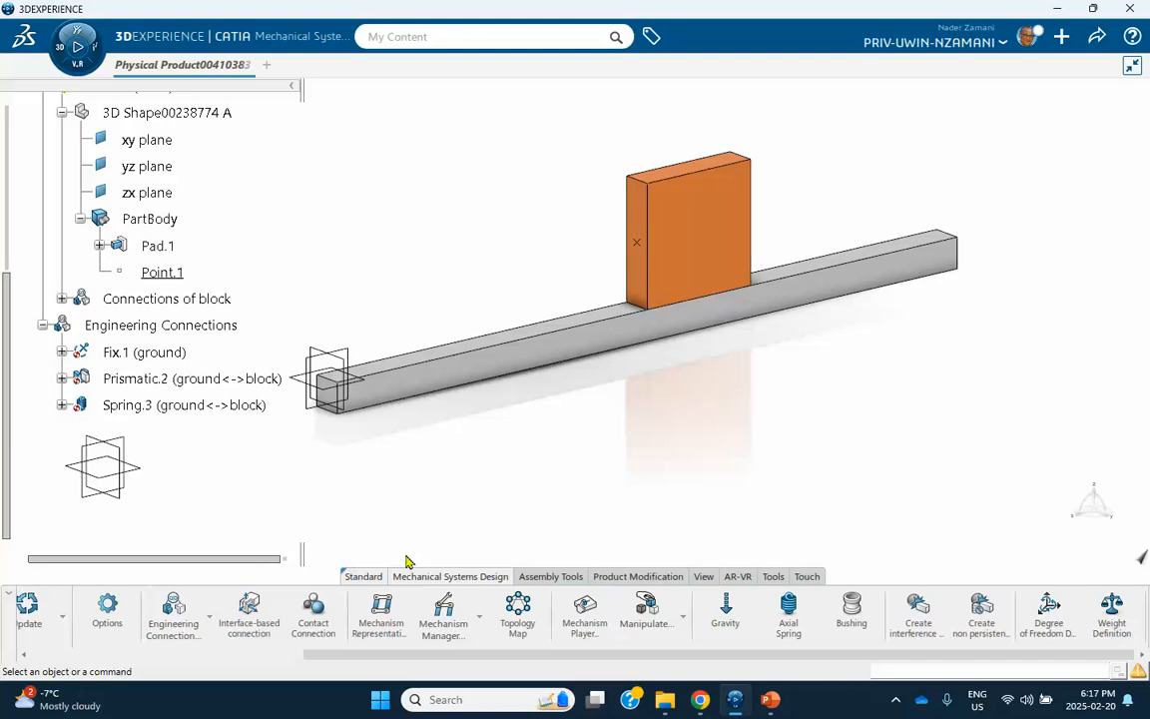
pyautogui.click(385, 616)
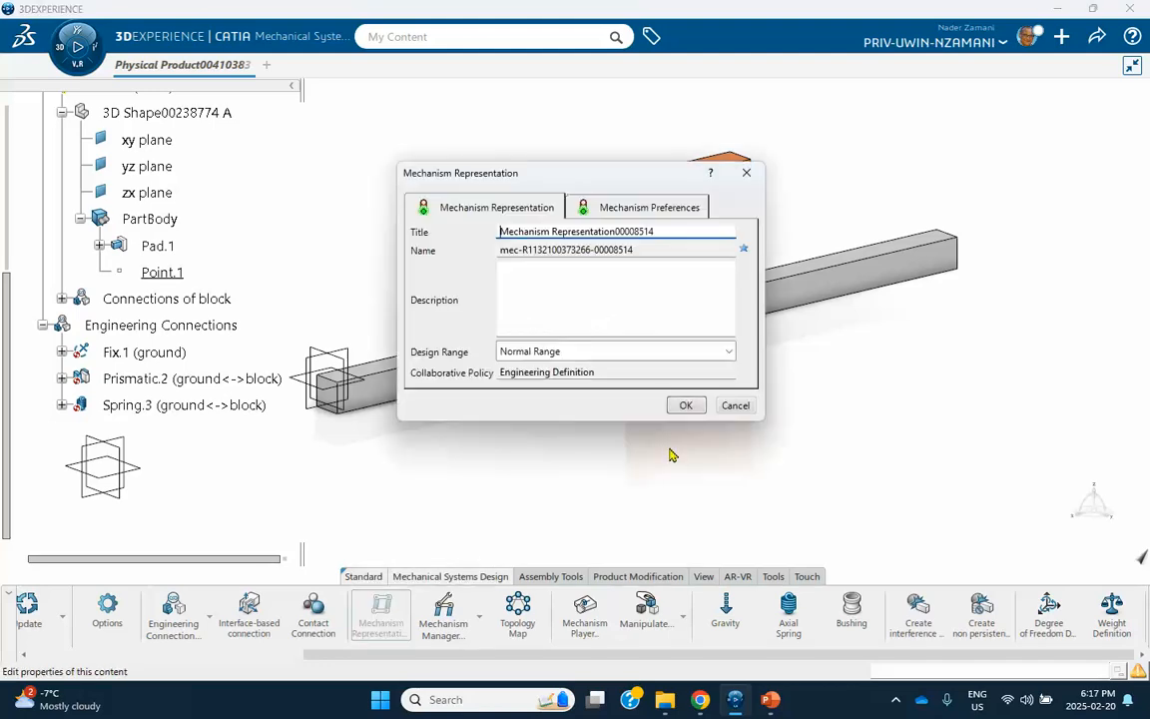
pyautogui.click(686, 406)
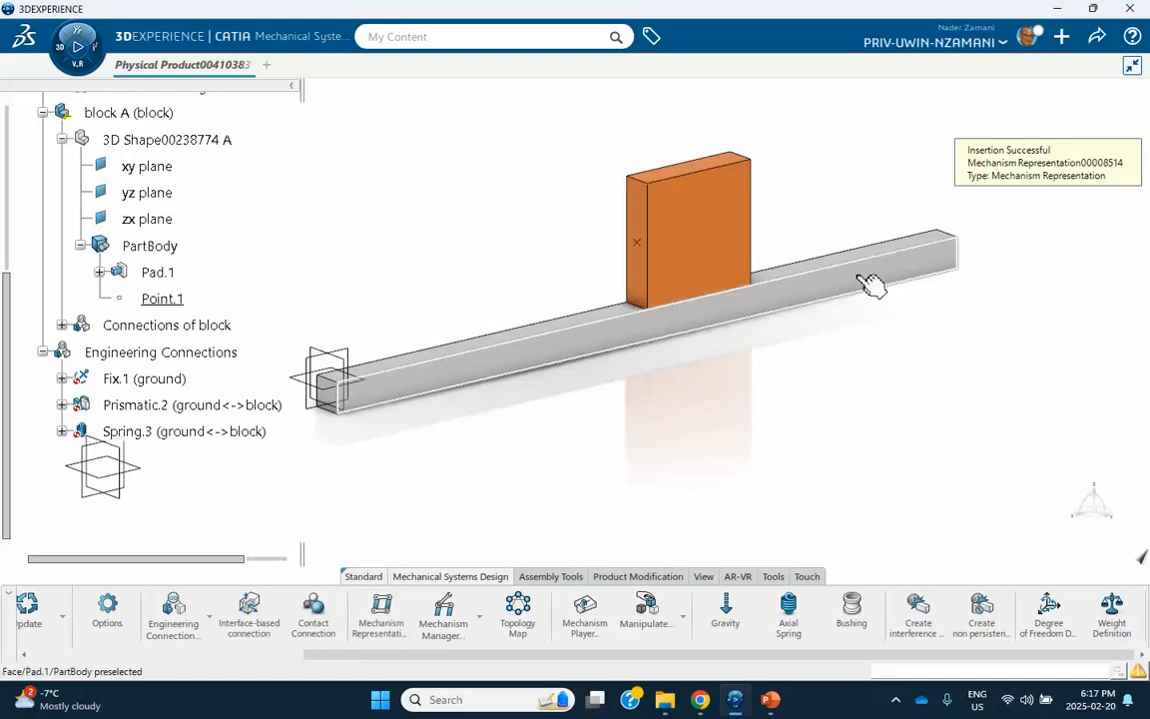
# Review the included prismatic and spring joints in the Mechanism Manager and accept them without adding a driving command
pyautogui.click(448, 614)
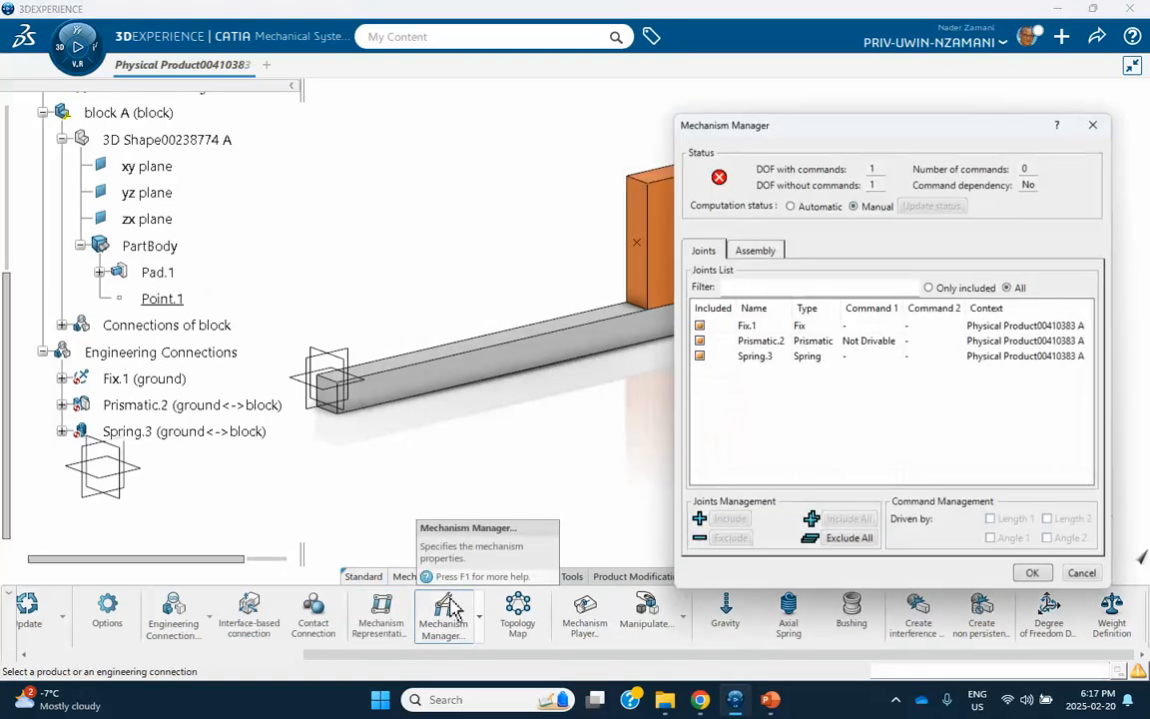
pyautogui.click(776, 342)
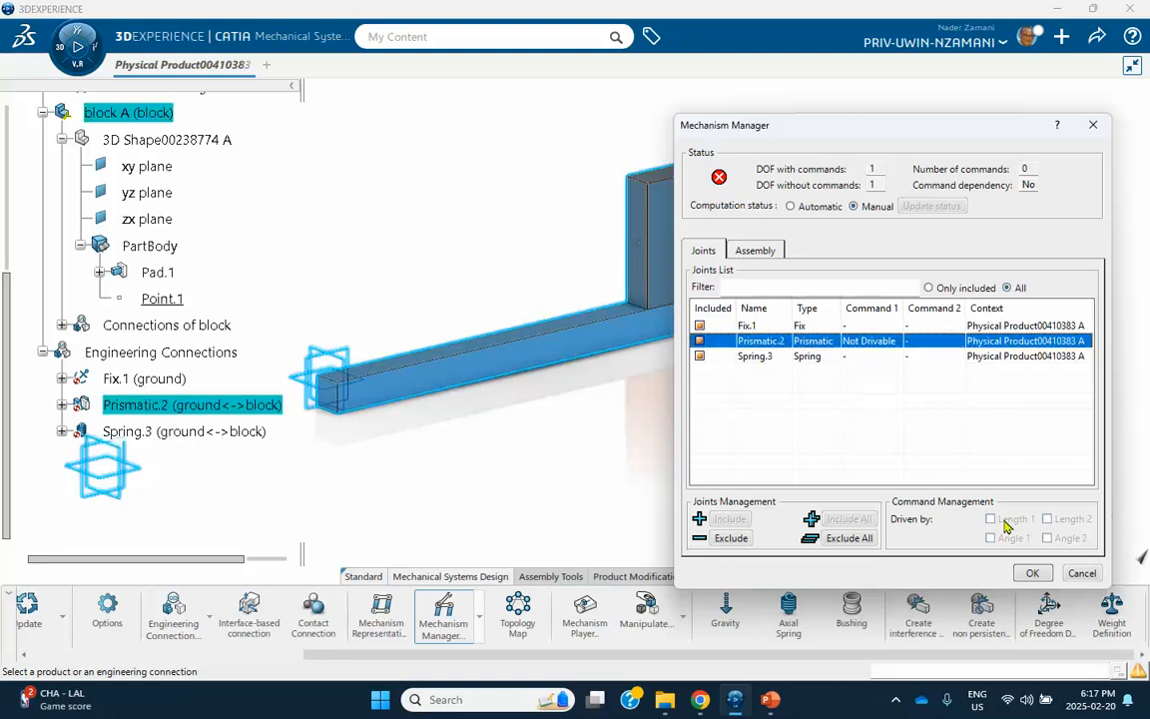
pyautogui.click(758, 357)
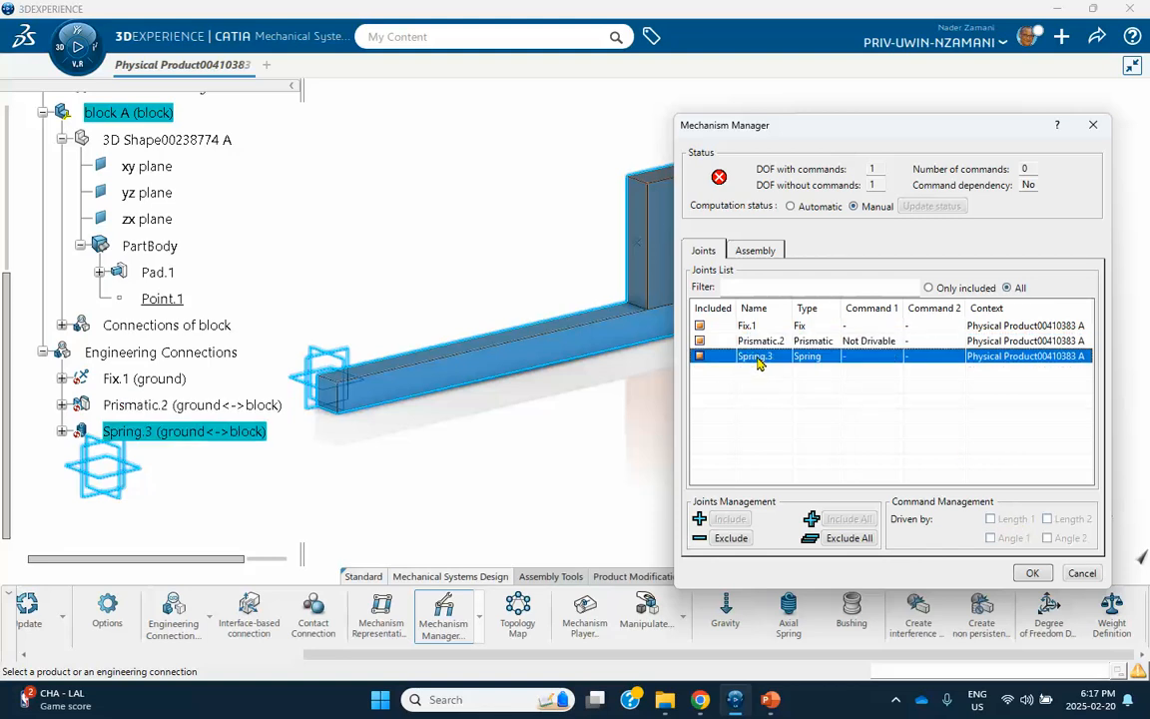
pyautogui.click(1031, 573)
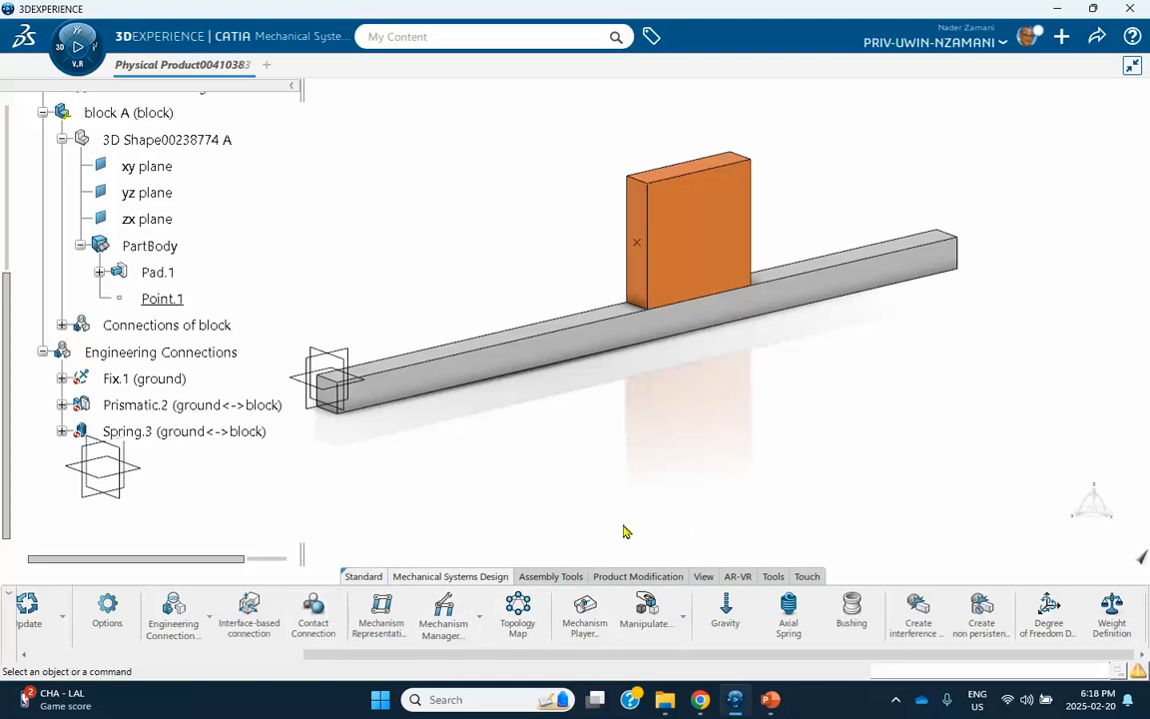
# Switch to Mechanical Systems Experience and create a Kinematics Simulation of the product with the default title, without adding a mechanism or kinematics scenario
pyautogui.click(61, 51)
pyautogui.scroll(-5, 182, 277)
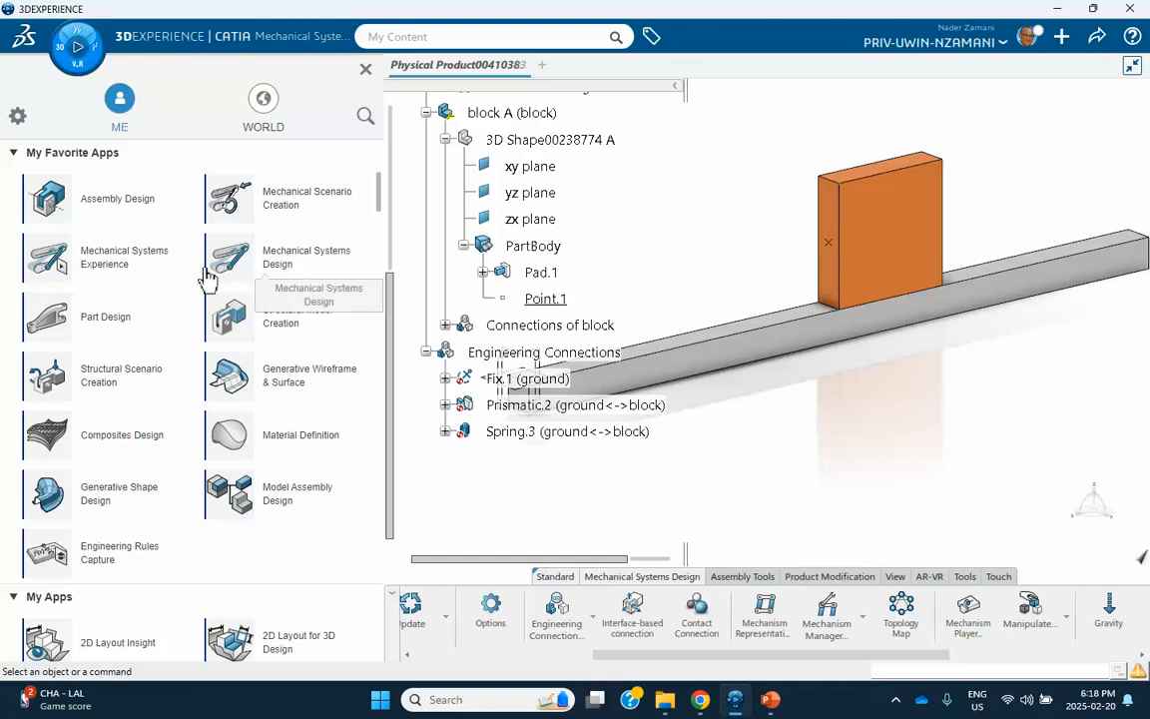
pyautogui.click(95, 267)
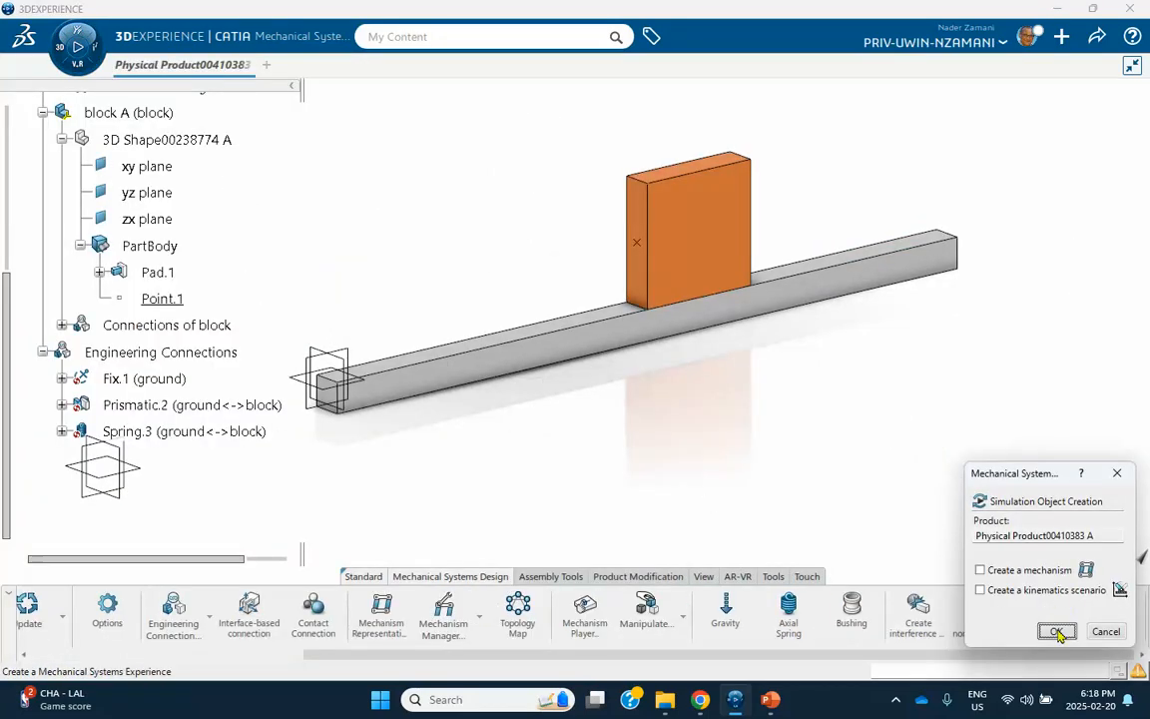
pyautogui.click(1054, 630)
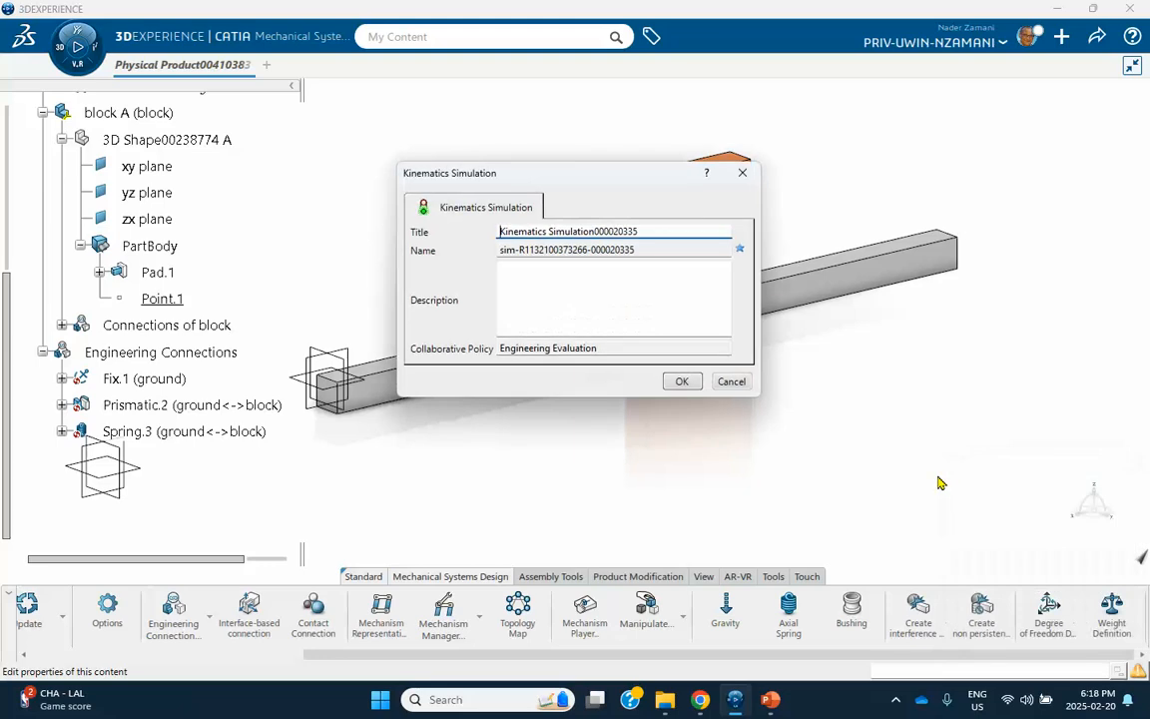
pyautogui.click(680, 380)
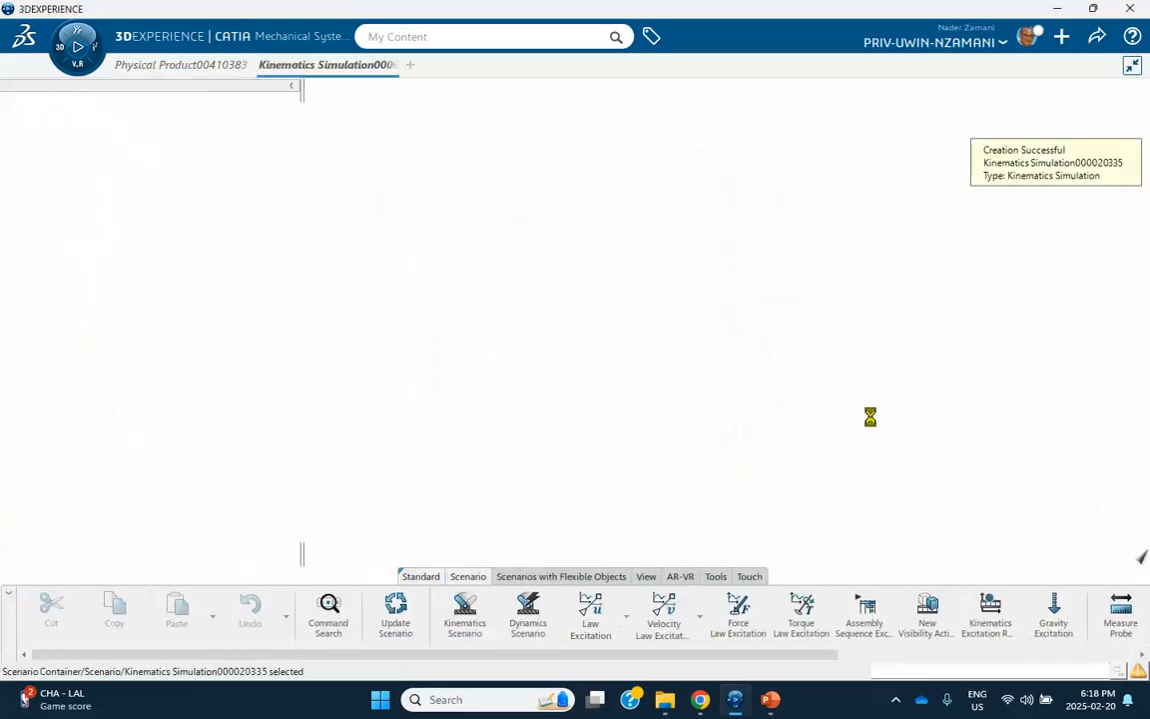
# Start a Force Law Excitation in the scenario with the block as its support
pyautogui.moveTo(616, 459); pyautogui.dragTo(439, 428, button='middle')
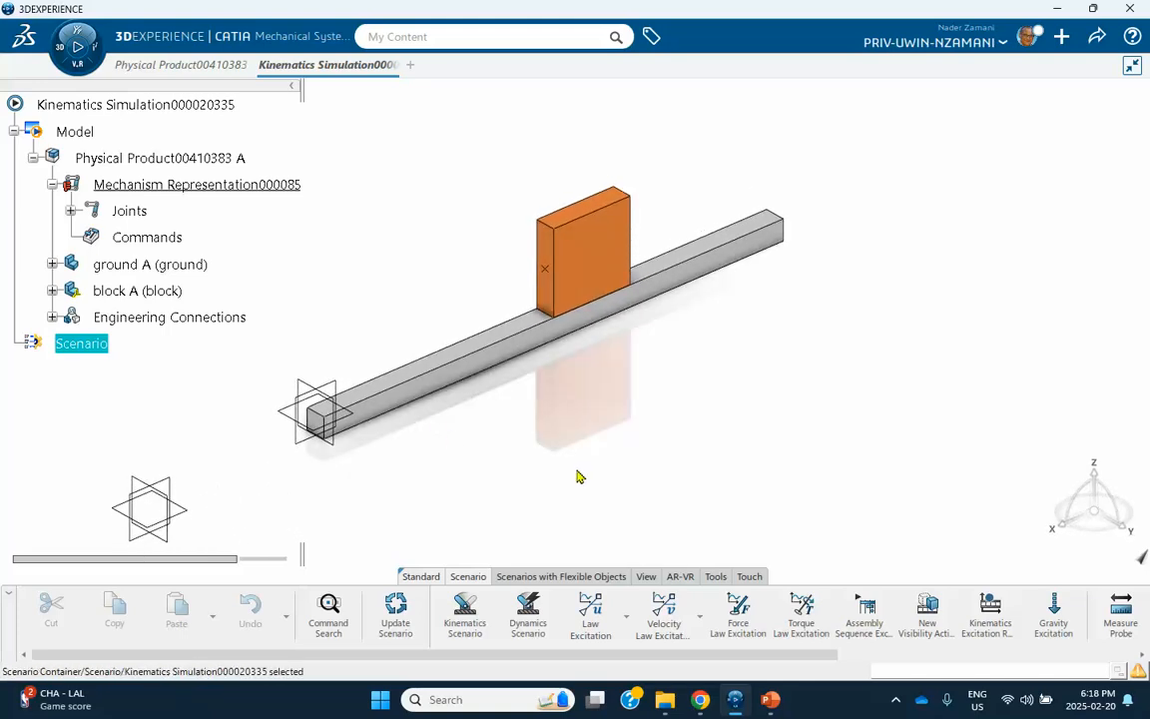
pyautogui.click(737, 621)
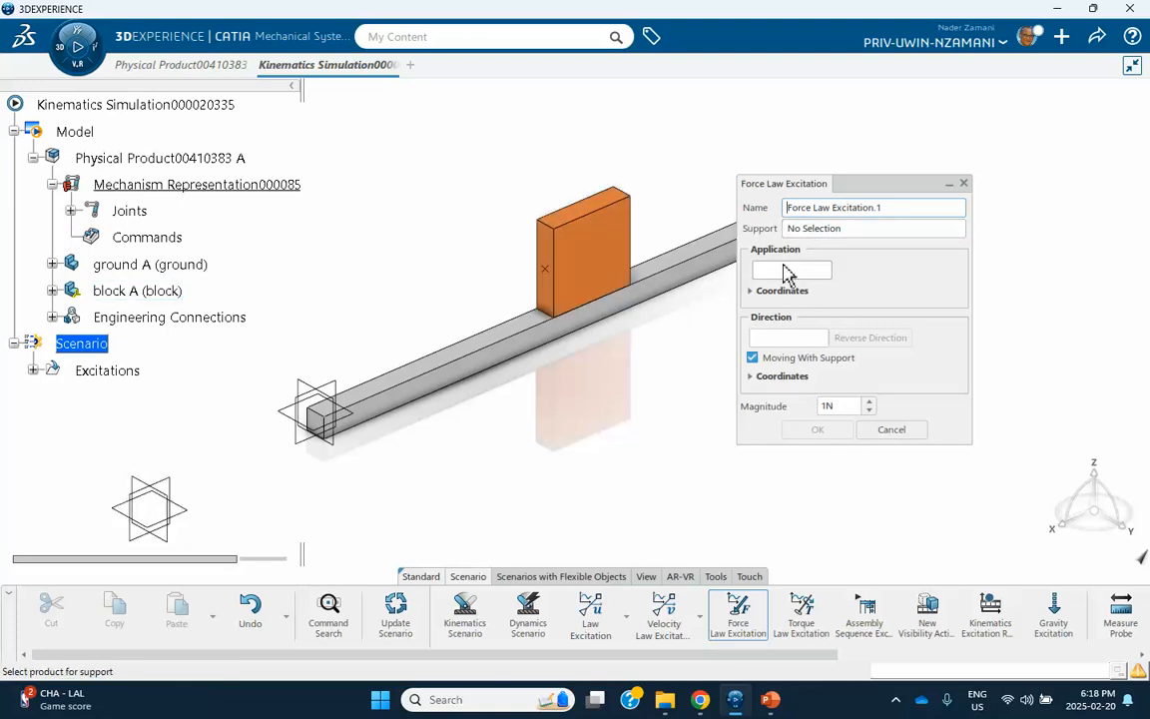
pyautogui.click(52, 291)
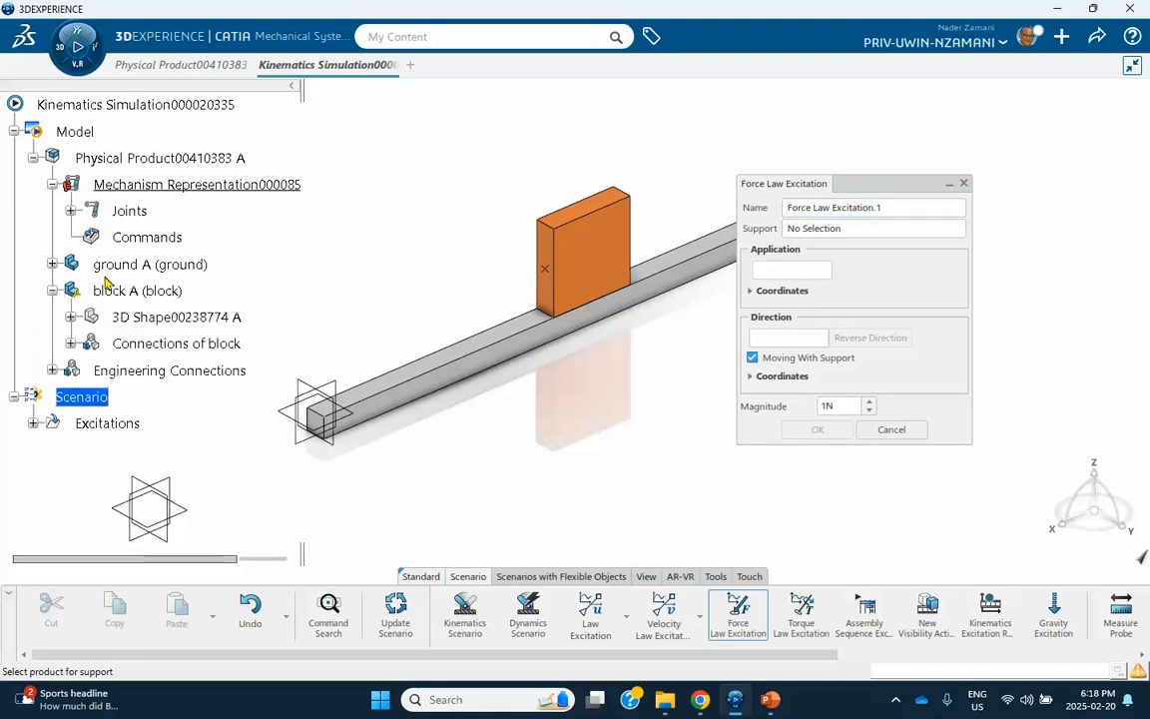
pyautogui.click(847, 230)
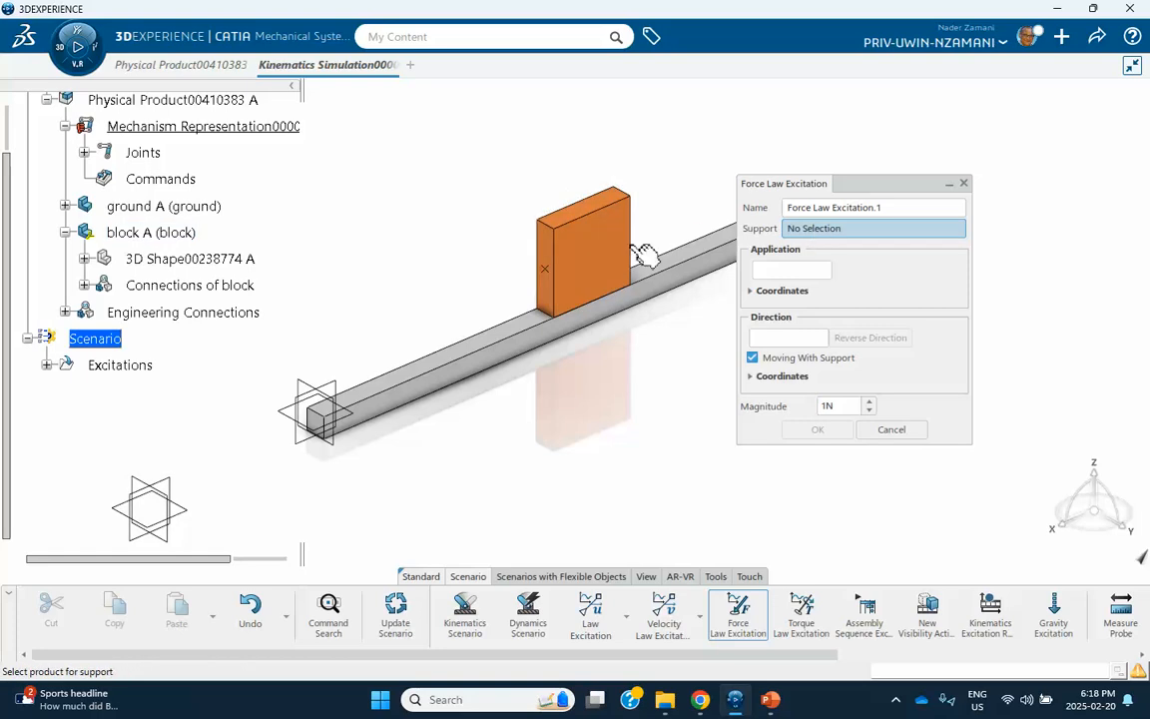
pyautogui.click(589, 256)
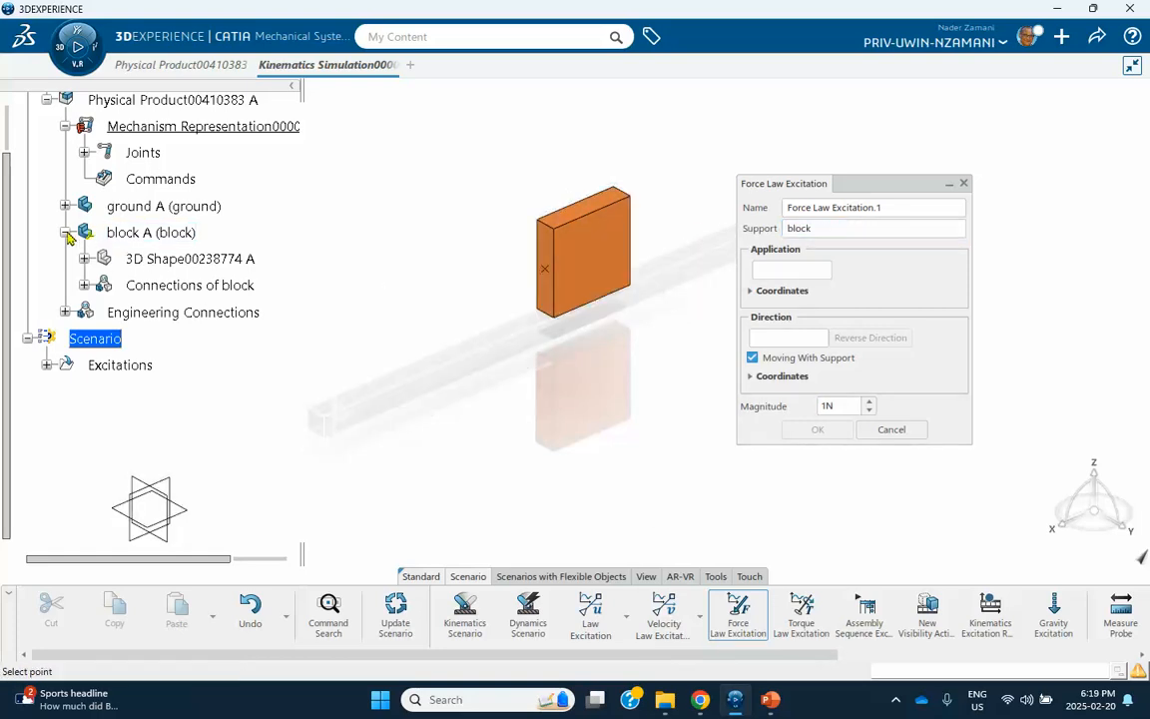
# Apply the force at the block's Point.1 along its upper lengthwise edge, reverse the direction, and accept the 1 N magnitude
pyautogui.click(84, 259)
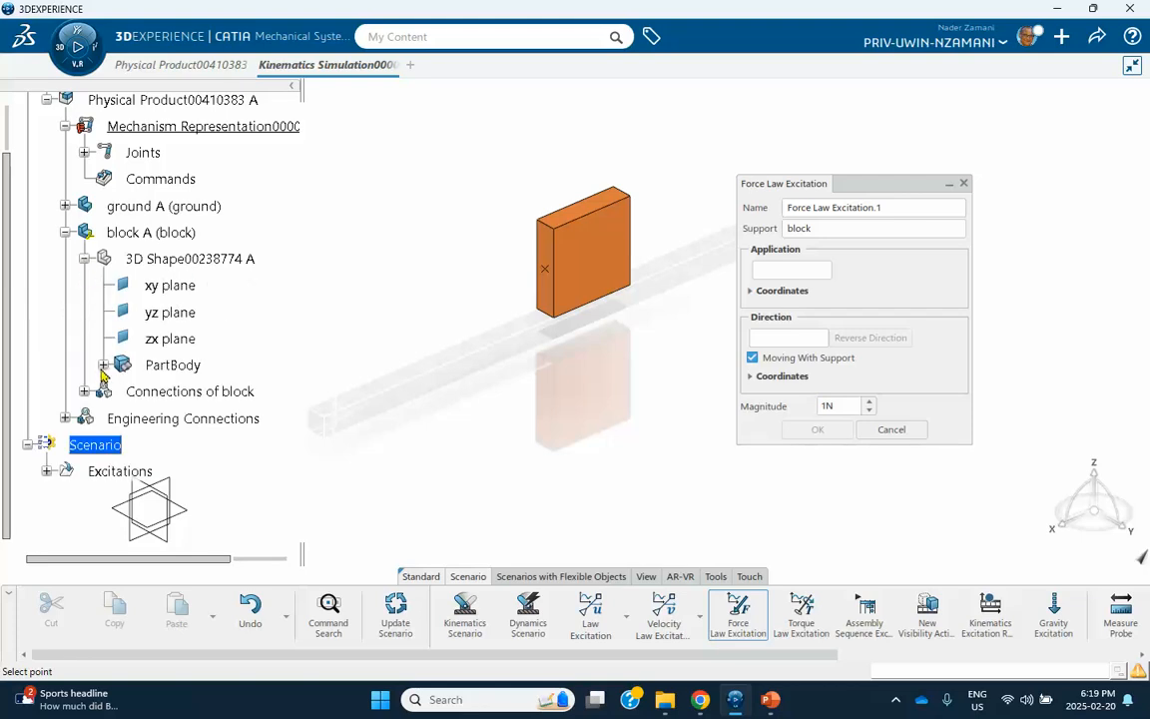
pyautogui.click(103, 364)
pyautogui.scroll(-1, 260, 269)
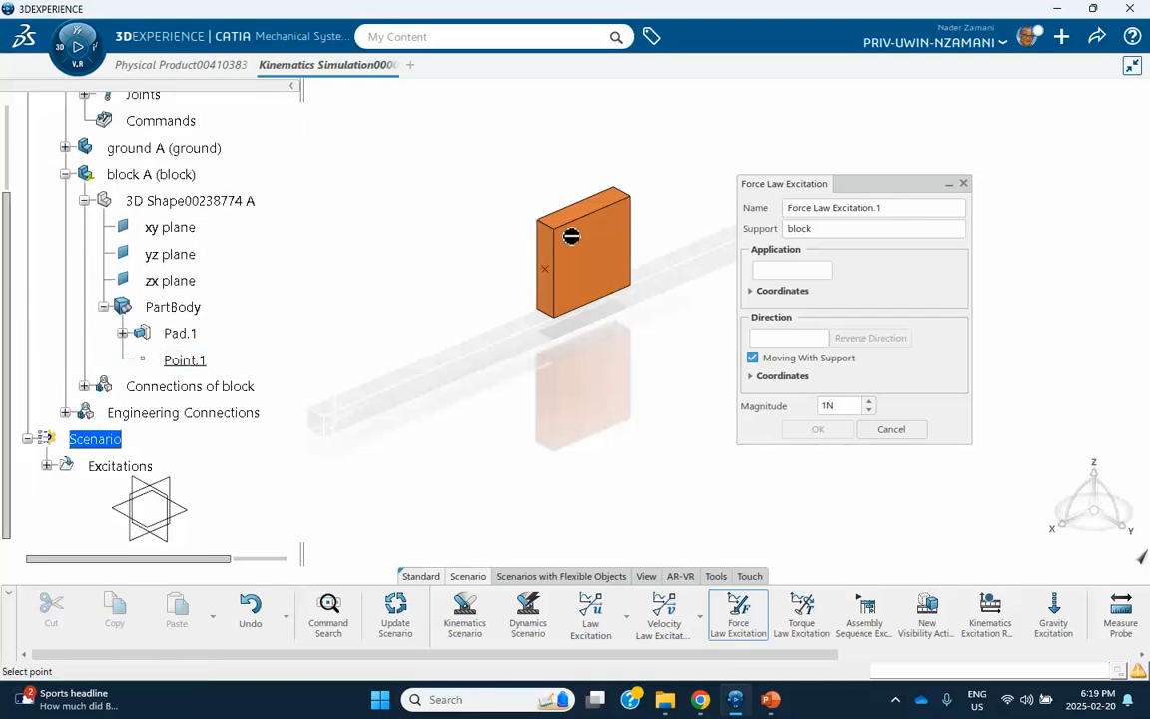
pyautogui.click(184, 361)
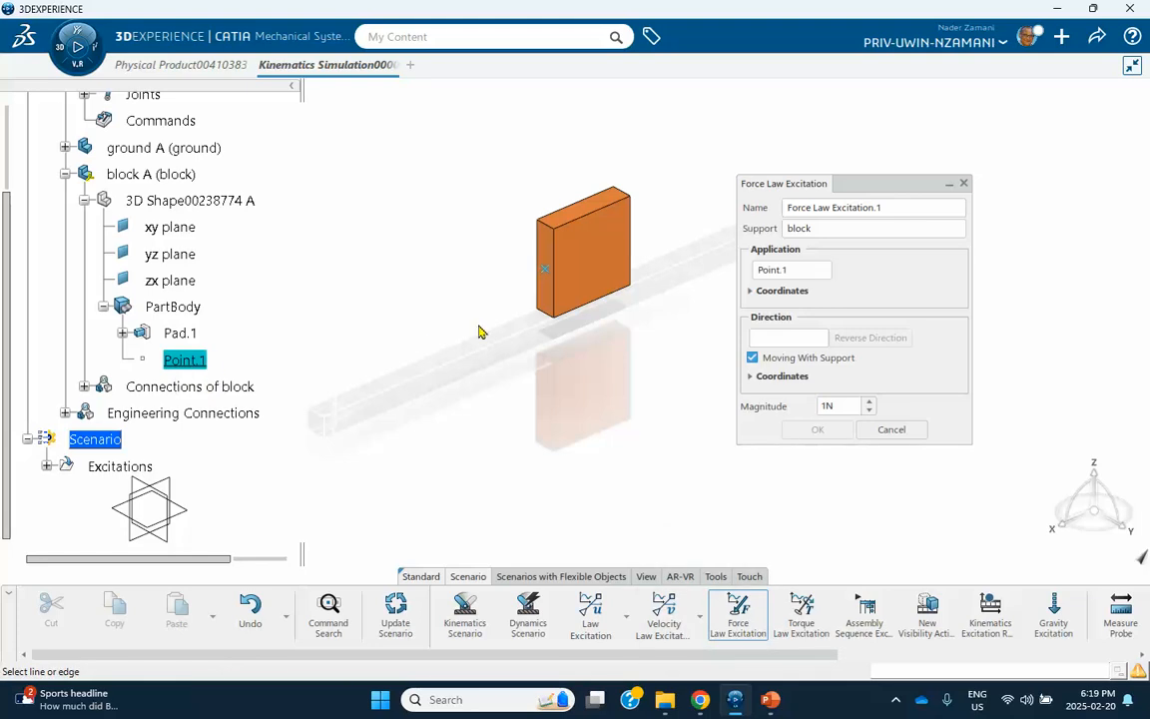
pyautogui.click(587, 225)
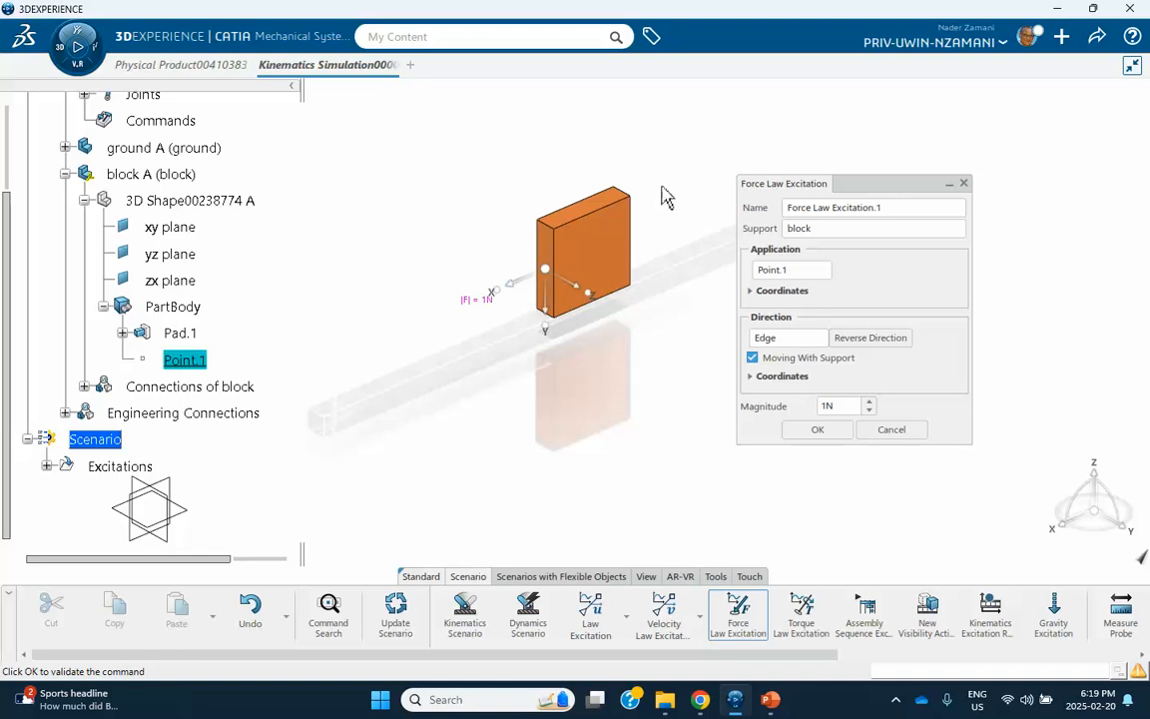
pyautogui.click(870, 339)
pyautogui.click(818, 430)
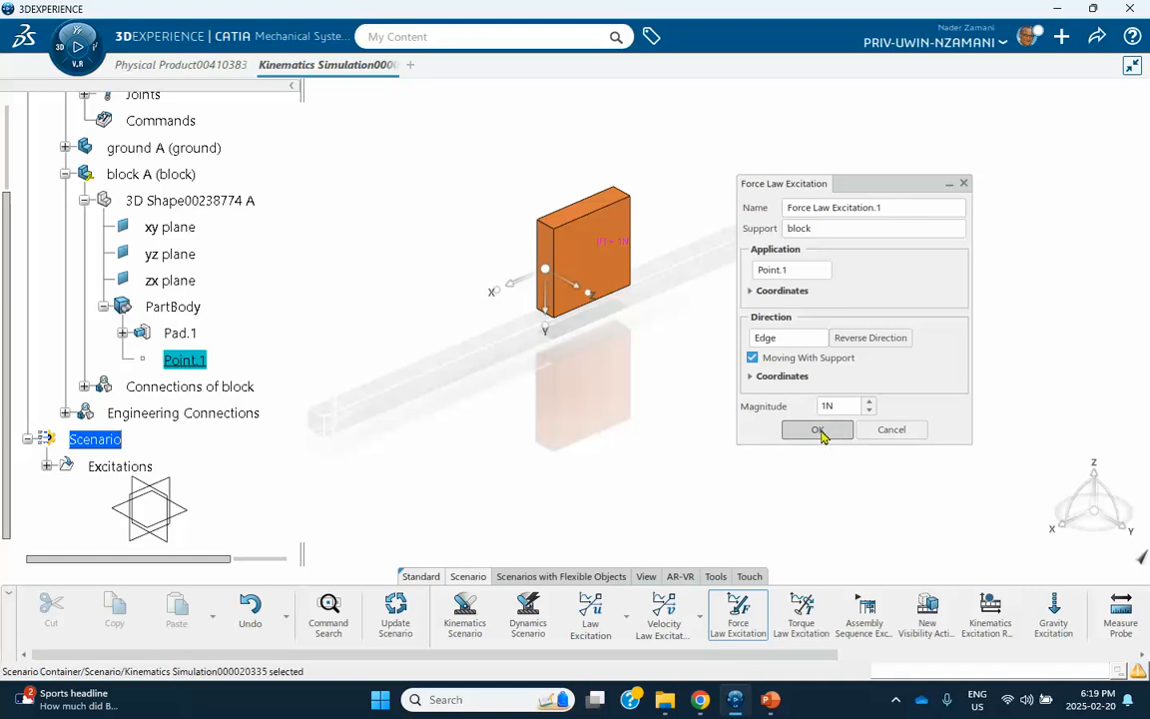
# Create a vertically oriented design table from current parameter values in the scenario's relations, keeping the default name
pyautogui.scroll(-2, 224, 282)
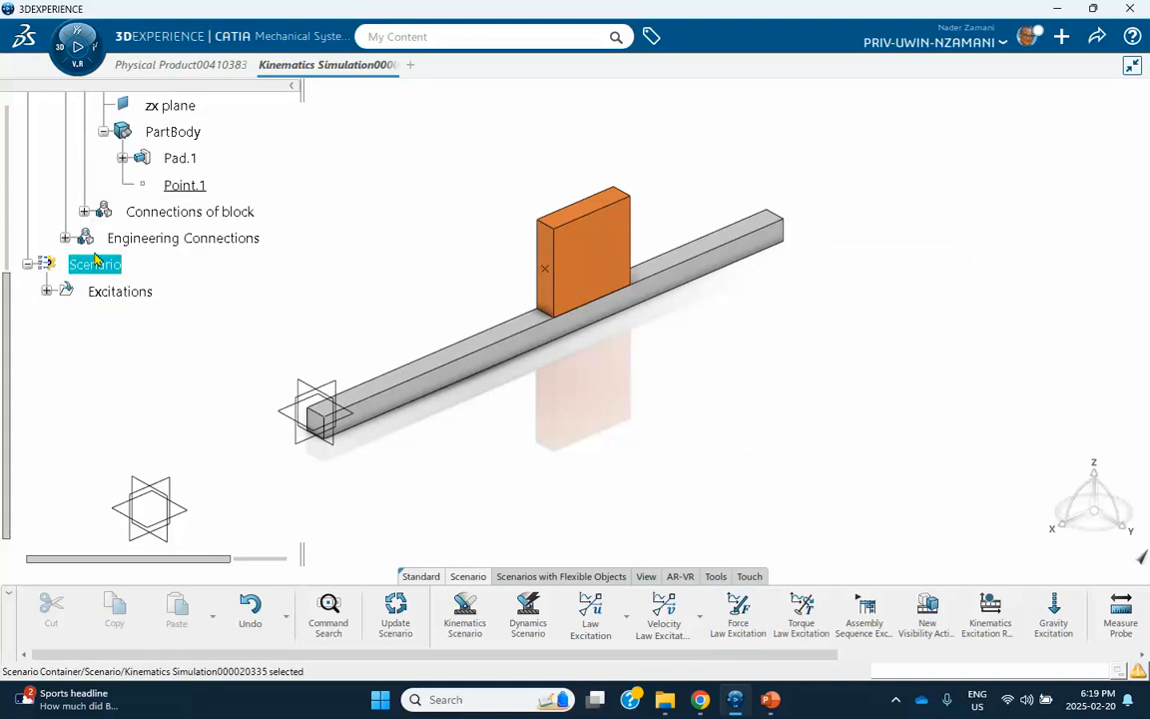
pyautogui.scroll(1, 135, 234)
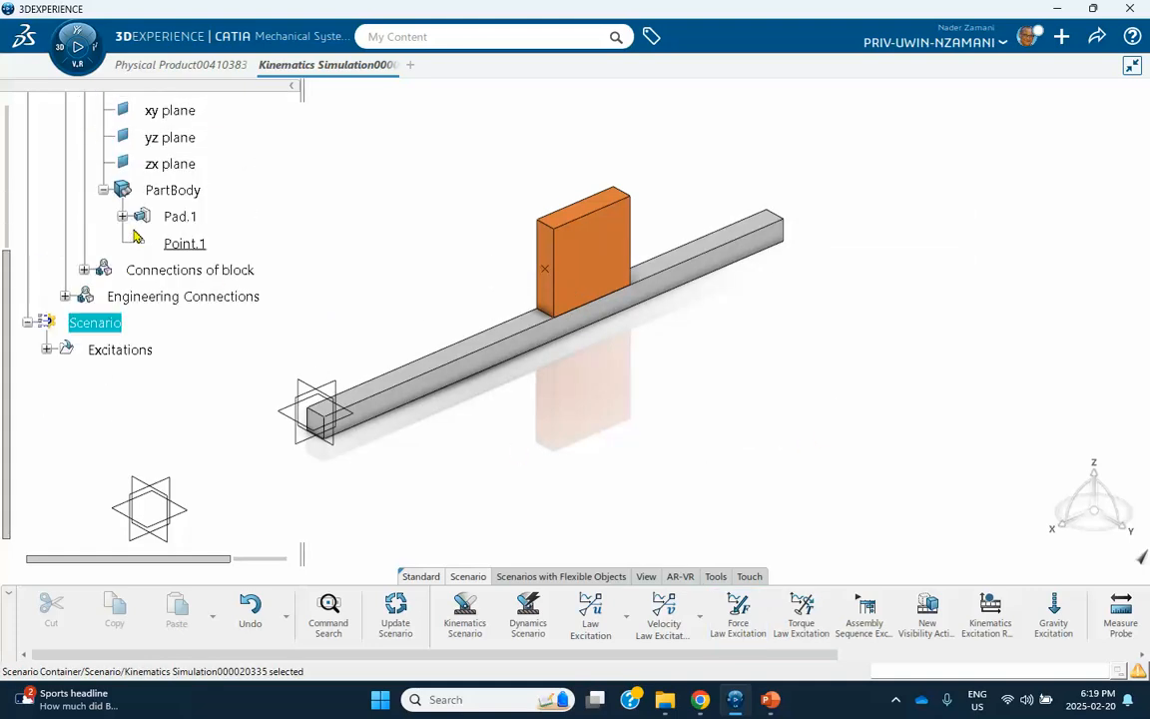
pyautogui.click(46, 350)
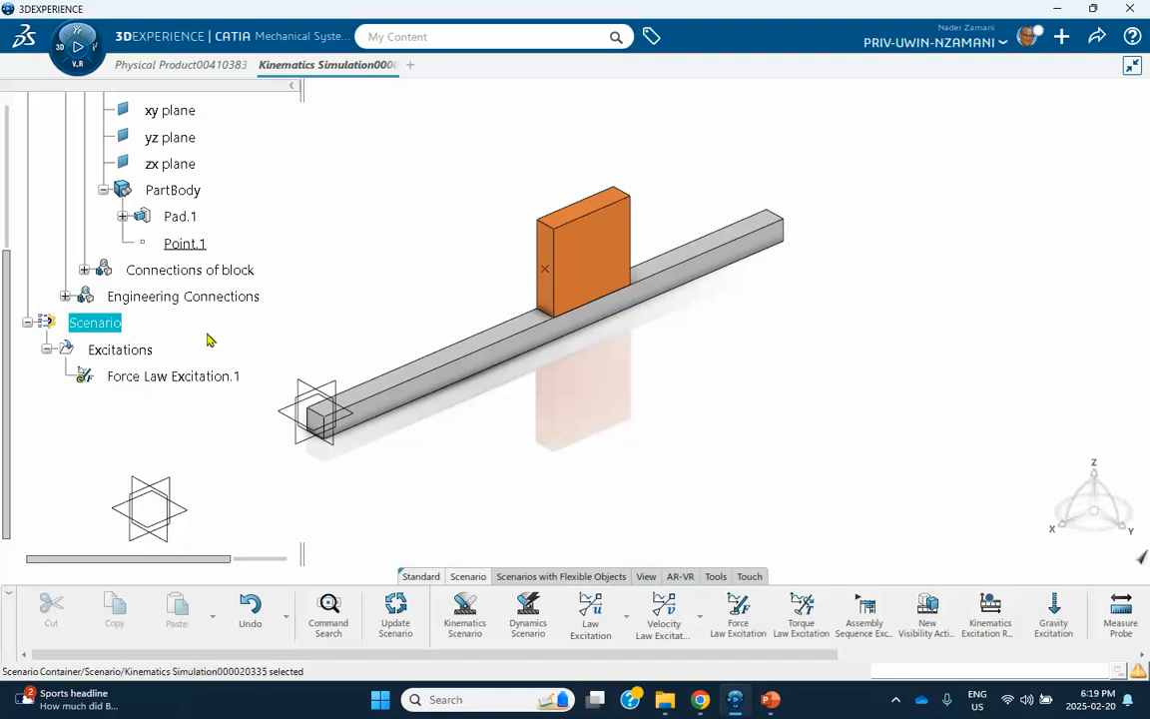
pyautogui.moveTo(339, 261); pyautogui.dragTo(431, 255, button='middle')
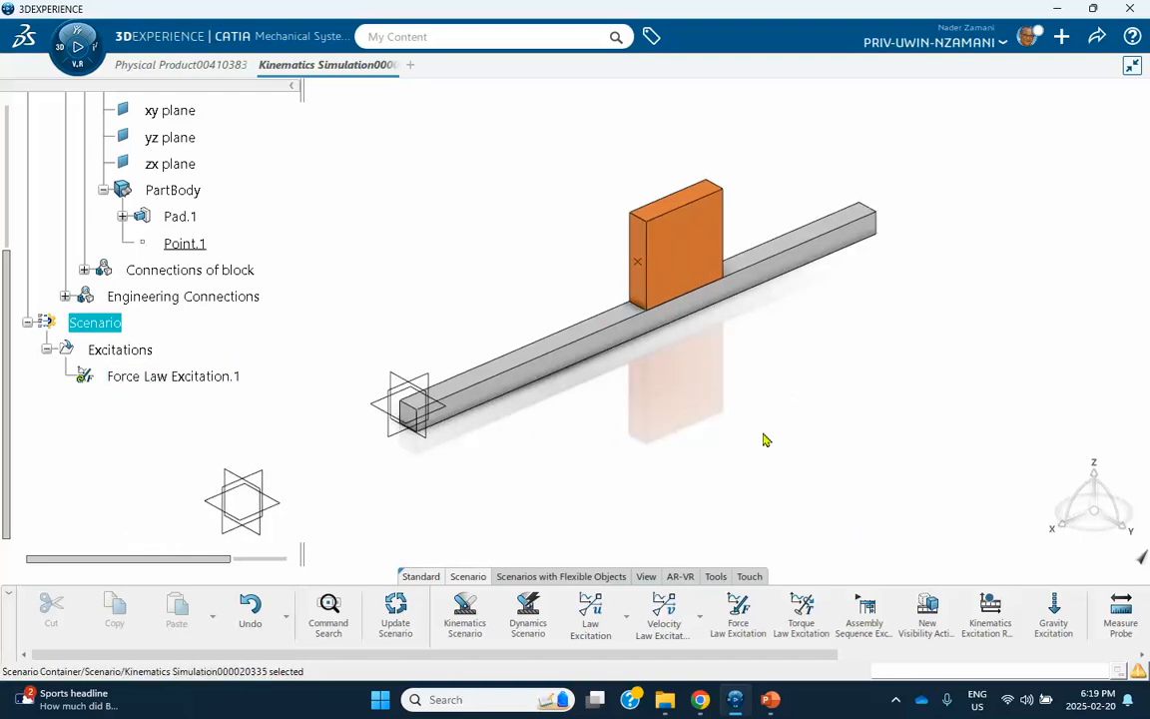
pyautogui.click(721, 579)
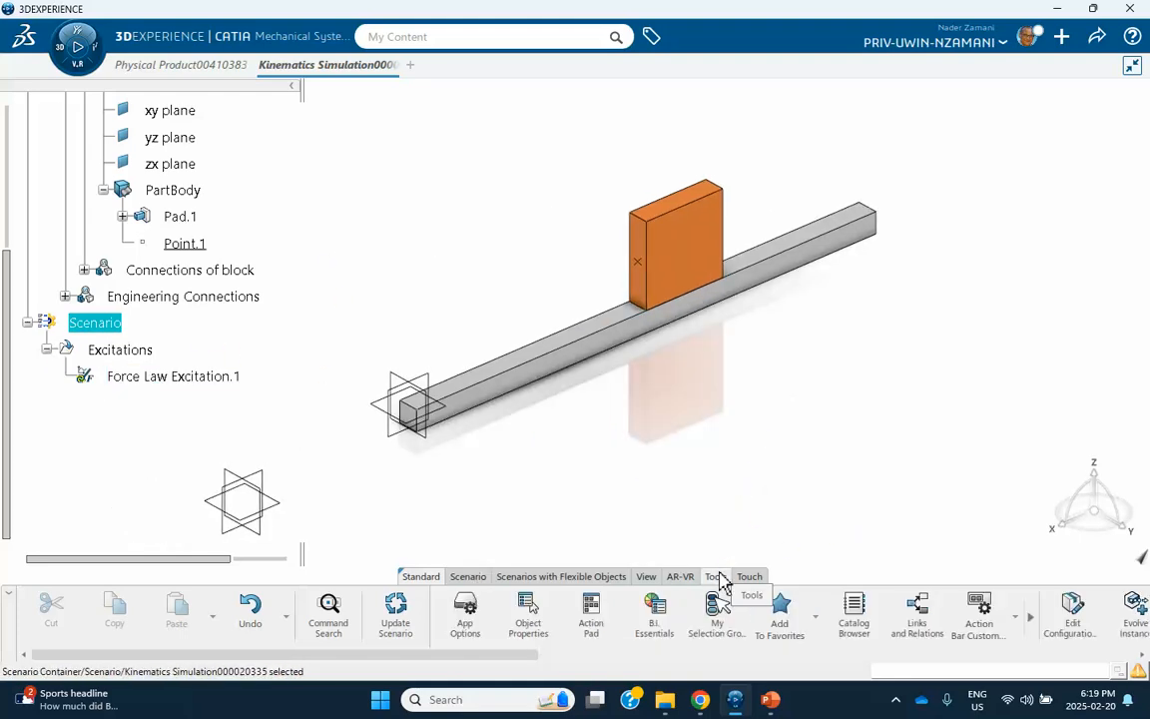
pyautogui.scroll(-3, 779, 604)
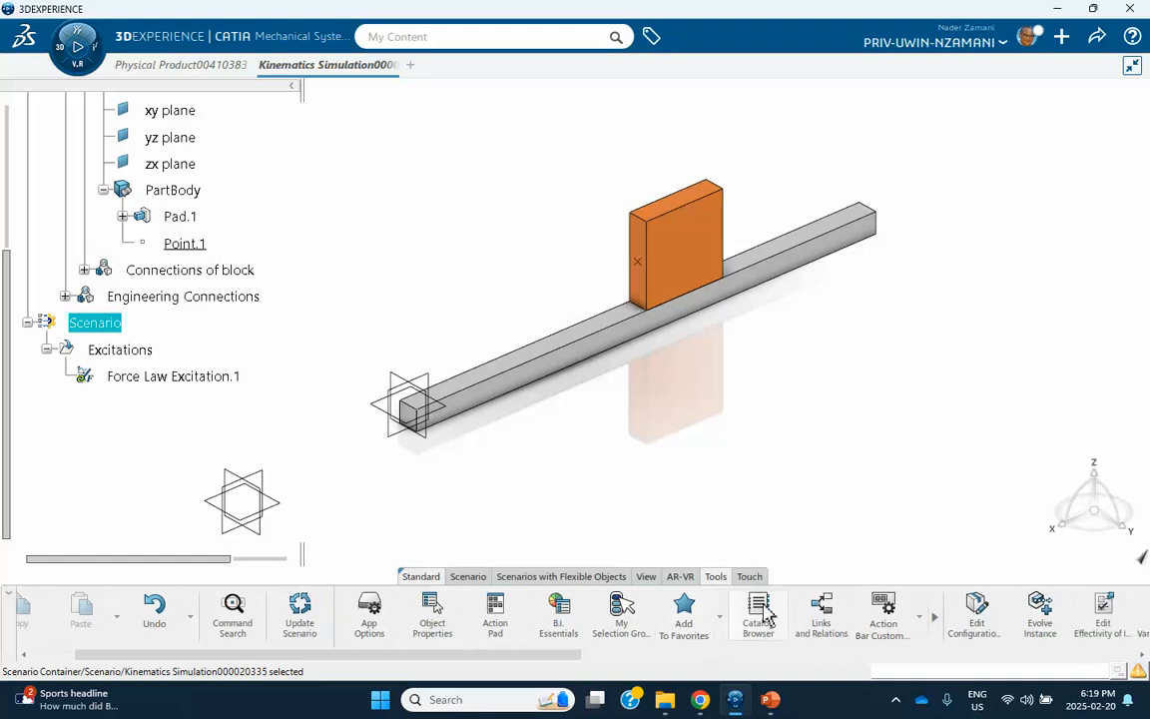
pyautogui.scroll(-5, 768, 607)
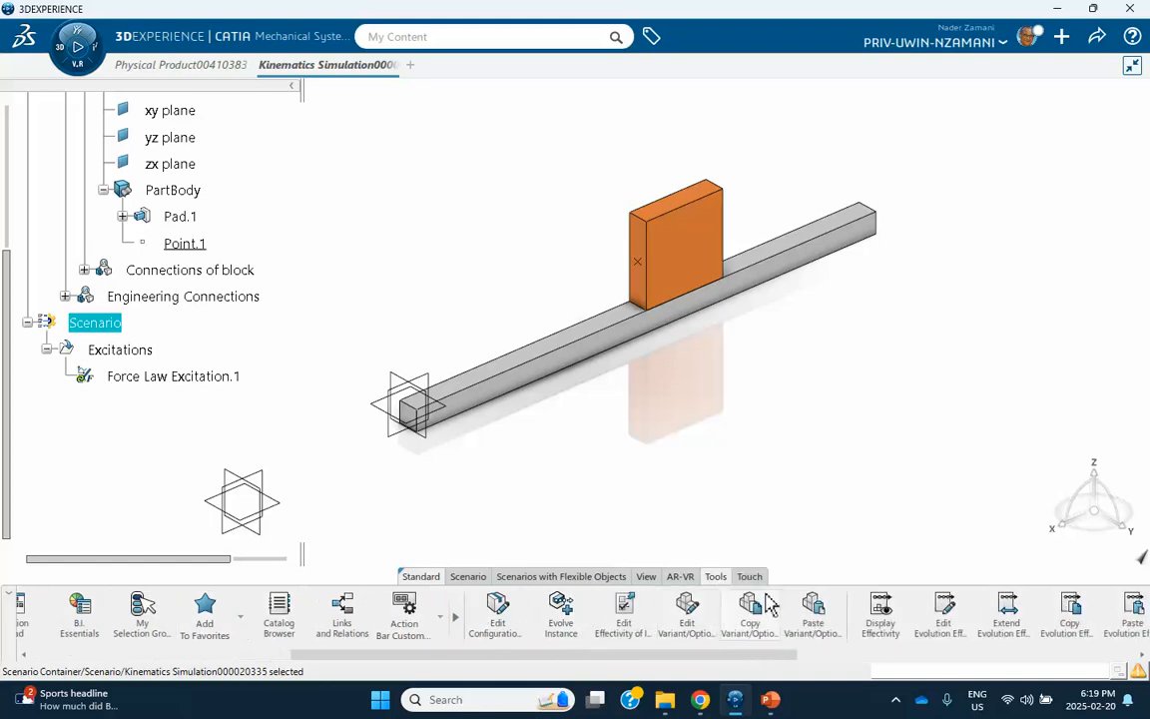
pyautogui.scroll(-4, 773, 596)
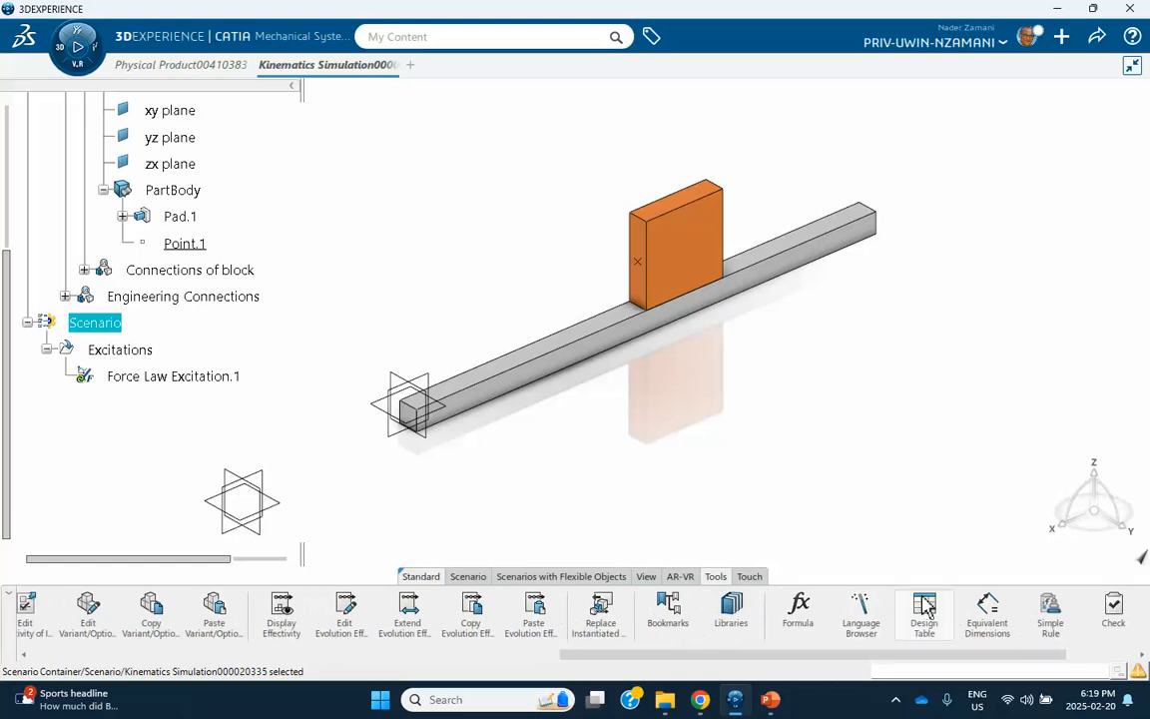
pyautogui.click(925, 605)
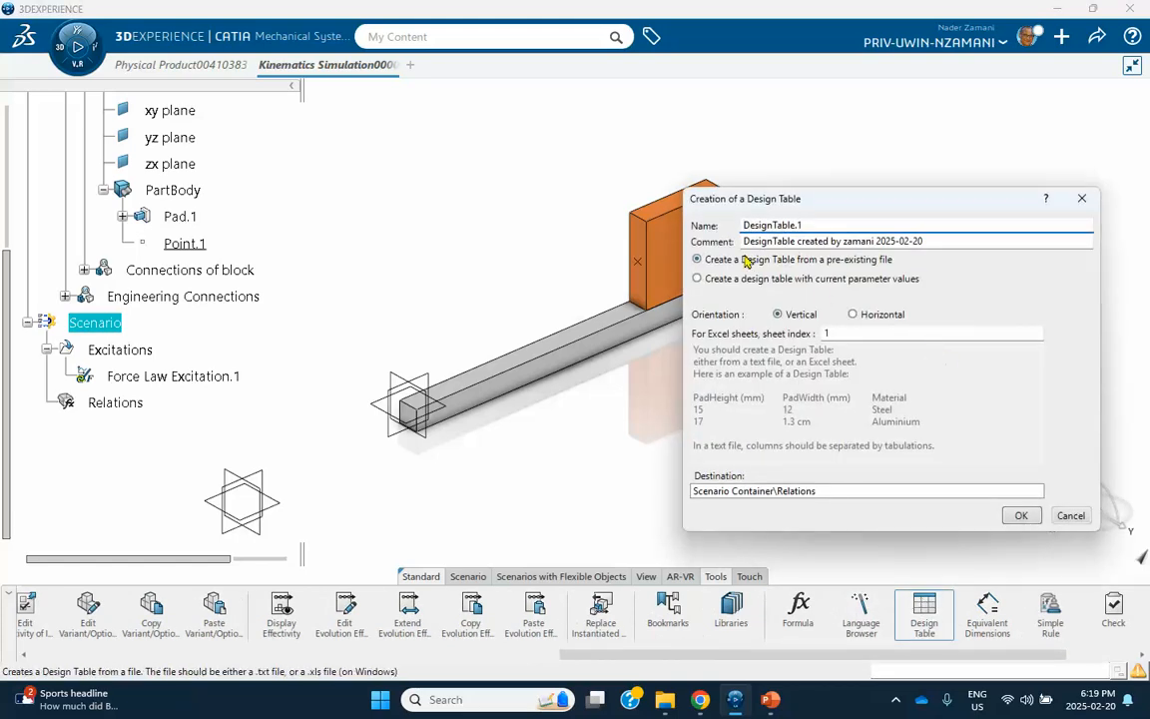
pyautogui.click(698, 280)
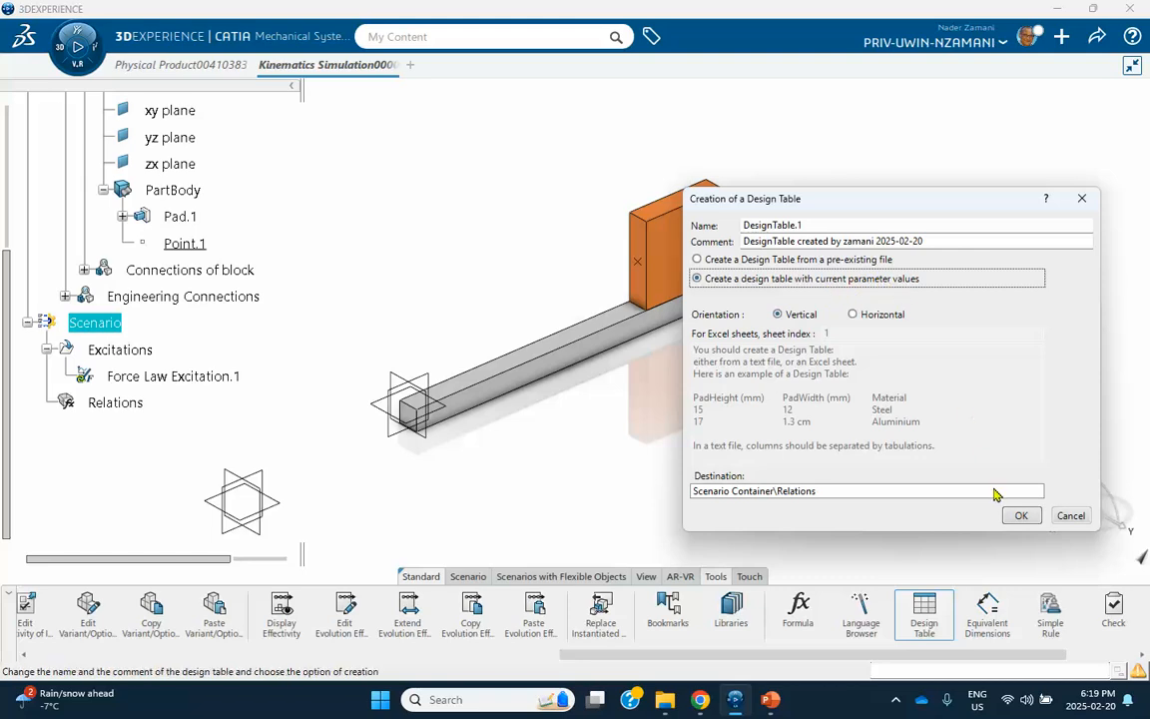
pyautogui.click(1020, 514)
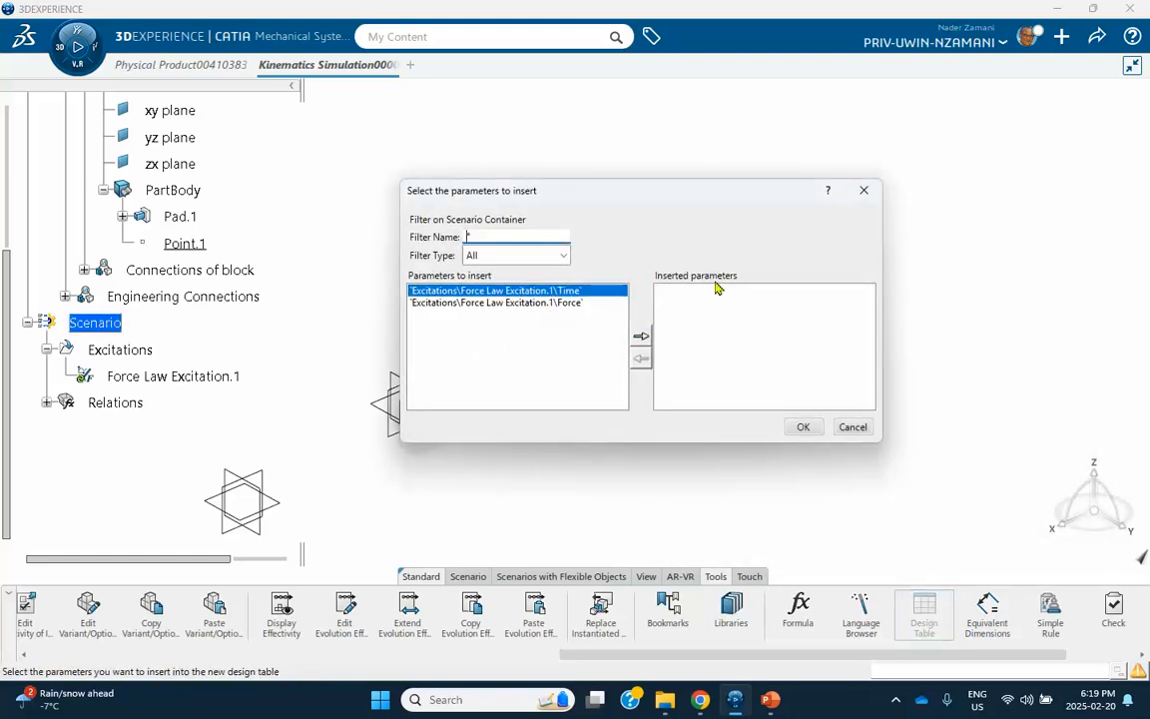
# Insert the force excitation's Time and Force parameters into the design table and store it as an Excel sheet with the default document title
pyautogui.click(641, 335)
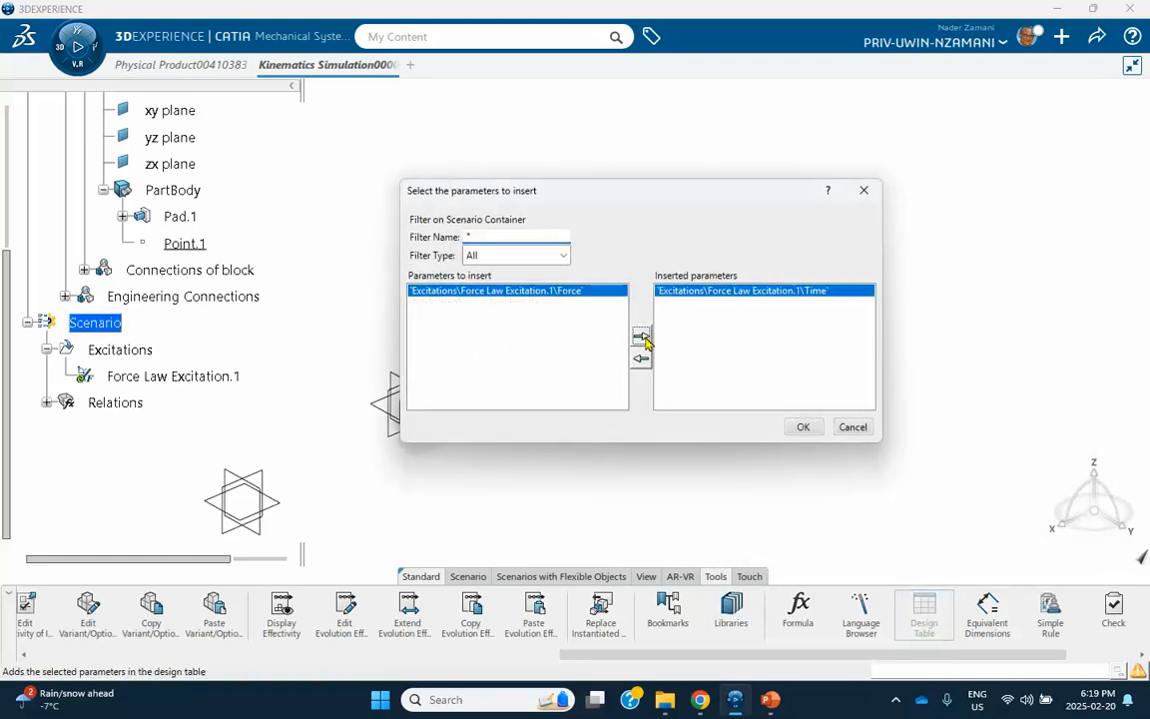
pyautogui.doubleClick(535, 291)
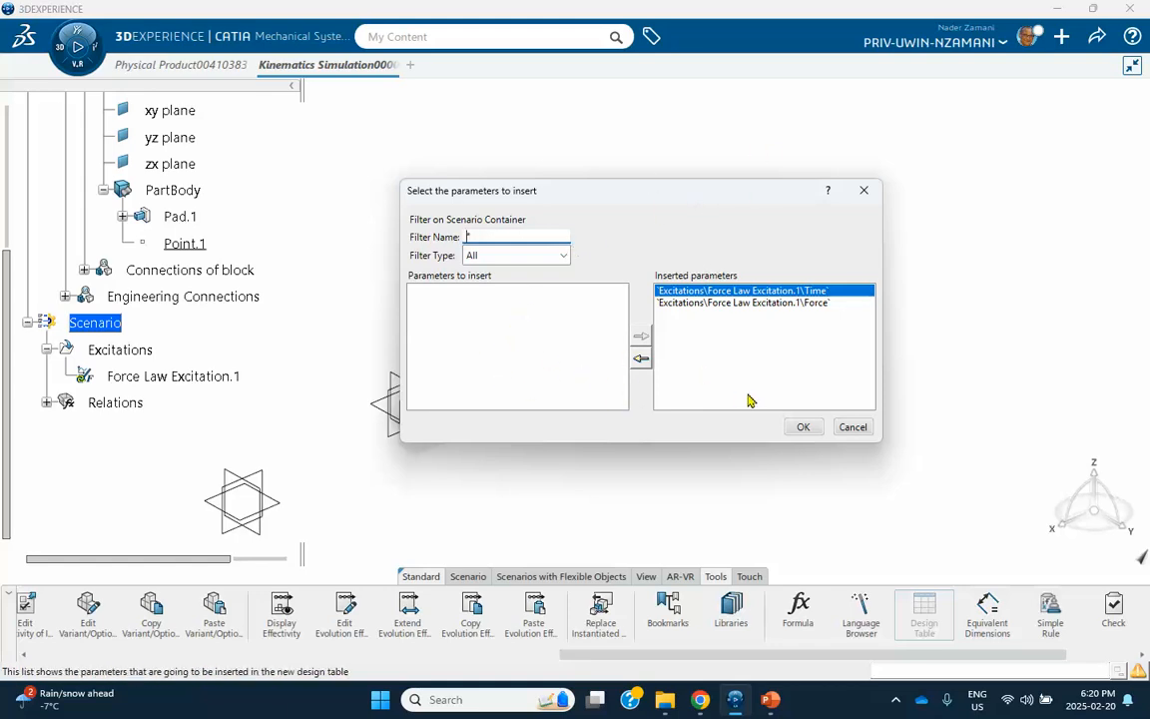
pyautogui.click(804, 427)
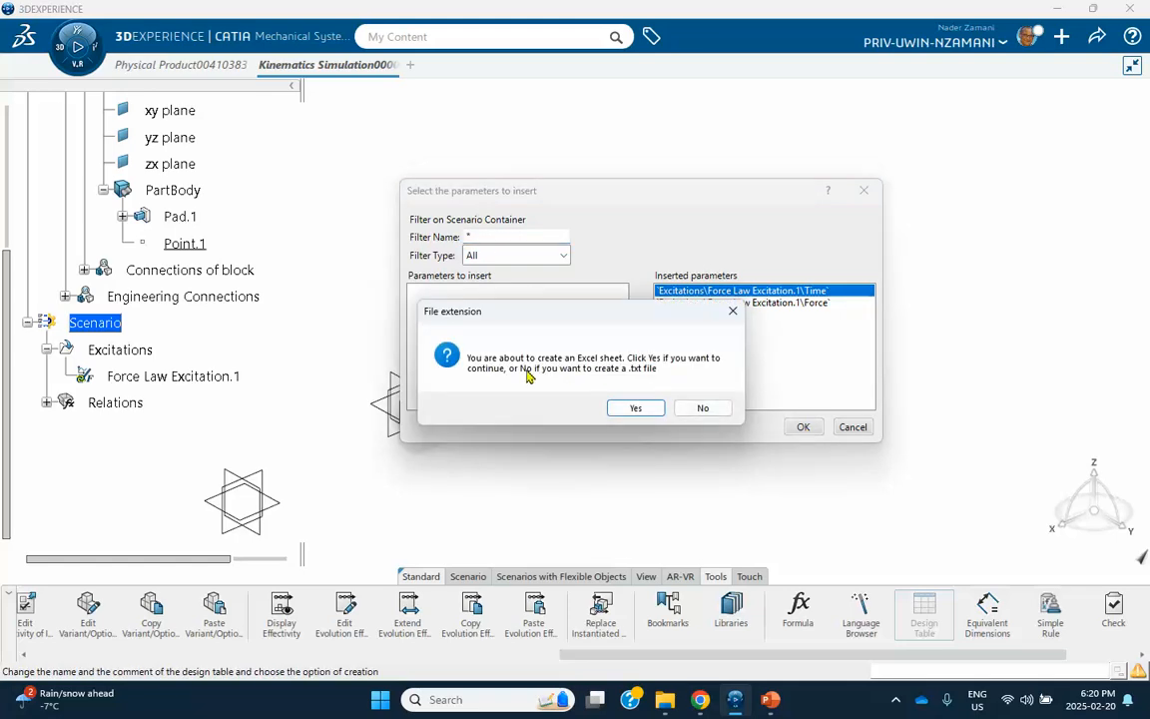
pyautogui.click(637, 408)
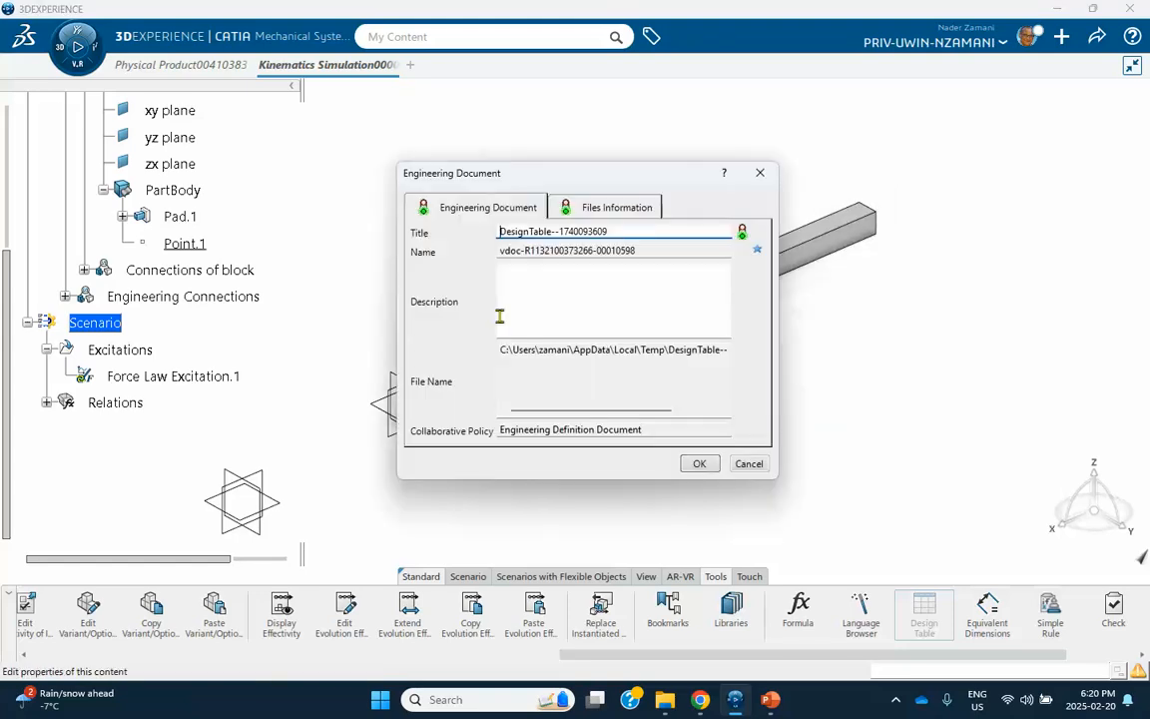
pyautogui.click(699, 464)
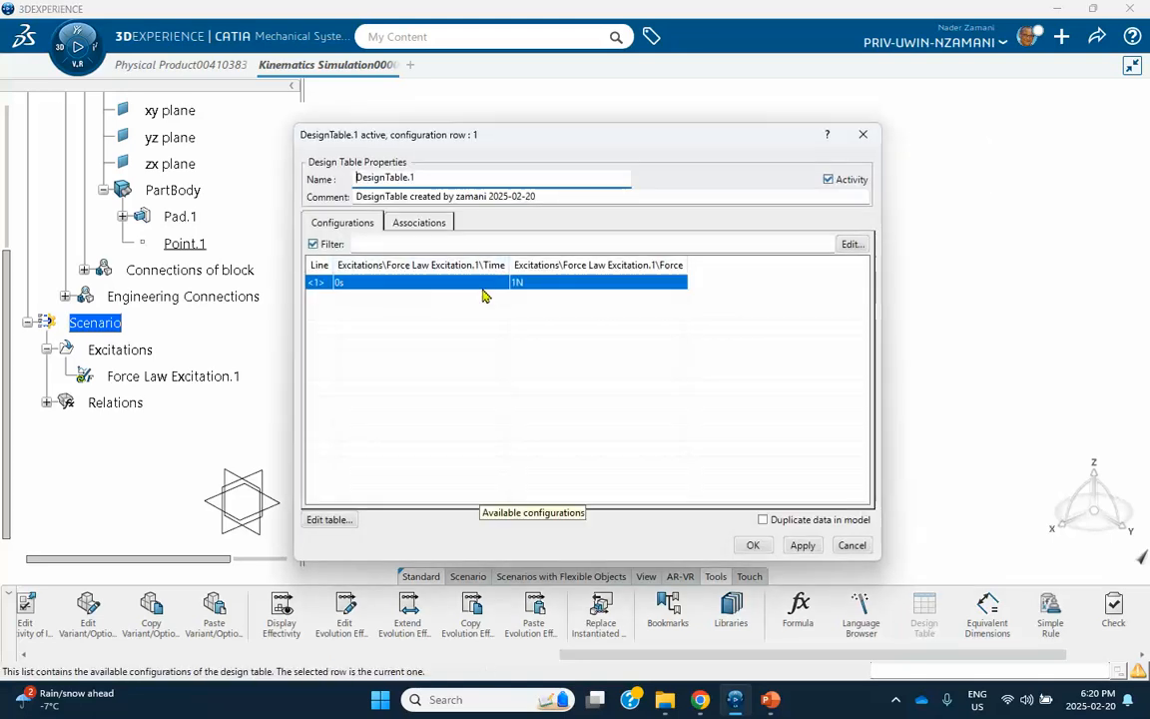
# Open the design table's sheet for editing in Excel and set the force at time 0 s to 31.85 N
pyautogui.click(453, 316)
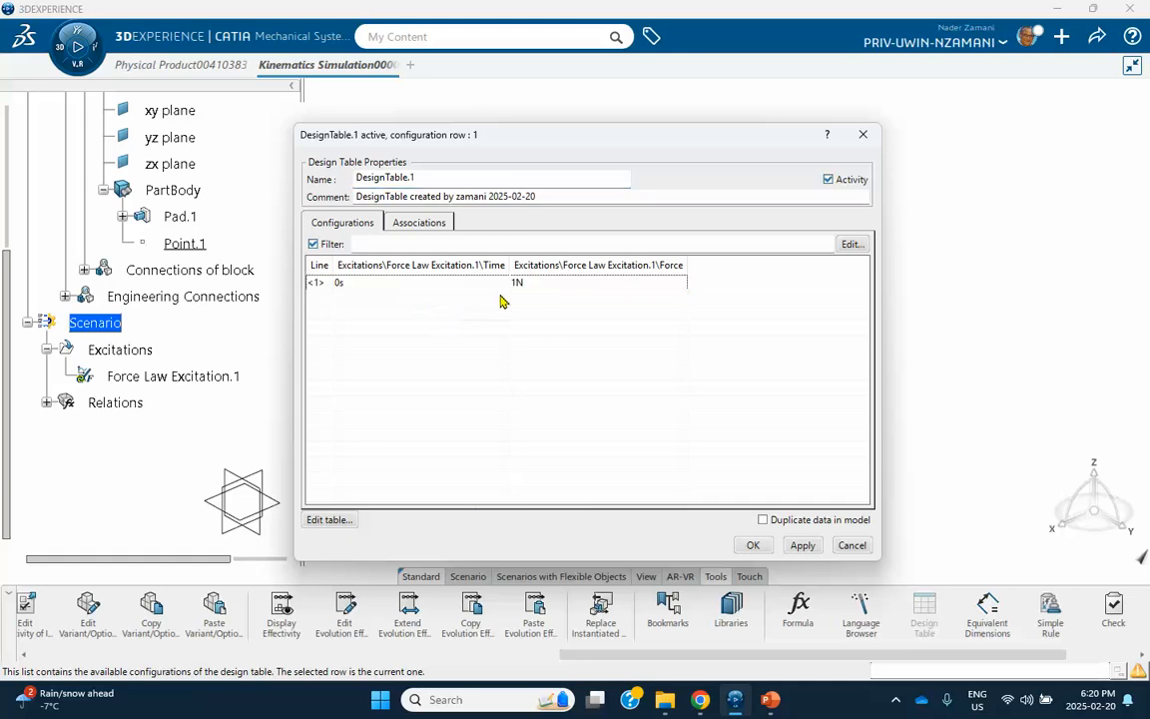
pyautogui.click(322, 523)
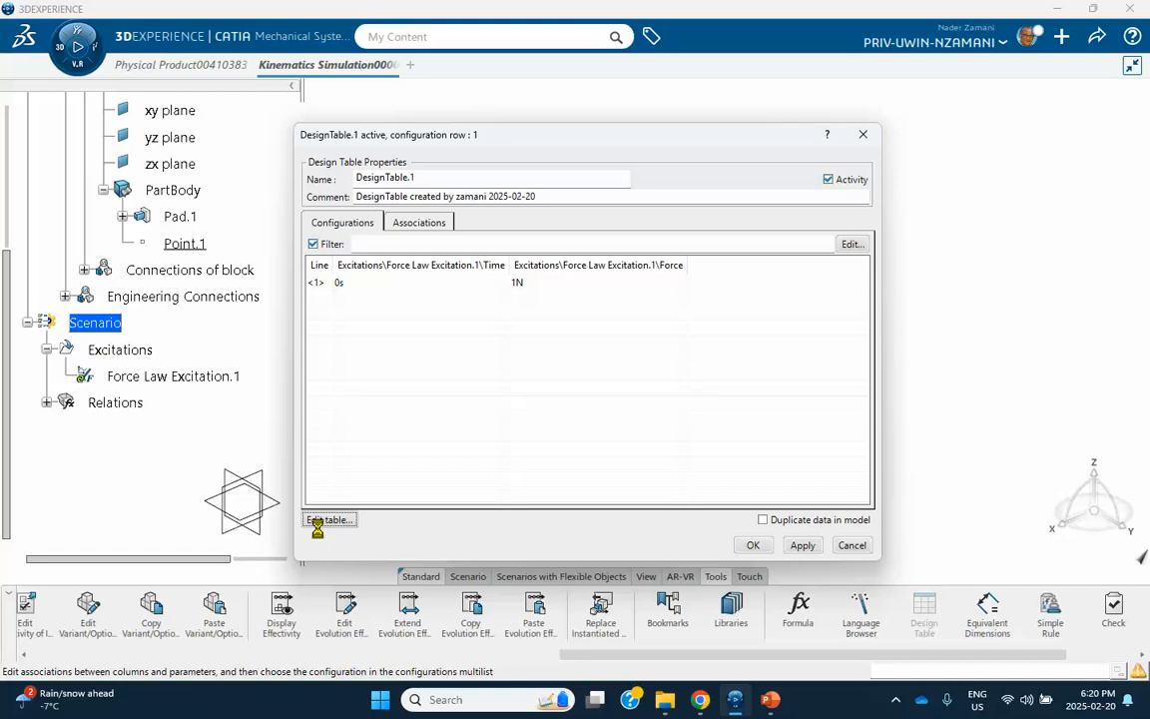
pyautogui.click(352, 340)
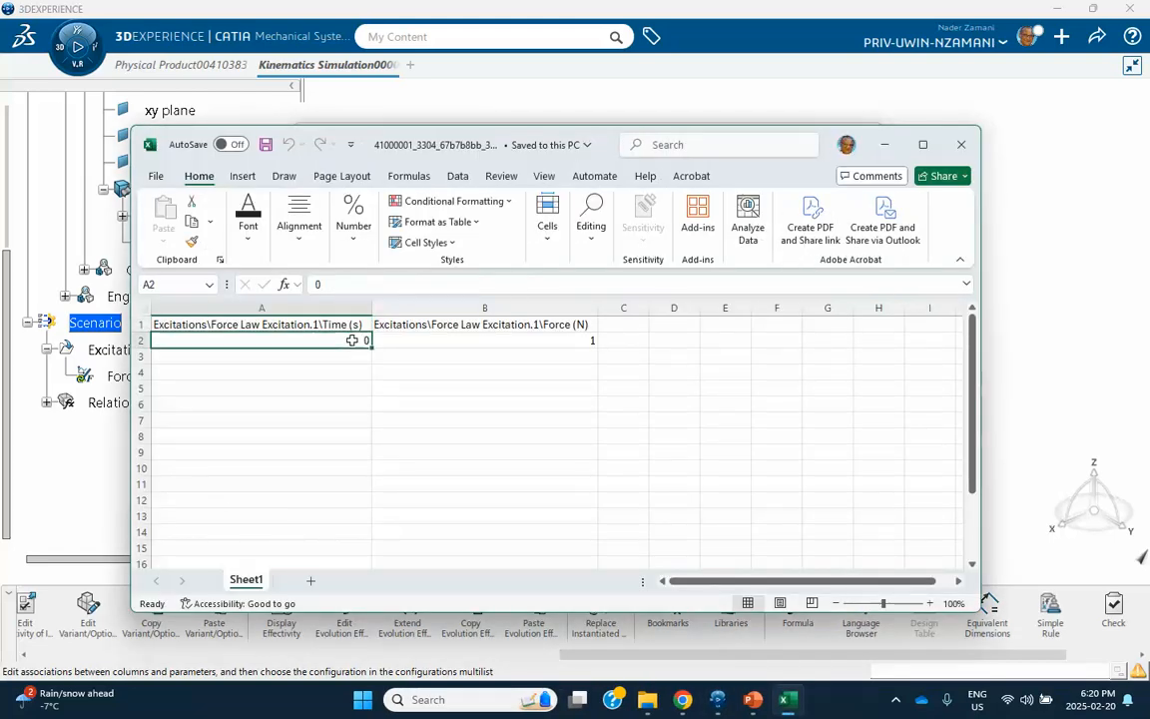
pyautogui.click(384, 340)
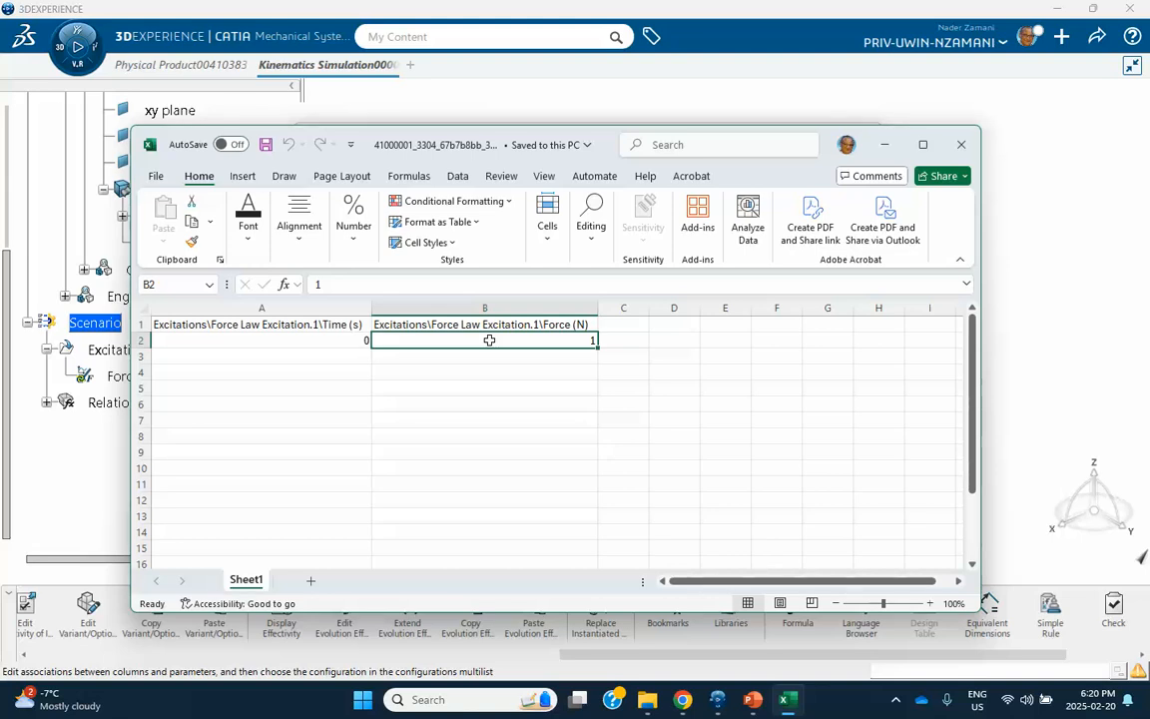
pyautogui.write('3')
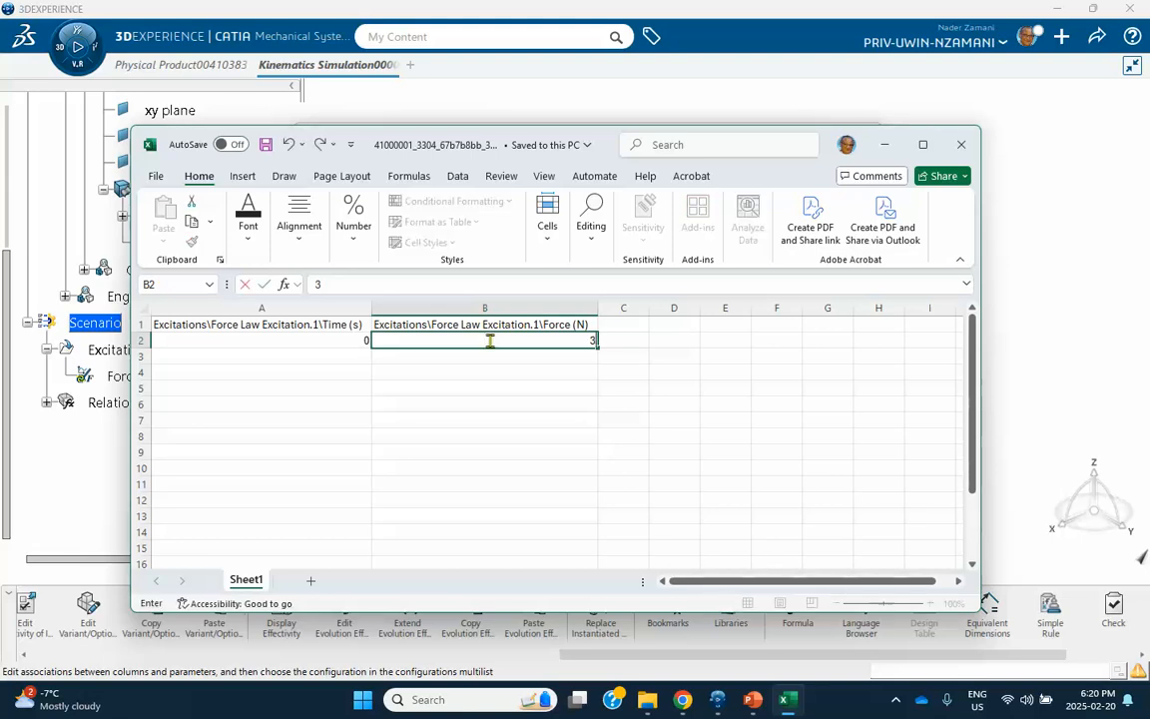
pyautogui.write('1.85')
# Add a second row to the sheet with a time of 0.0314 s and a force of 31.85 N
pyautogui.click(342, 360)
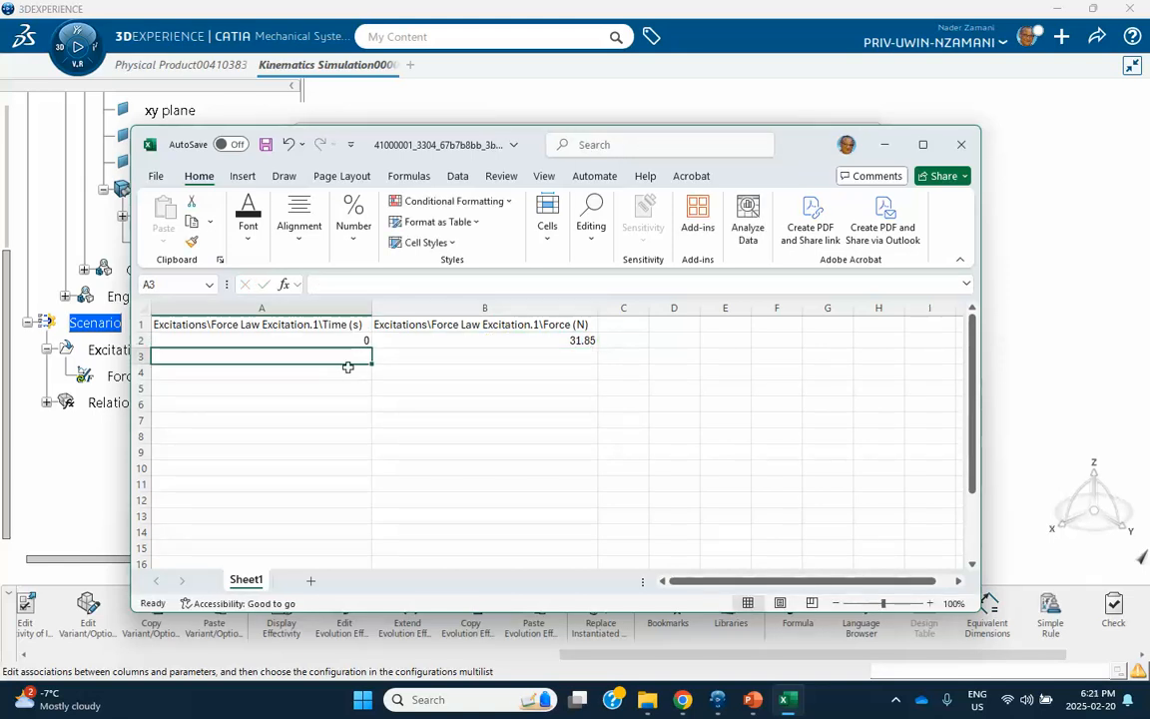
pyautogui.write('.')
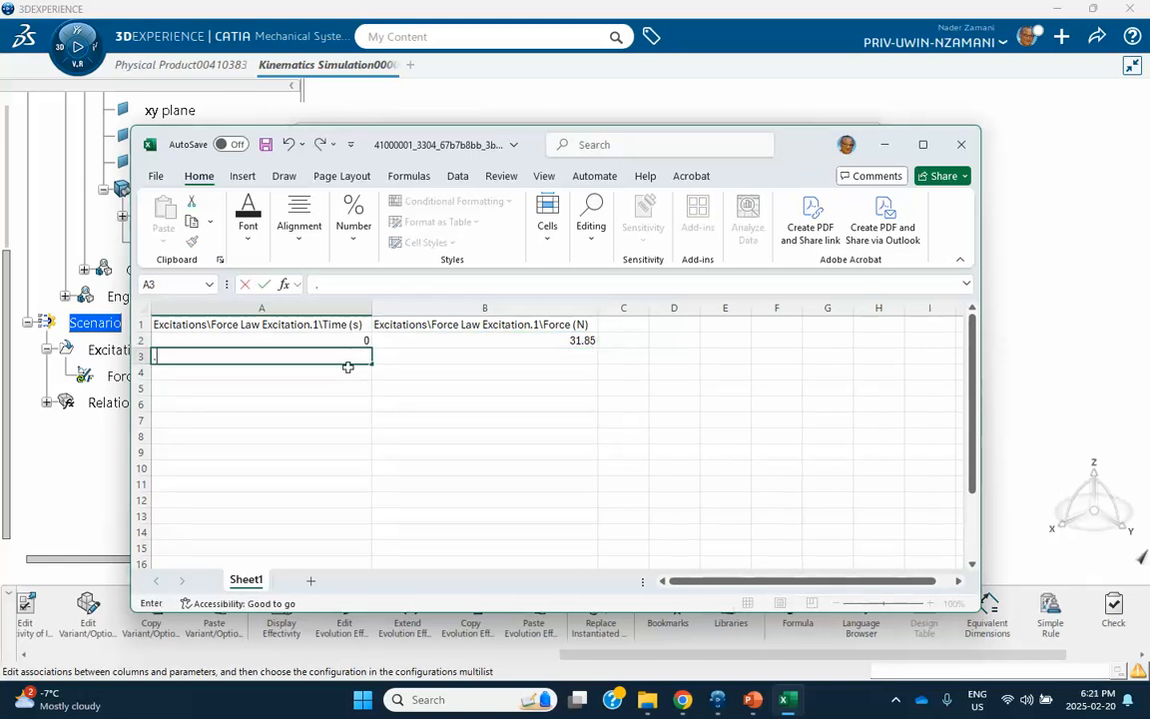
pyautogui.write('0314')
pyautogui.click(539, 355)
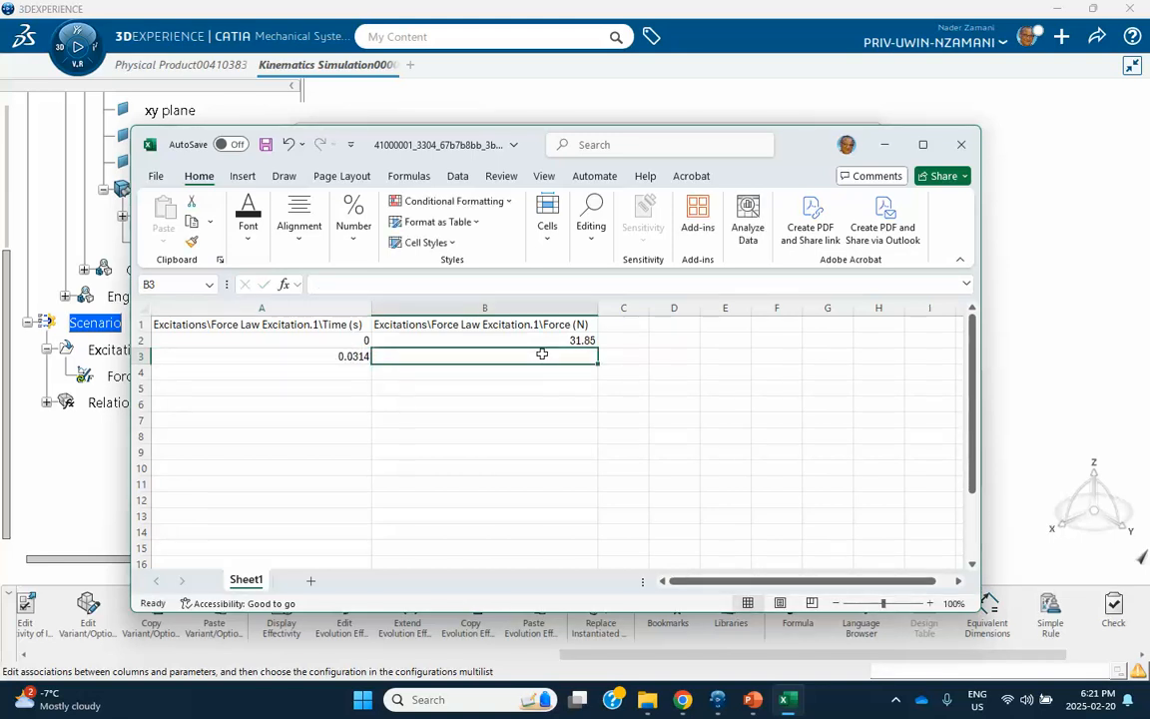
pyautogui.write('31,')
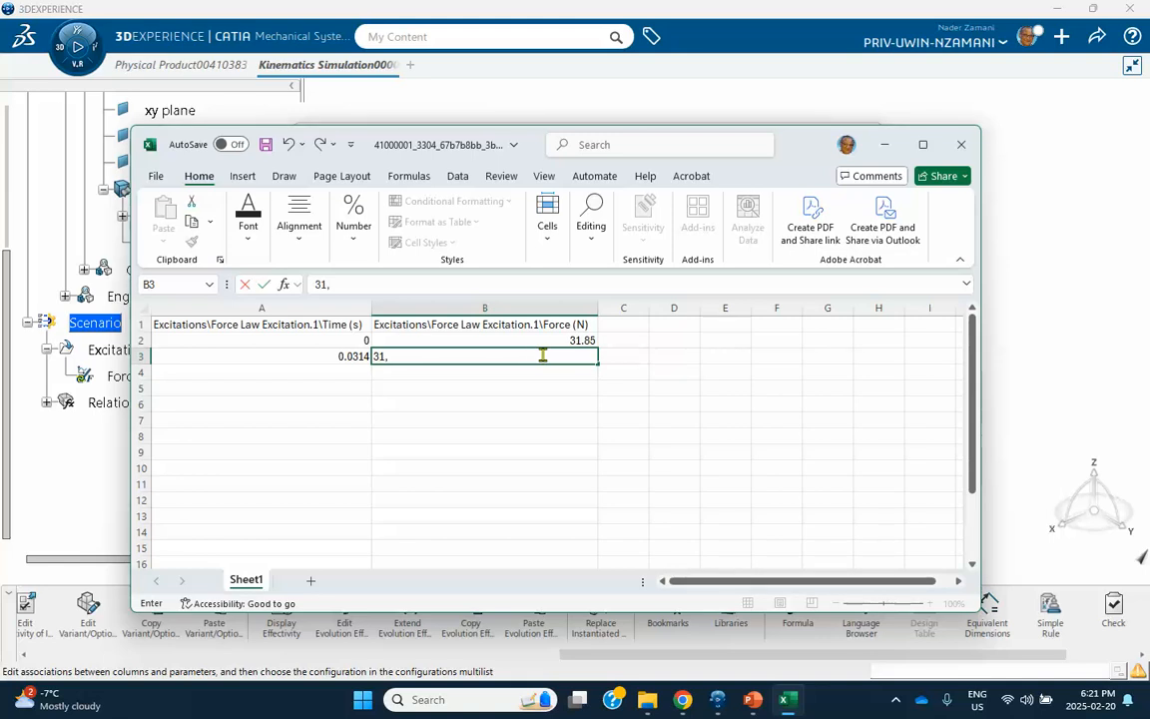
pyautogui.press('BackSpace')
pyautogui.write('.85')
# Add a third row to the sheet with a time of 0.0315 s and a force of 0 N
pyautogui.click(345, 370)
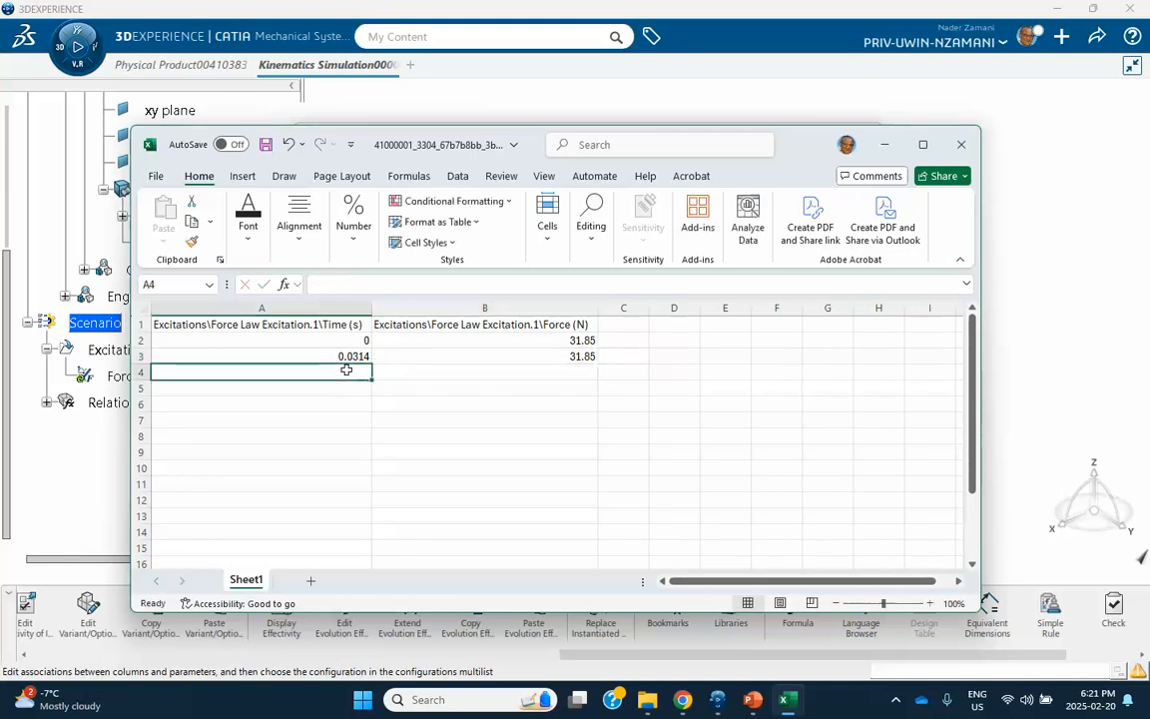
pyautogui.write('0')
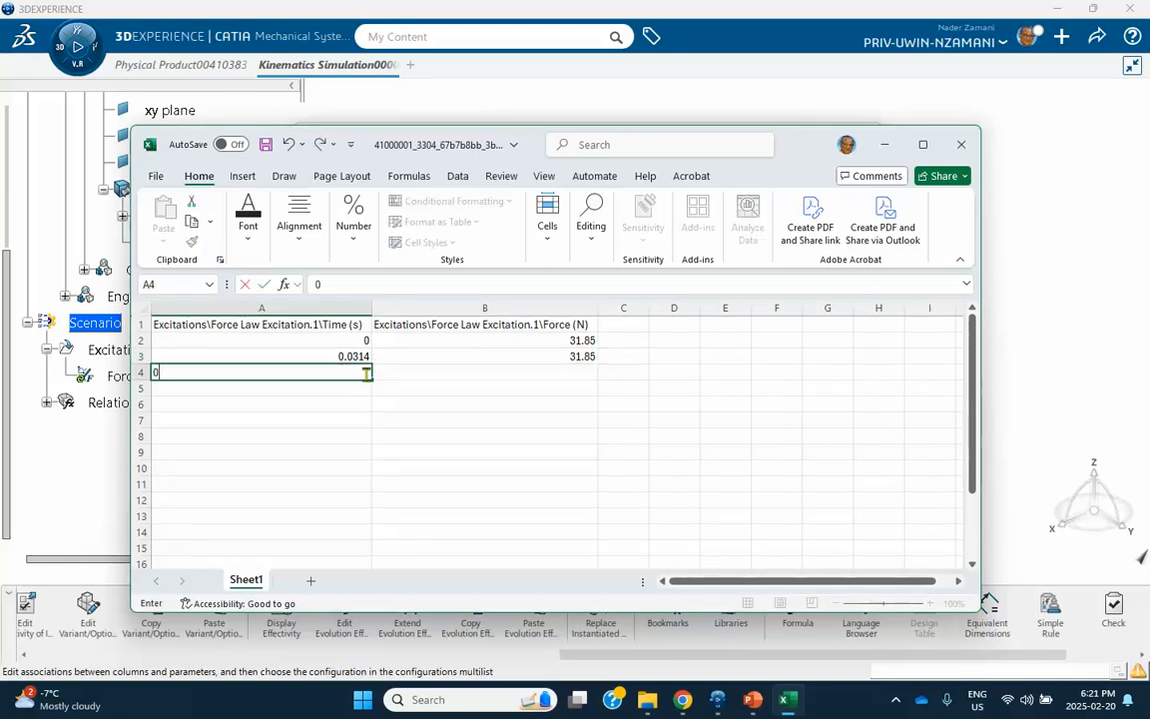
pyautogui.write('.0315')
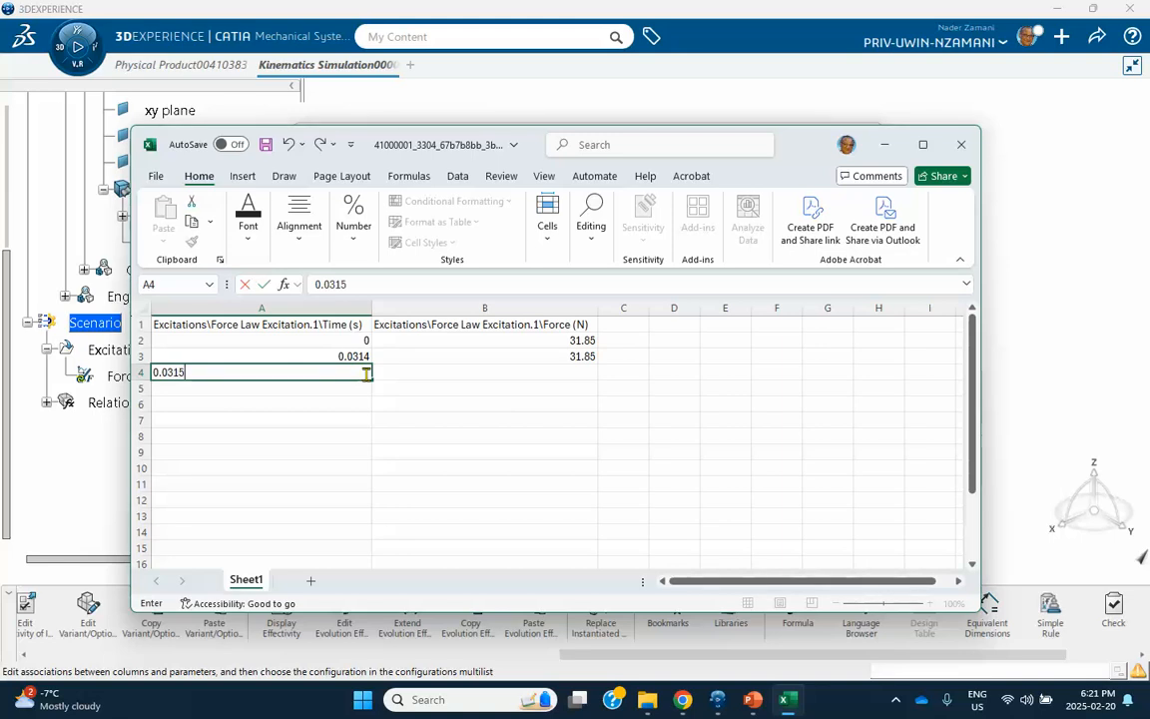
pyautogui.click(583, 369)
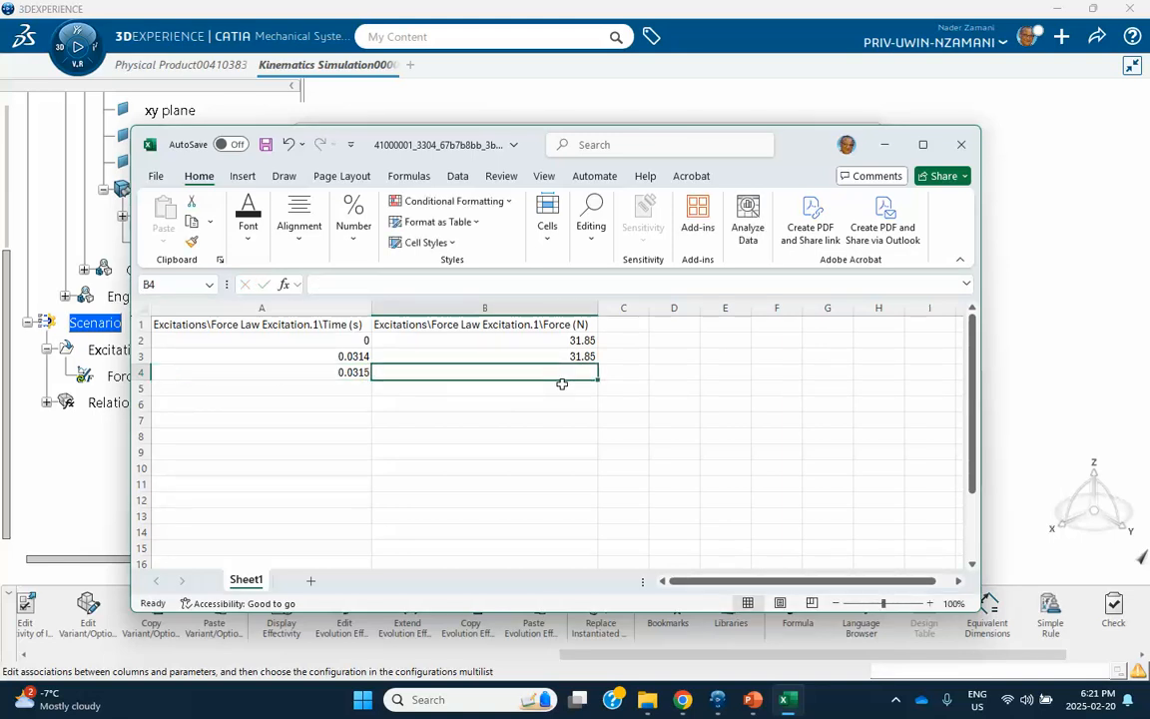
pyautogui.write('0')
pyautogui.click(559, 403)
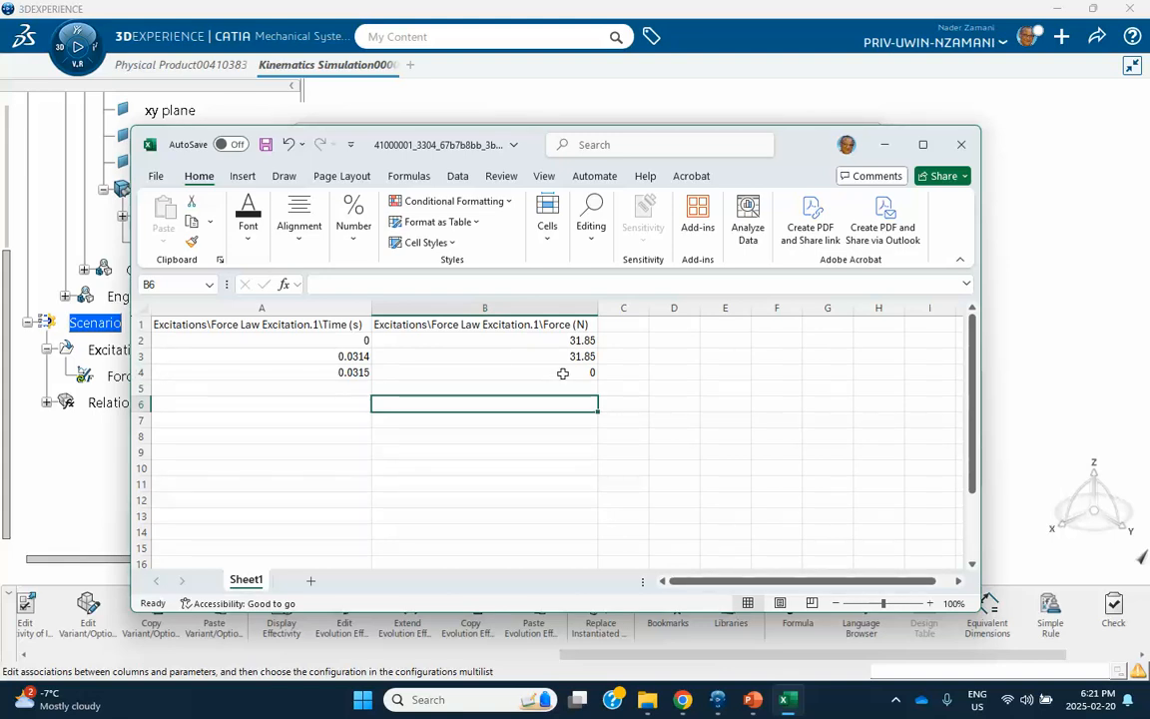
# Switch to the PowerPoint tutorial and compare the entered time and force rows with the design table example on slide 9
pyautogui.click(754, 701)
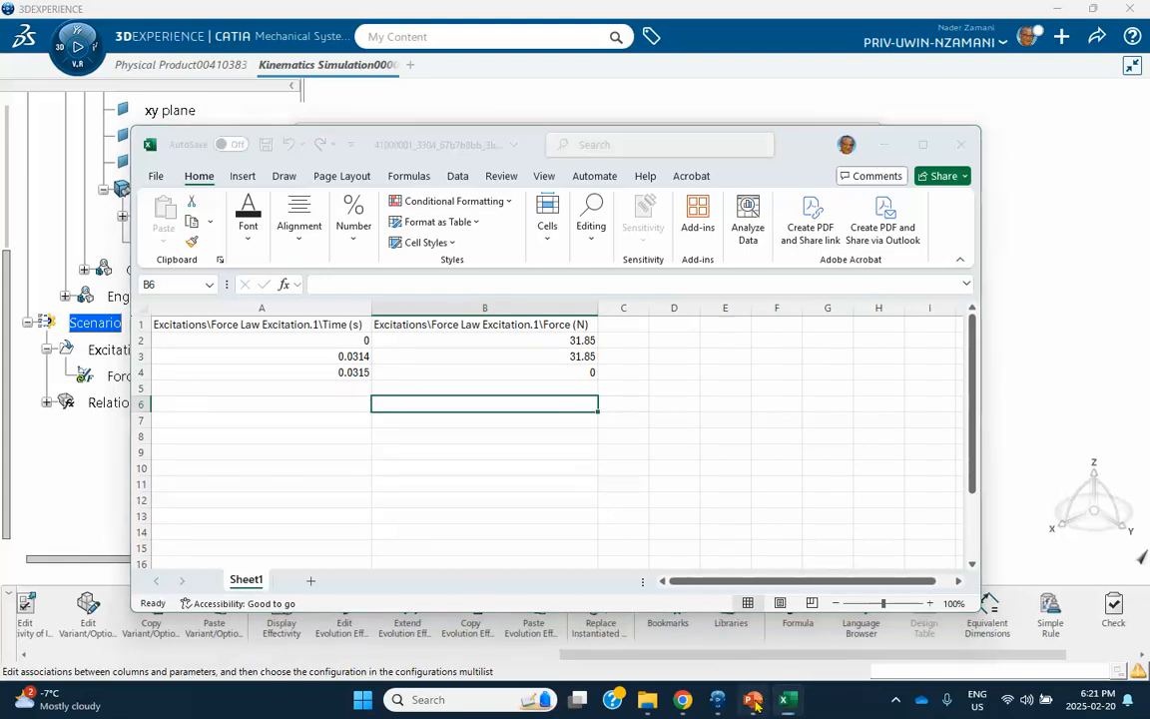
pyautogui.click(82, 268)
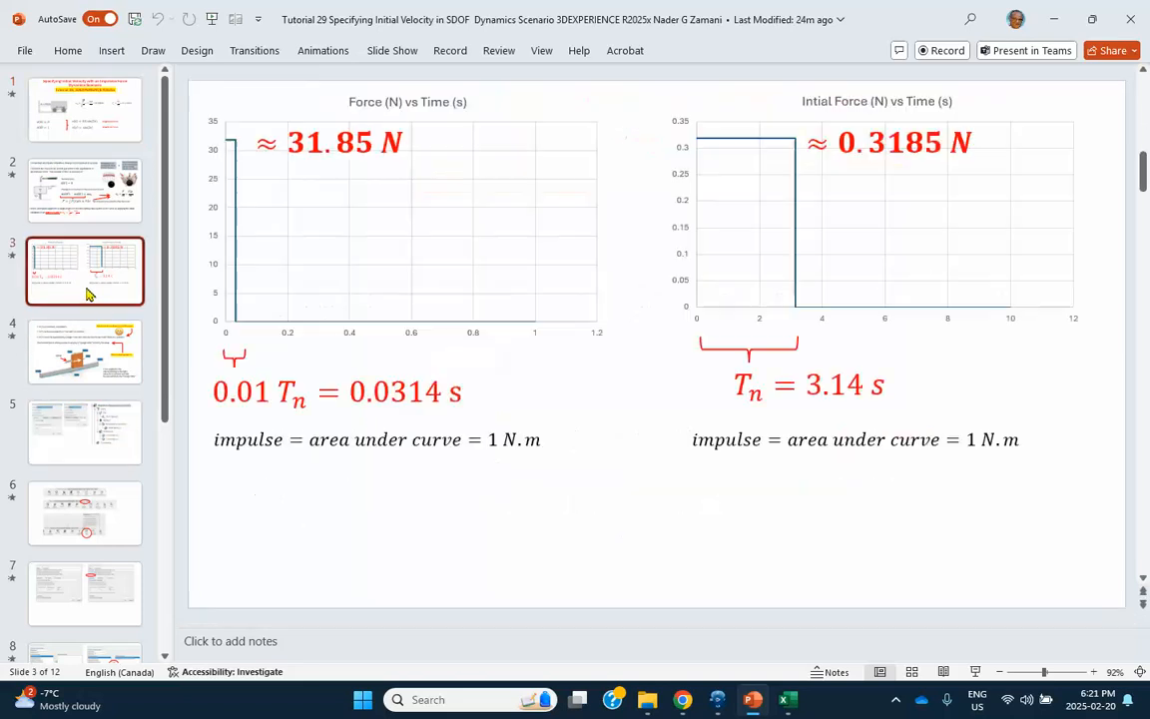
pyautogui.scroll(-5, 98, 487)
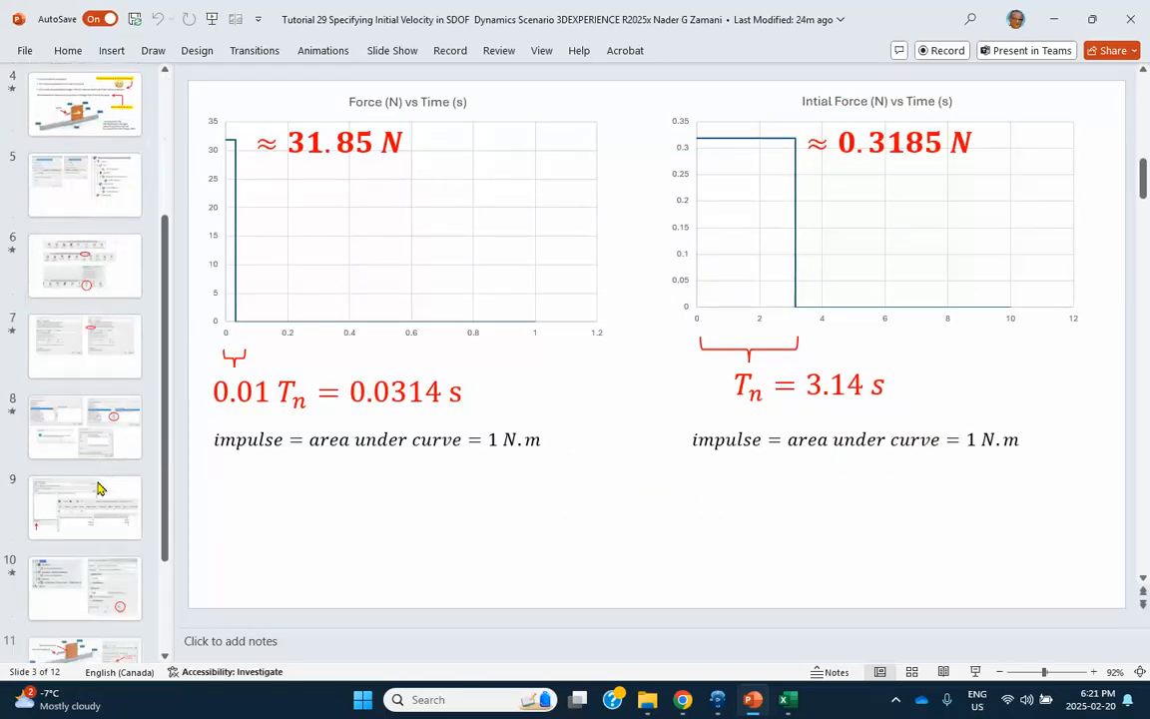
pyautogui.scroll(-2, 97, 483)
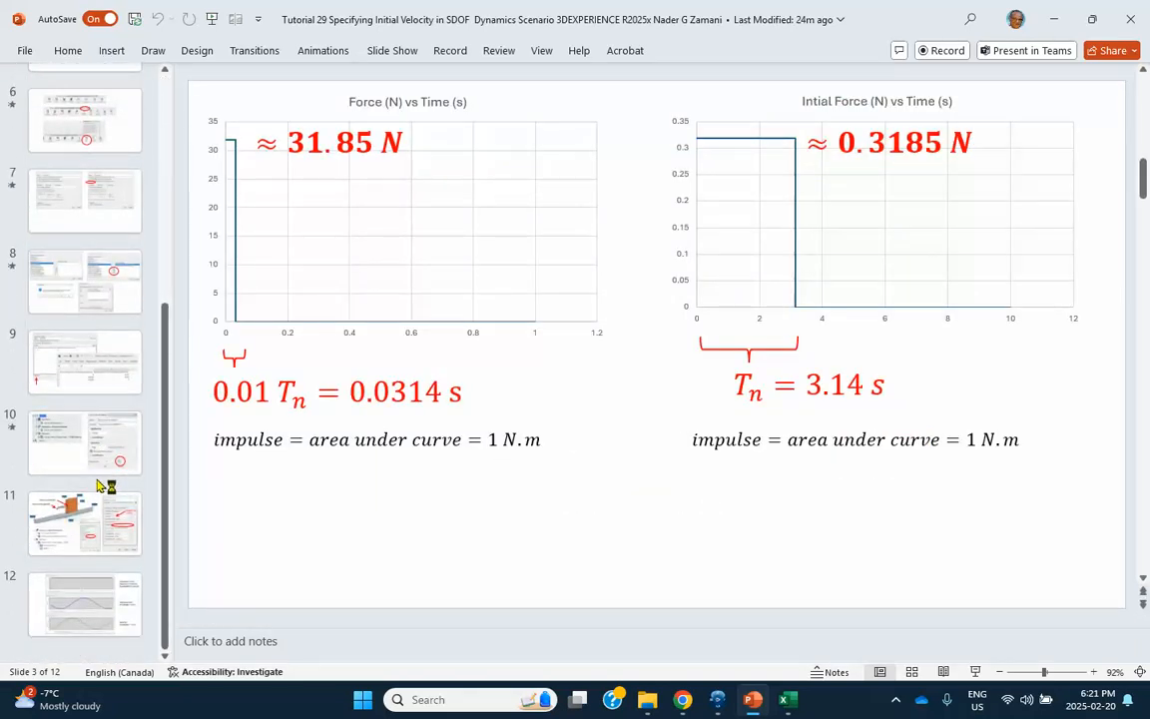
pyautogui.scroll(2, 98, 480)
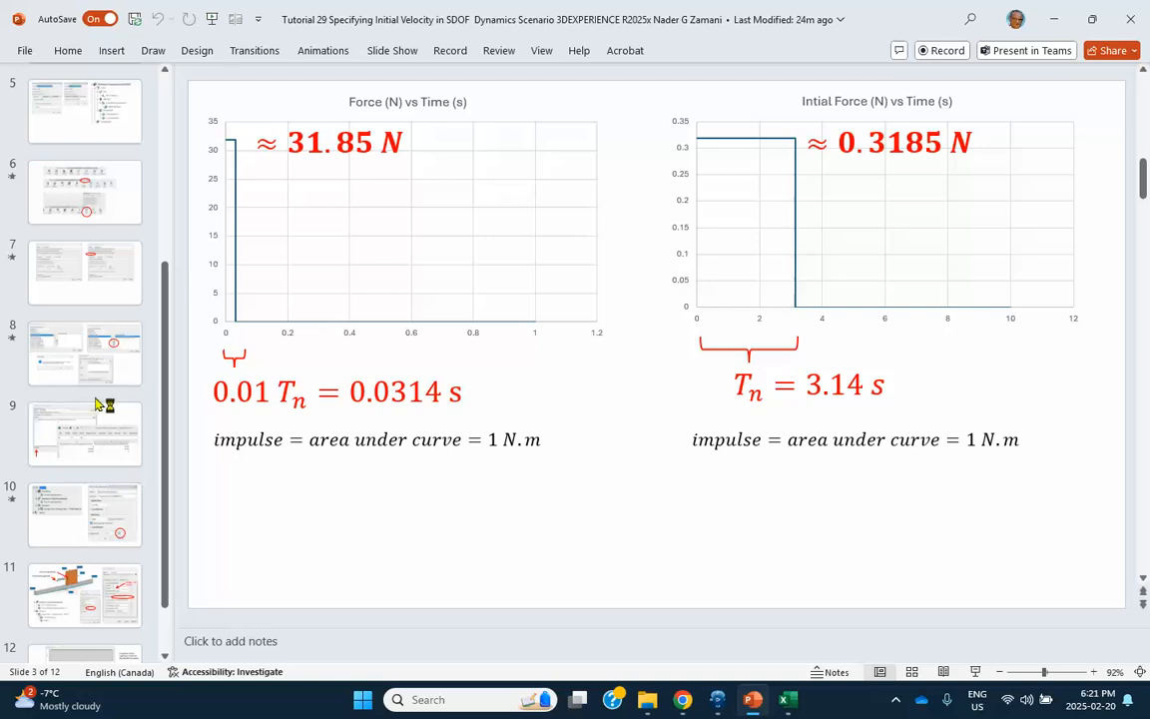
pyautogui.click(119, 436)
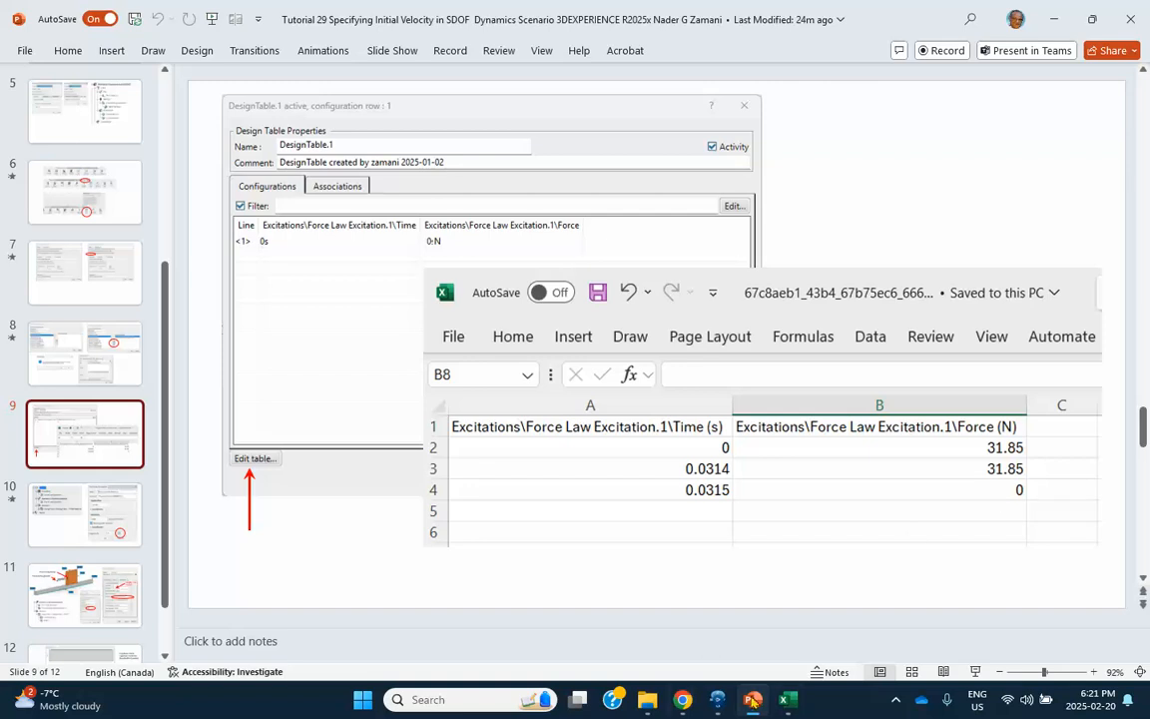
pyautogui.click(717, 699)
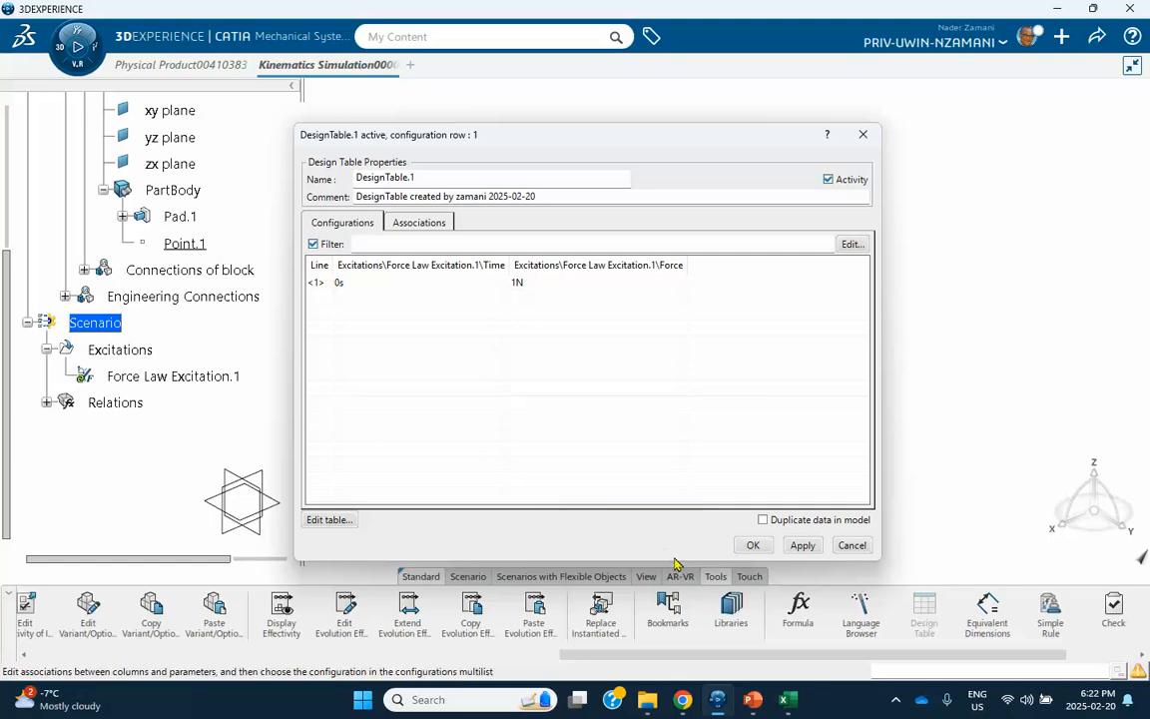
# Return to Excel, save and close the workbook, dismiss the synchronization report in 3DEXPERIENCE, and accept the design table
pyautogui.click(787, 700)
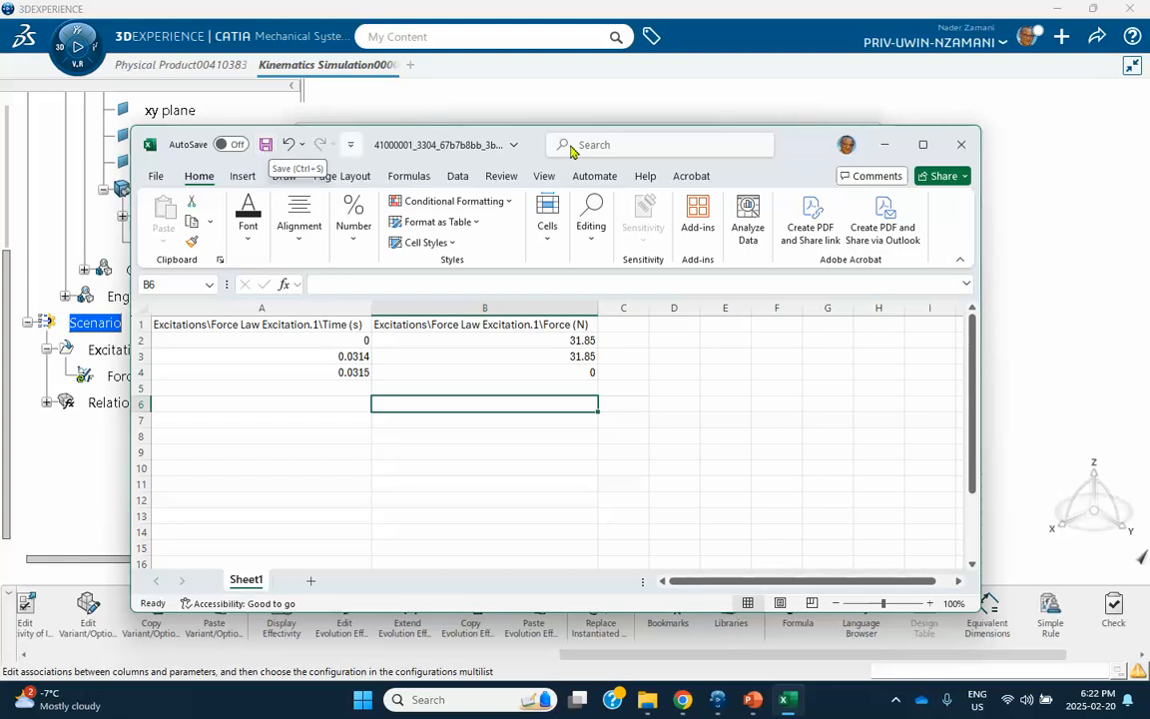
pyautogui.click(265, 145)
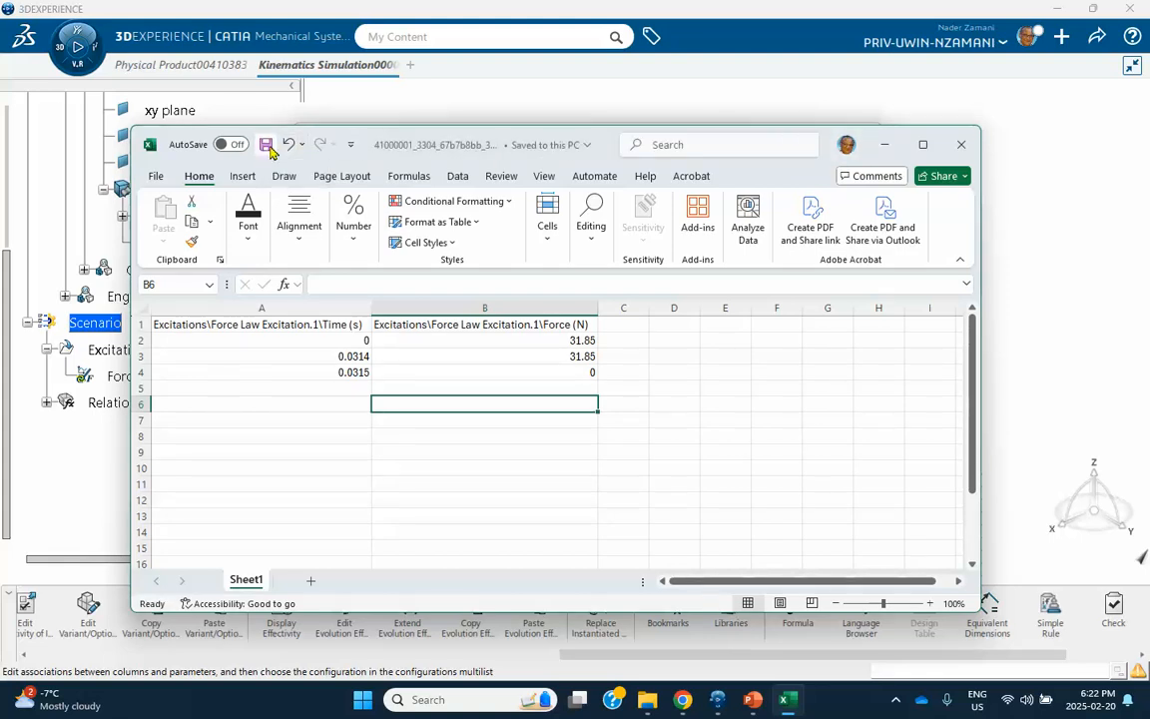
pyautogui.click(963, 145)
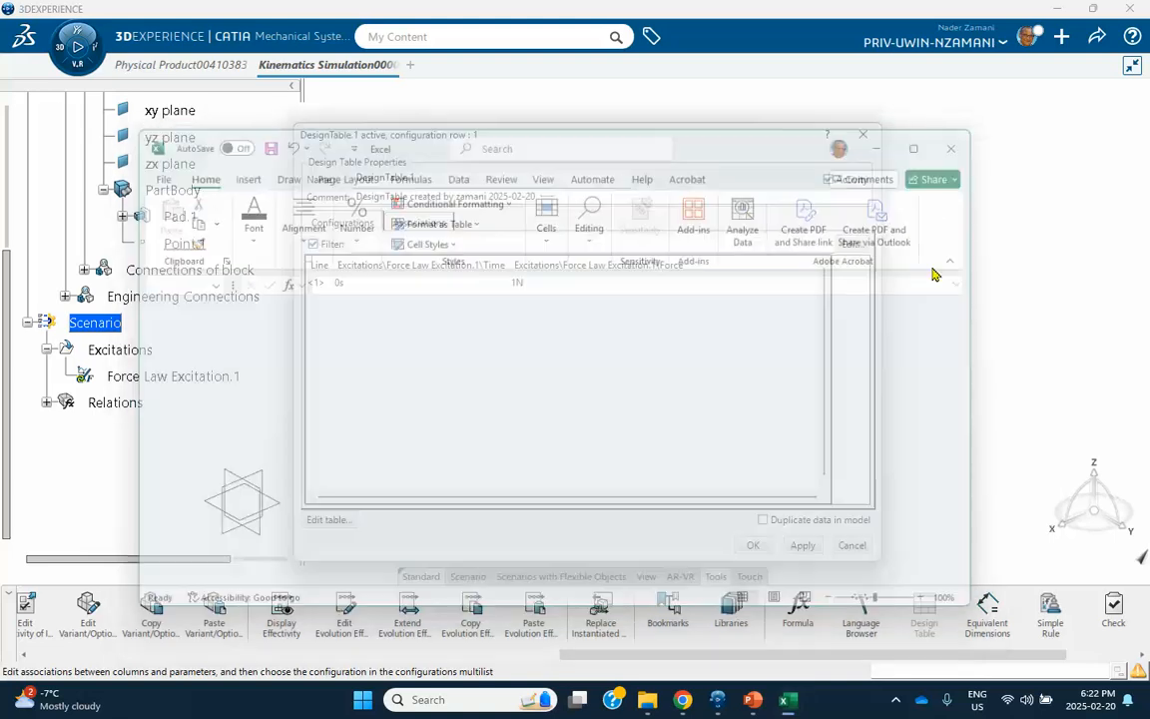
pyautogui.moveTo(856, 321); pyautogui.dragTo(872, 138)
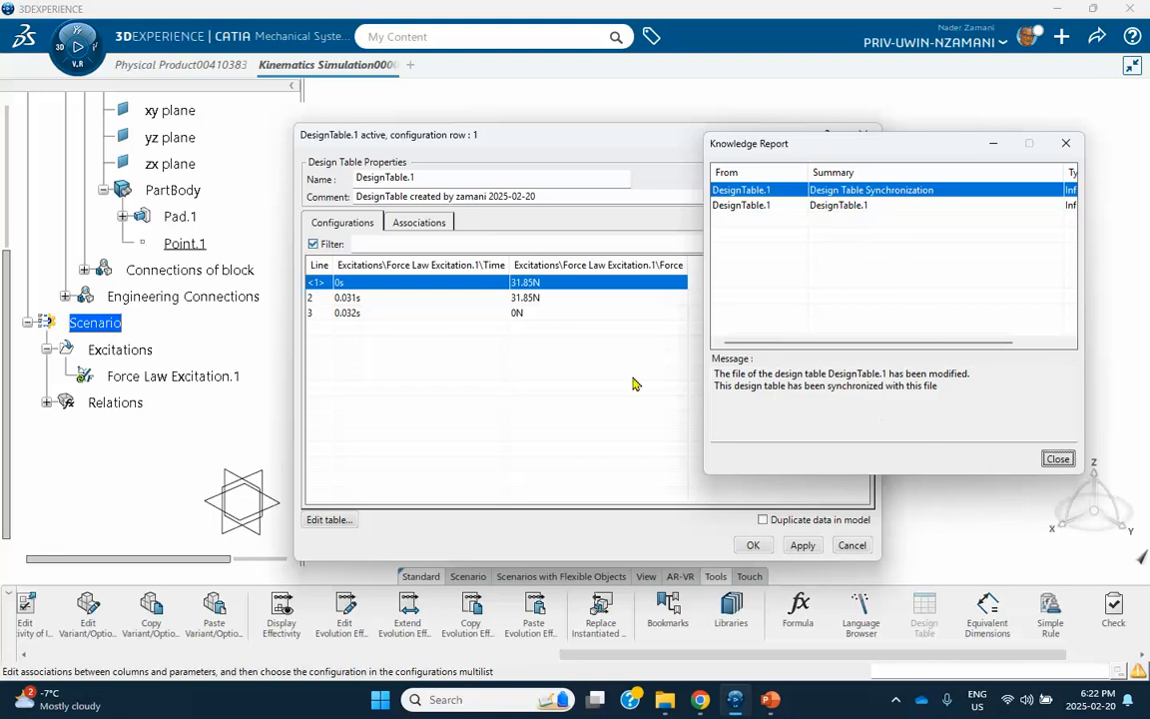
pyautogui.click(1058, 459)
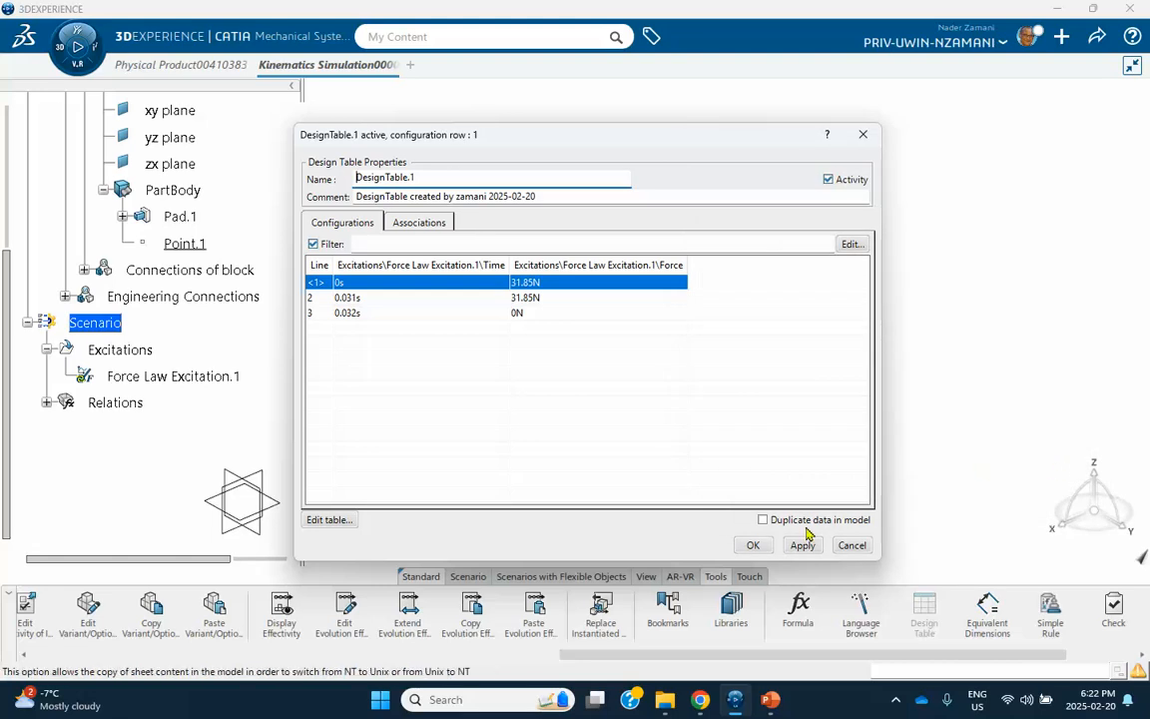
pyautogui.click(752, 544)
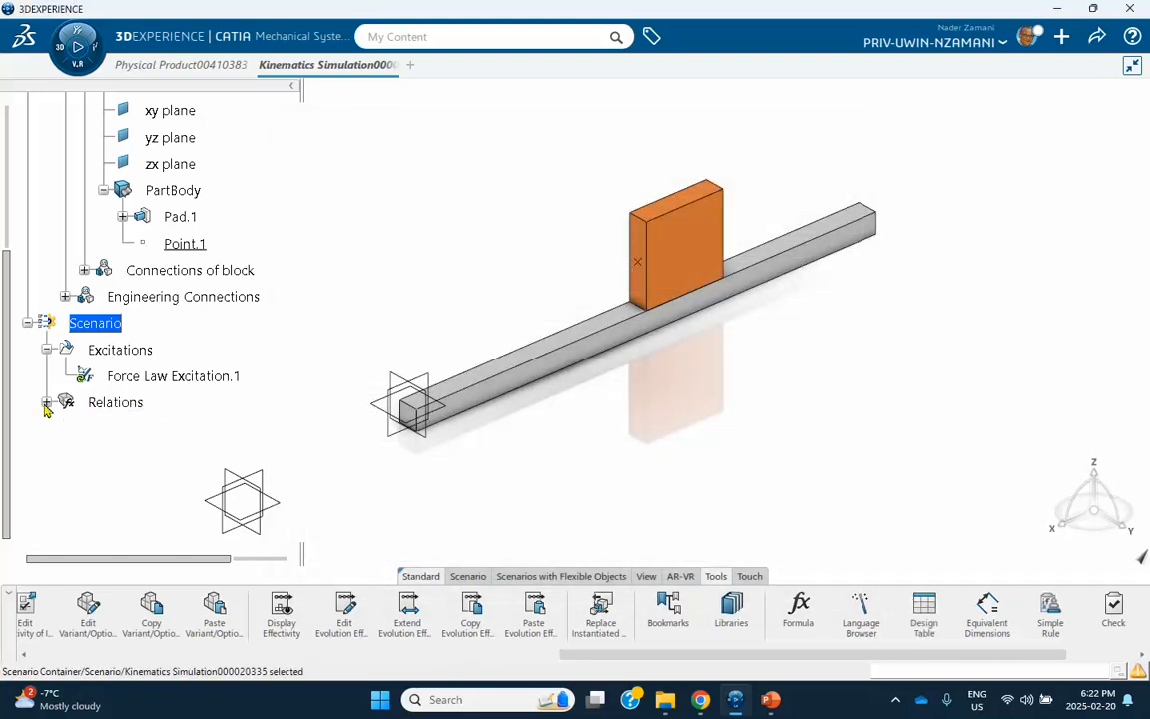
# Expand the scenario's relations down to the design table contents and check the magnitude setting of Force Law Excitation.1
pyautogui.scroll(-2, 282, 318)
pyautogui.click(47, 344)
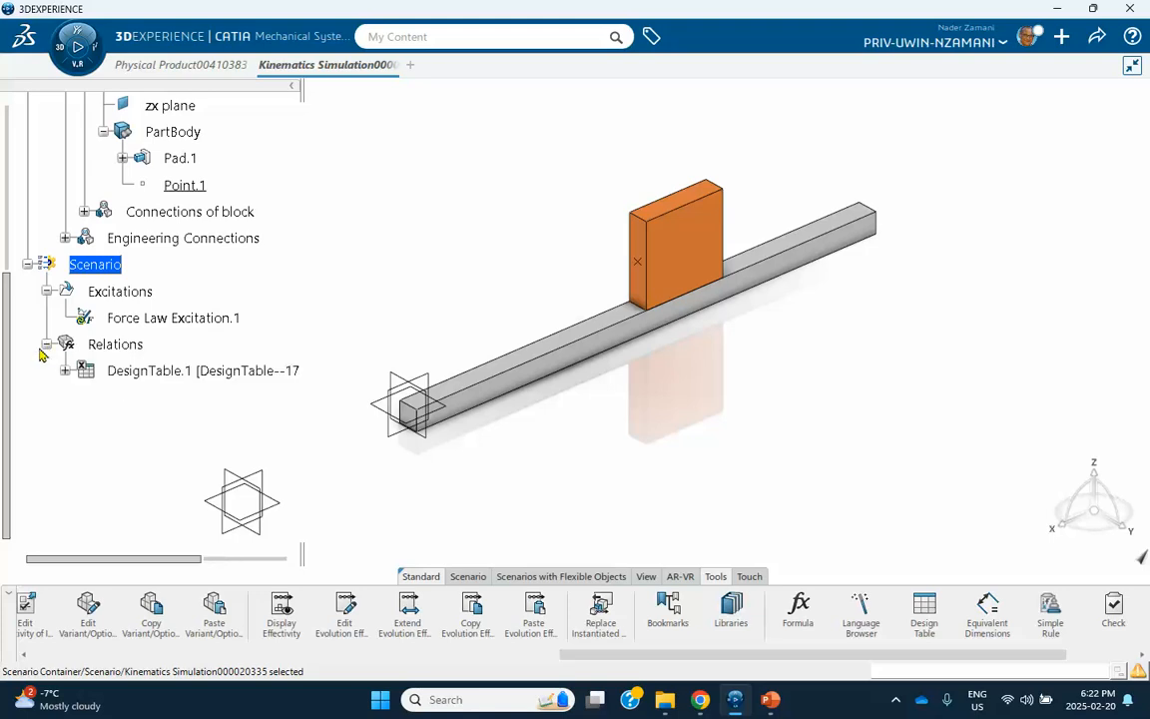
pyautogui.click(65, 371)
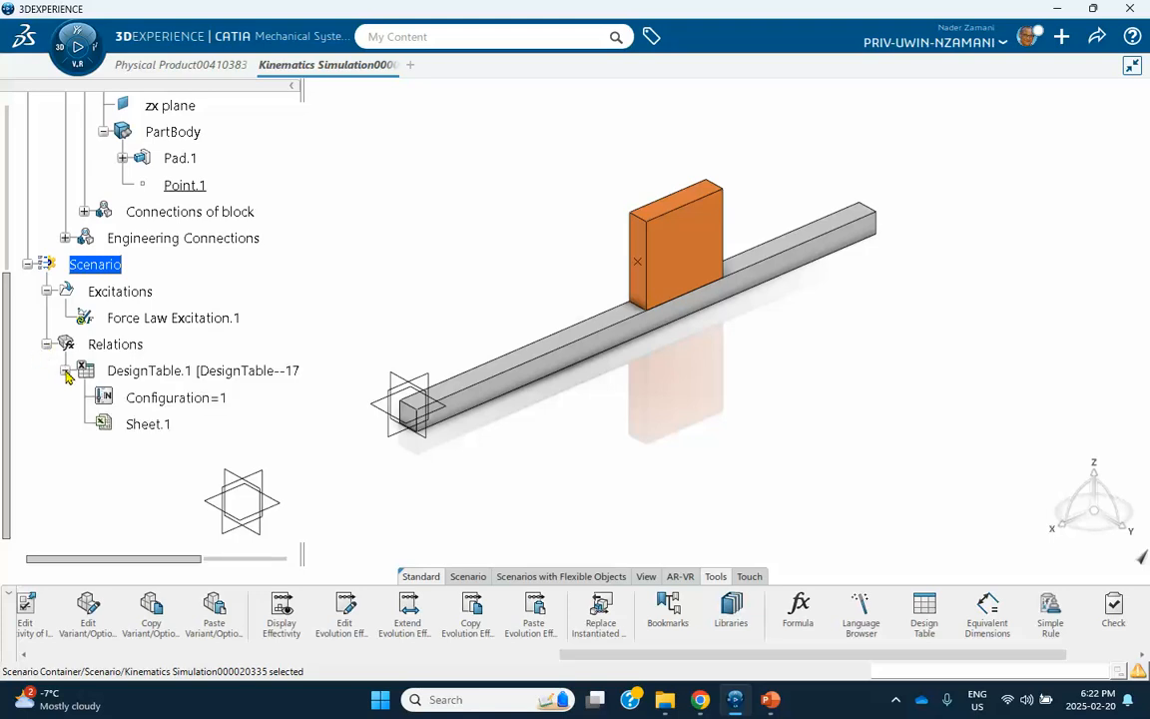
pyautogui.doubleClick(215, 318)
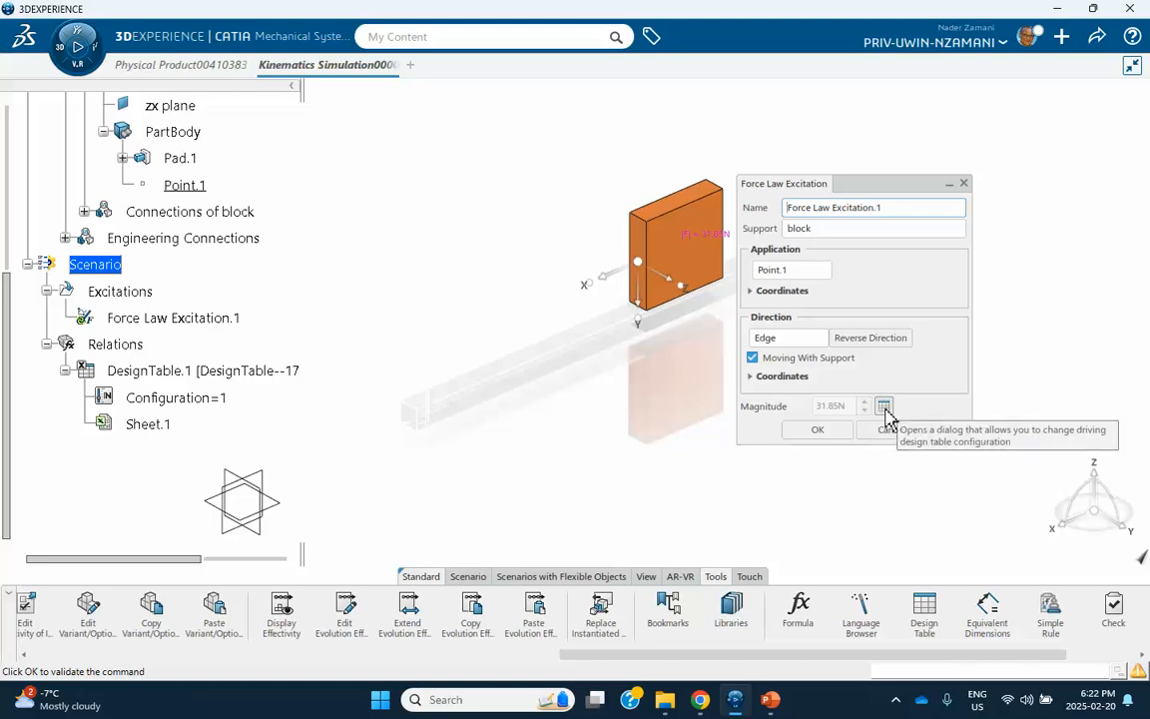
pyautogui.click(817, 429)
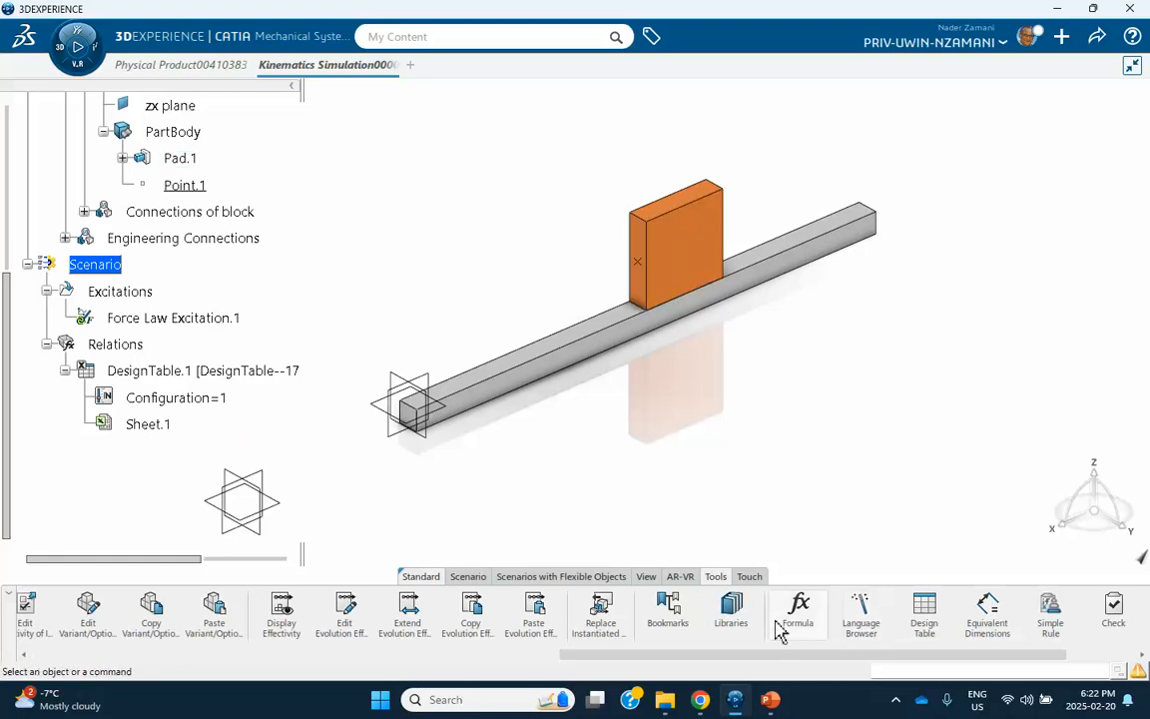
# Add a Position, Speed and Acceleration probe to the scenario with the block's Point.1 as support, keeping the default name and reference product
pyautogui.scroll(-5, 779, 629)
pyautogui.click(488, 579)
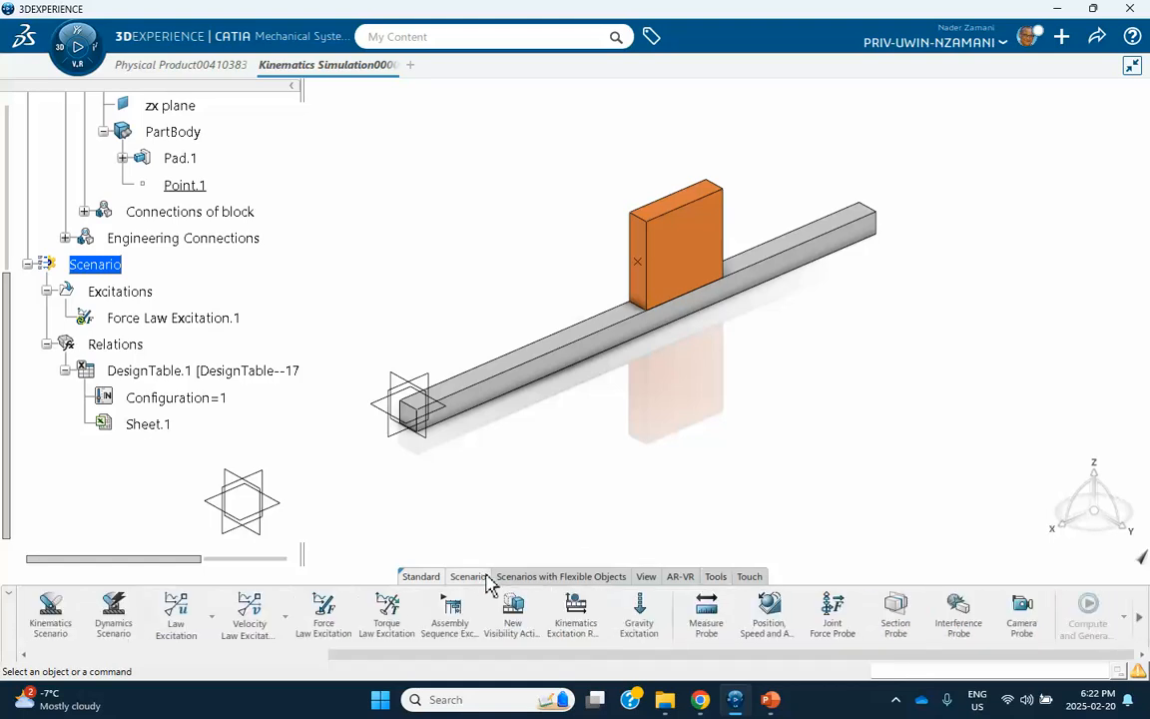
pyautogui.click(756, 617)
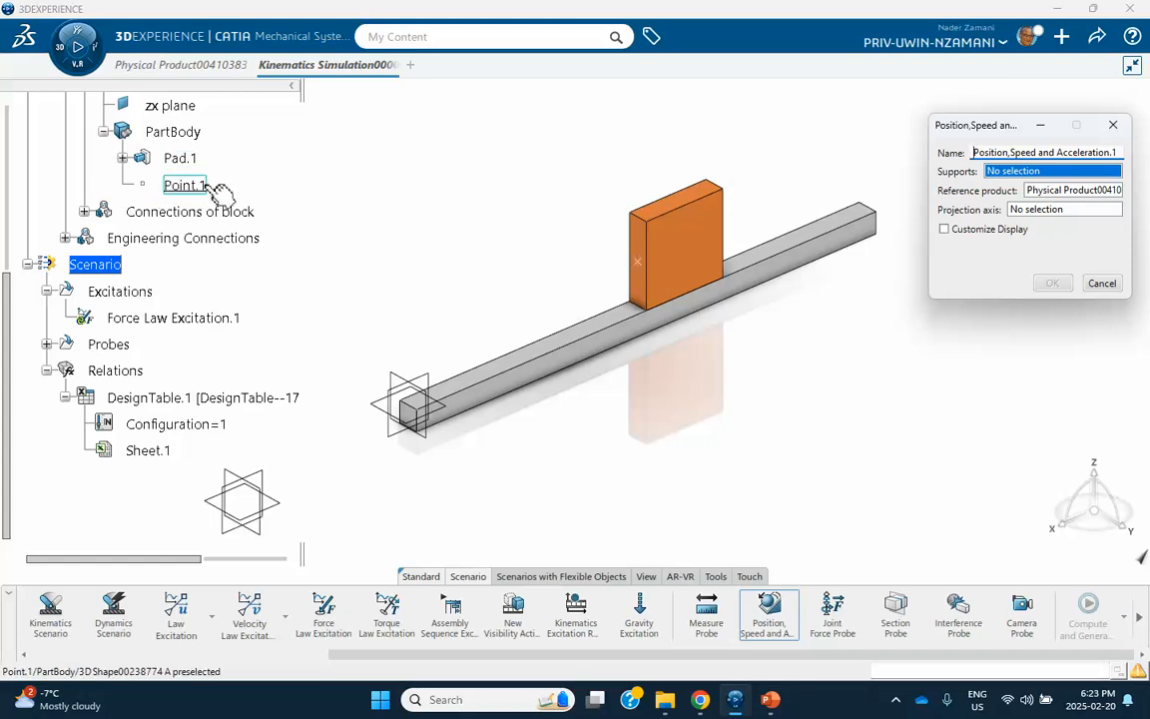
pyautogui.scroll(3, 190, 185)
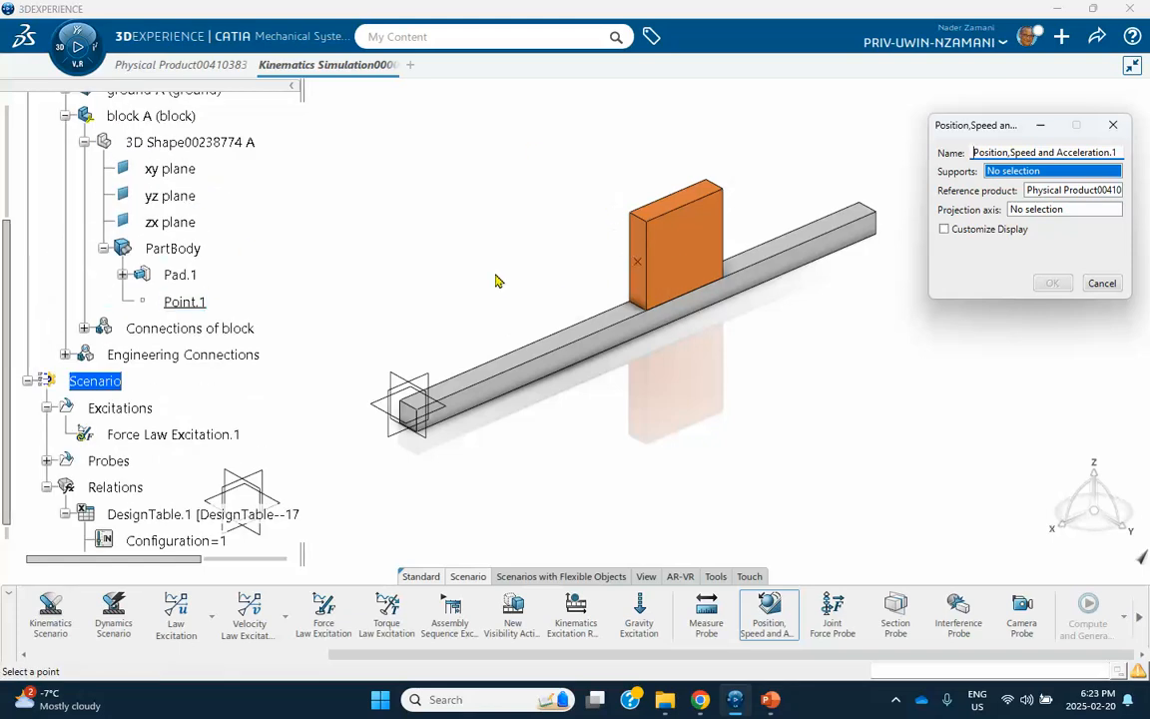
pyautogui.click(184, 302)
pyautogui.click(1061, 311)
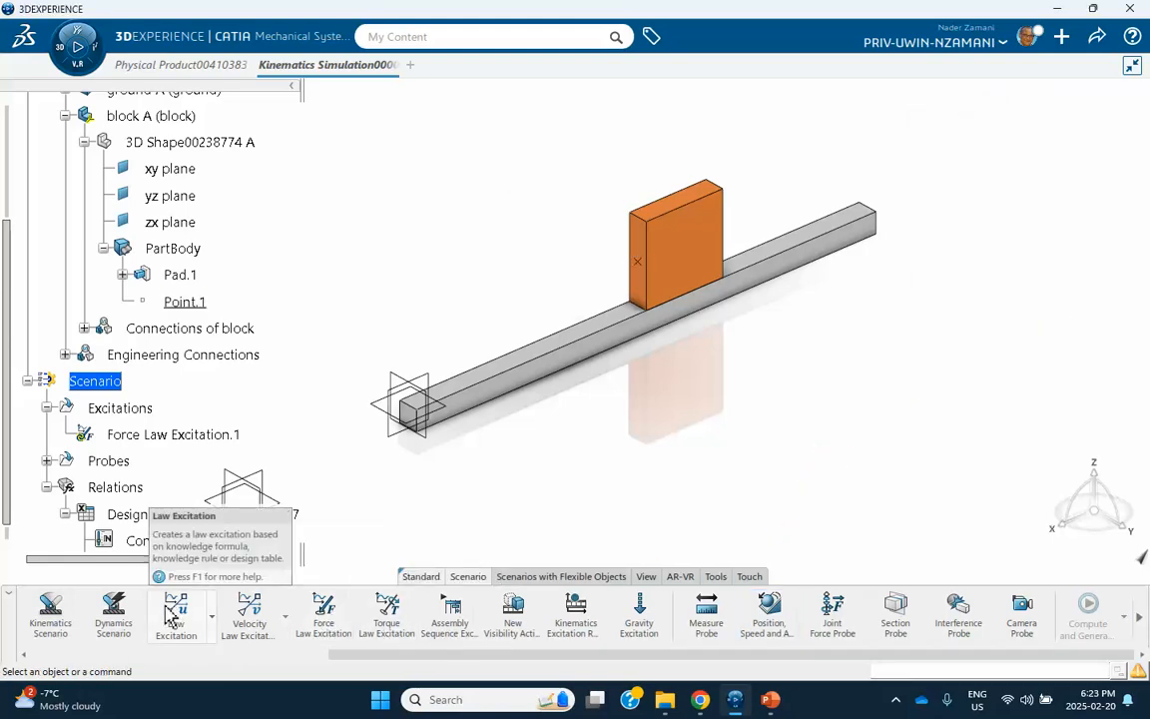
# Create a dynamics scenario that references the force law excitation and the Position, Speed and Acceleration probe
pyautogui.click(114, 613)
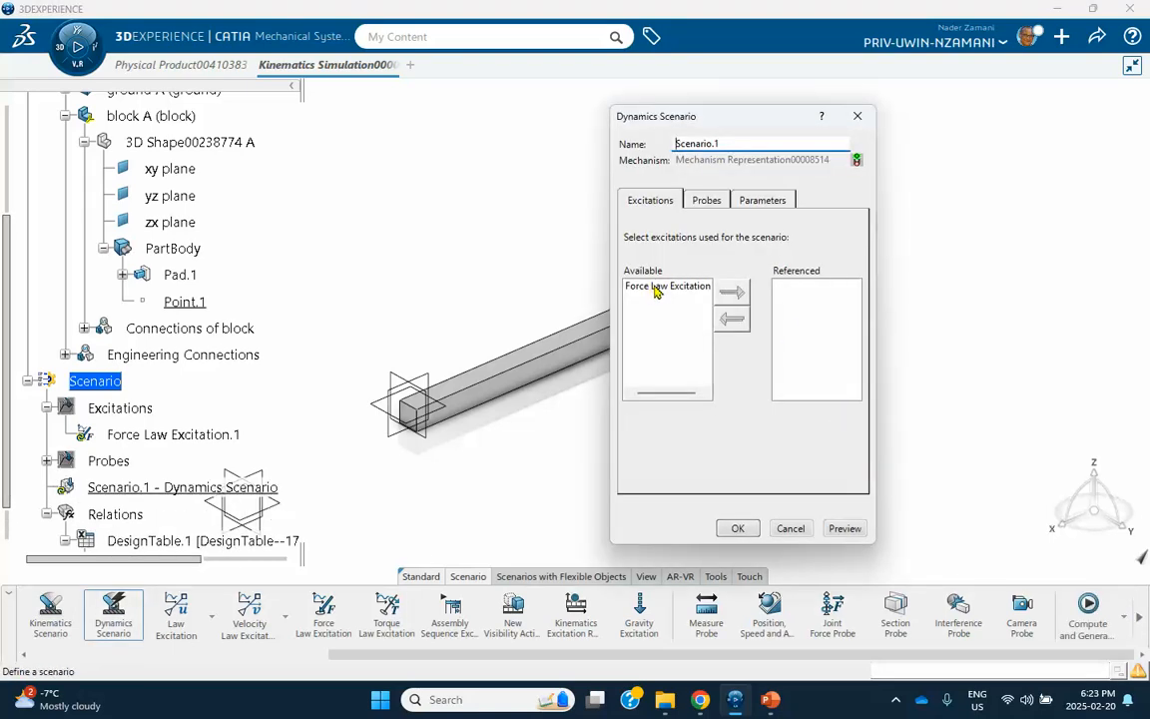
pyautogui.click(653, 288)
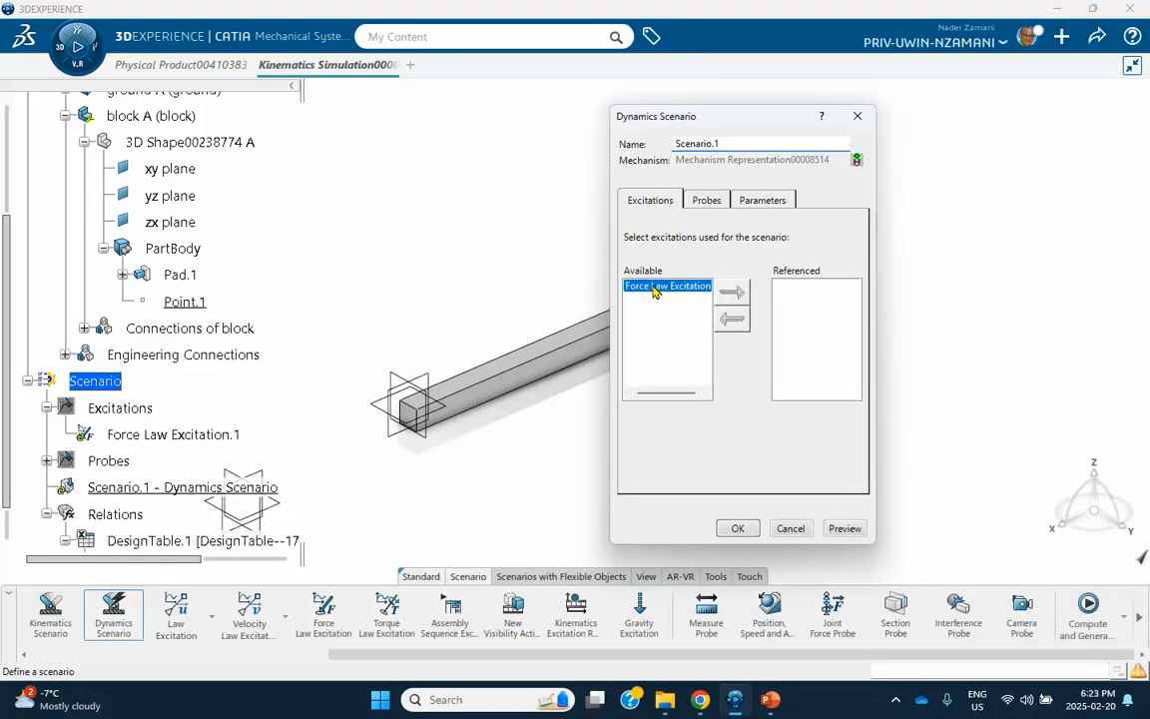
pyautogui.click(731, 294)
pyautogui.click(705, 200)
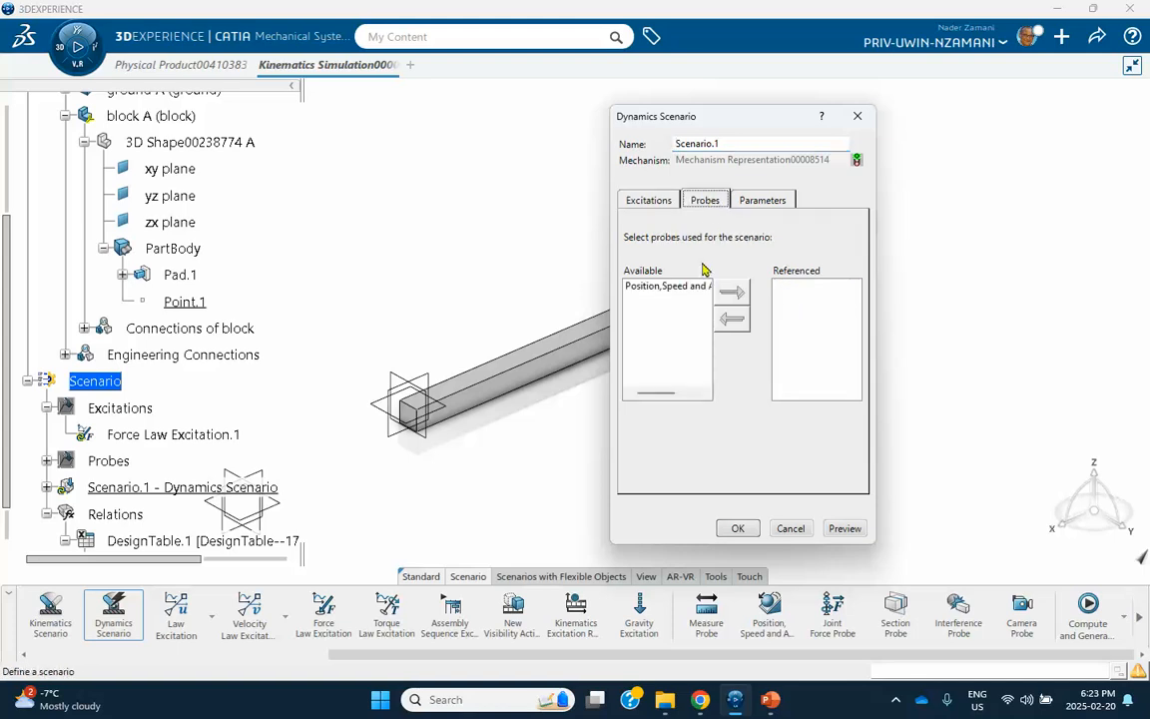
pyautogui.click(667, 286)
pyautogui.click(731, 294)
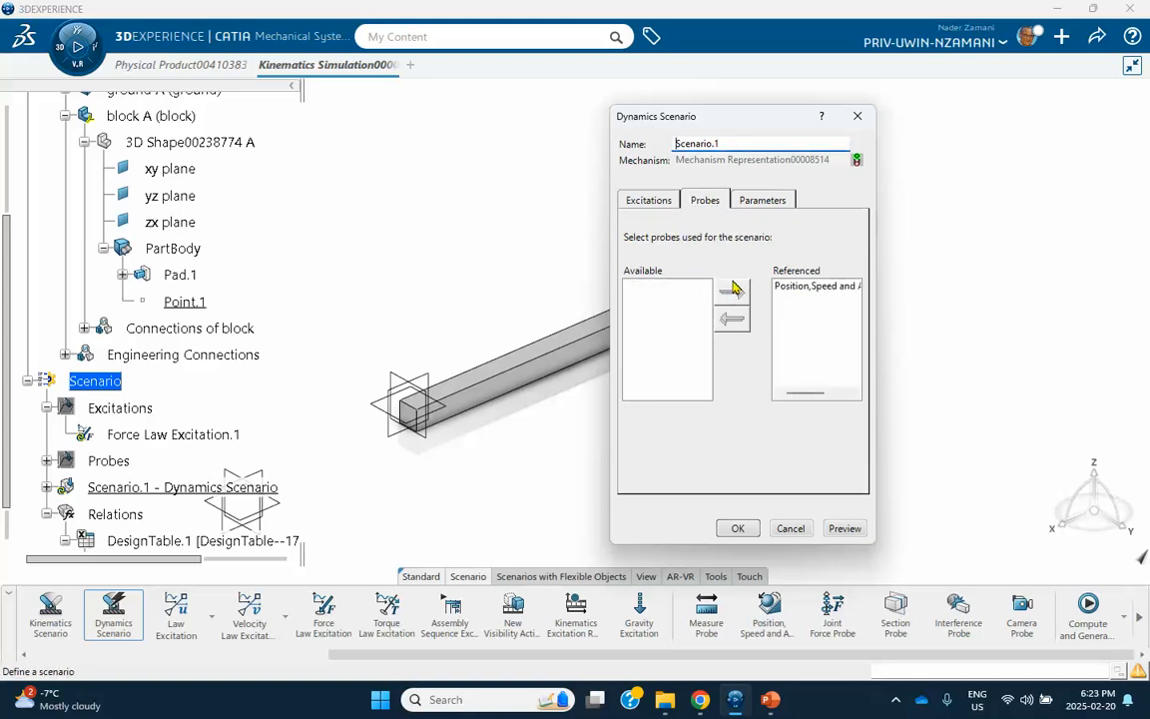
# Set the scenario's integrator type to Symplectic Euler and its end time to 4 s
pyautogui.click(763, 200)
pyautogui.click(748, 331)
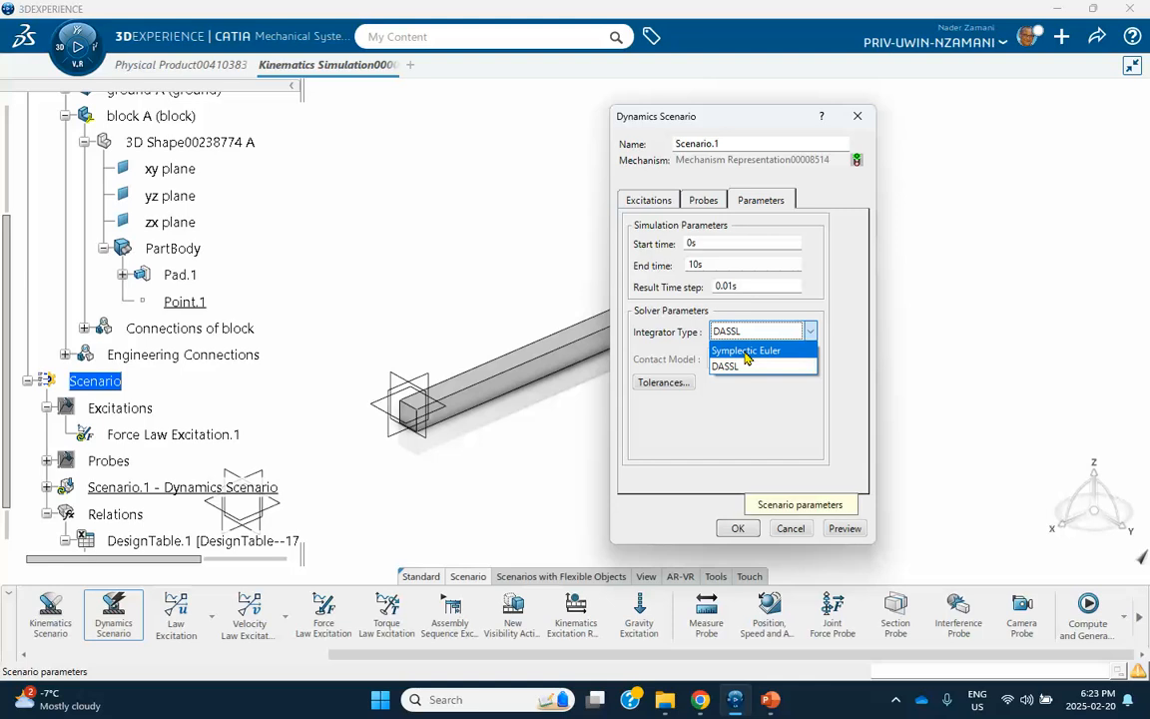
pyautogui.click(746, 352)
pyautogui.moveTo(727, 263); pyautogui.dragTo(621, 265)
pyautogui.write('4')
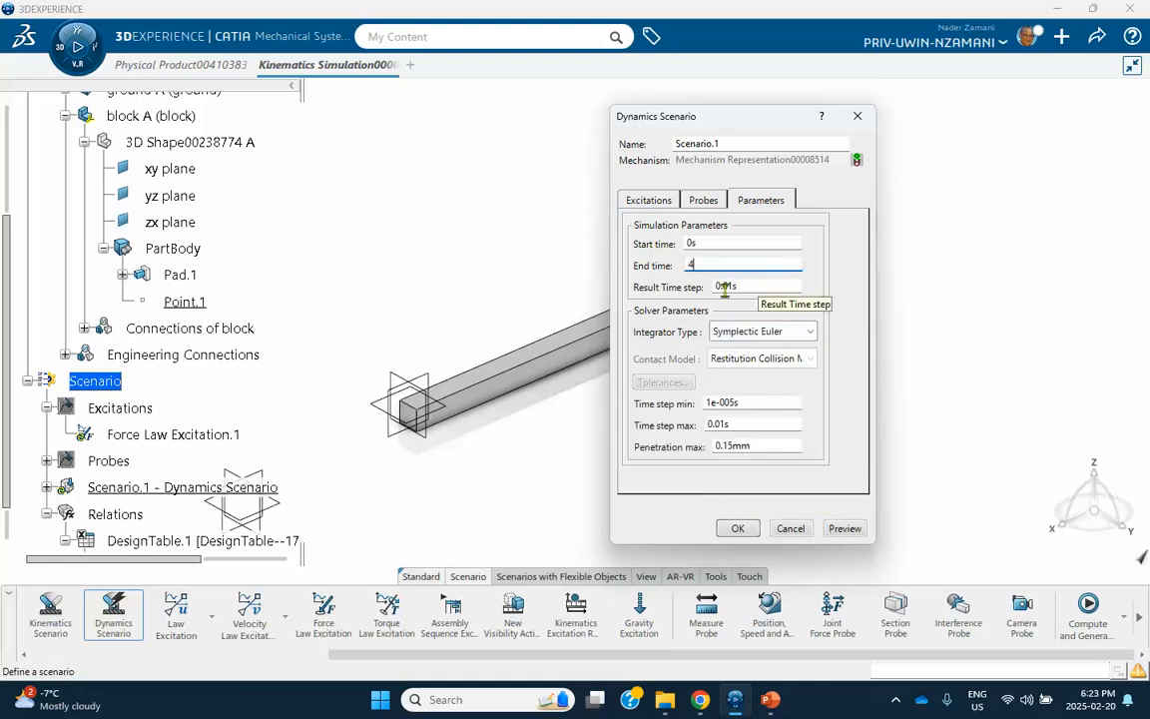
# Switch to the PowerPoint tutorial, check the dynamics scenario parameters on slide 11, and return to 3DEXPERIENCE
pyautogui.click(770, 700)
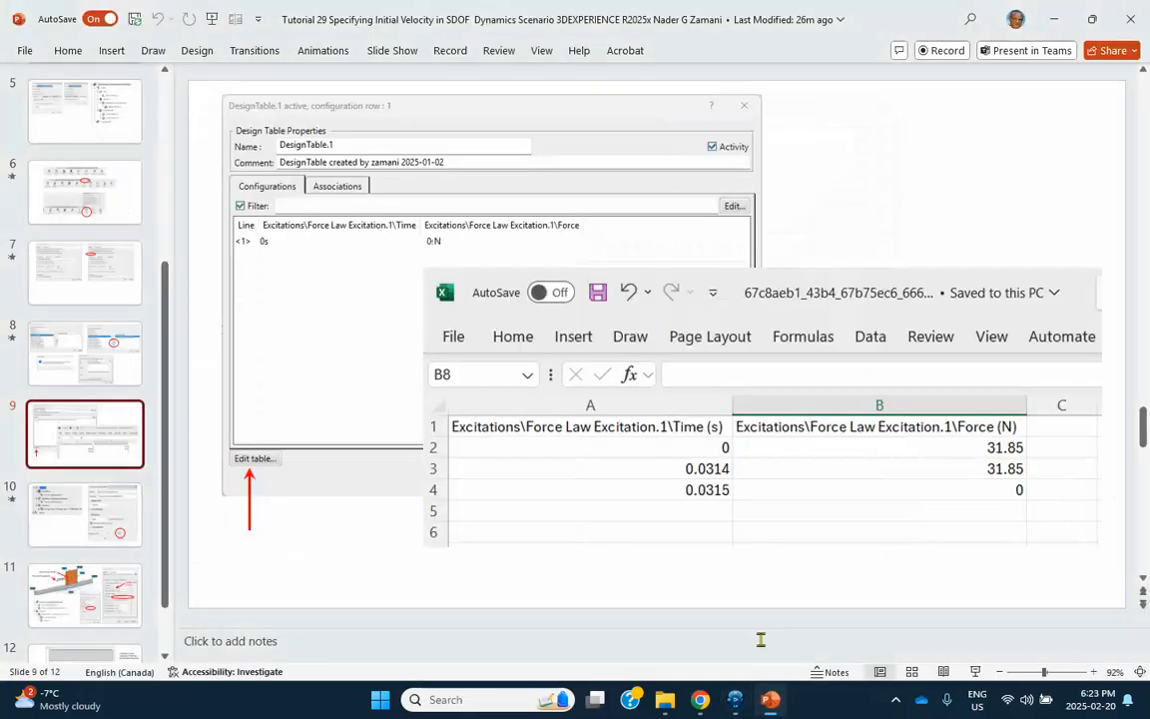
pyautogui.scroll(-1, 89, 413)
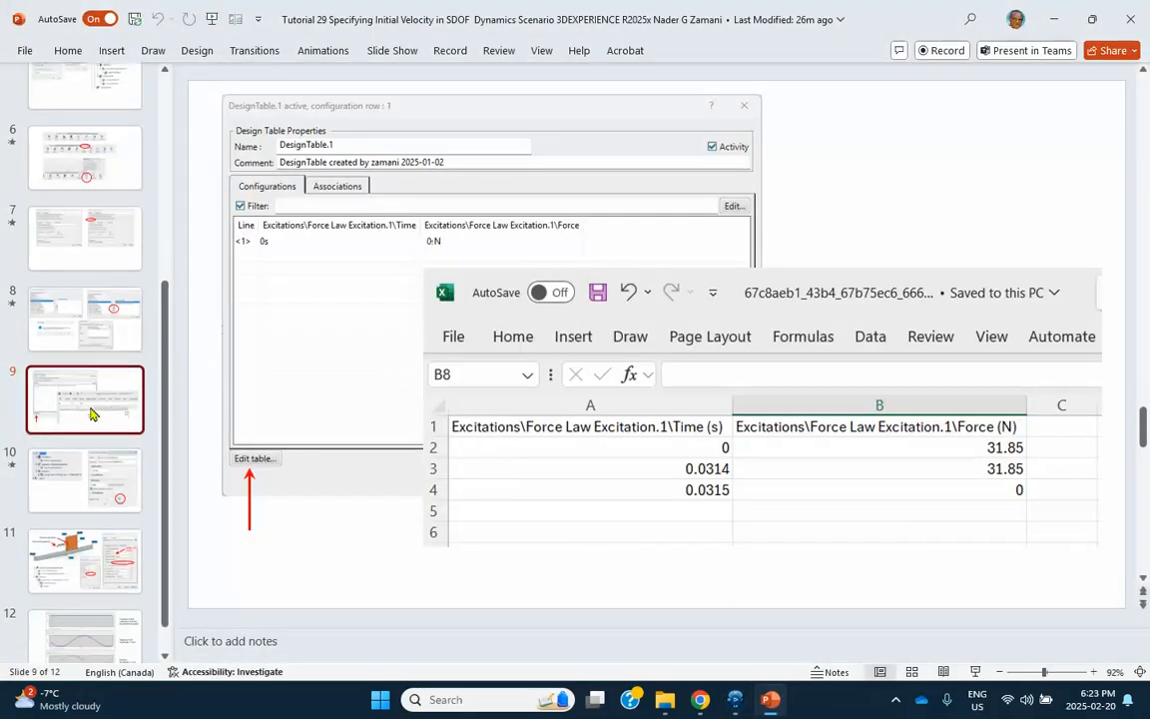
pyautogui.click(90, 544)
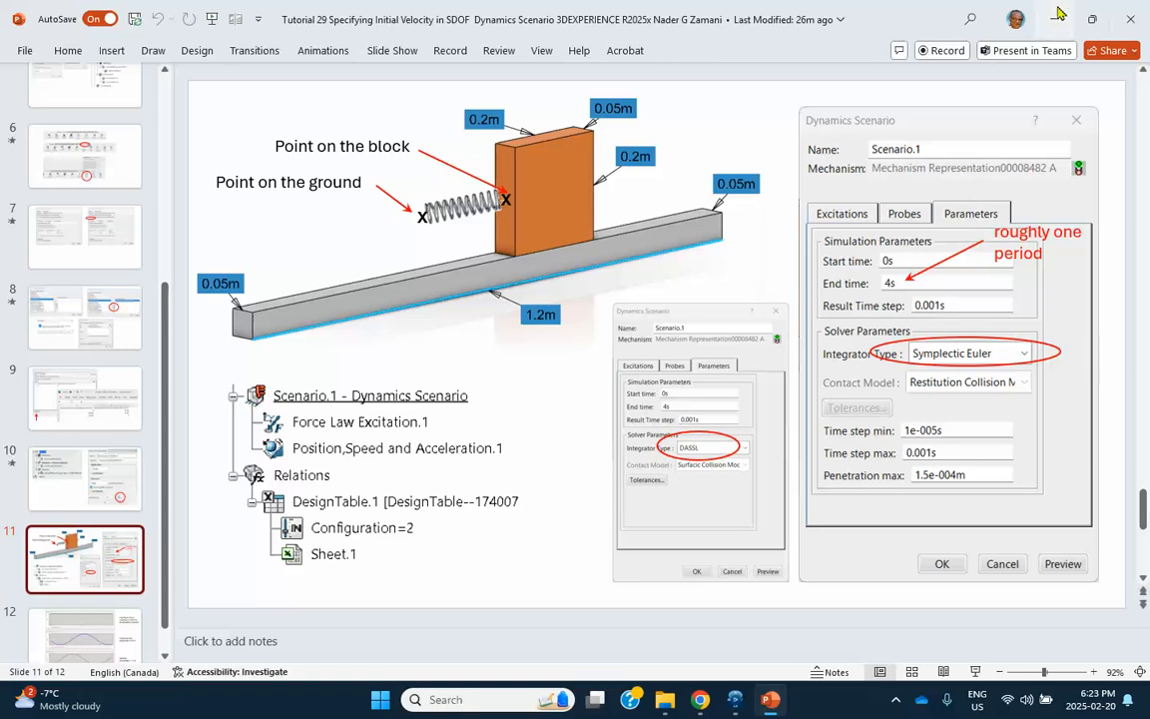
pyautogui.hotkey('alt', 'Tab')
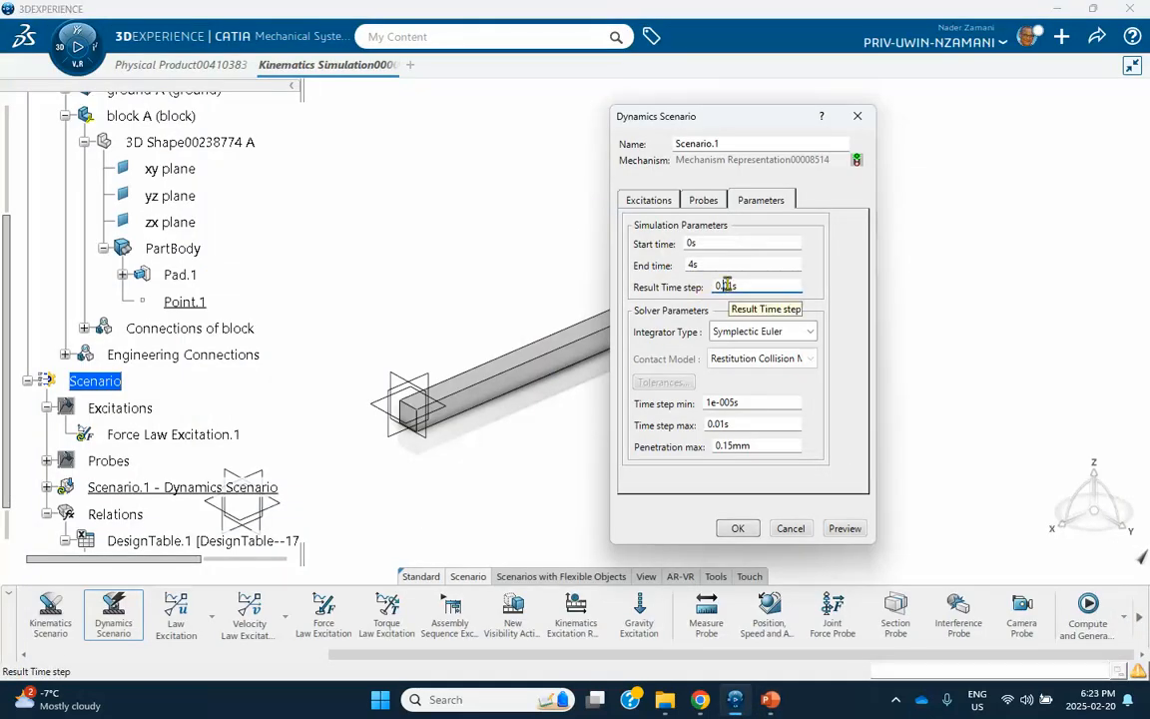
# Set the scenario's result time step and maximum solver time step to 0.001 s and accept the scenario
pyautogui.click(726, 286)
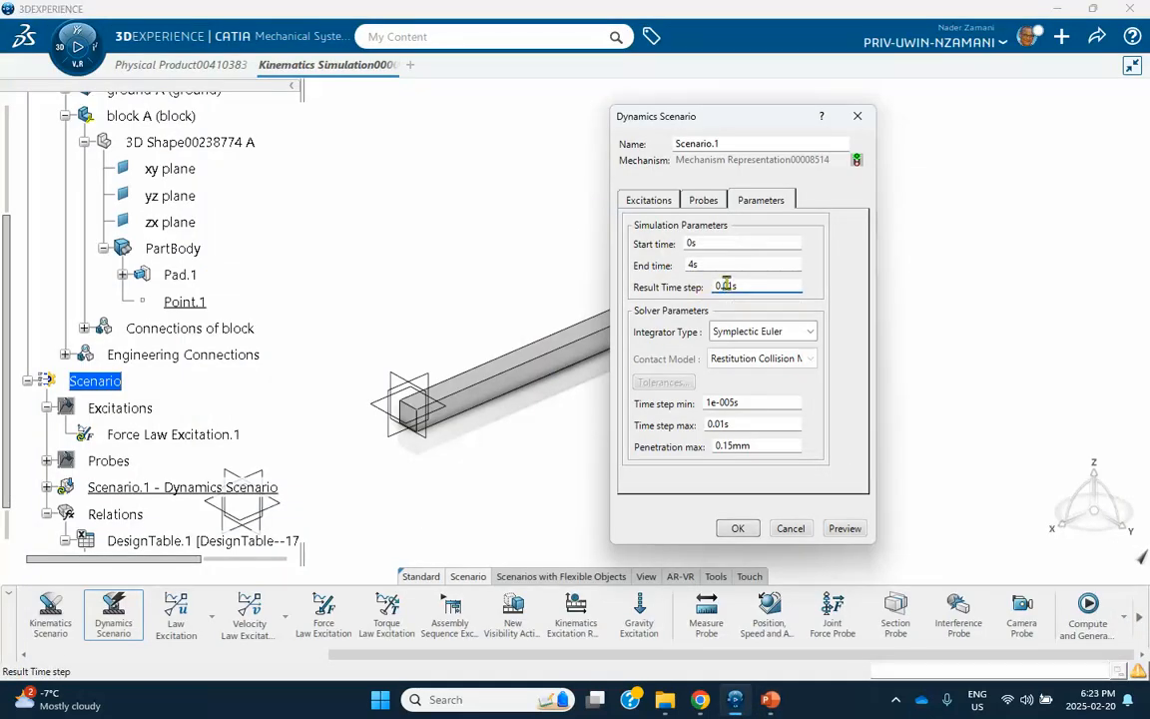
pyautogui.click(719, 424)
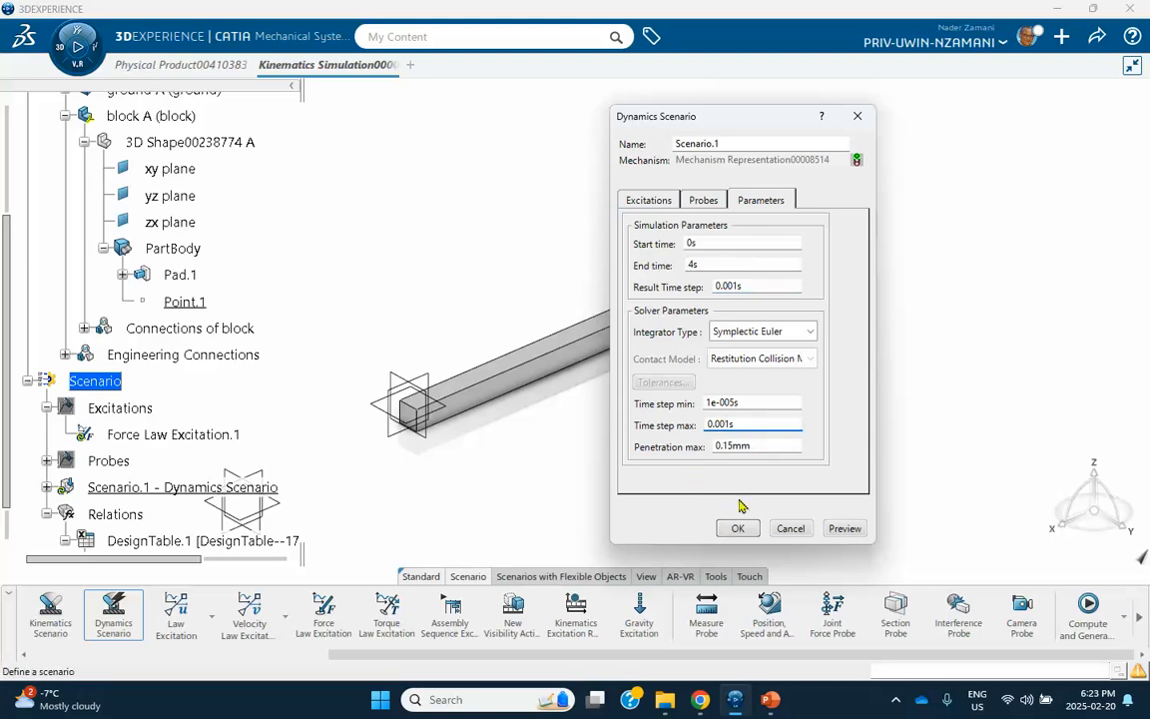
pyautogui.click(736, 528)
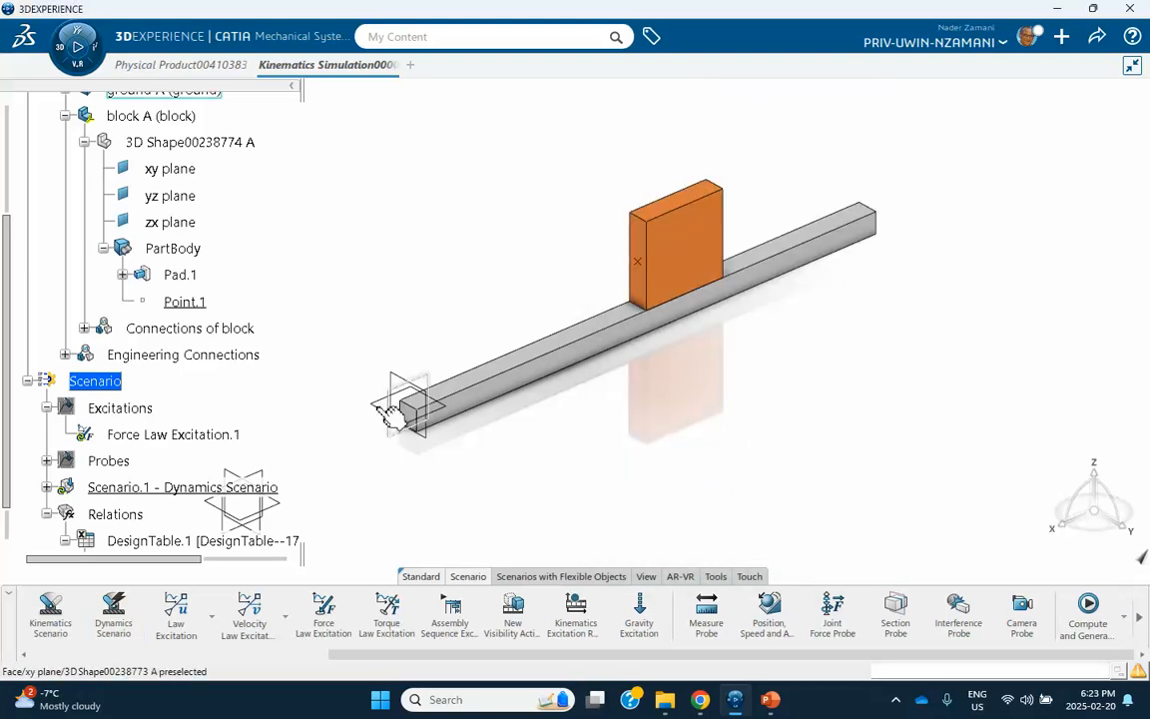
# Force the computation of the dynamics scenario Scenario.1 and generate its results
pyautogui.scroll(-3, 231, 290)
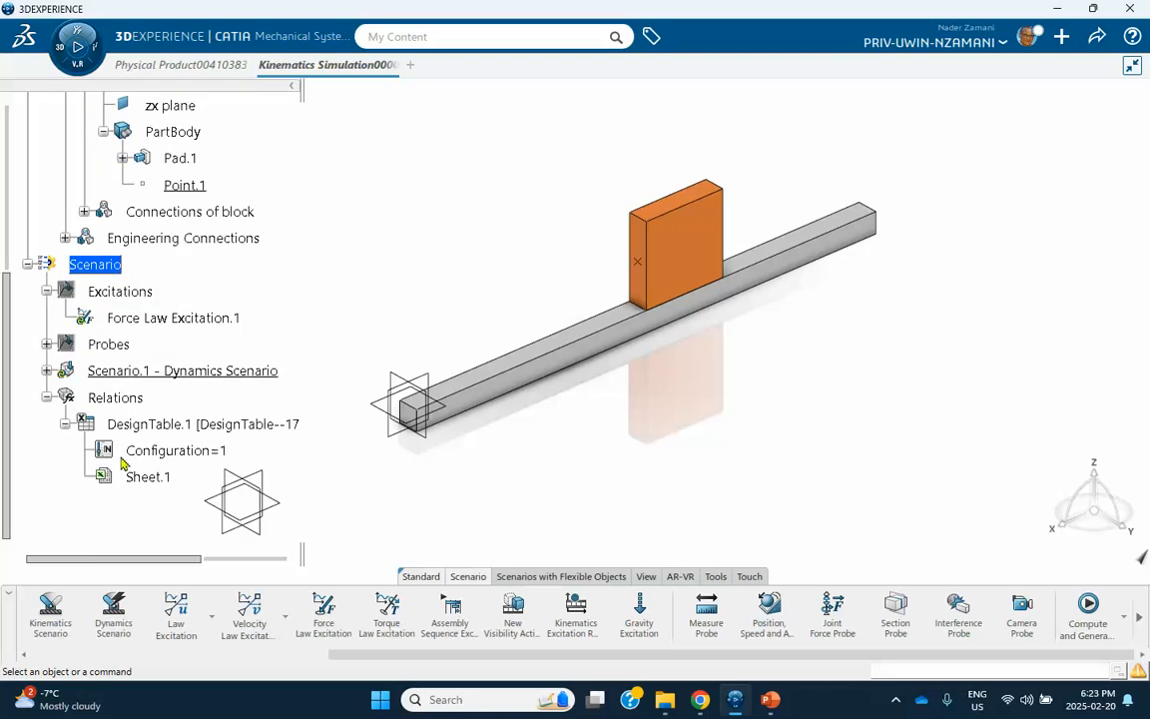
pyautogui.rightClick(190, 370)
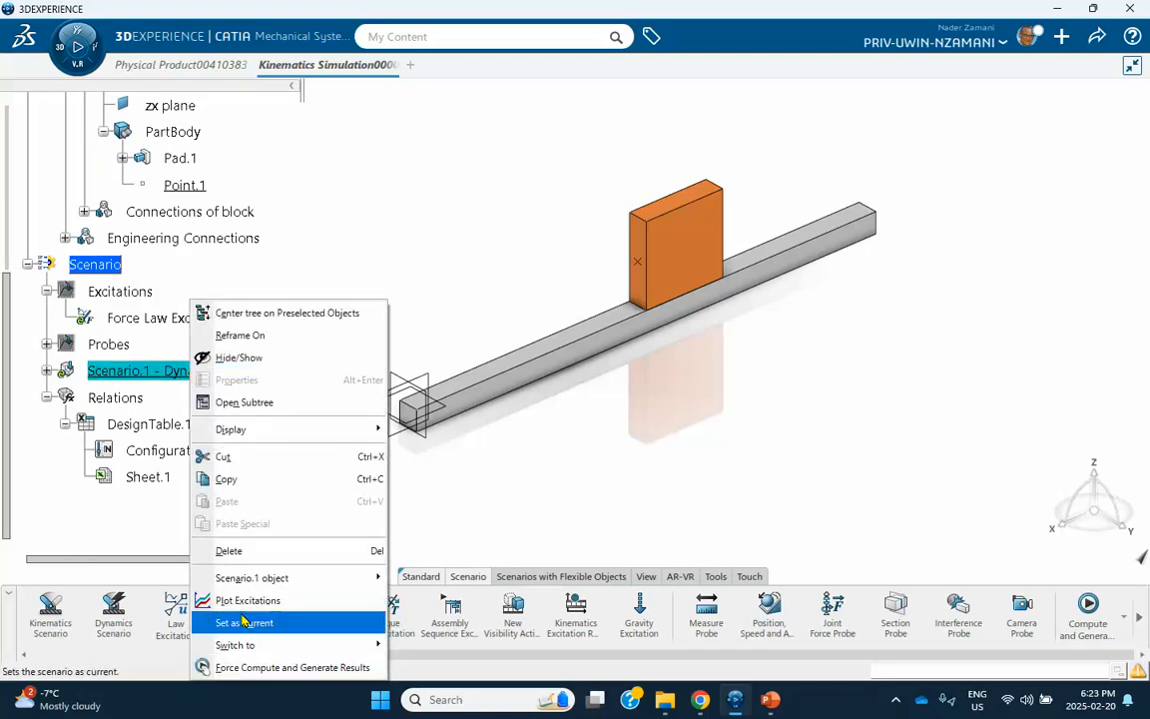
pyautogui.click(478, 147)
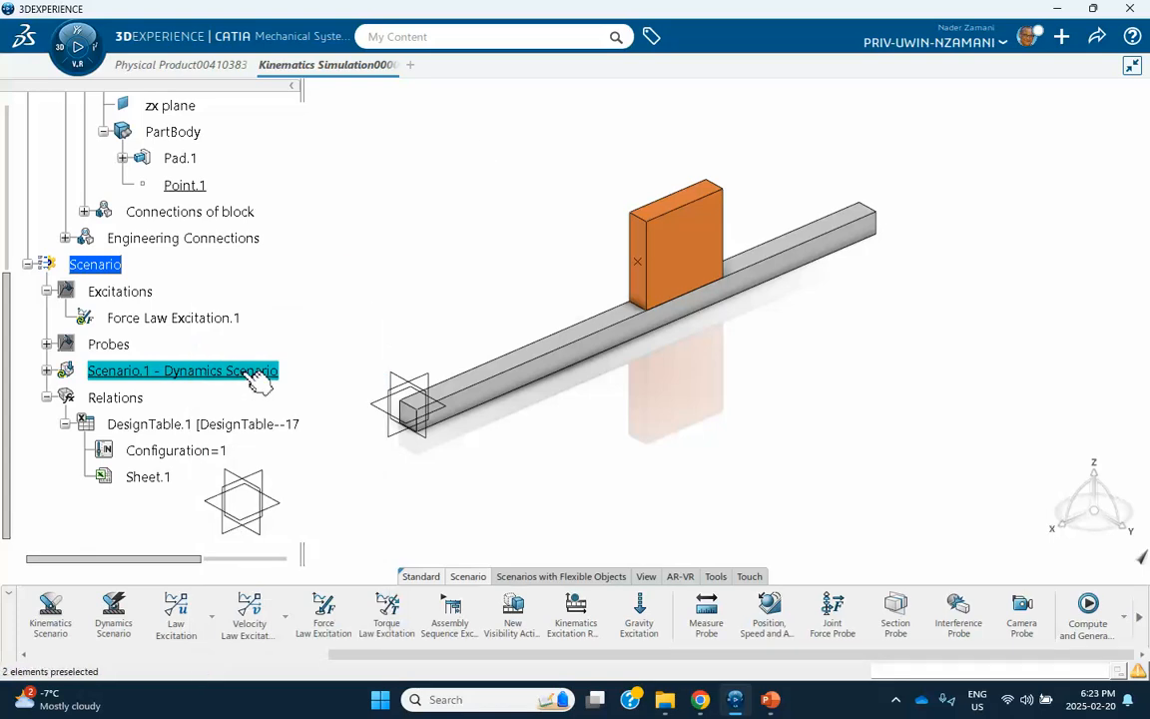
pyautogui.rightClick(246, 371)
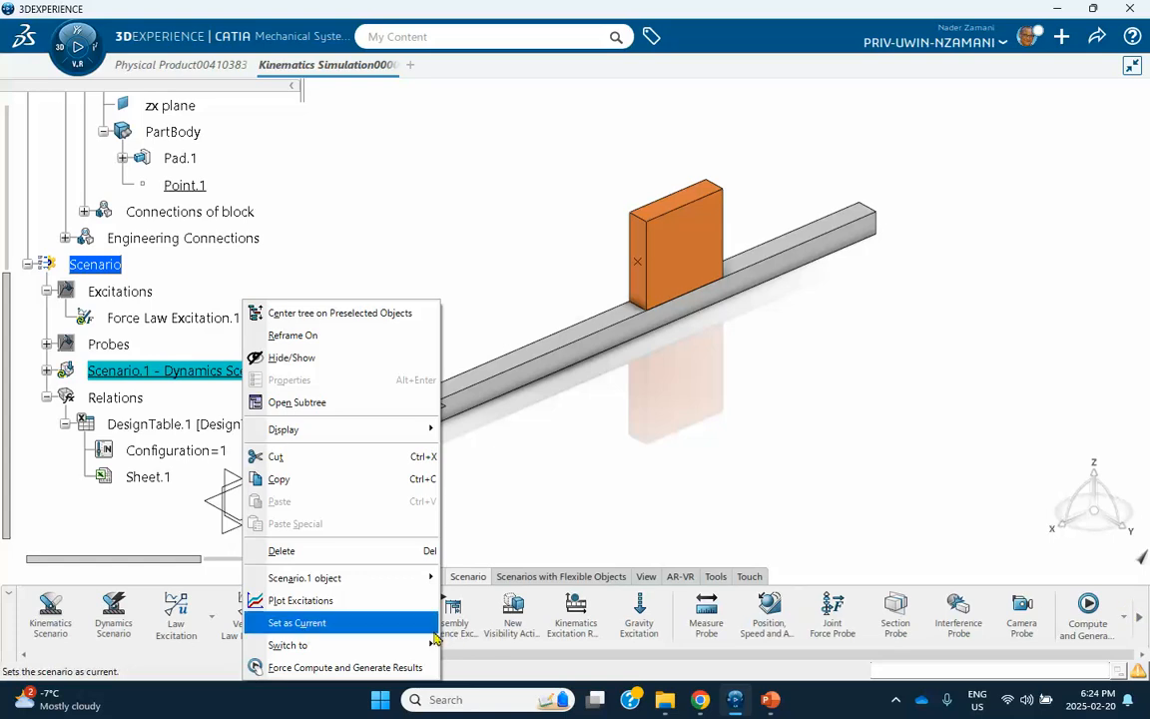
pyautogui.click(381, 666)
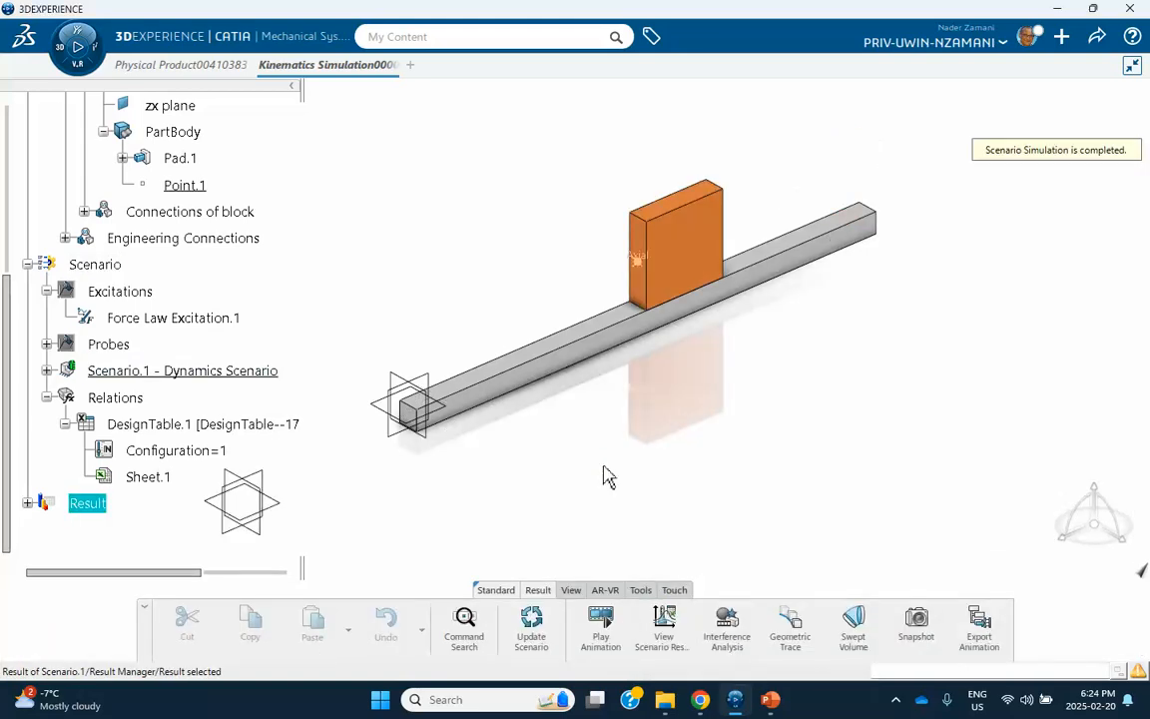
# Open the scenario results, deselect all parameters, and plot only the X_Force of Force Law Excitation.1
pyautogui.click(665, 629)
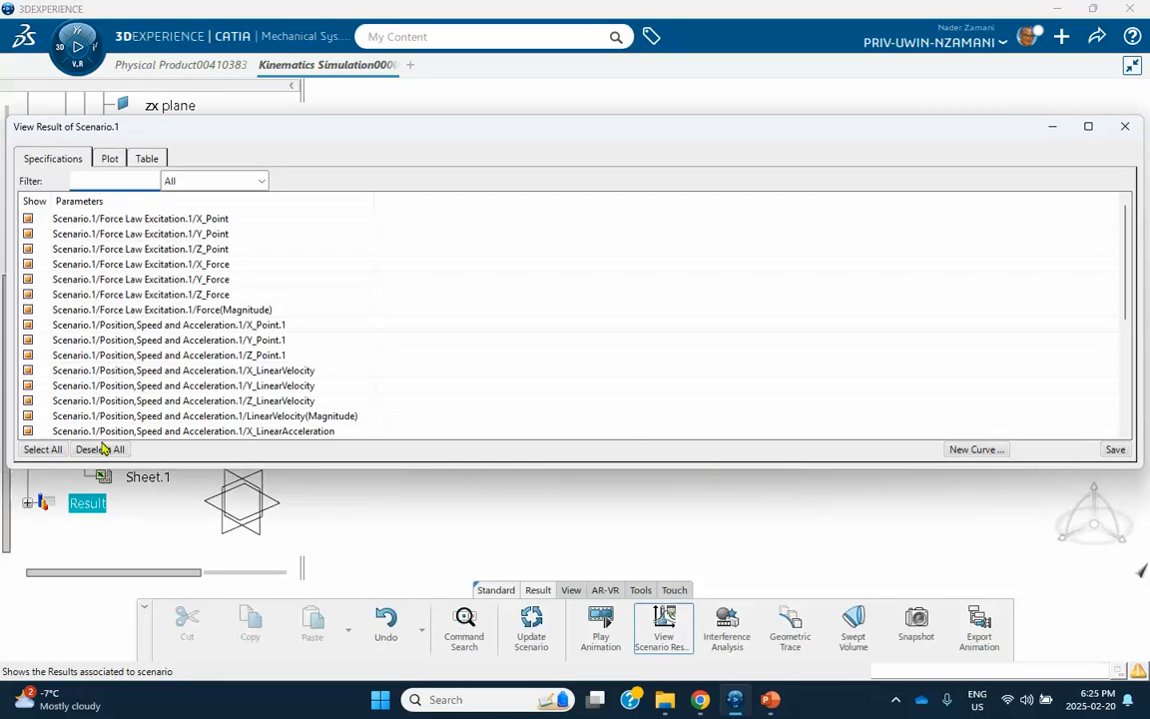
pyautogui.click(100, 449)
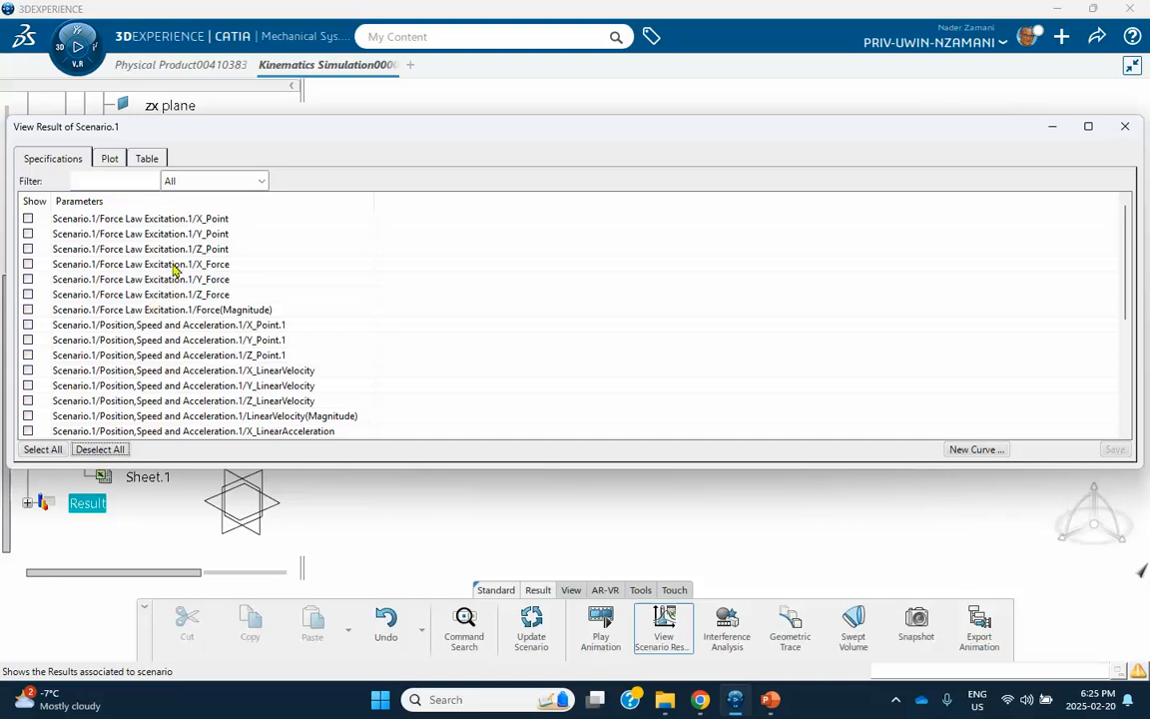
pyautogui.click(29, 264)
pyautogui.click(109, 158)
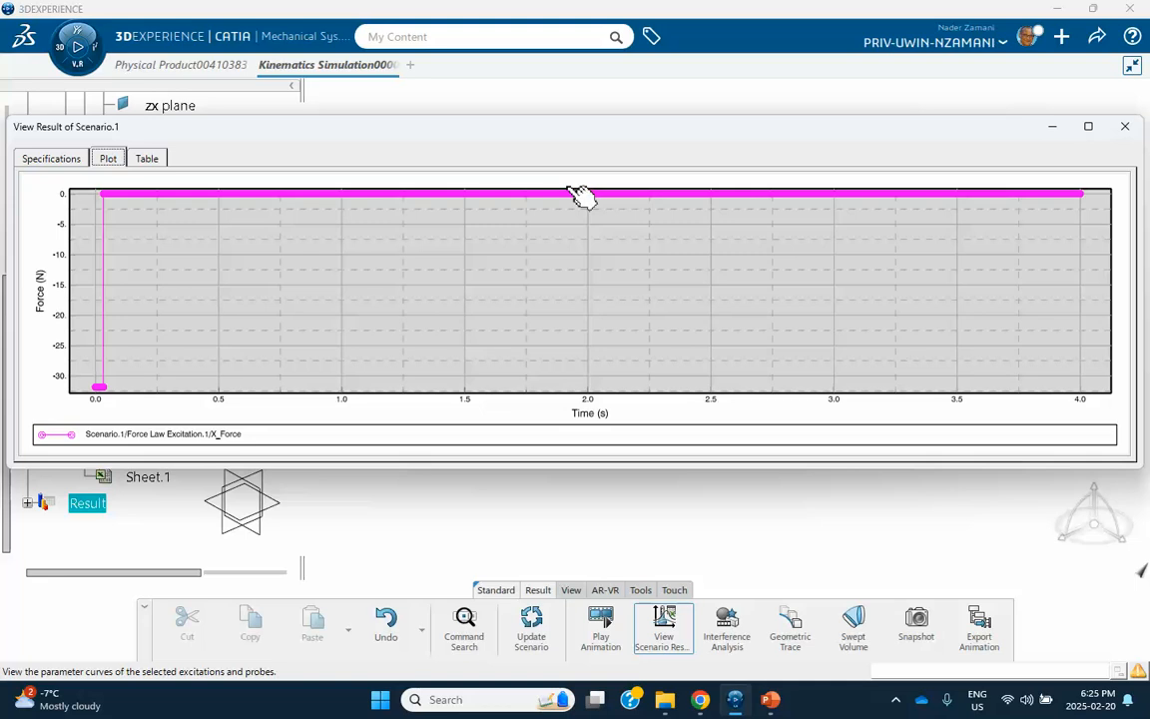
# Replace the force curve with the probe's X_Point.1 position, view its plot, and close the results
pyautogui.click(50, 158)
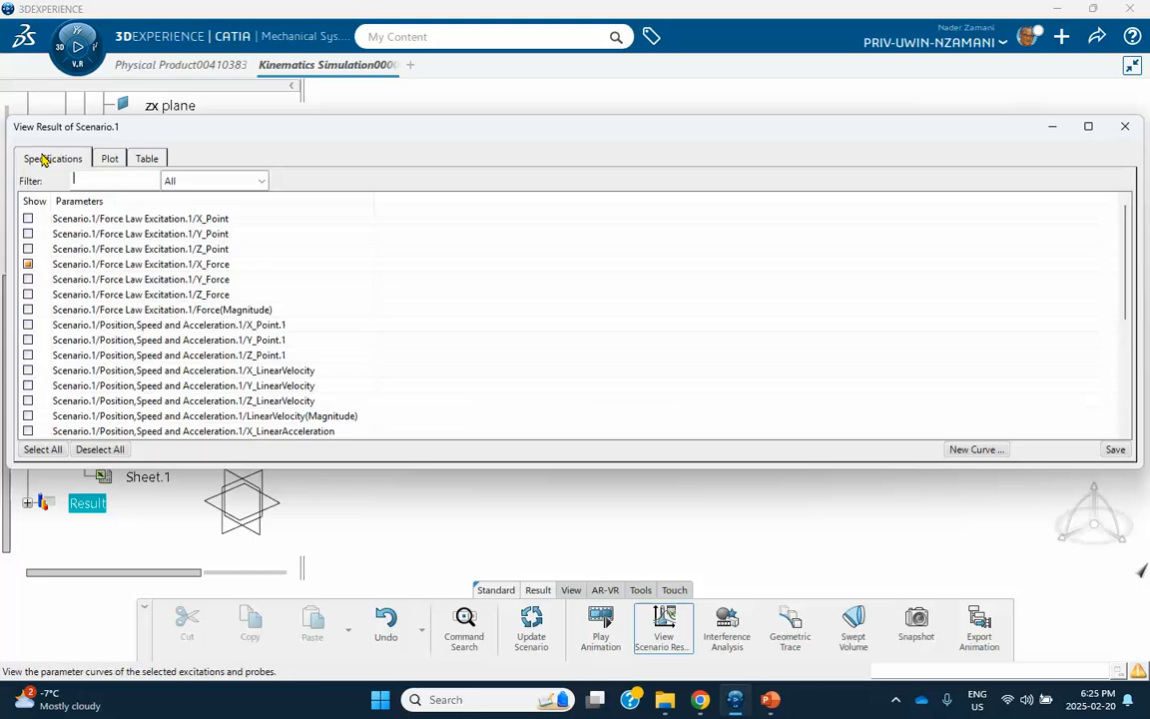
pyautogui.click(27, 266)
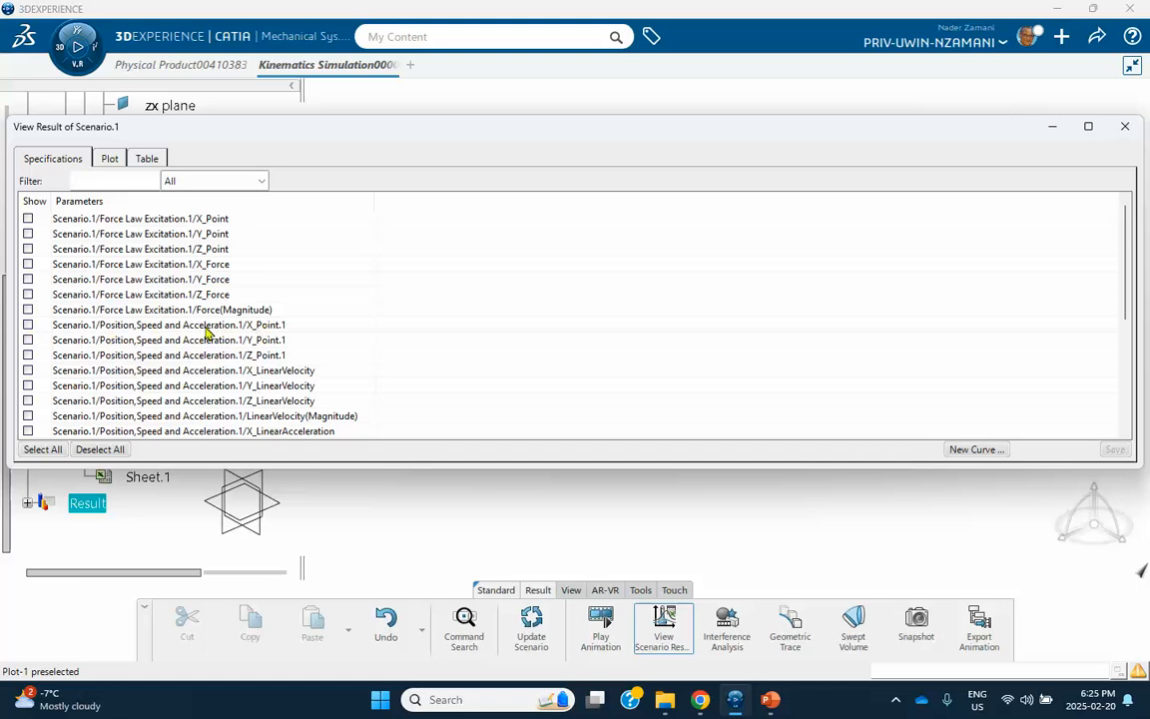
pyautogui.click(28, 325)
pyautogui.click(109, 161)
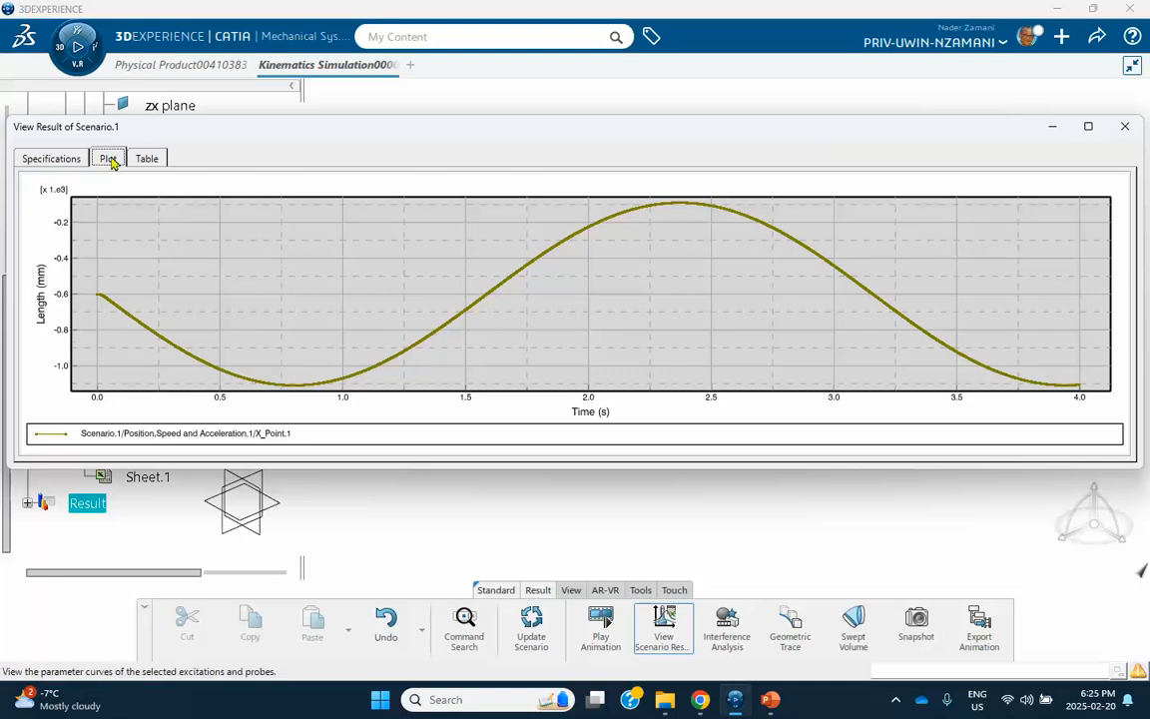
pyautogui.click(1123, 130)
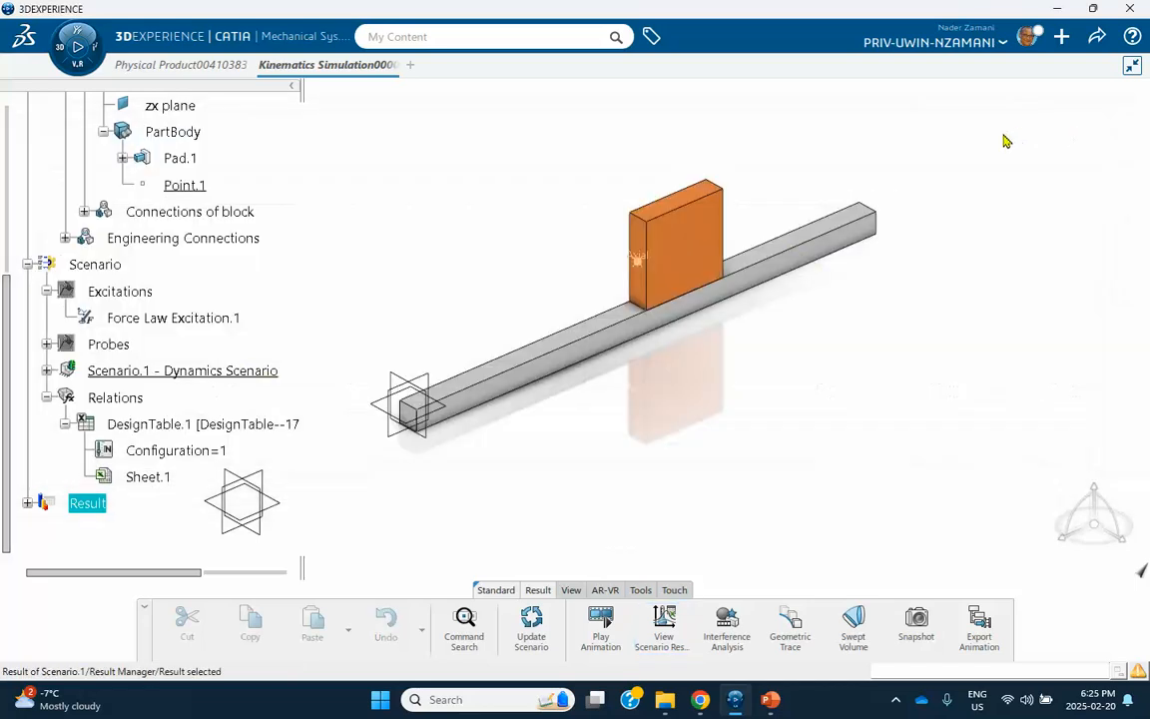
# Open the units preferences and sort the list alphabetically by magnitude
pyautogui.click(1096, 40)
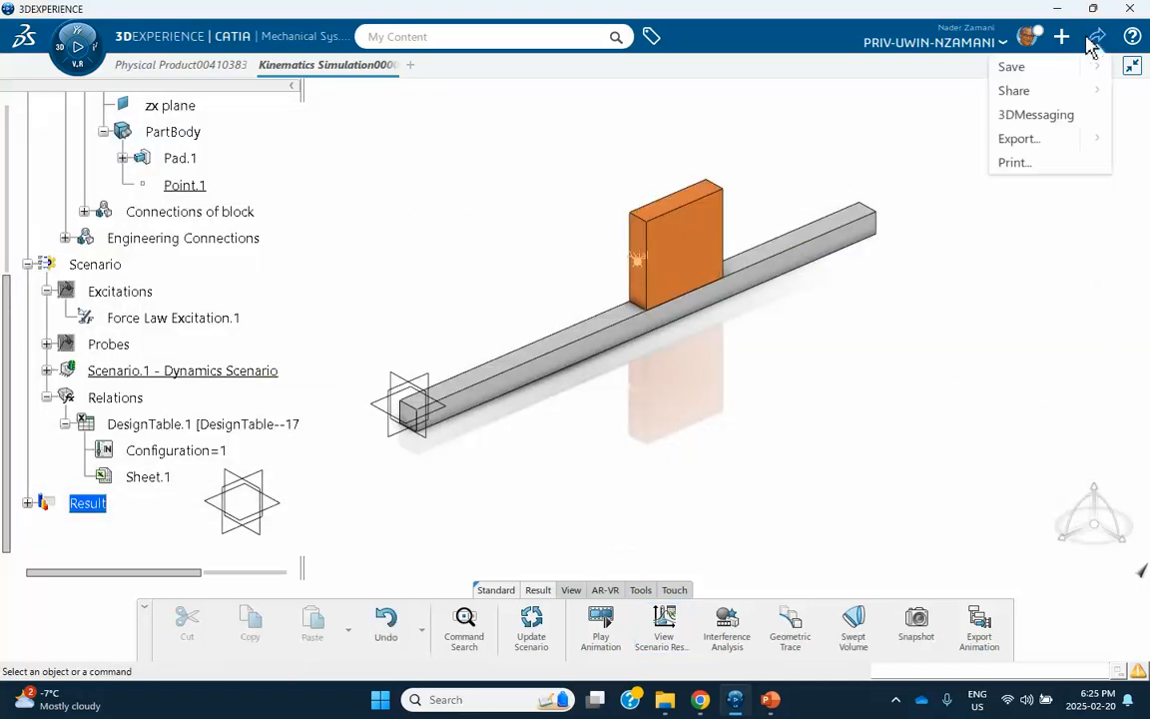
pyautogui.click(1024, 40)
pyautogui.click(1025, 42)
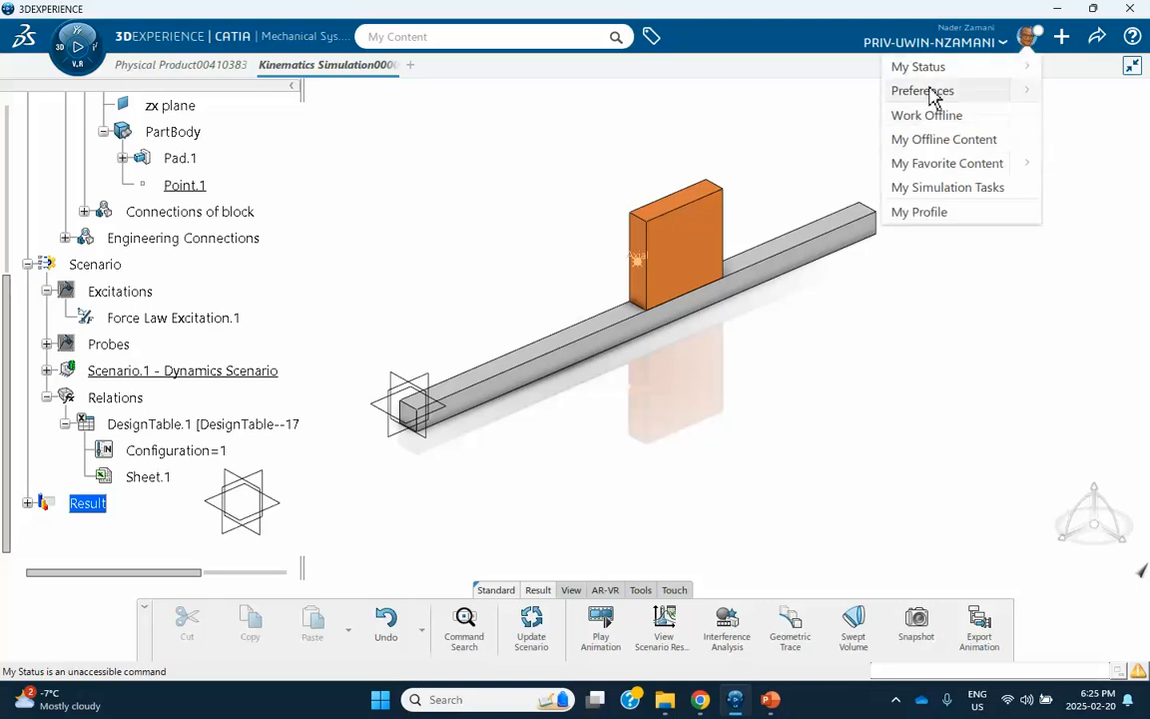
pyautogui.click(918, 92)
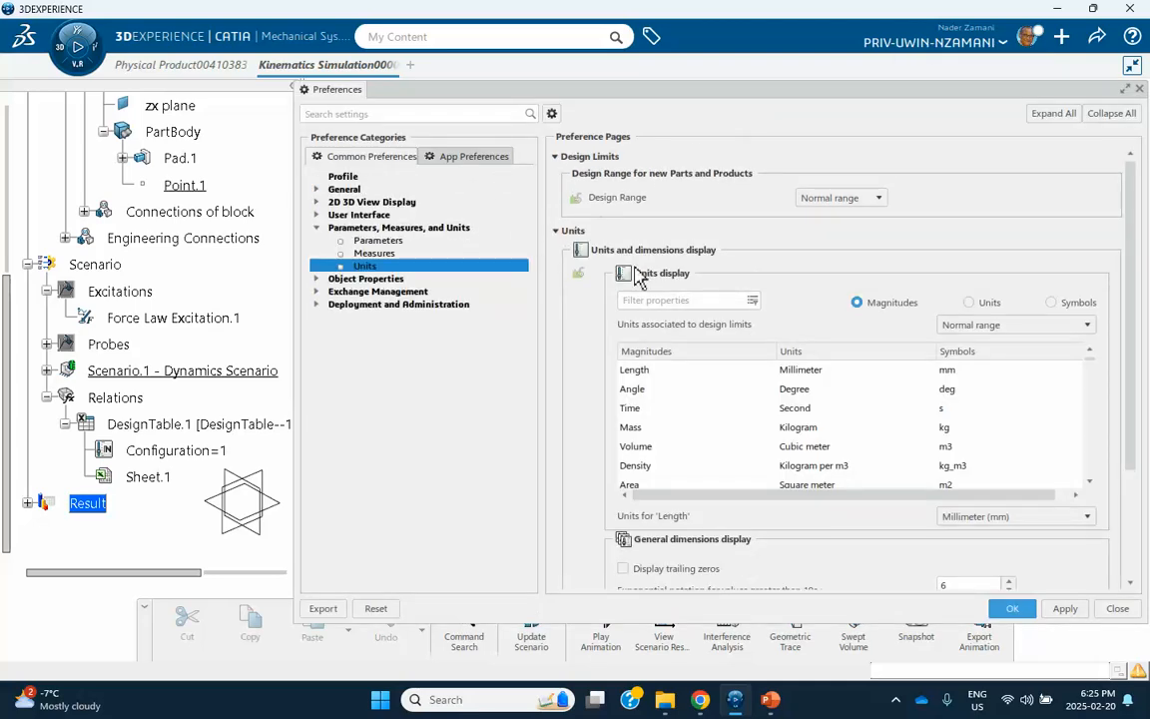
pyautogui.click(658, 353)
# Find the Displacement magnitude in the units list and set its unit to Meter (m)
pyautogui.scroll(-15, 661, 361)
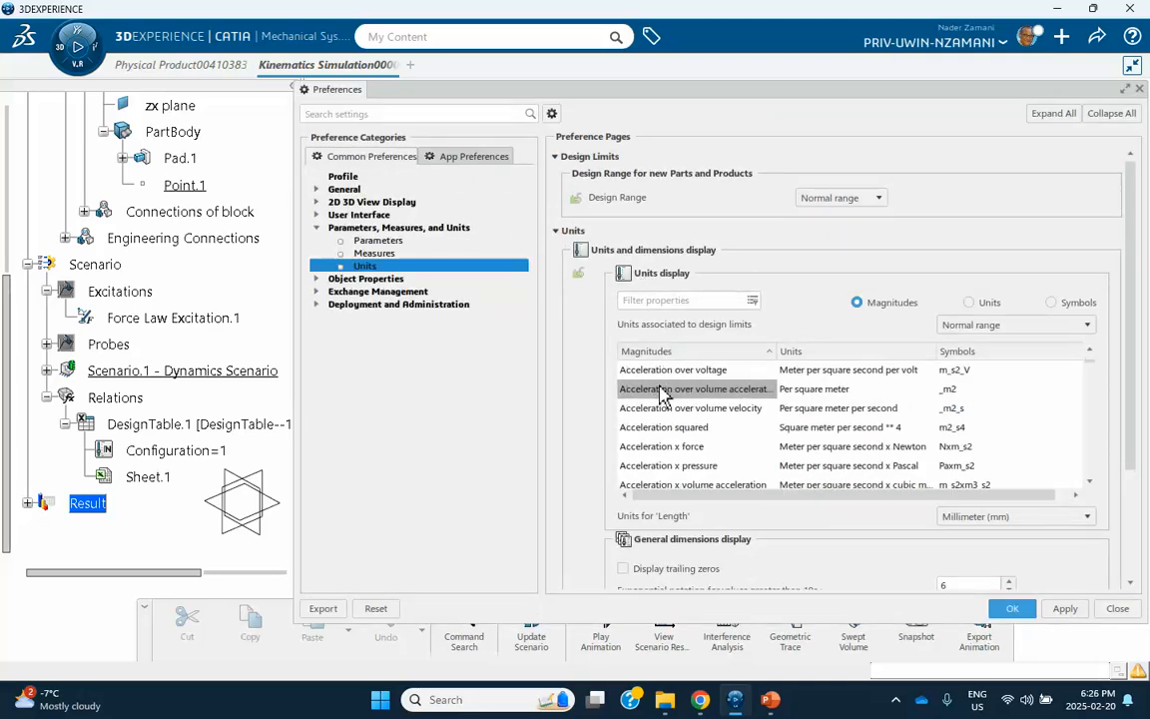
pyautogui.scroll(2, 671, 378)
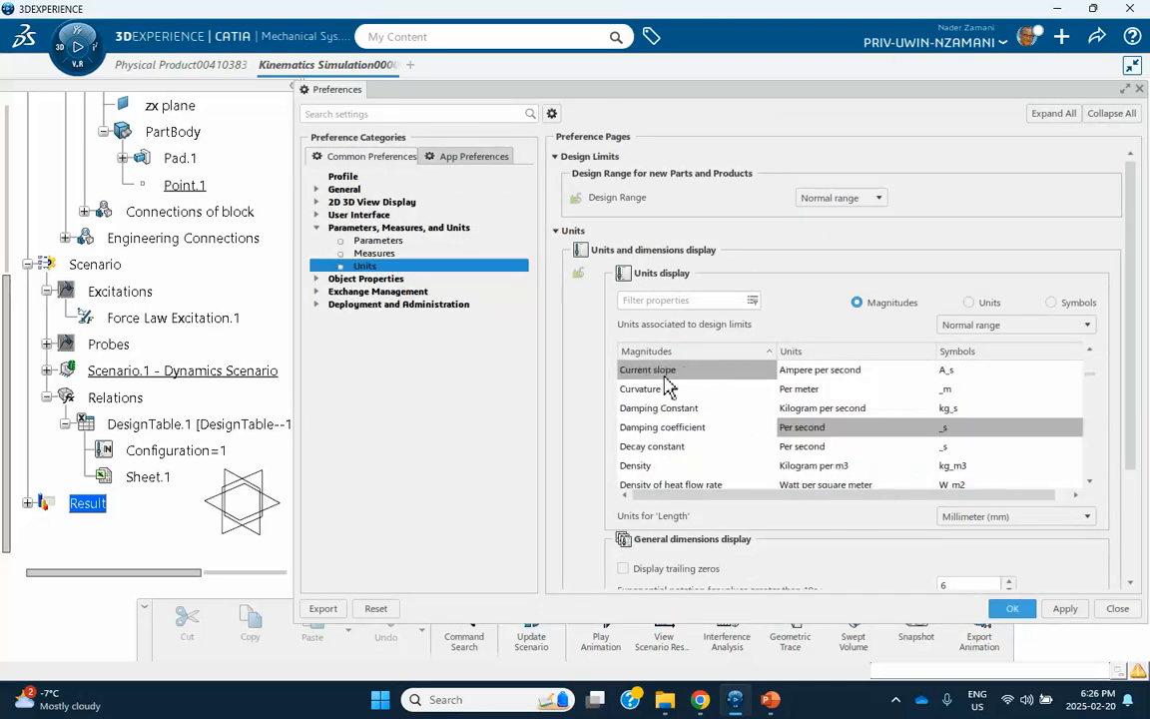
pyautogui.scroll(-1, 693, 440)
pyautogui.scroll(-1, 696, 444)
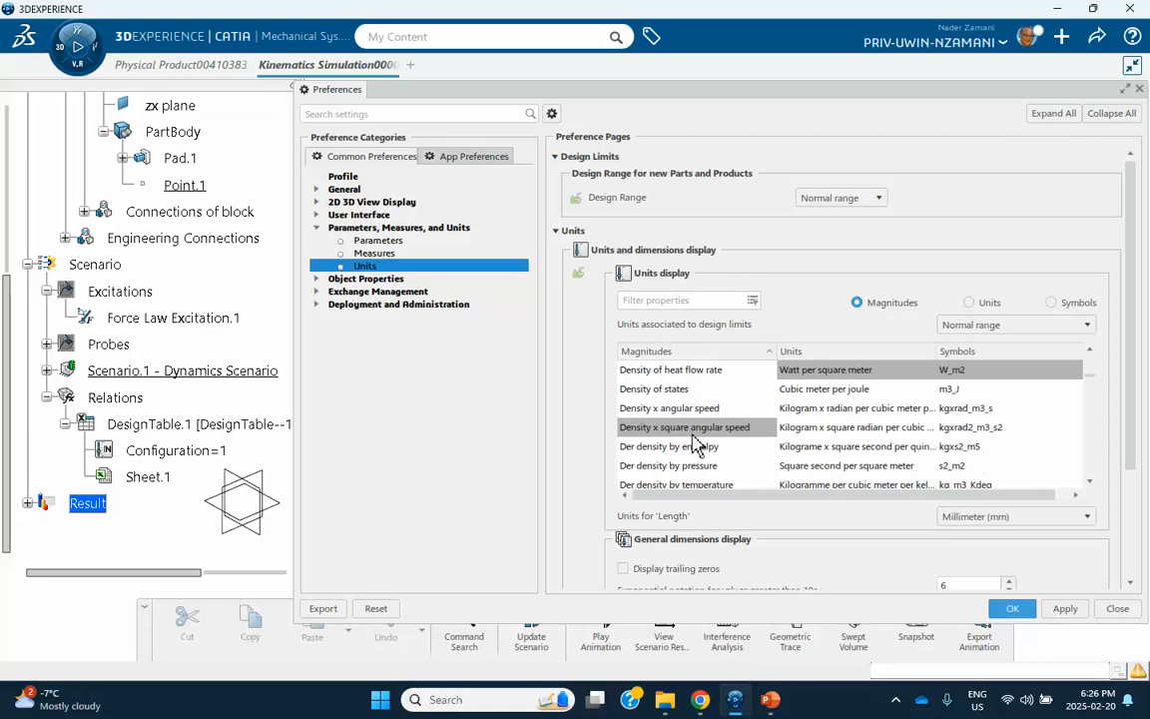
pyautogui.scroll(-3, 695, 444)
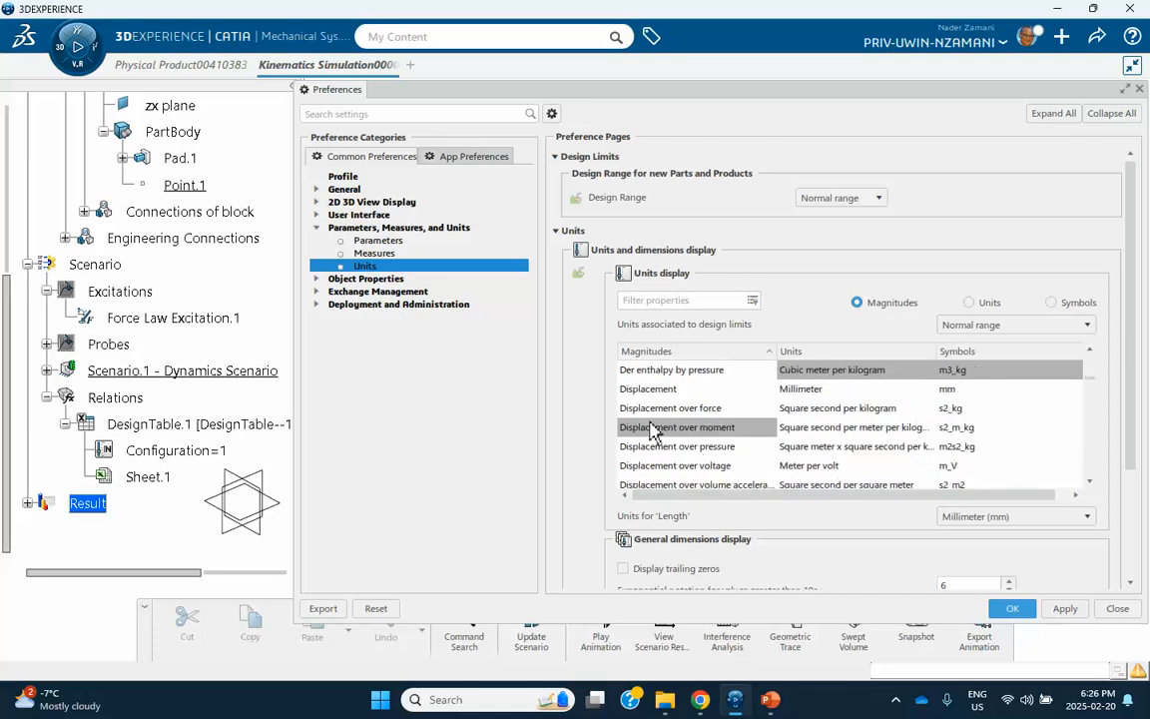
pyautogui.click(647, 389)
pyautogui.click(971, 517)
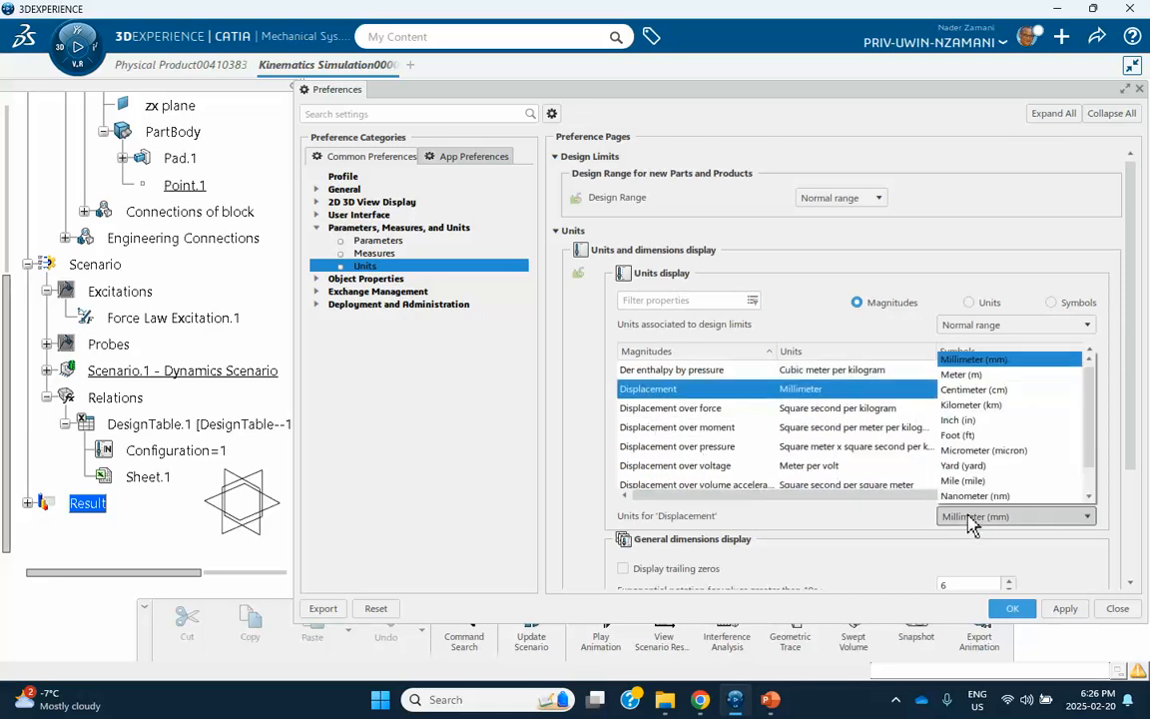
pyautogui.click(983, 375)
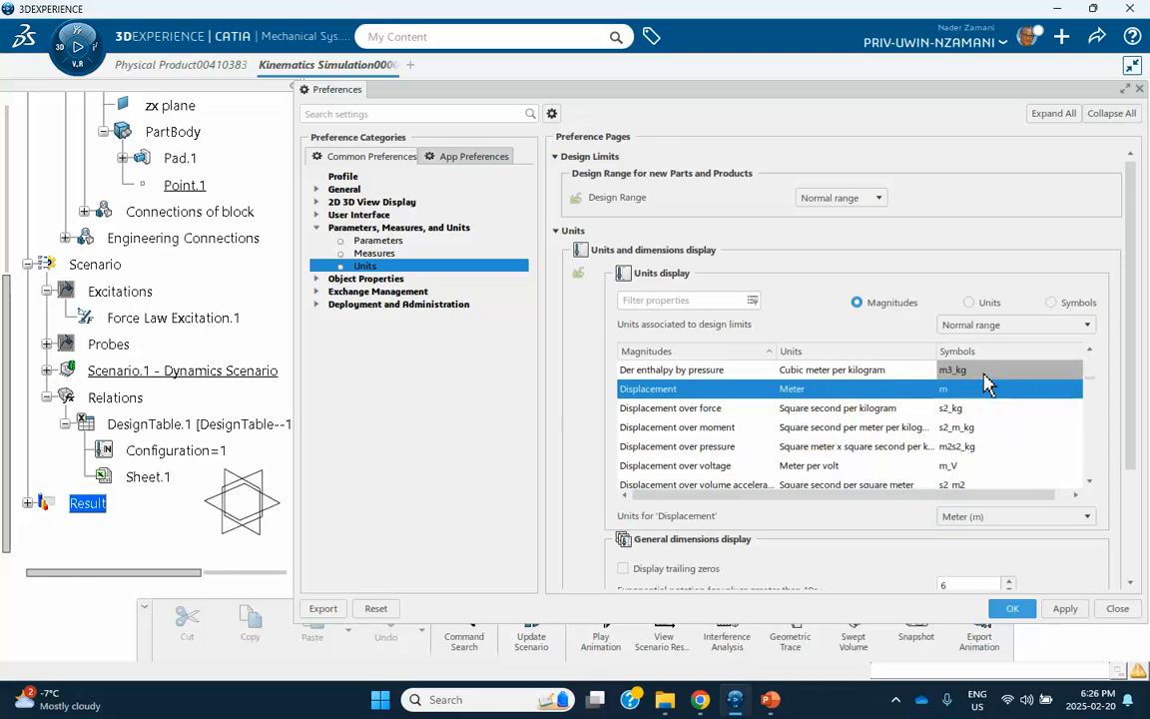
# Check the unit assigned to the Velocity magnitude, then accept the units preferences
pyautogui.scroll(-10, 816, 409)
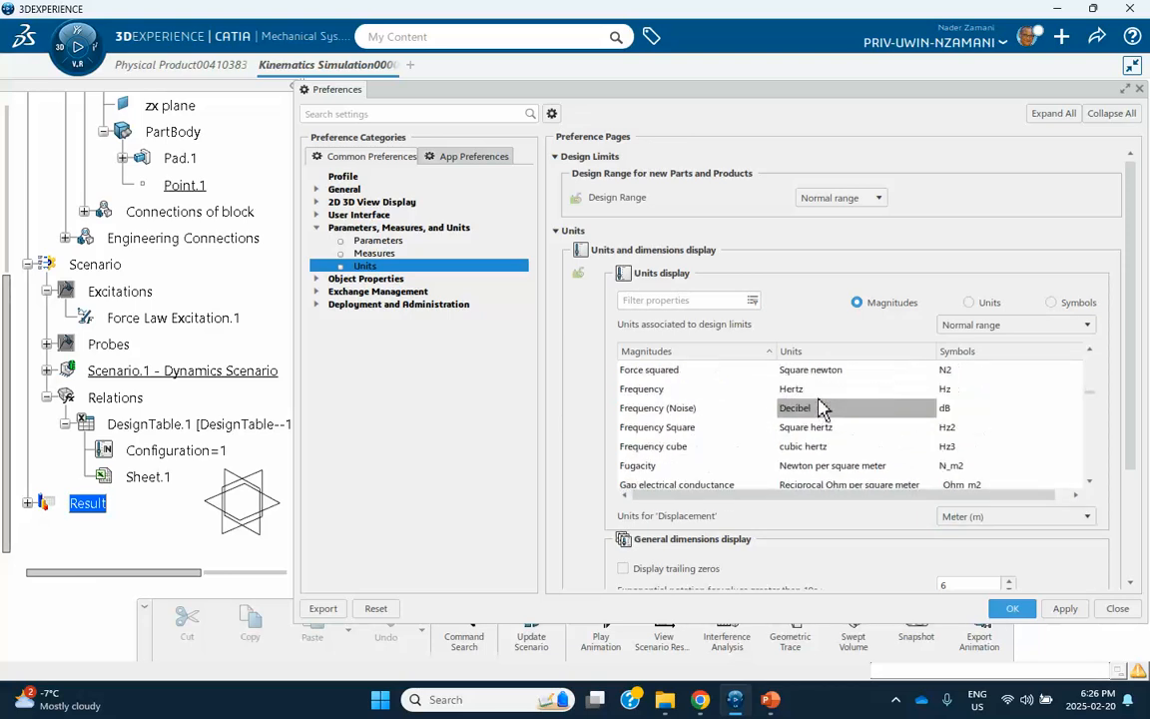
pyautogui.scroll(-15, 818, 408)
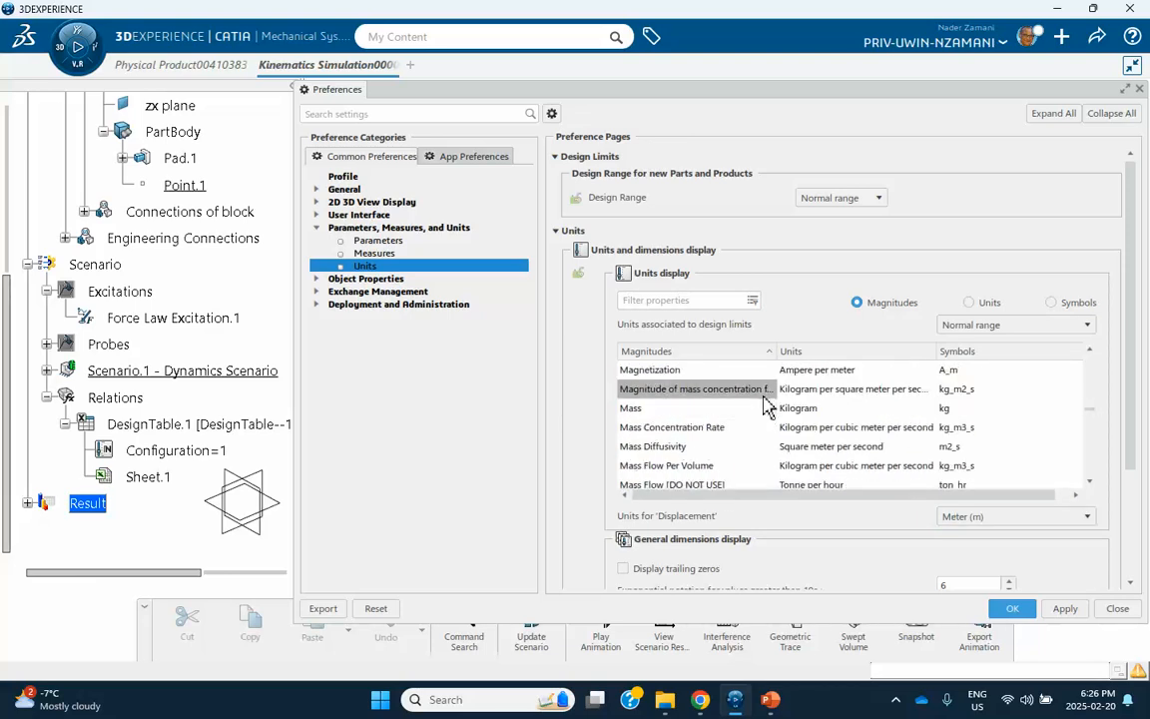
pyautogui.scroll(-15, 766, 405)
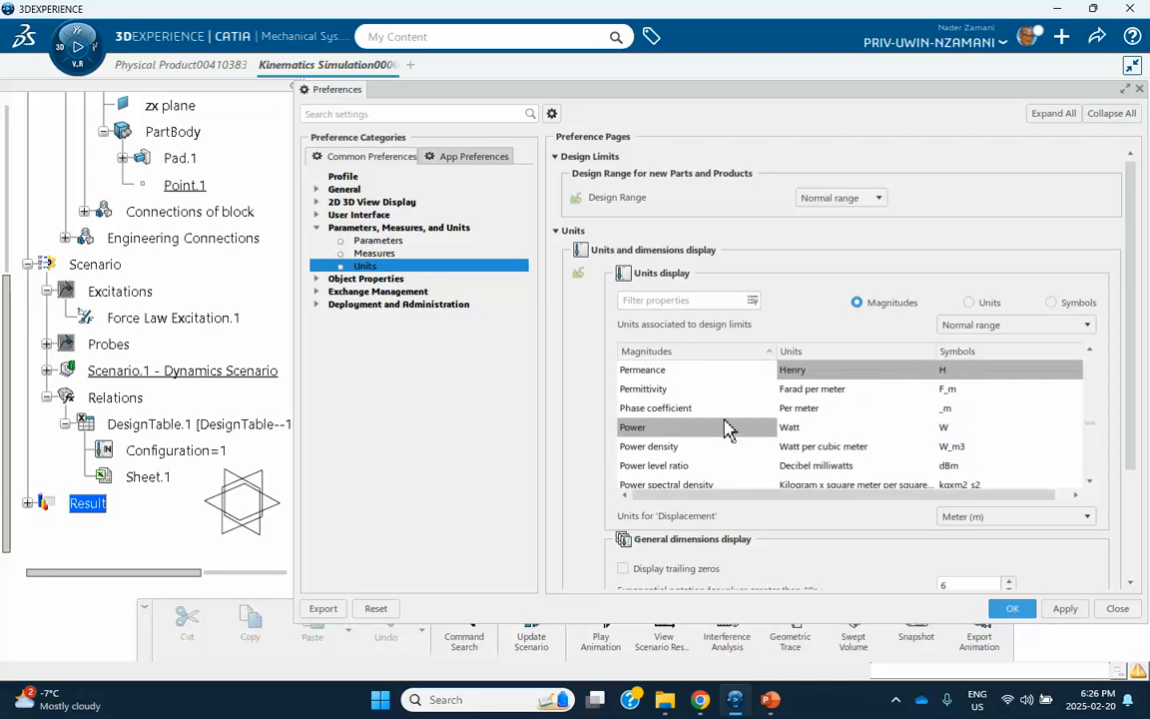
pyautogui.scroll(-15, 725, 429)
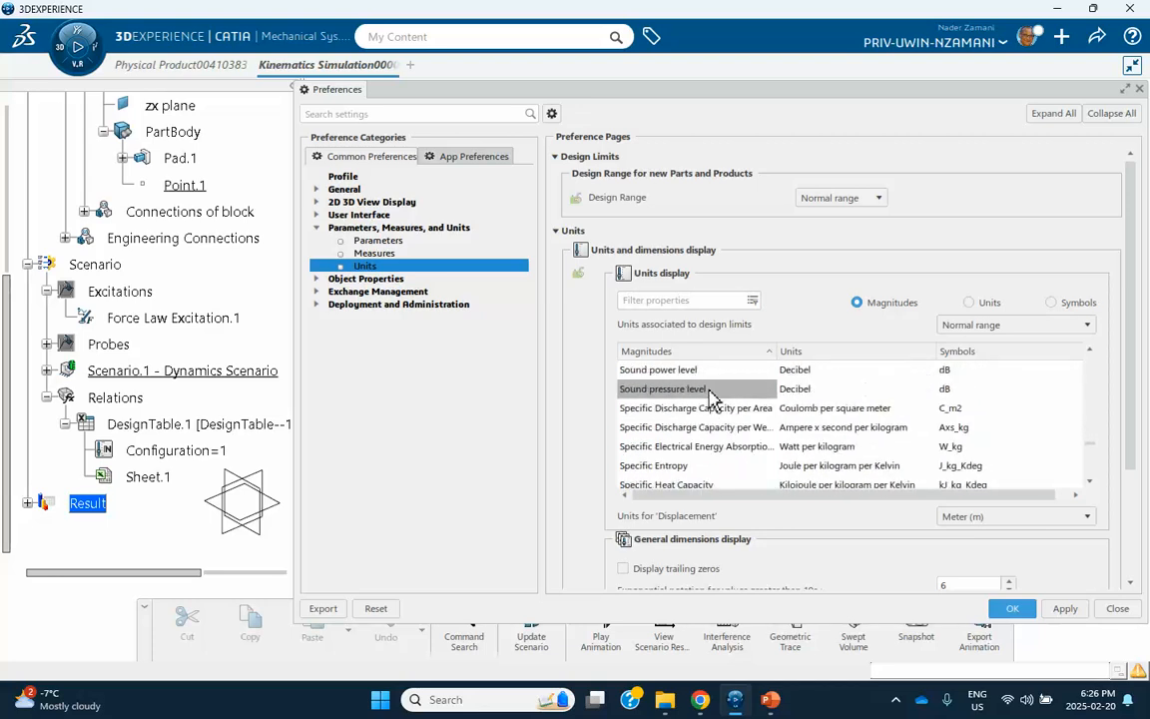
pyautogui.scroll(-5, 714, 404)
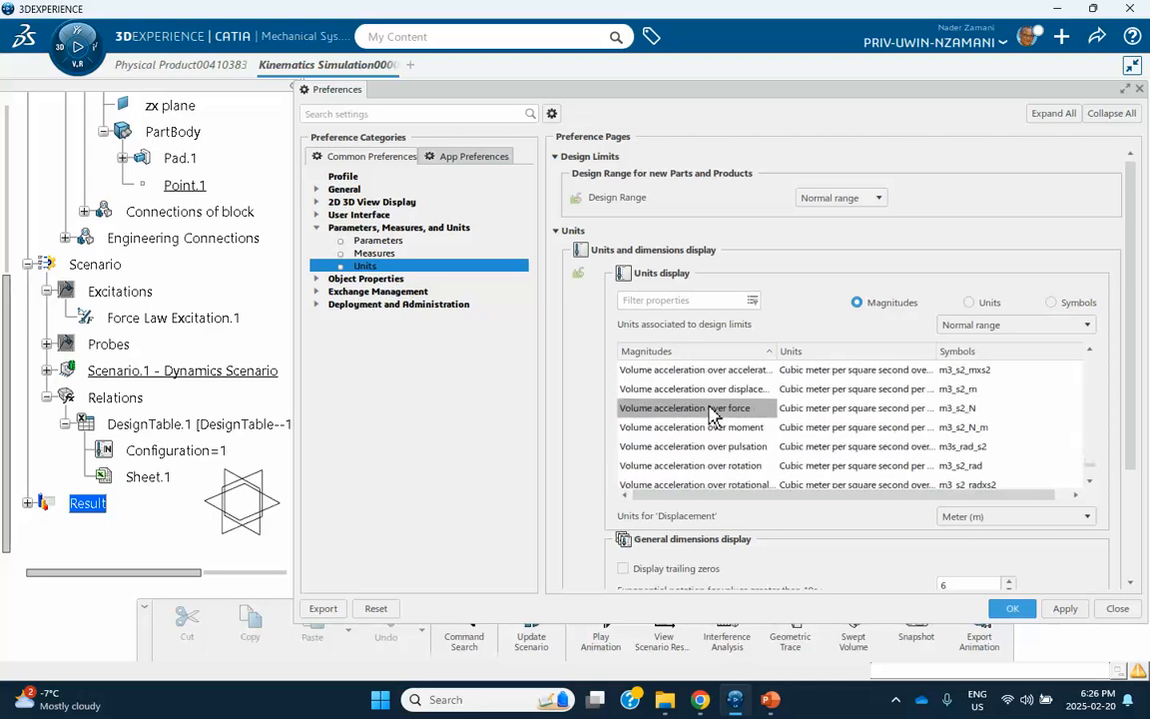
pyautogui.scroll(3, 712, 411)
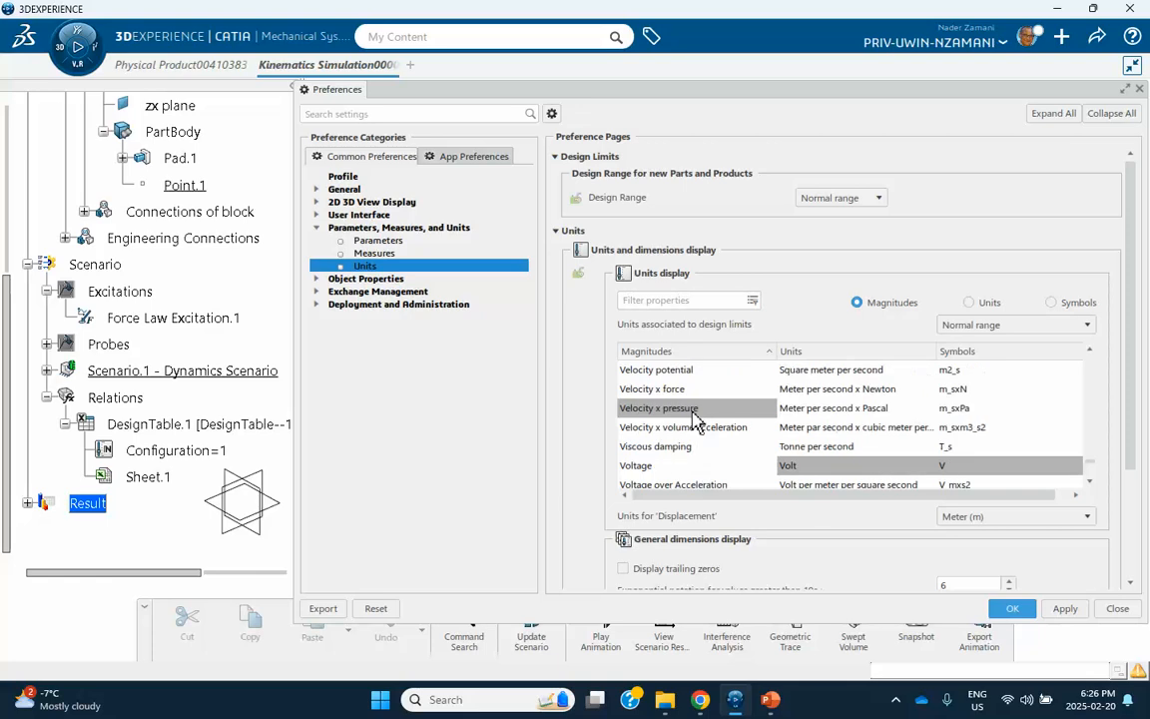
pyautogui.scroll(1, 696, 420)
pyautogui.scroll(2, 687, 439)
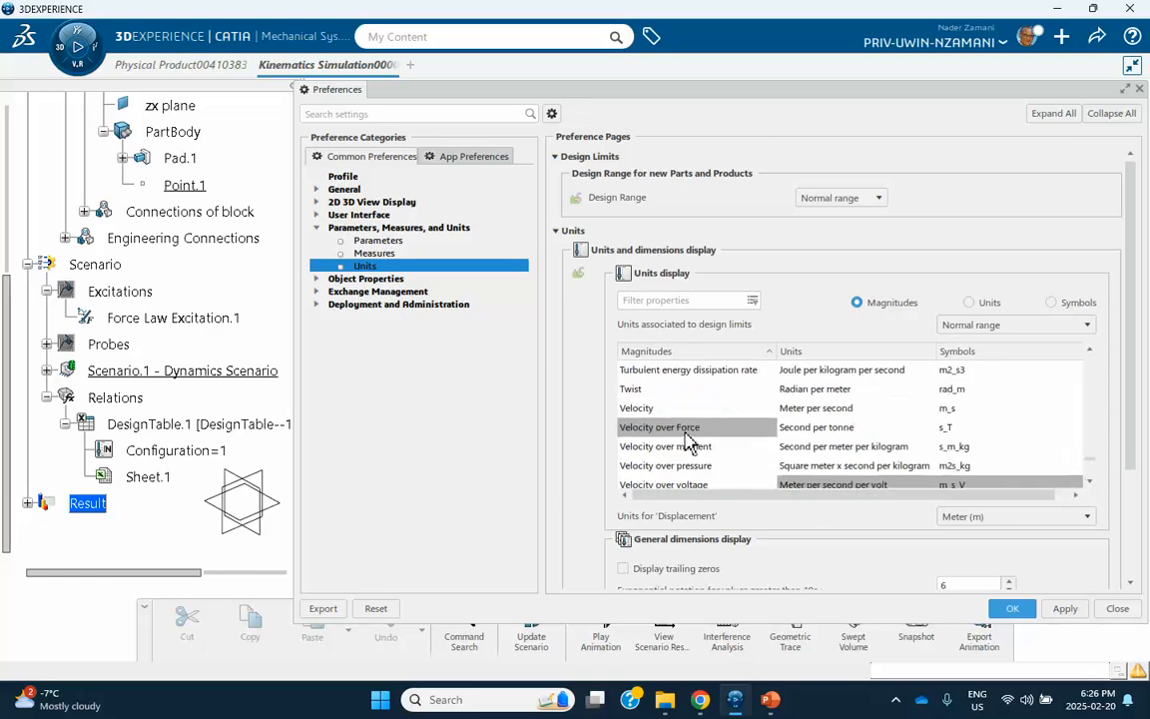
pyautogui.click(682, 409)
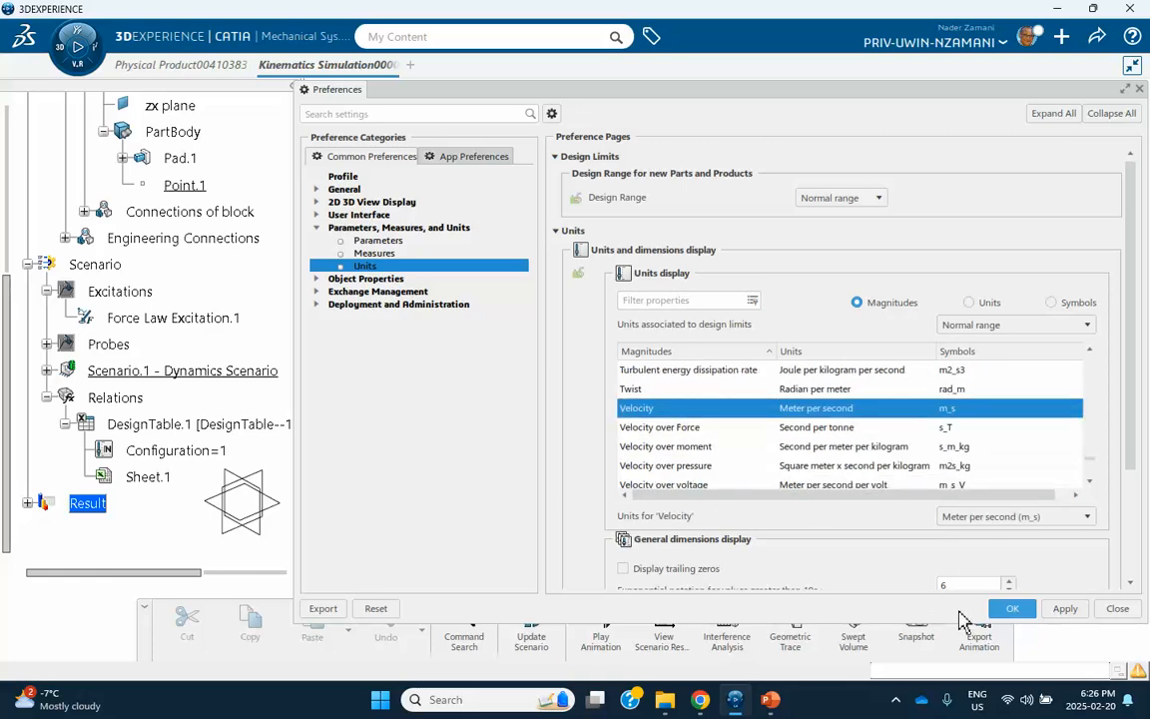
pyautogui.click(1011, 608)
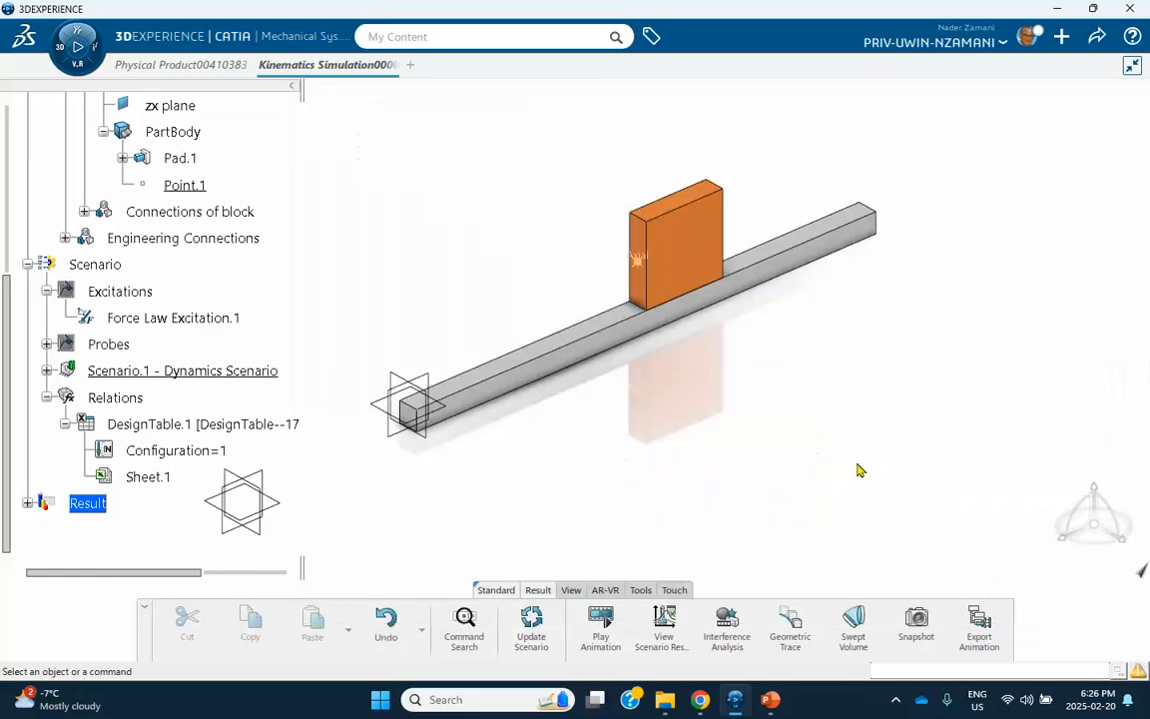
# View the scenario results with only the probe's X_Point.1 position plotted, check the plot's length unit, and close the results
pyautogui.click(665, 627)
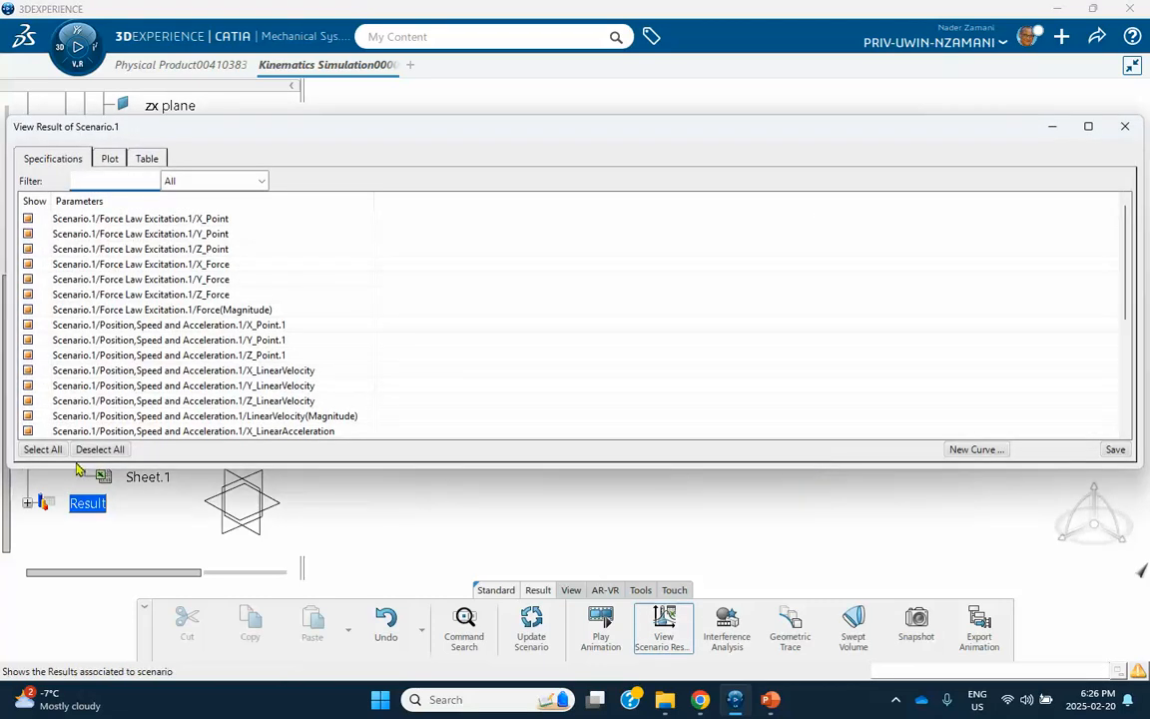
pyautogui.click(100, 450)
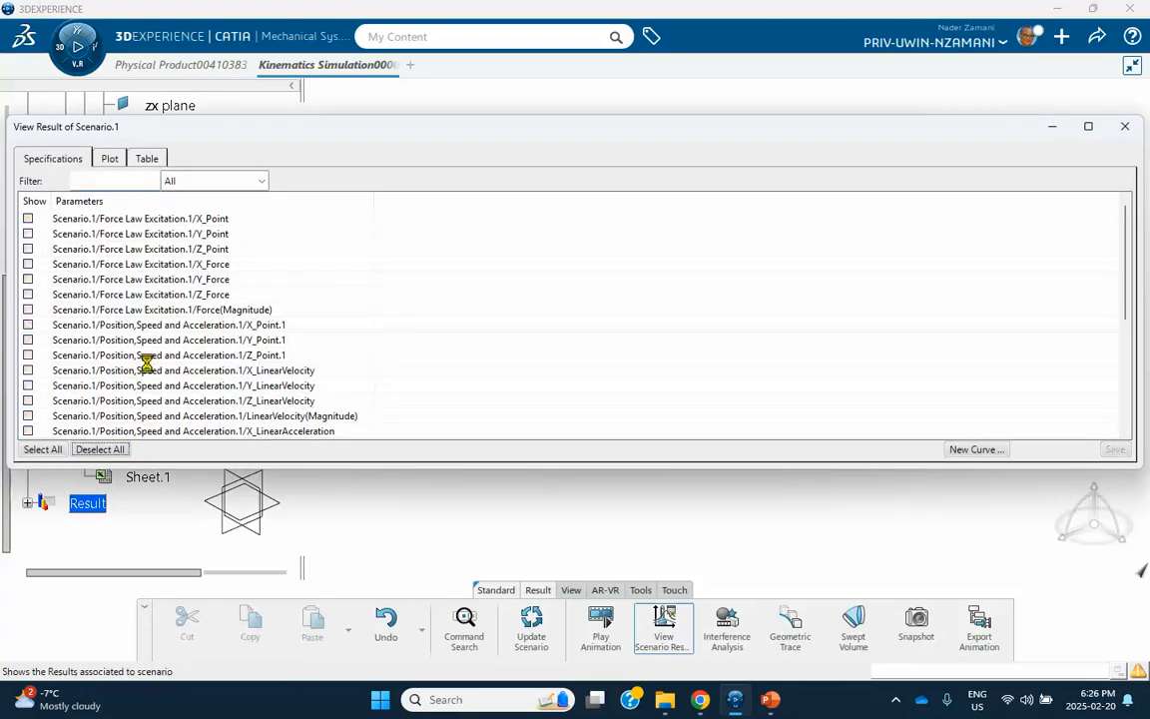
pyautogui.click(28, 324)
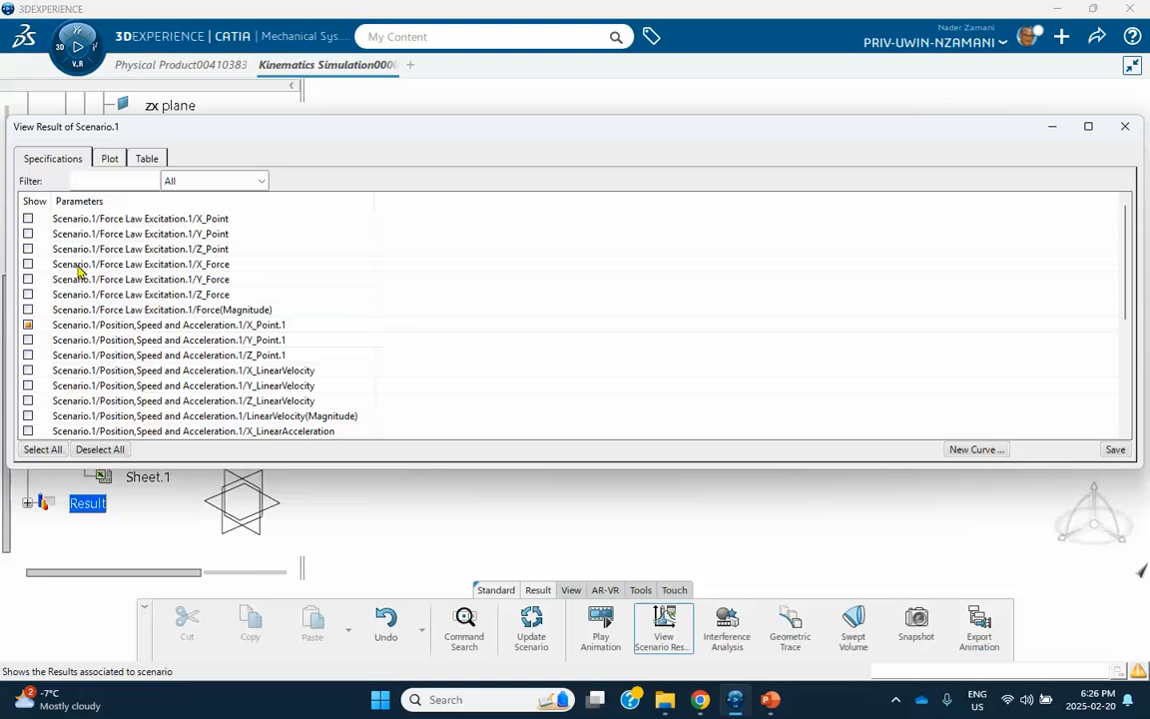
pyautogui.click(109, 158)
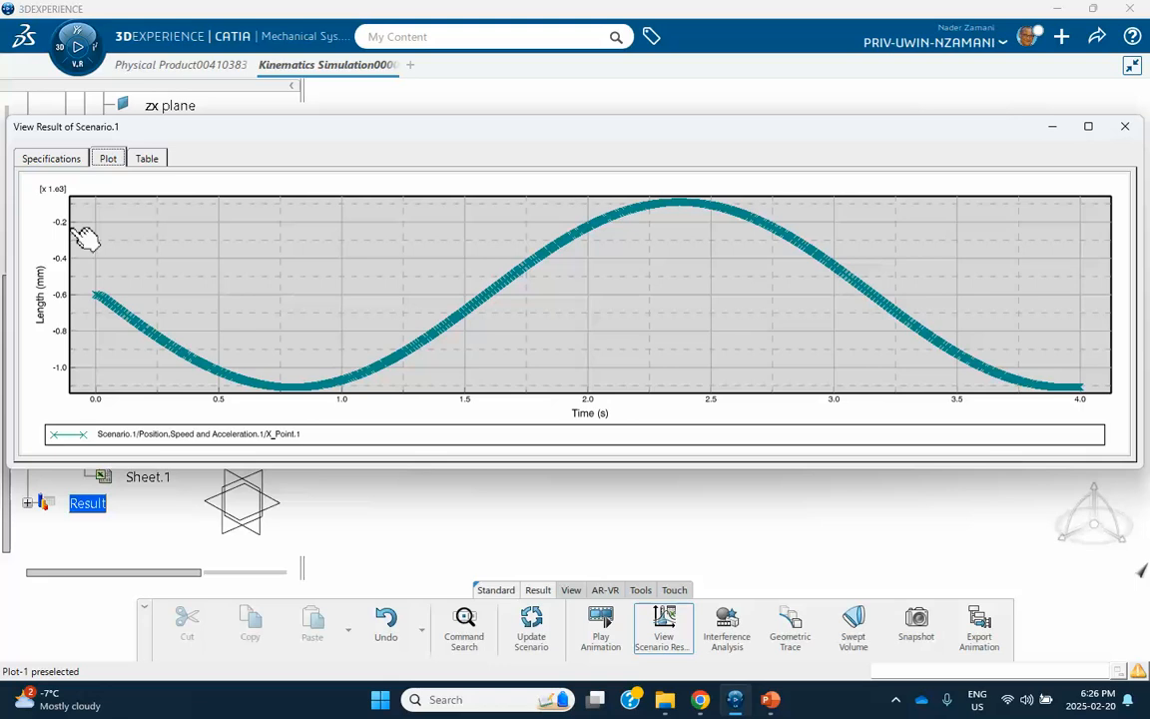
pyautogui.click(1128, 127)
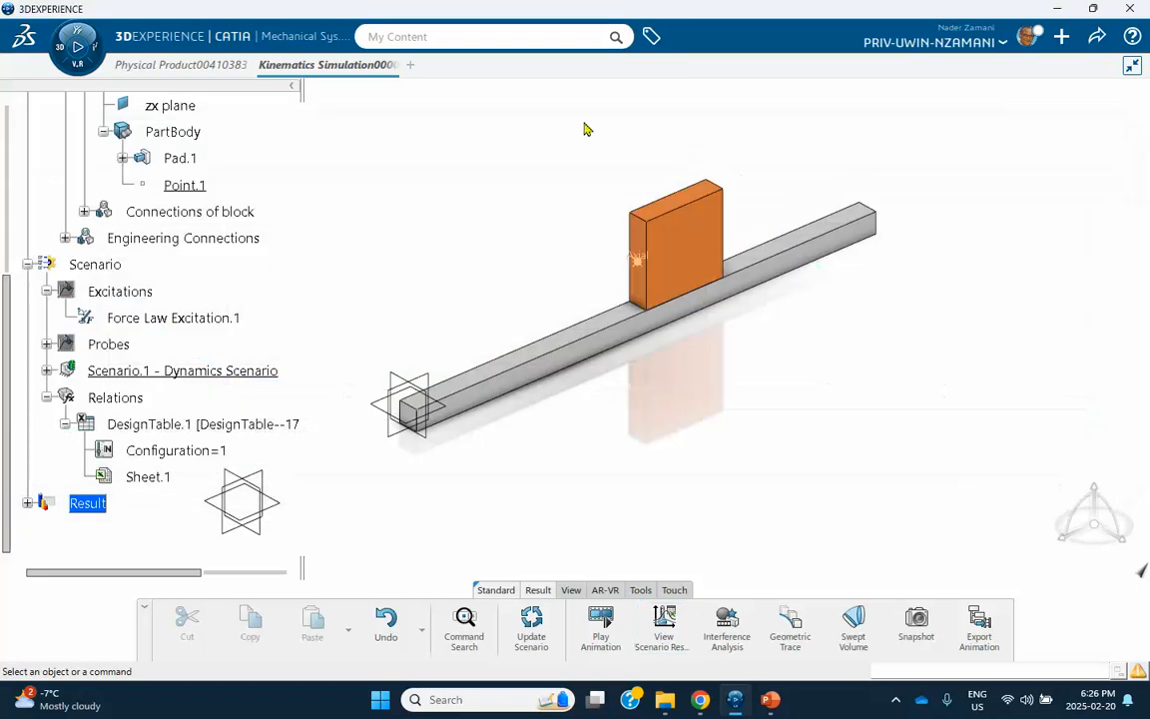
# Force the recomputation of Scenario.1, check the regenerated results by plotting only the probe's X_Point.1, and close the results
pyautogui.rightClick(195, 371)
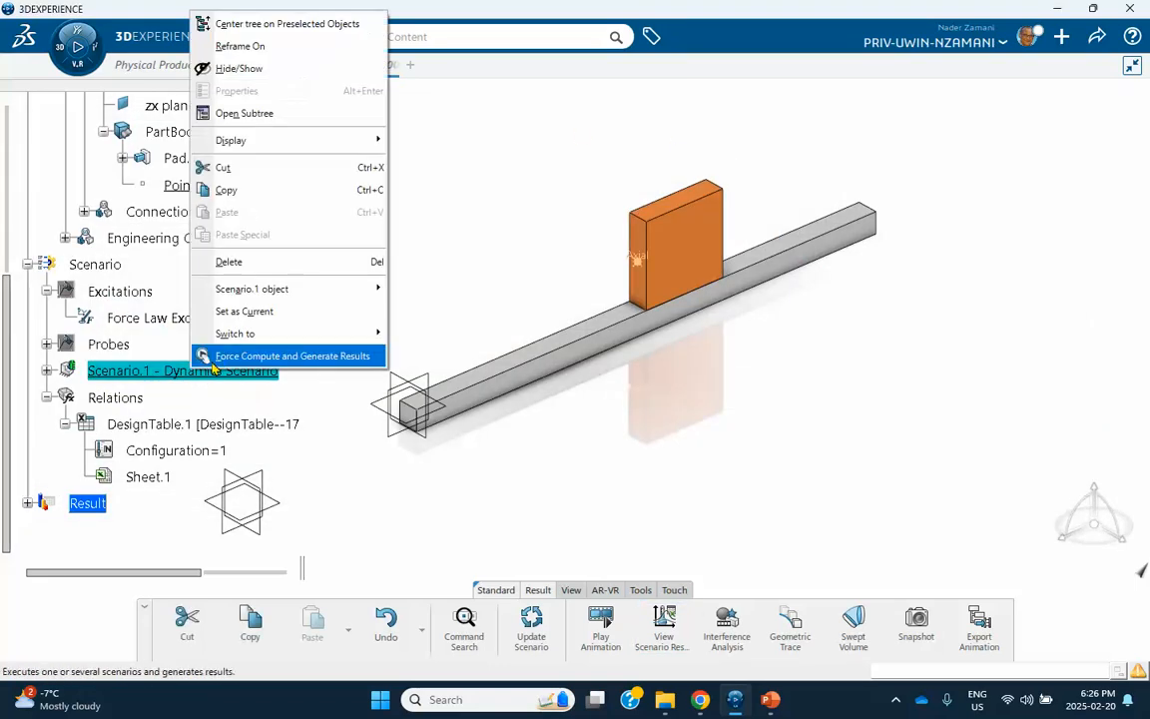
pyautogui.click(219, 357)
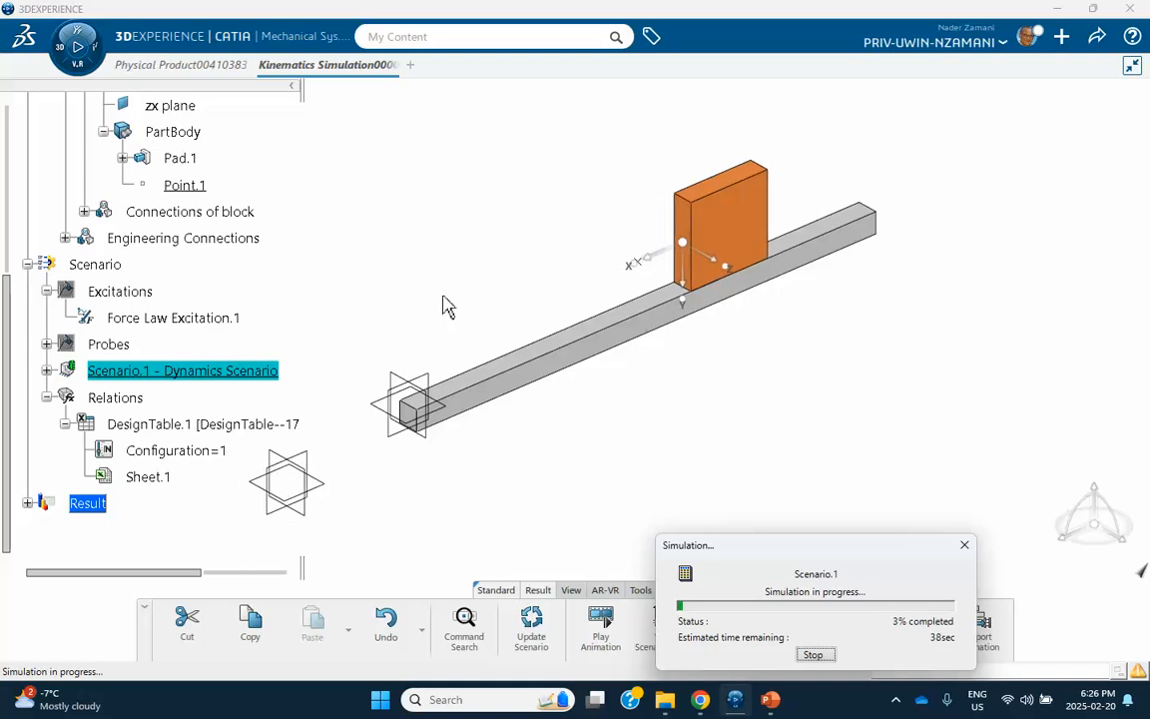
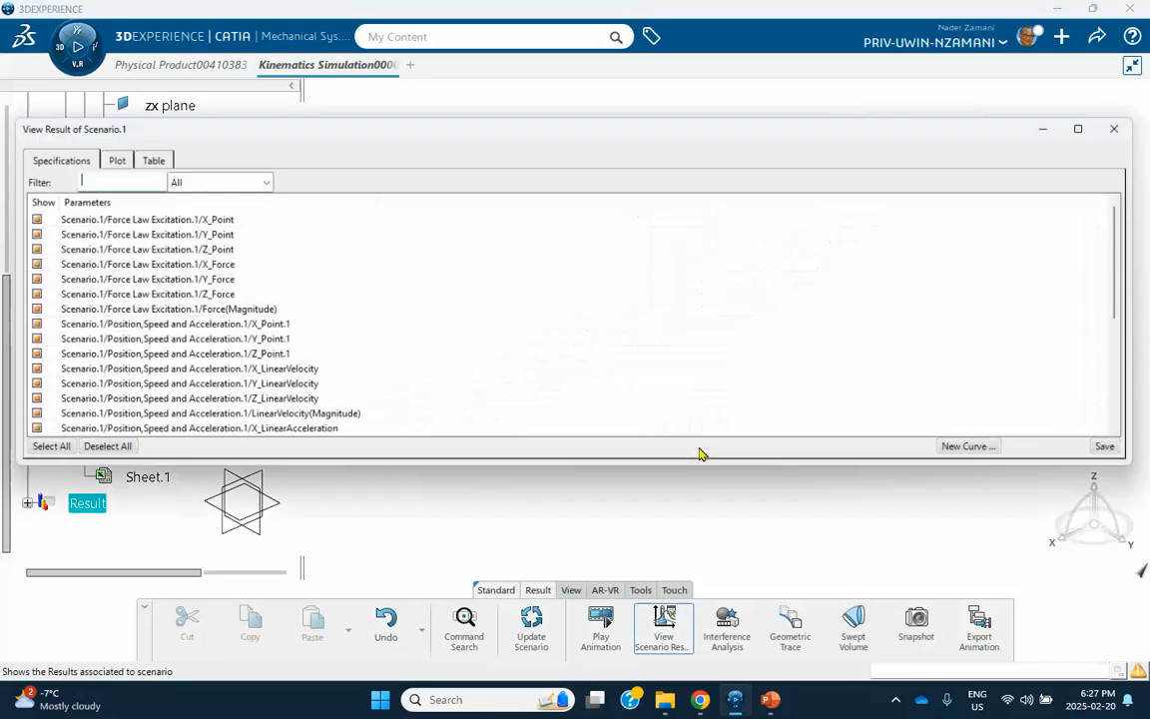
pyautogui.click(98, 450)
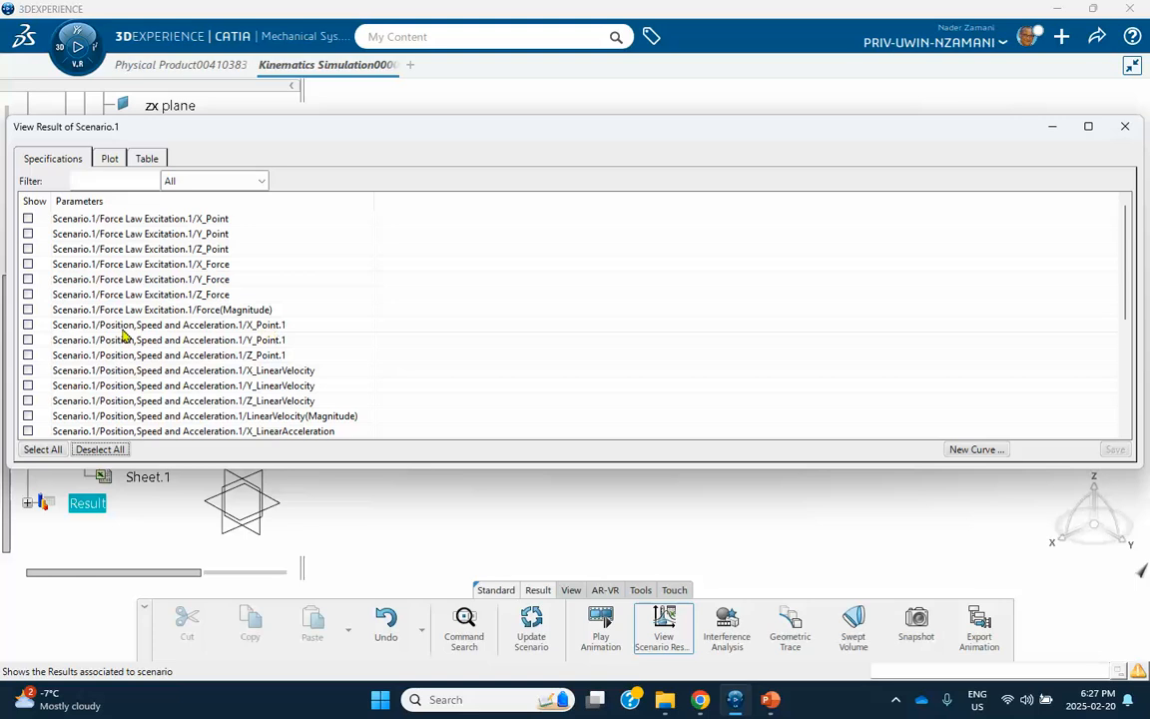
pyautogui.click(28, 327)
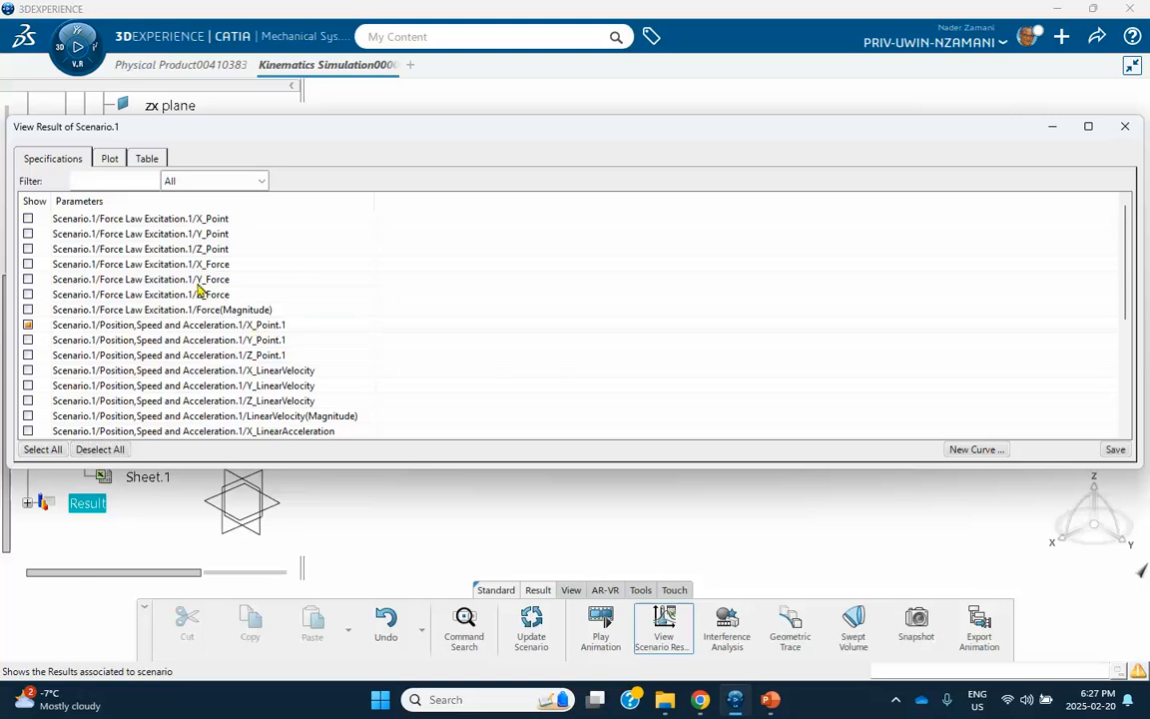
pyautogui.click(110, 158)
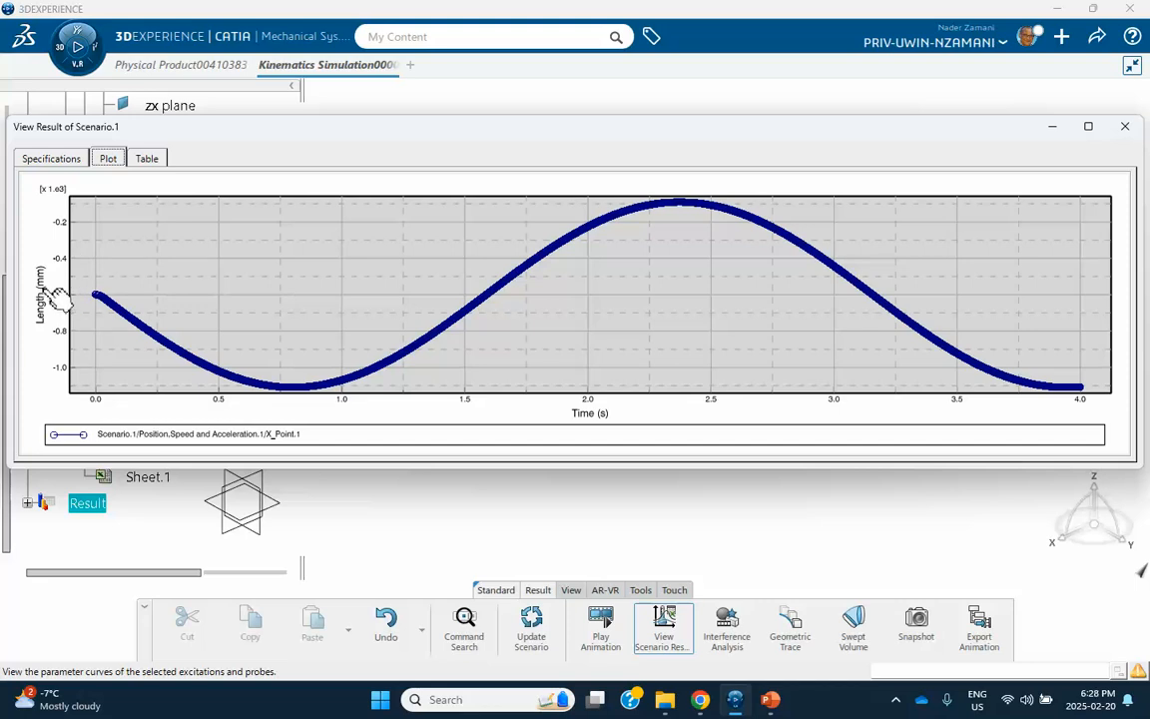
pyautogui.click(1124, 126)
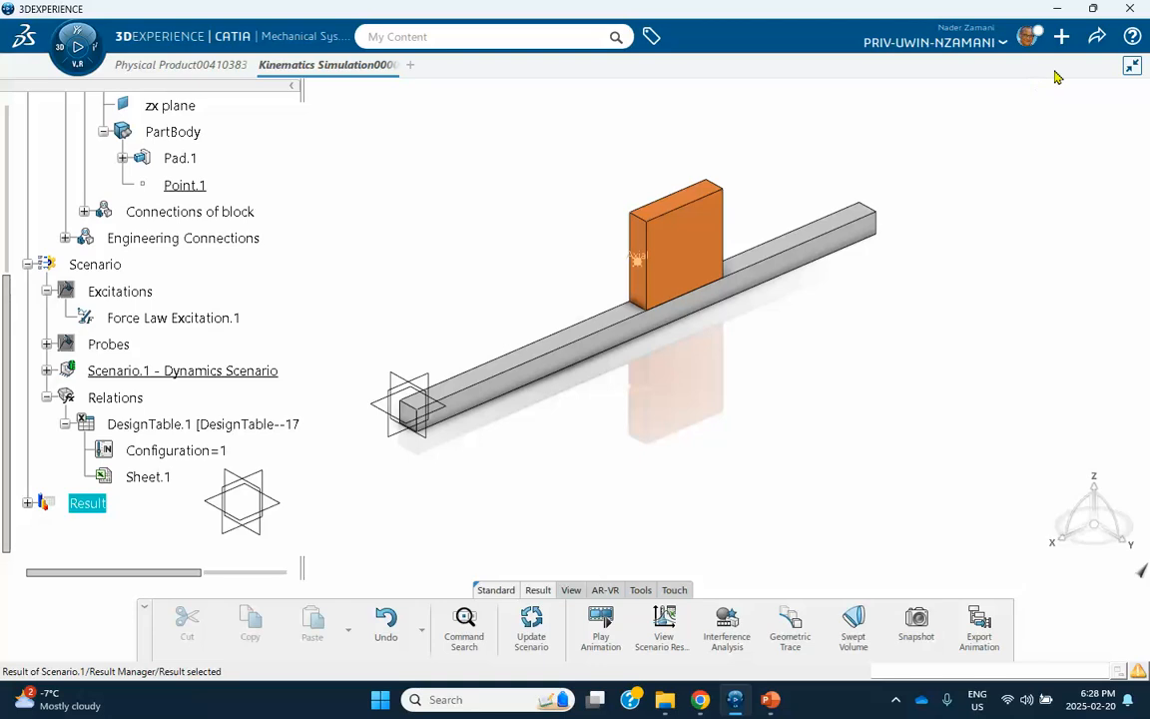
# Reopen the units preferences, set the Length unit to Meter (m), and accept the change
pyautogui.click(1095, 40)
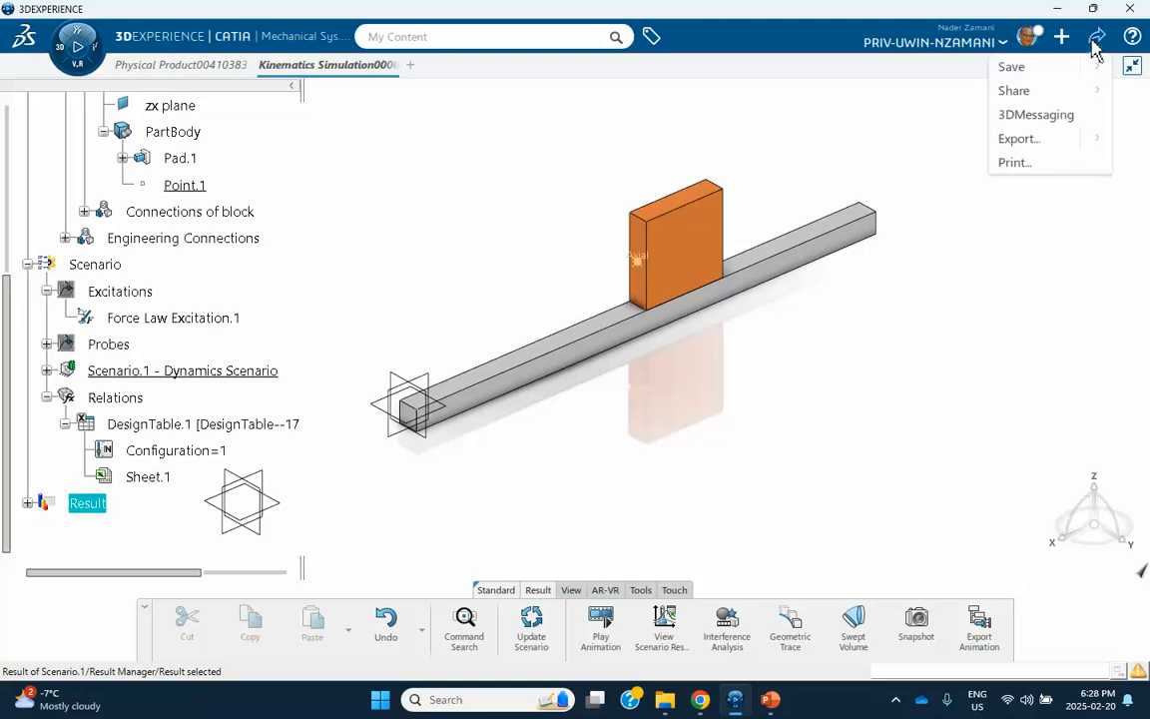
pyautogui.click(1025, 42)
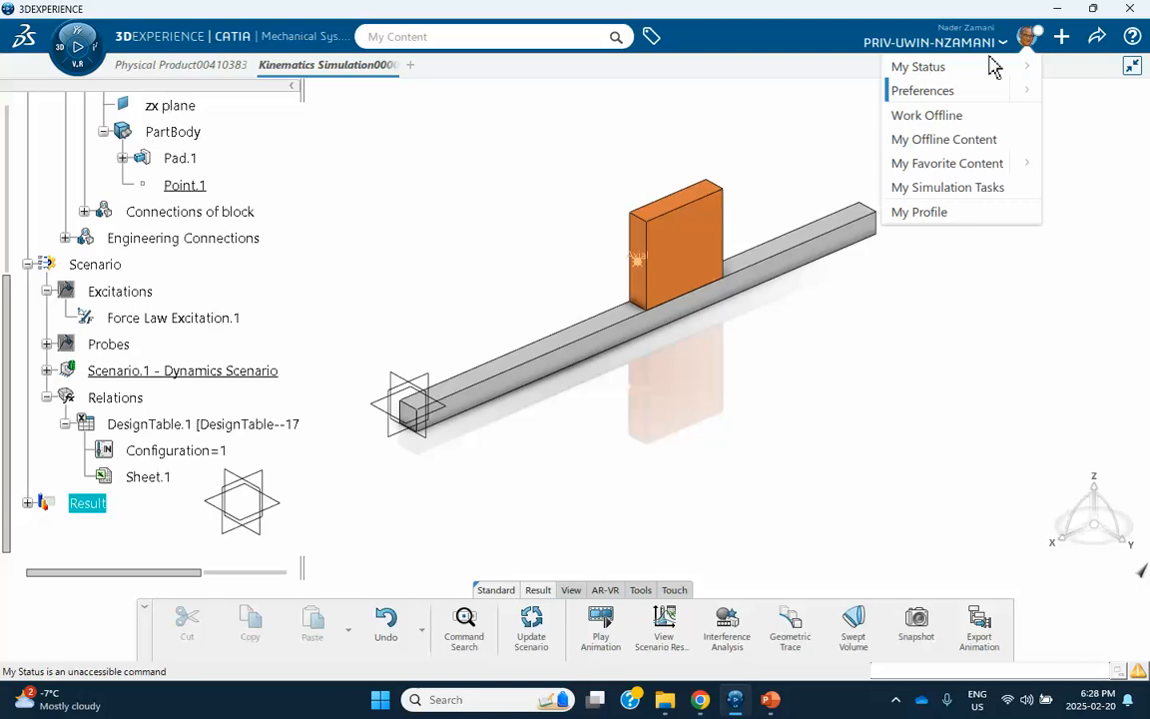
pyautogui.click(916, 90)
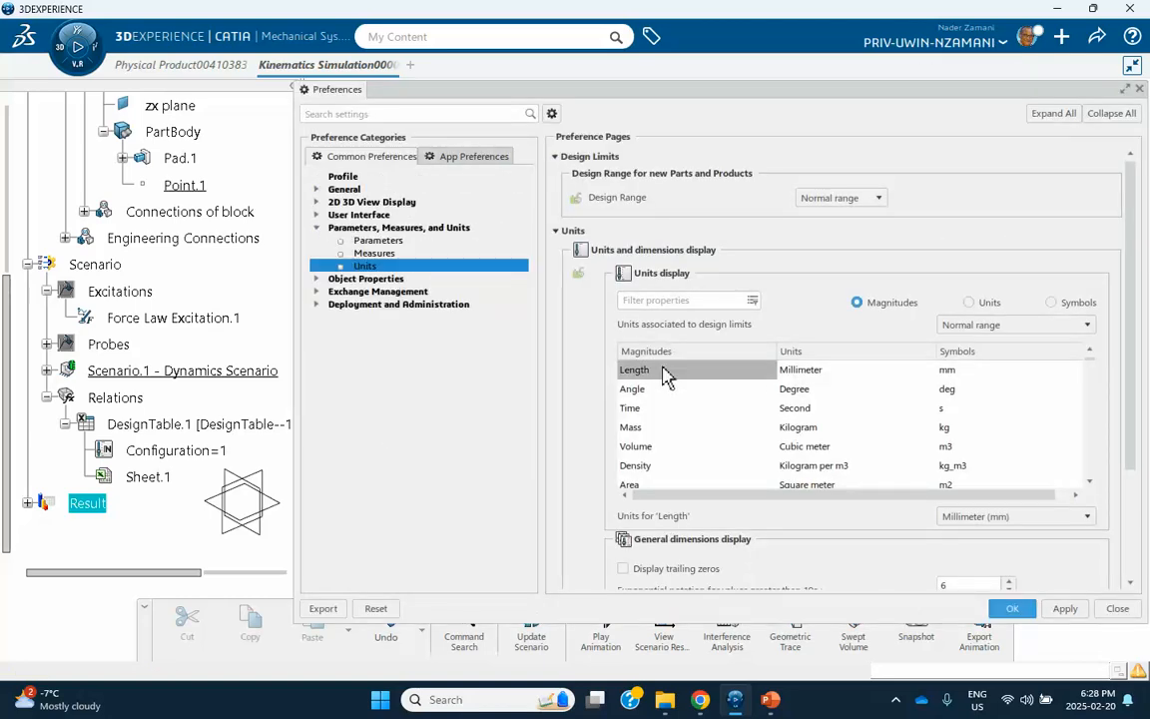
pyautogui.click(667, 374)
pyautogui.click(973, 515)
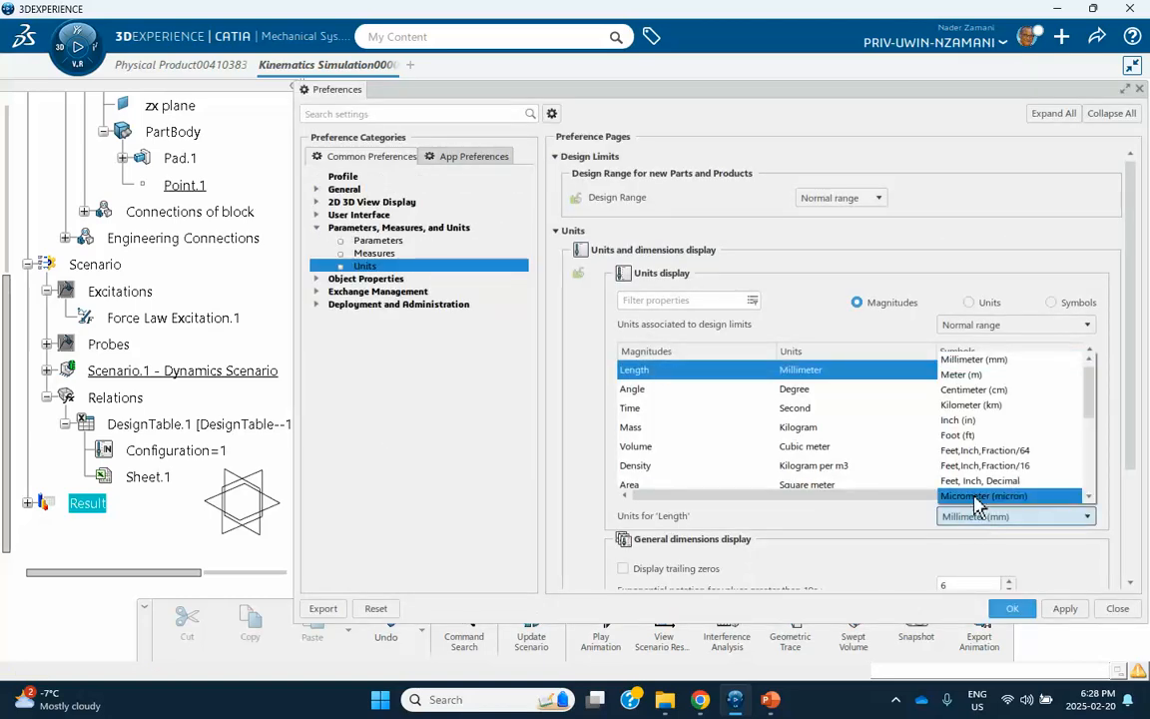
pyautogui.click(966, 375)
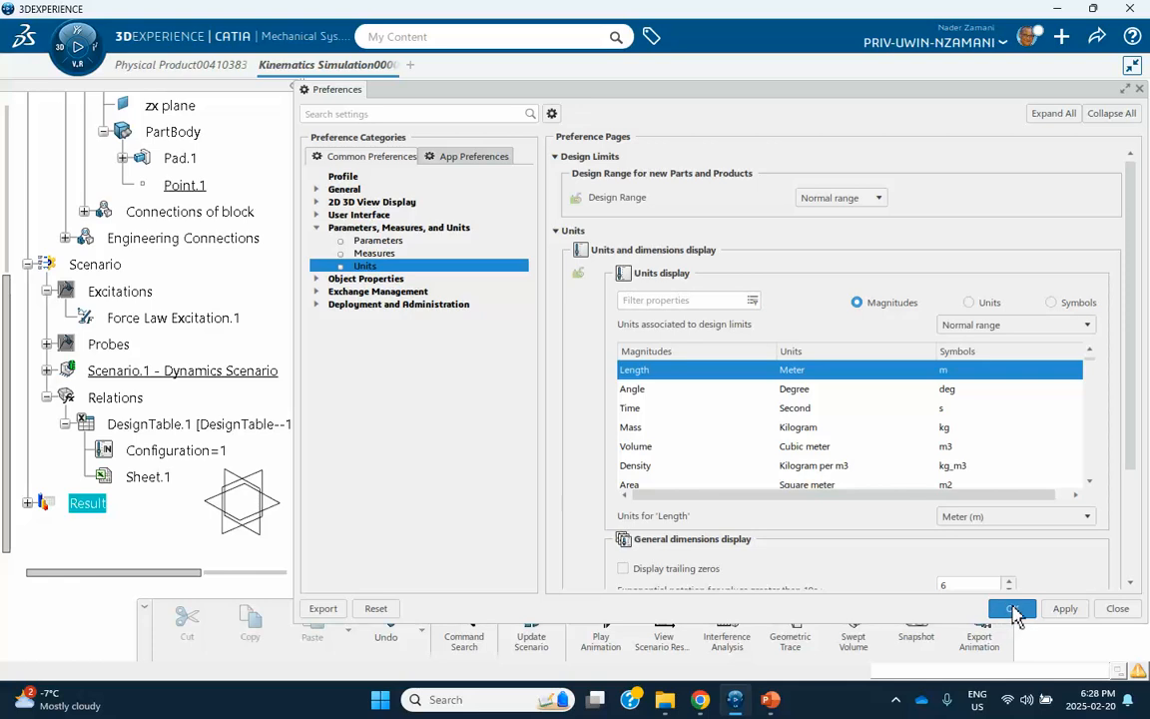
pyautogui.click(1012, 608)
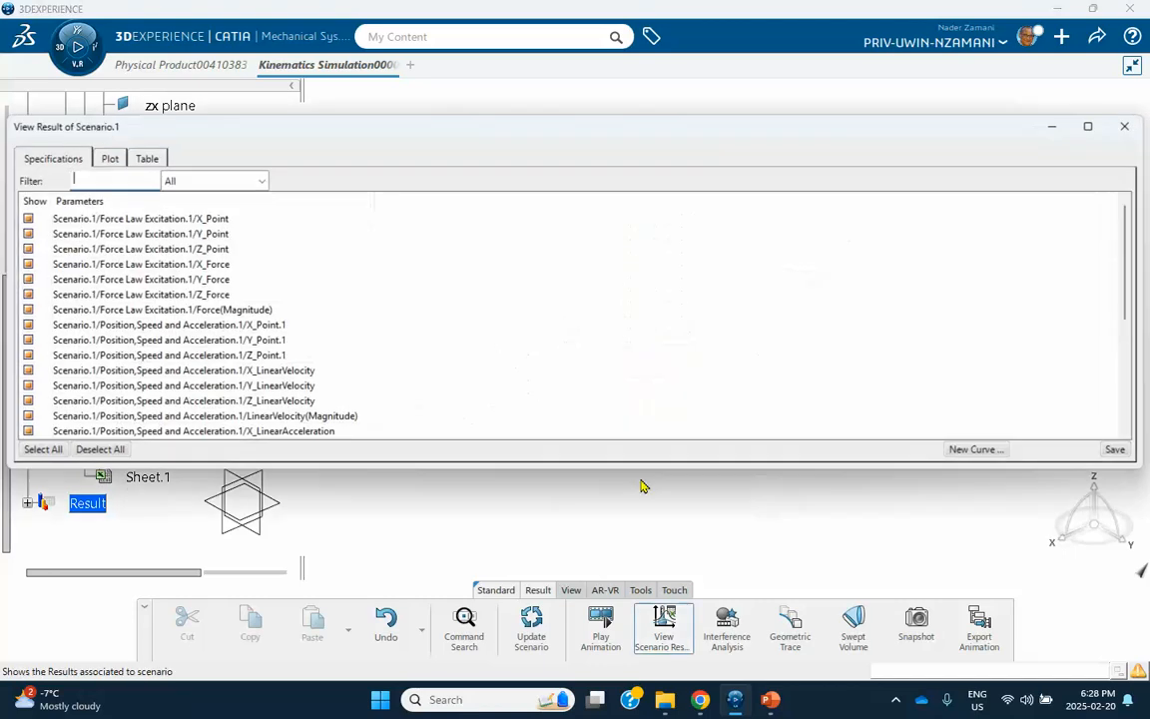
# Deselect all parameters in the scenario results and plot only the probe's X_Point.1 position with length in metres
pyautogui.click(97, 450)
pyautogui.click(28, 325)
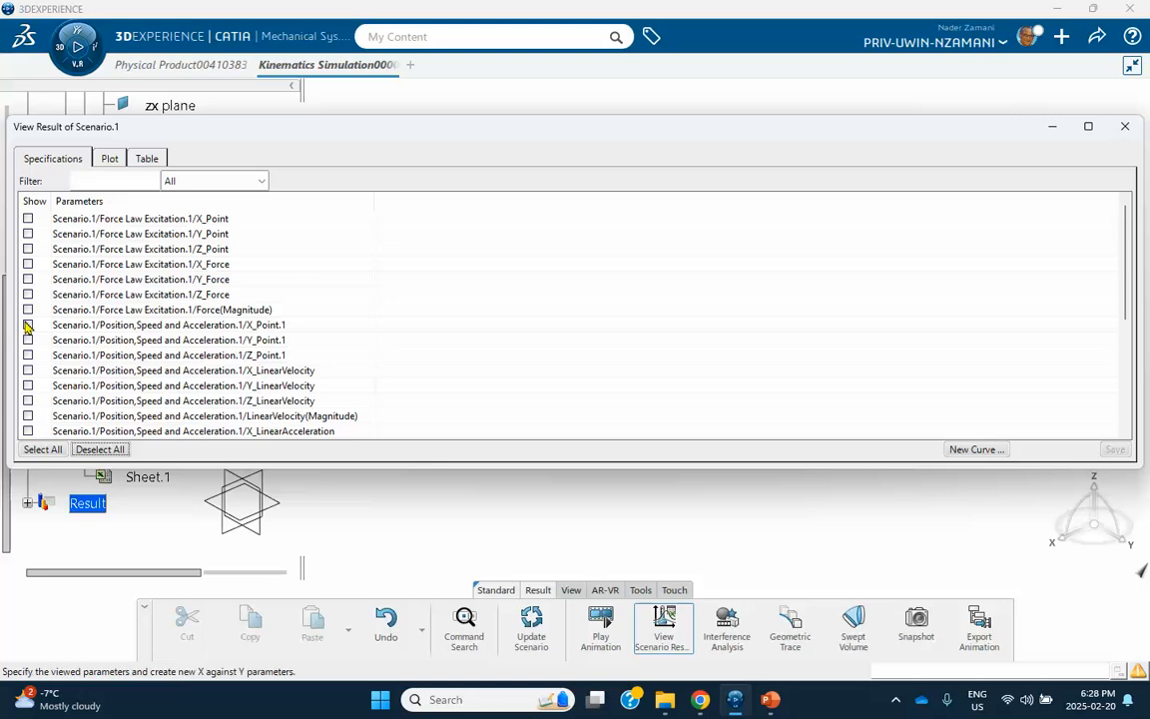
pyautogui.click(108, 159)
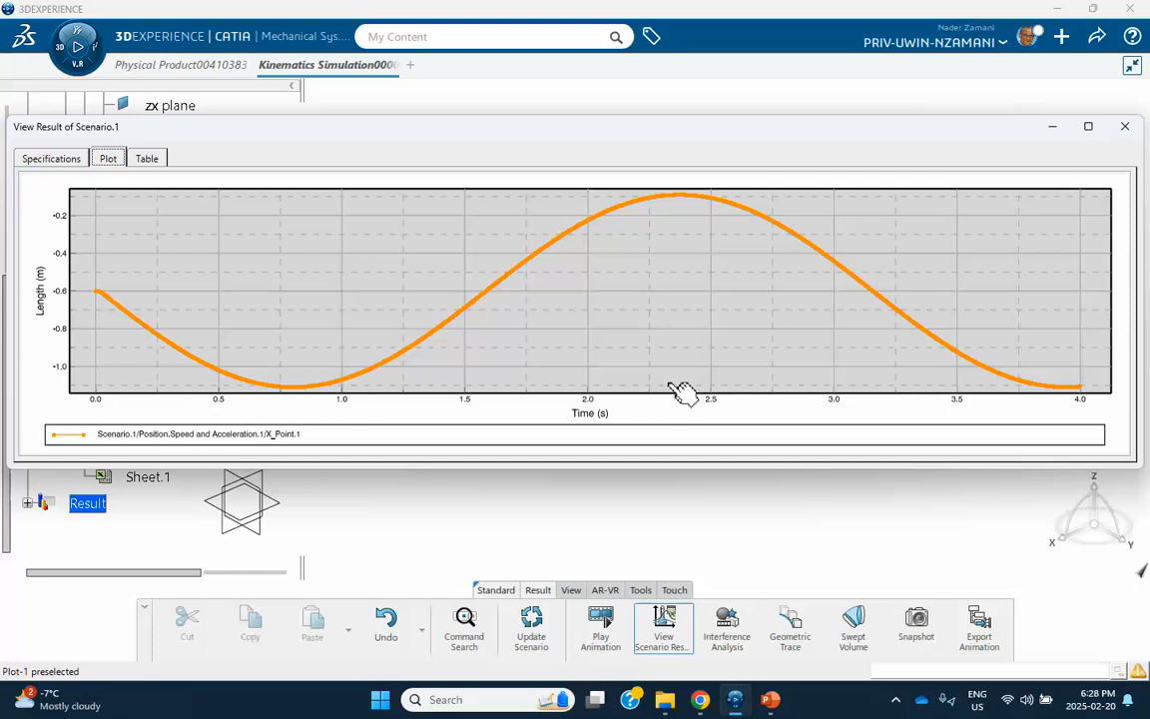
# Plot only the probe's X_LinearVelocity in the scenario results in place of X_Point.1
pyautogui.click(52, 159)
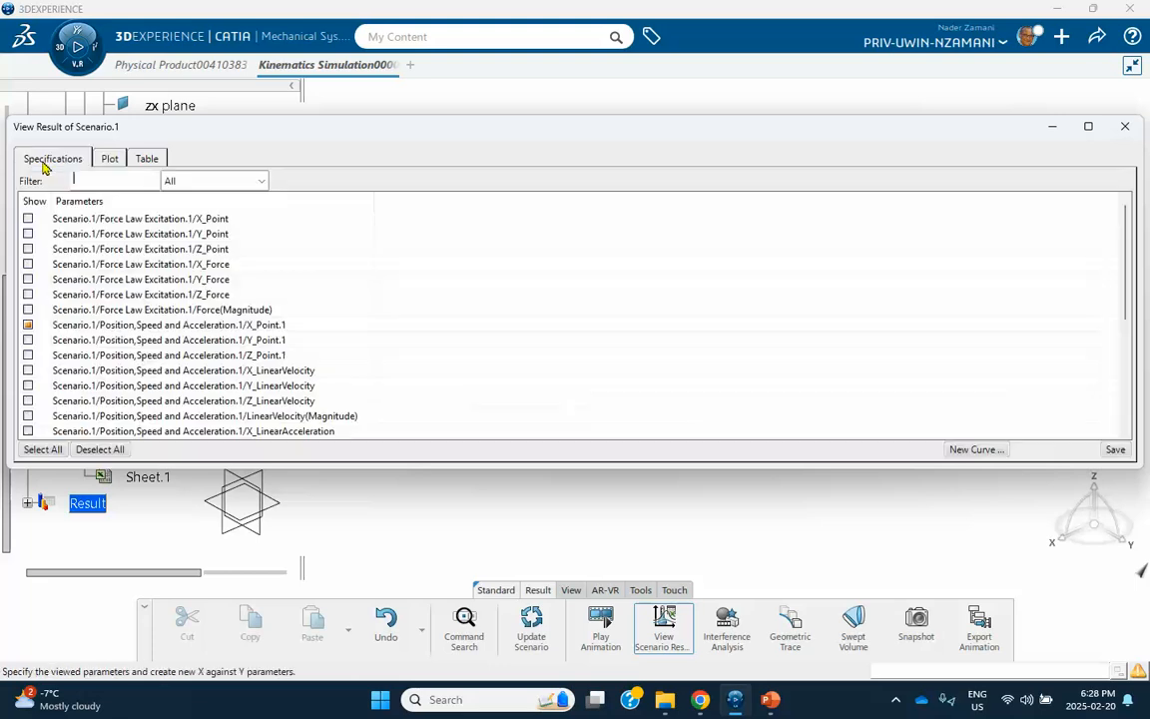
pyautogui.click(27, 327)
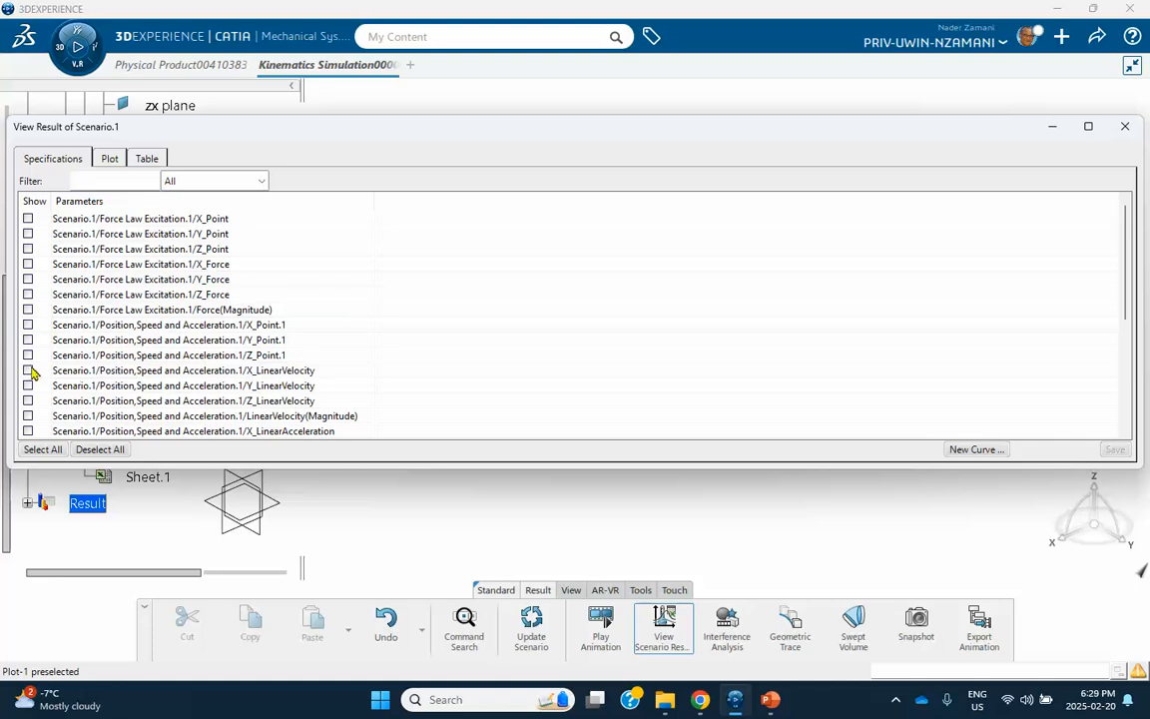
pyautogui.click(108, 159)
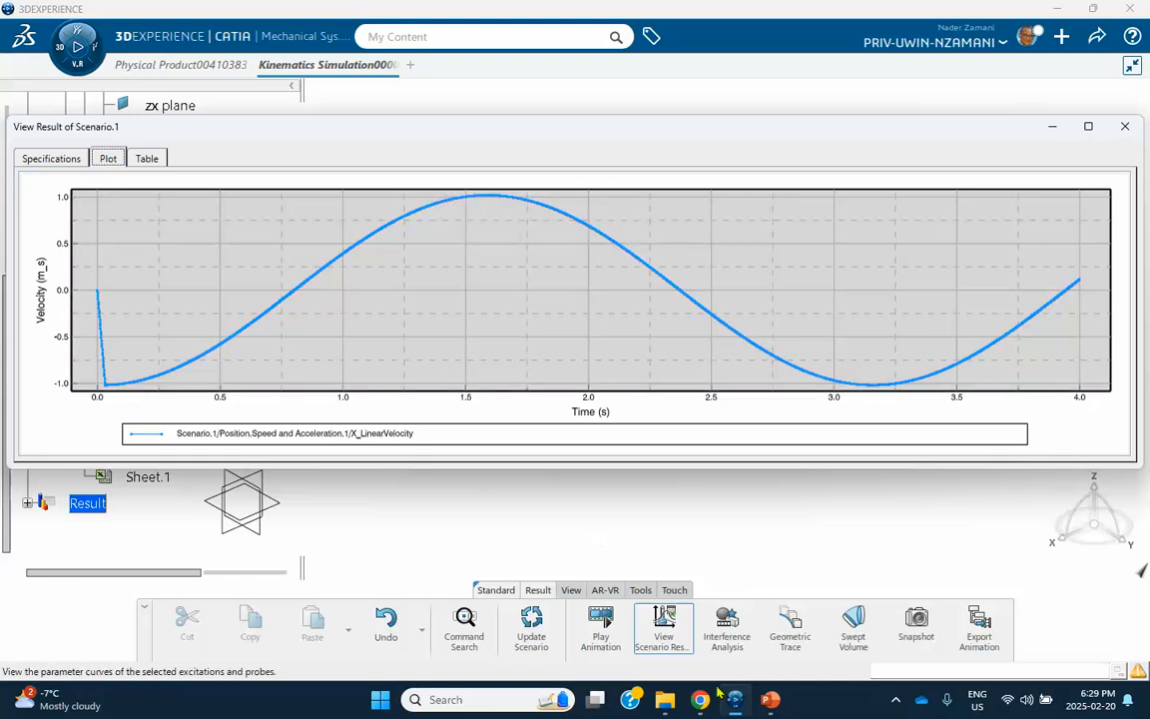
# Compare the velocity plot with the analytical solution on slide 1 of the PowerPoint presentation and close the scenario results
pyautogui.hotkey('alt', 'Tab')
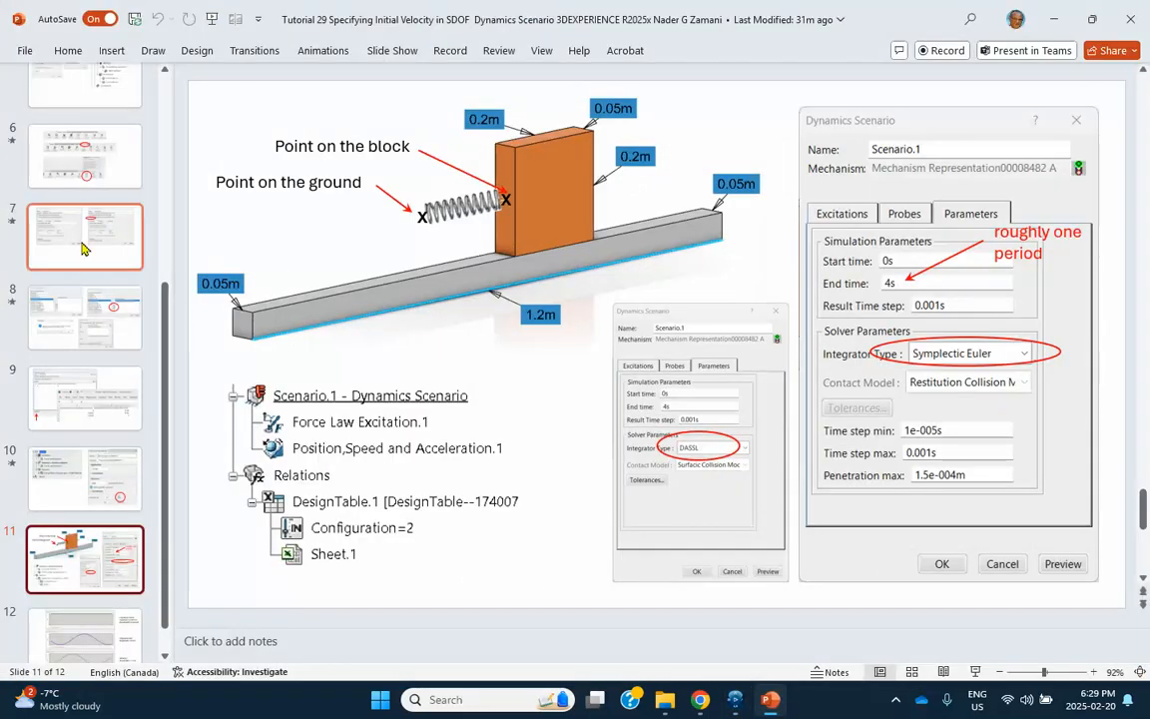
pyautogui.scroll(10, 80, 220)
pyautogui.click(69, 139)
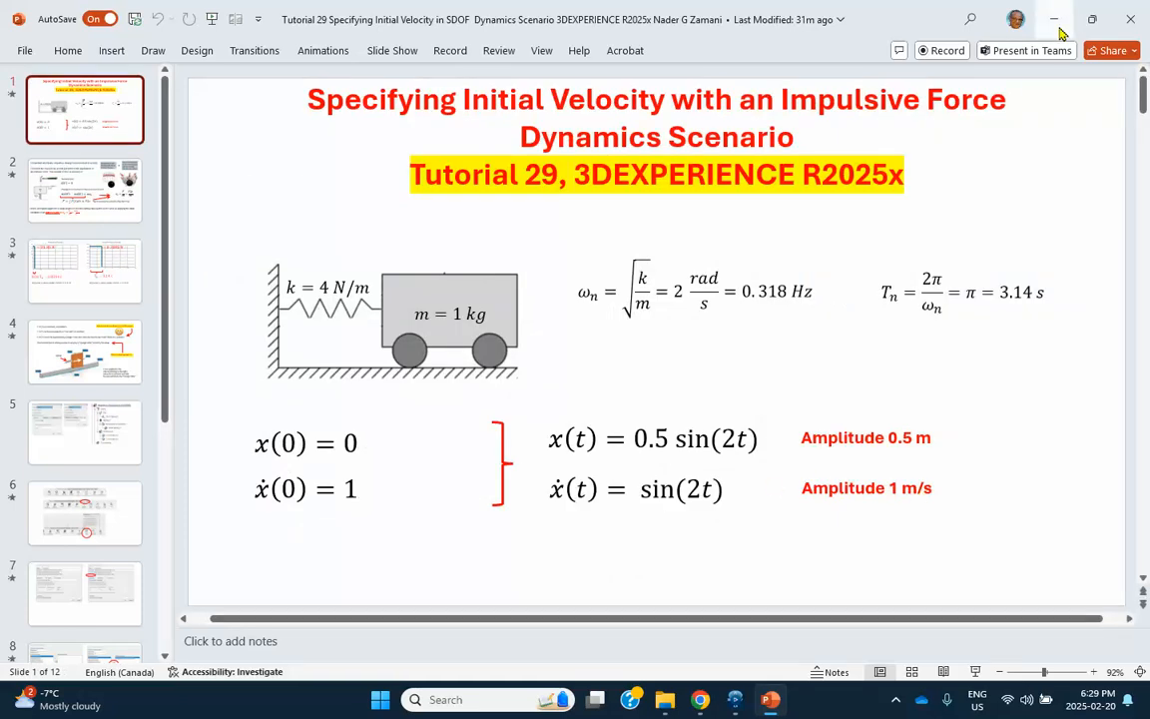
pyautogui.hotkey('alt', 'Tab')
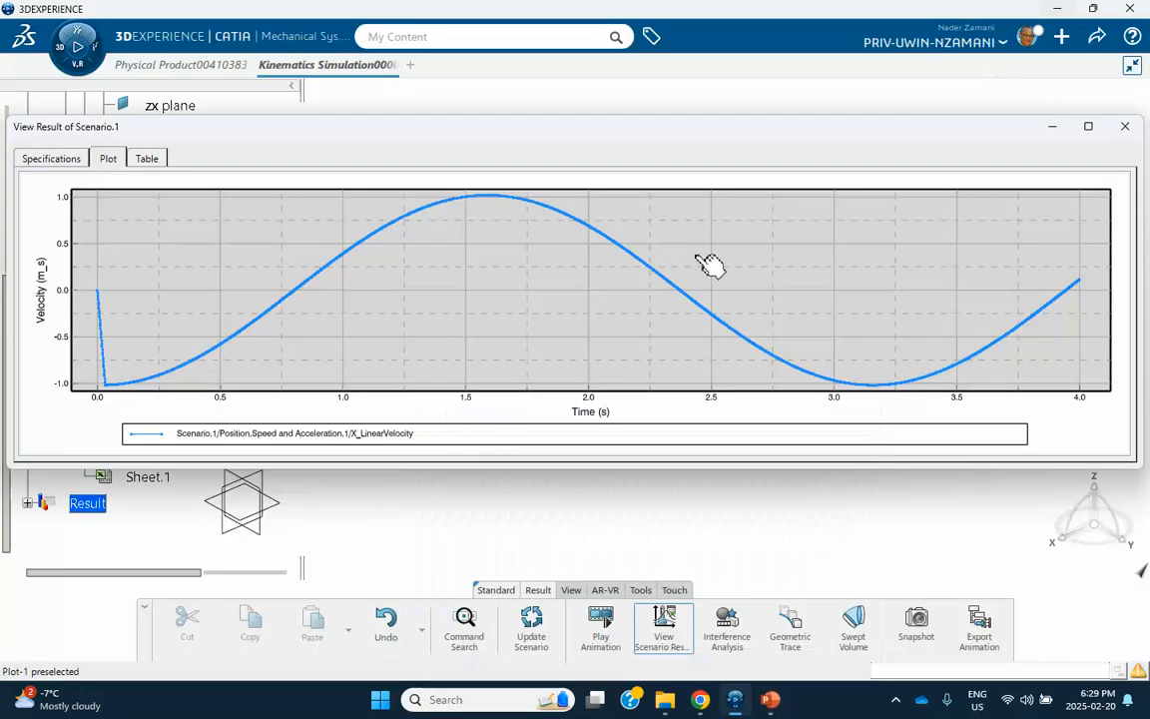
pyautogui.click(1124, 128)
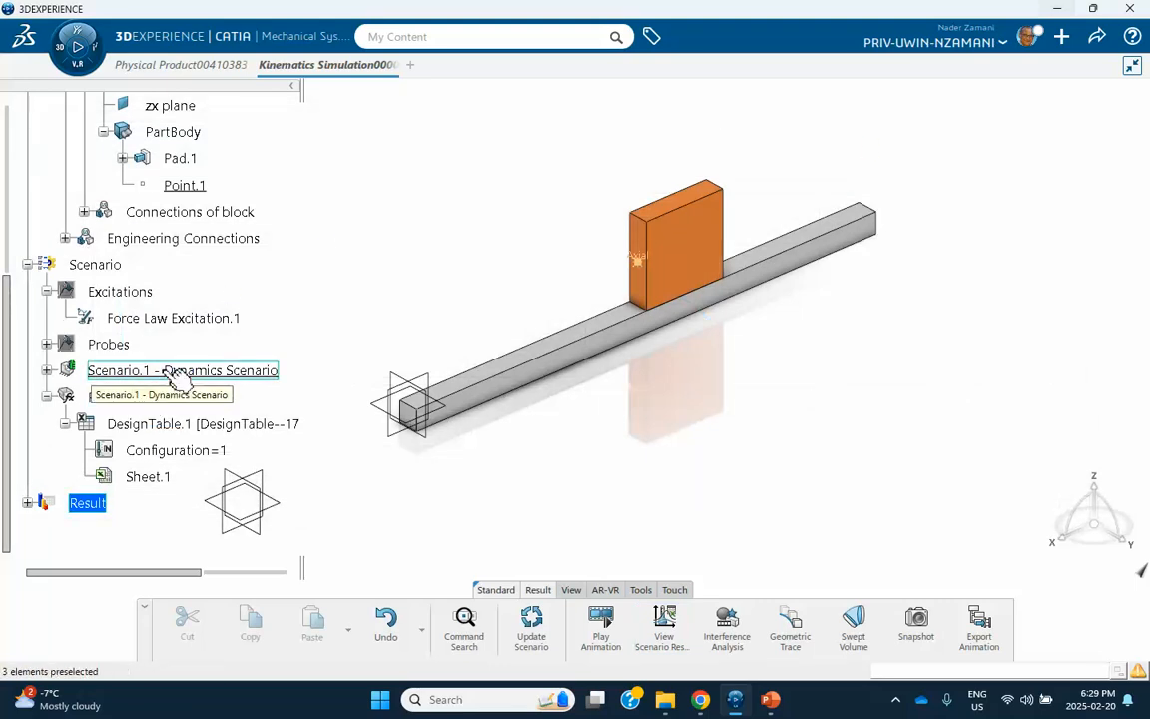
# Set the Integrator Type of the Scenario.1 dynamics scenario to DASSL and accept the change
pyautogui.doubleClick(129, 372)
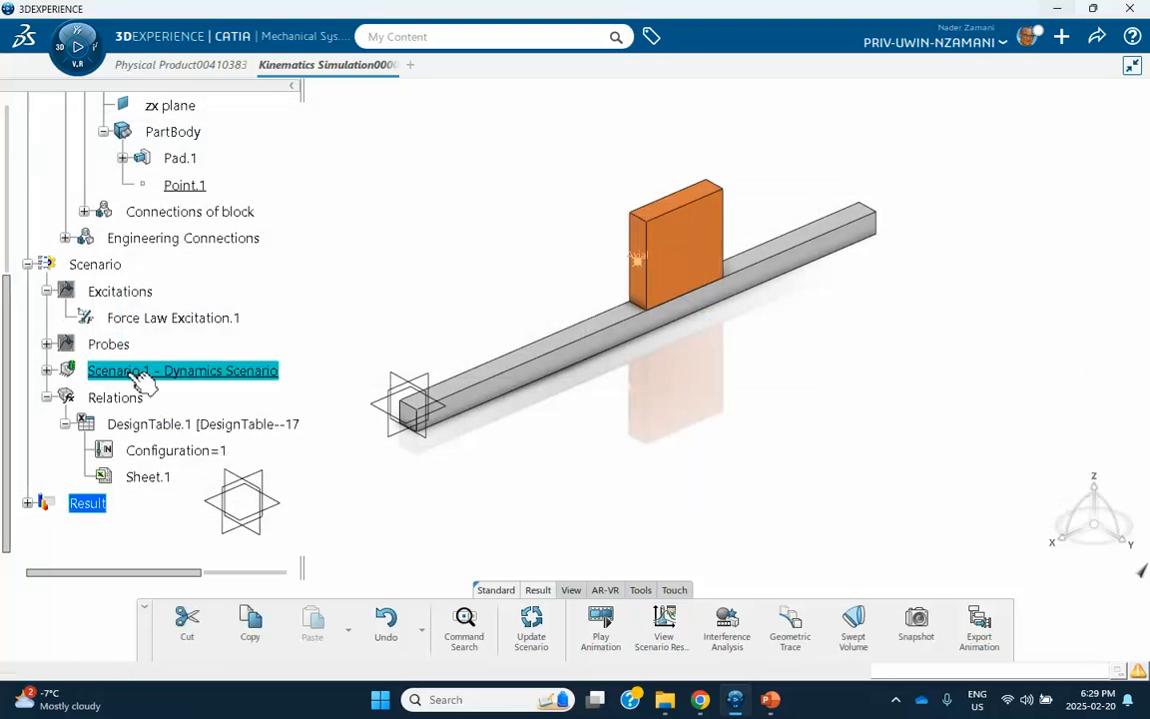
pyautogui.doubleClick(128, 373)
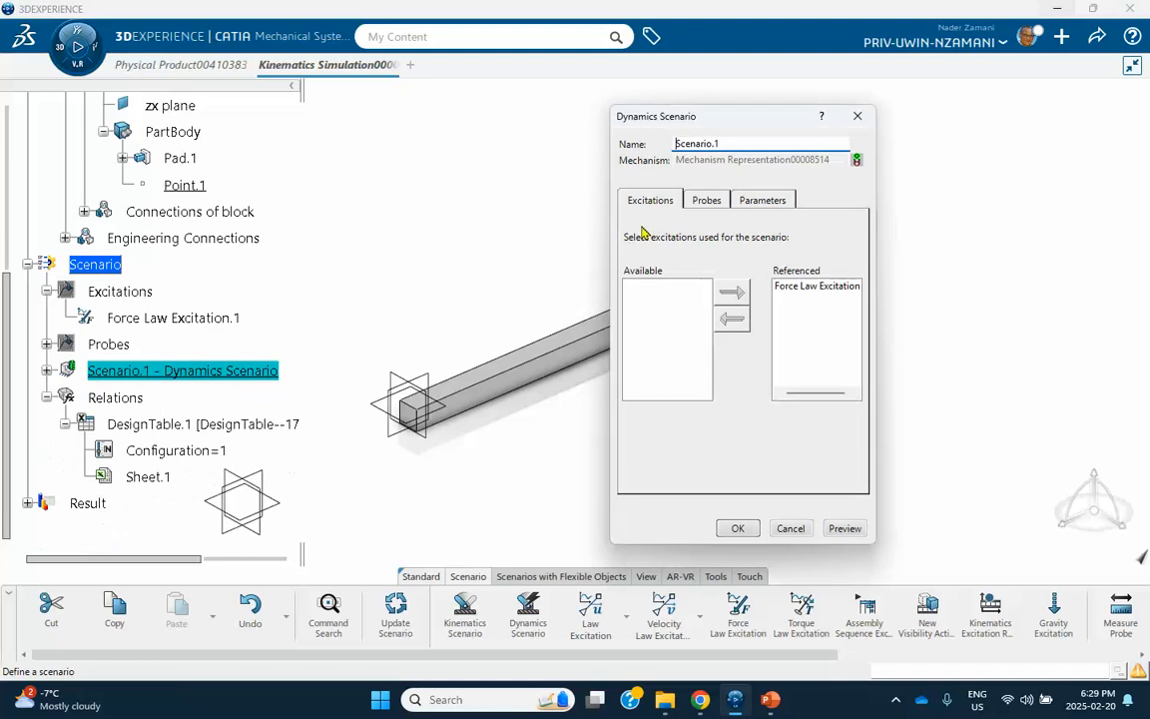
pyautogui.click(761, 200)
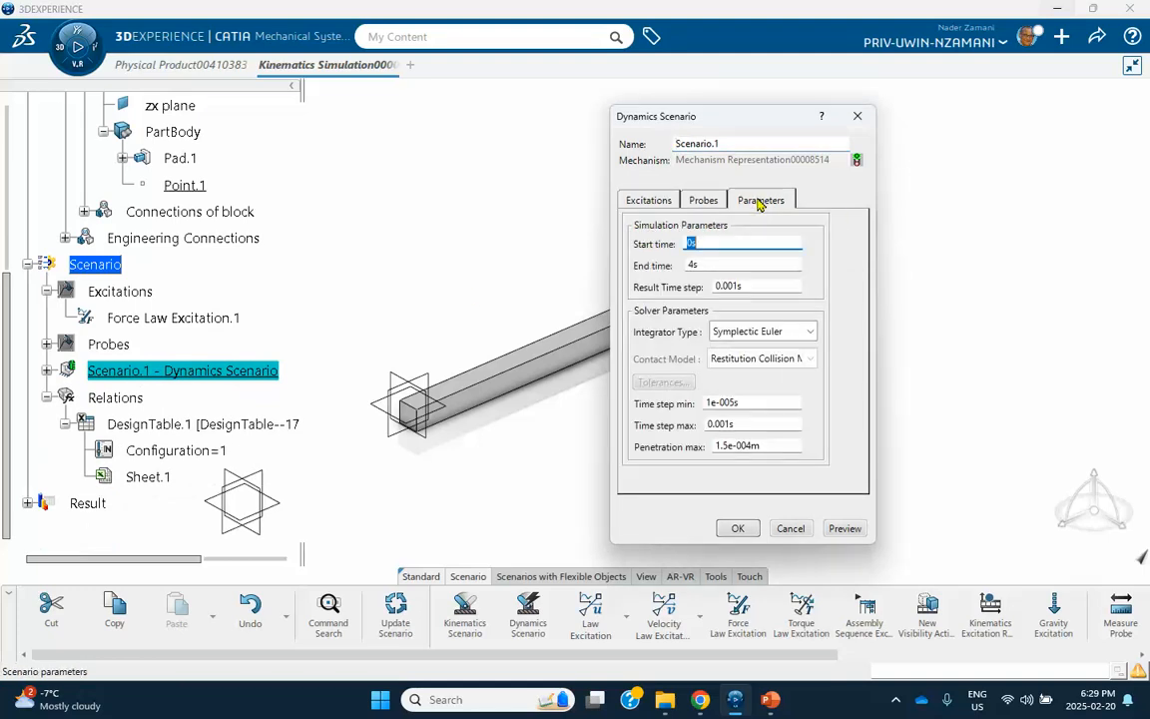
pyautogui.click(744, 331)
pyautogui.click(758, 360)
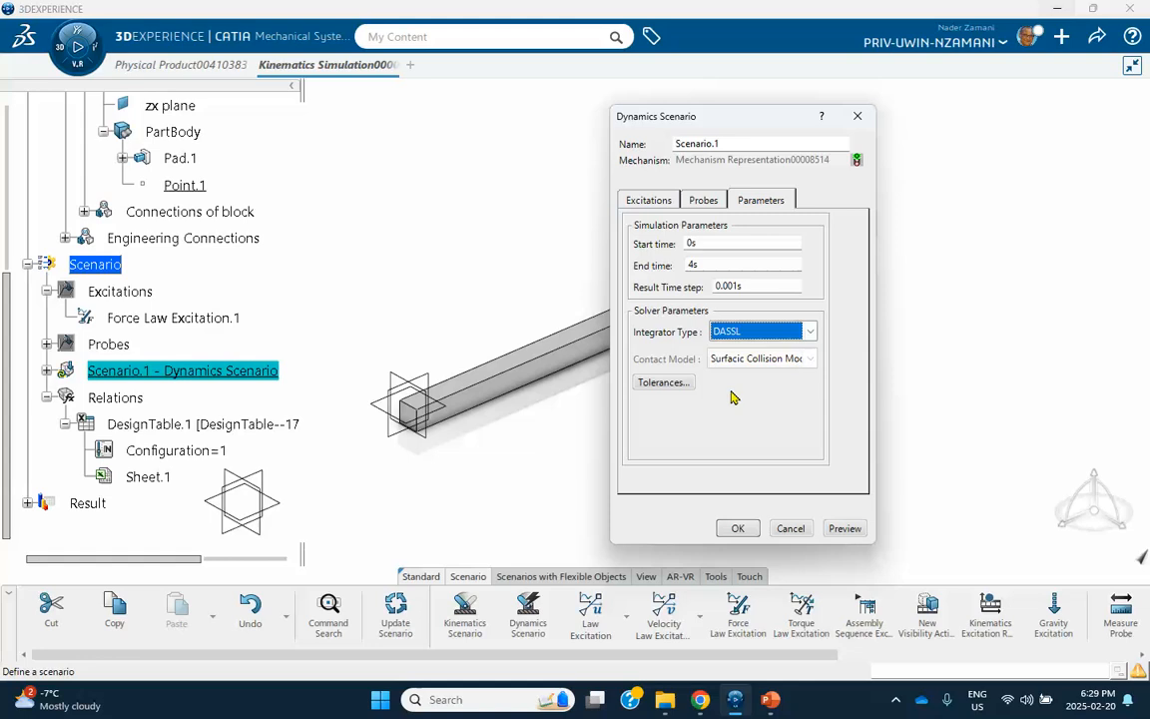
pyautogui.click(739, 529)
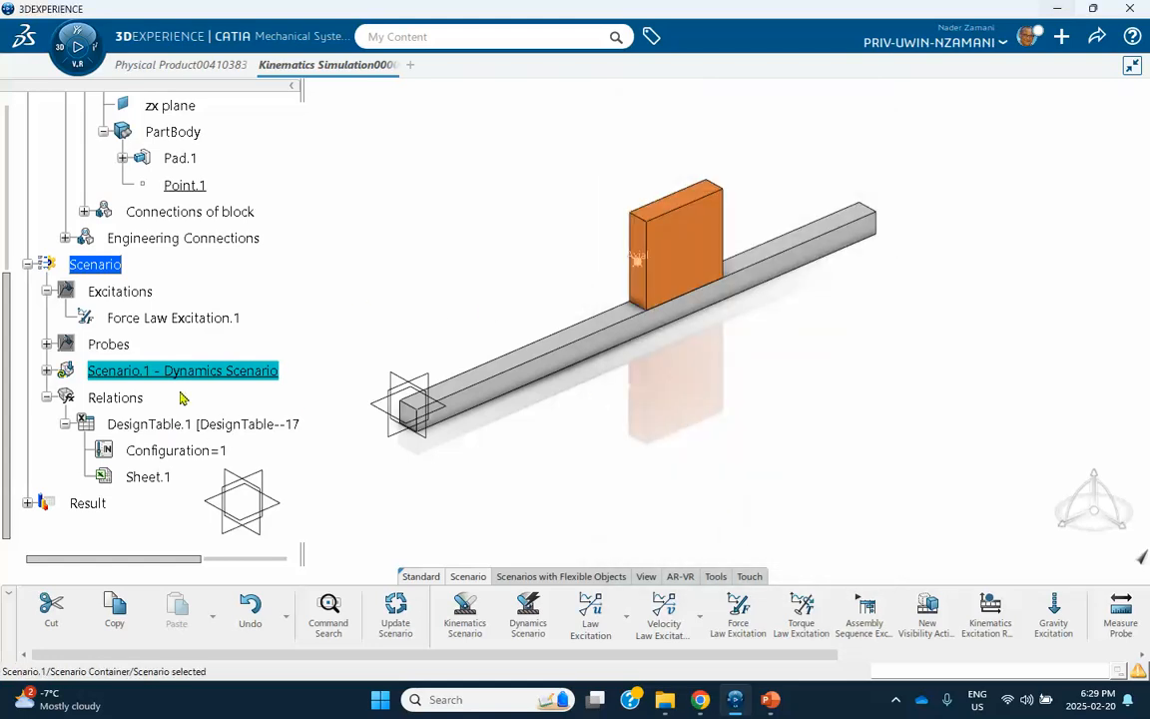
# Force the computation of Scenario.1 and generate its results, plot only the probe's X_LinearVelocity, and close the results
pyautogui.rightClick(150, 367)
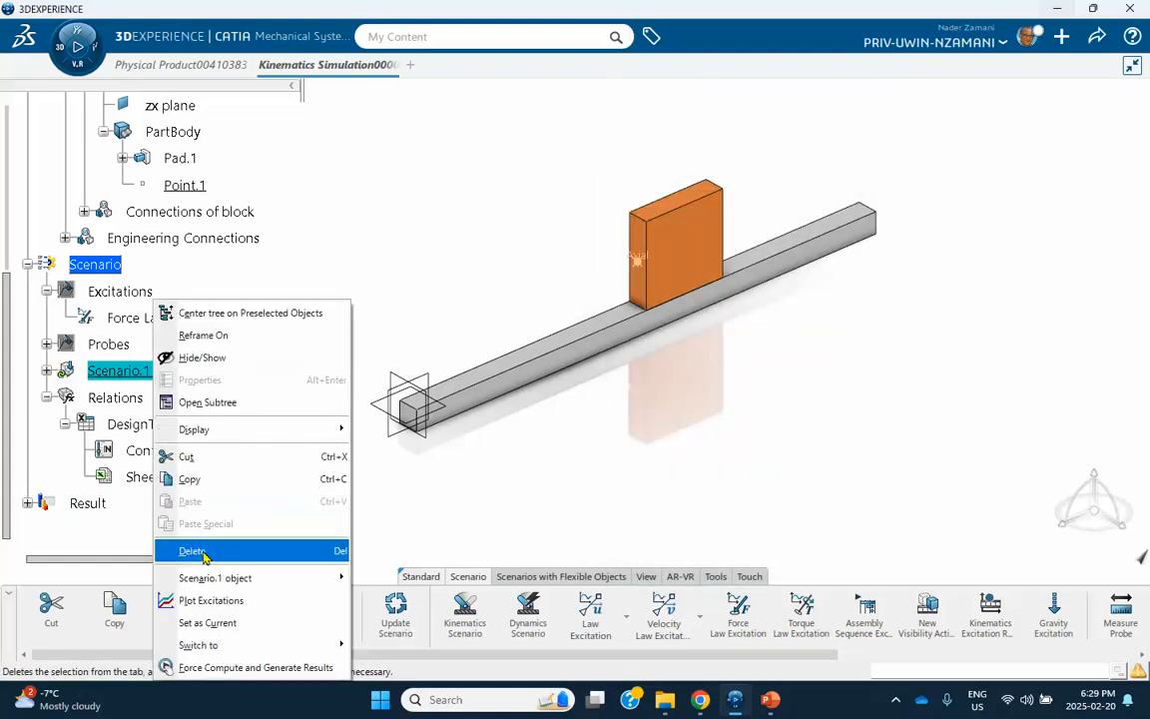
pyautogui.click(209, 666)
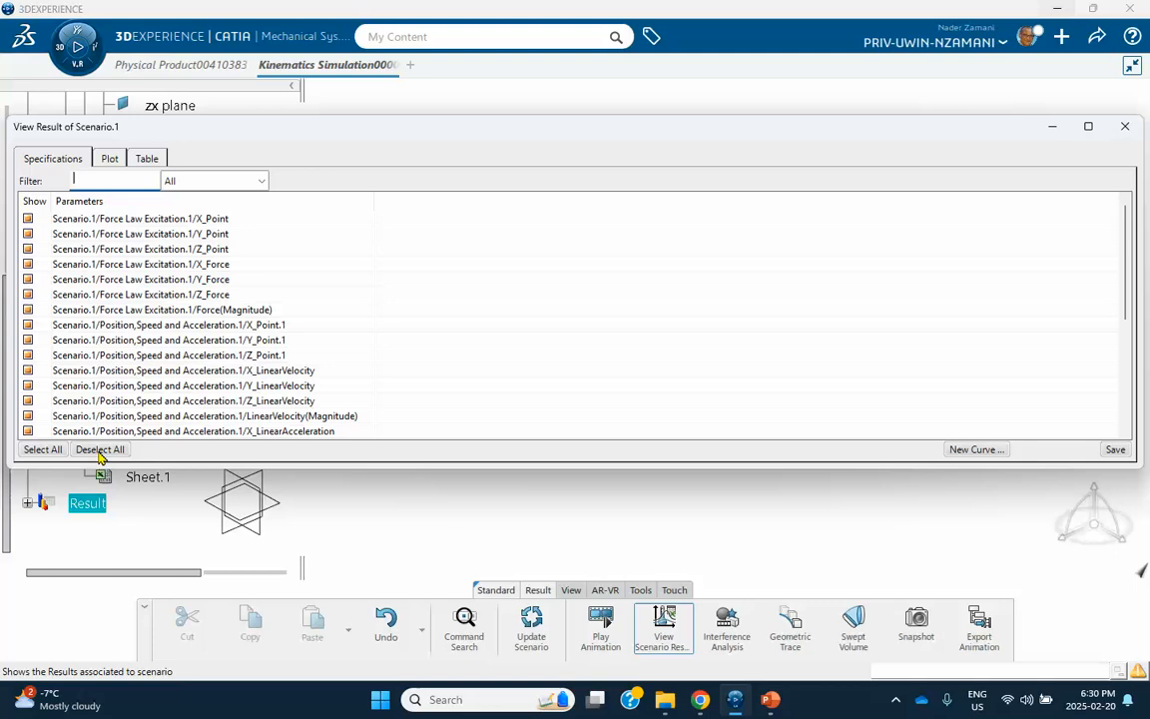
pyautogui.click(100, 450)
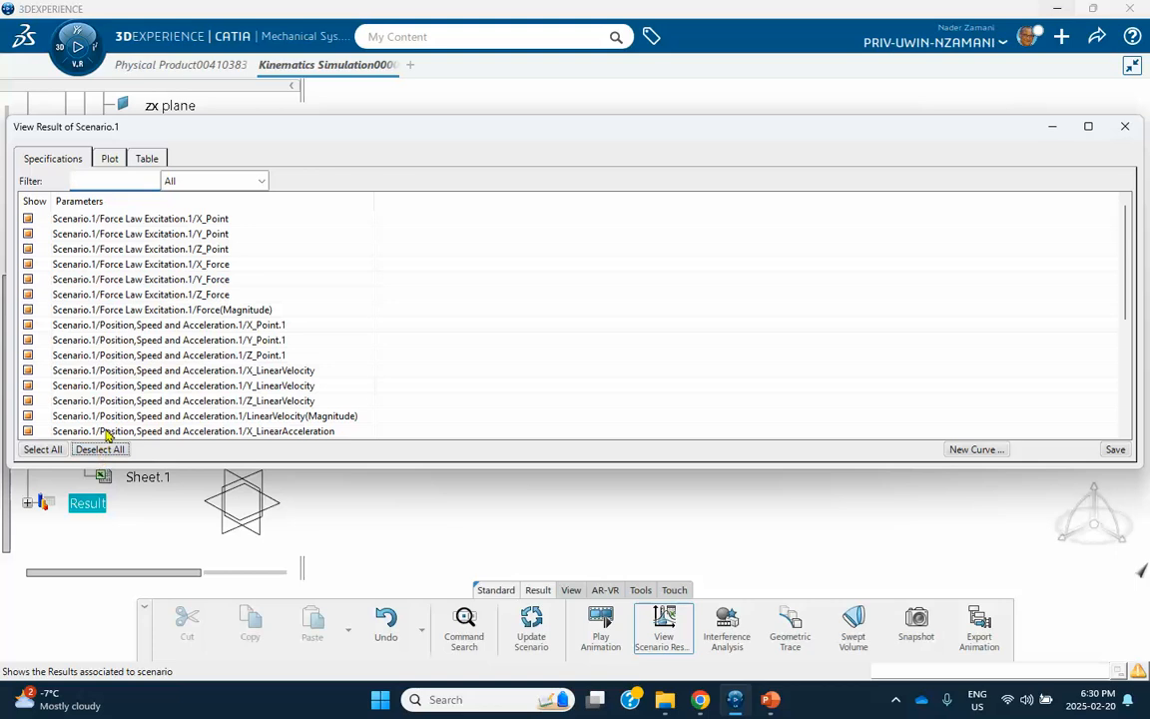
pyautogui.click(28, 371)
pyautogui.click(108, 159)
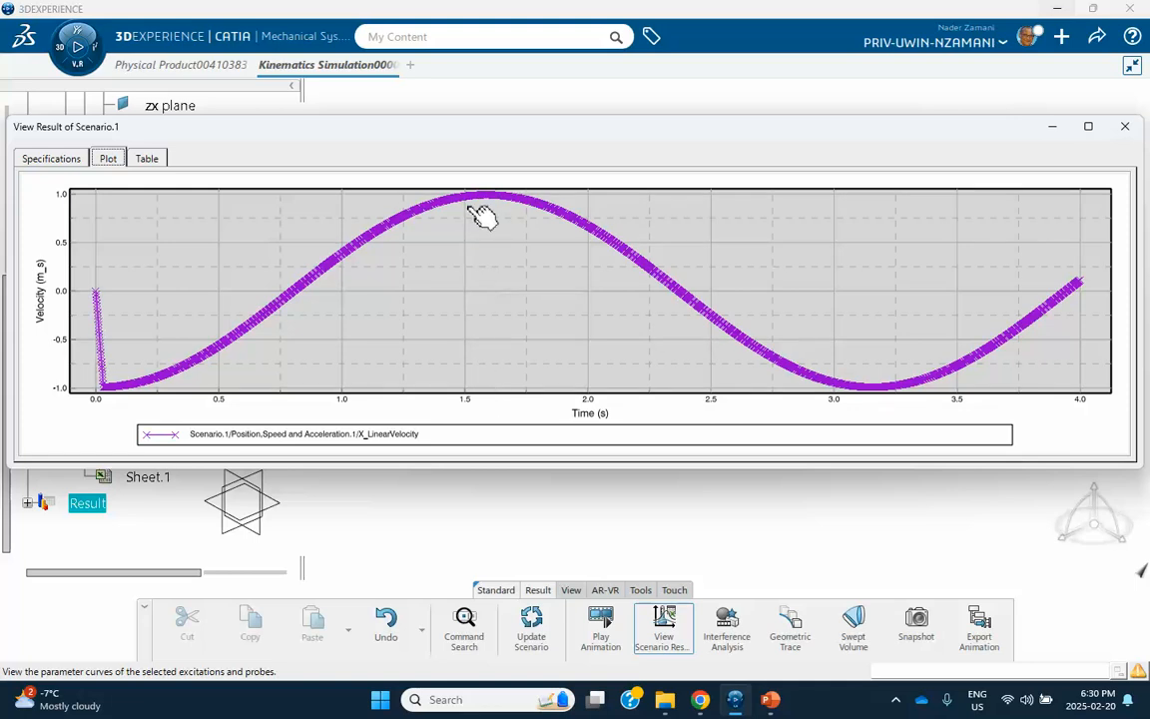
pyautogui.click(1121, 129)
# Open DesignTable.1 from the scenario's relations and bring up its force-time table for editing in Excel
pyautogui.scroll(-2, 243, 351)
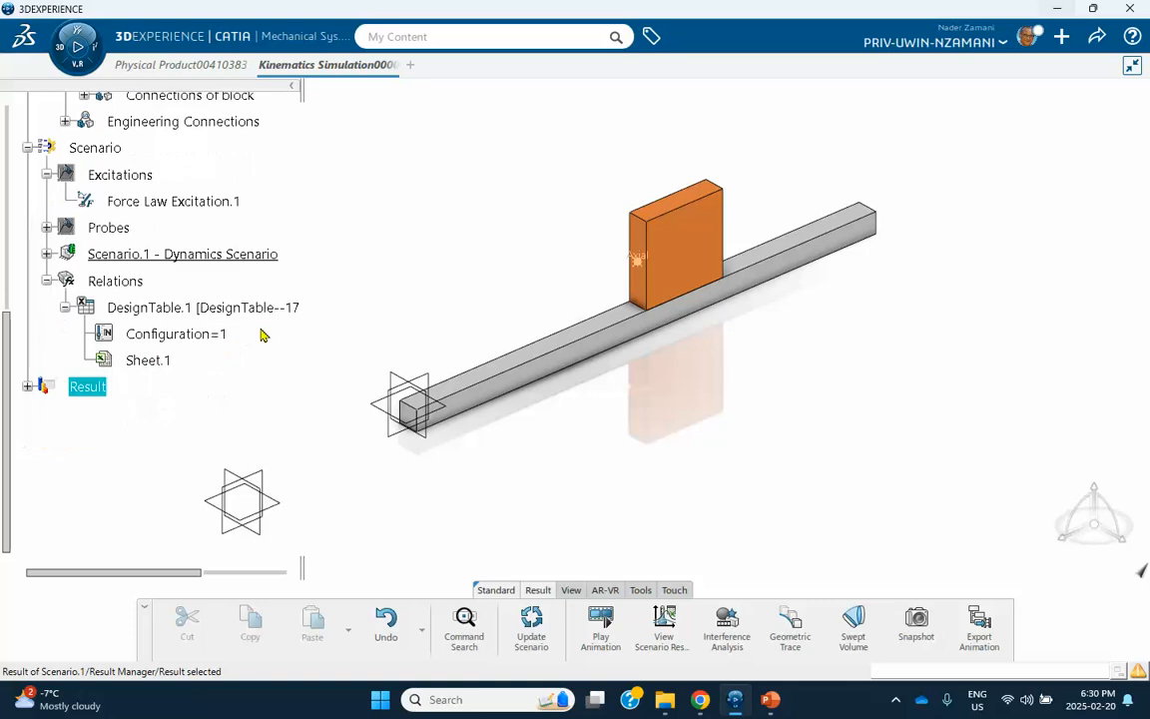
pyautogui.click(171, 314)
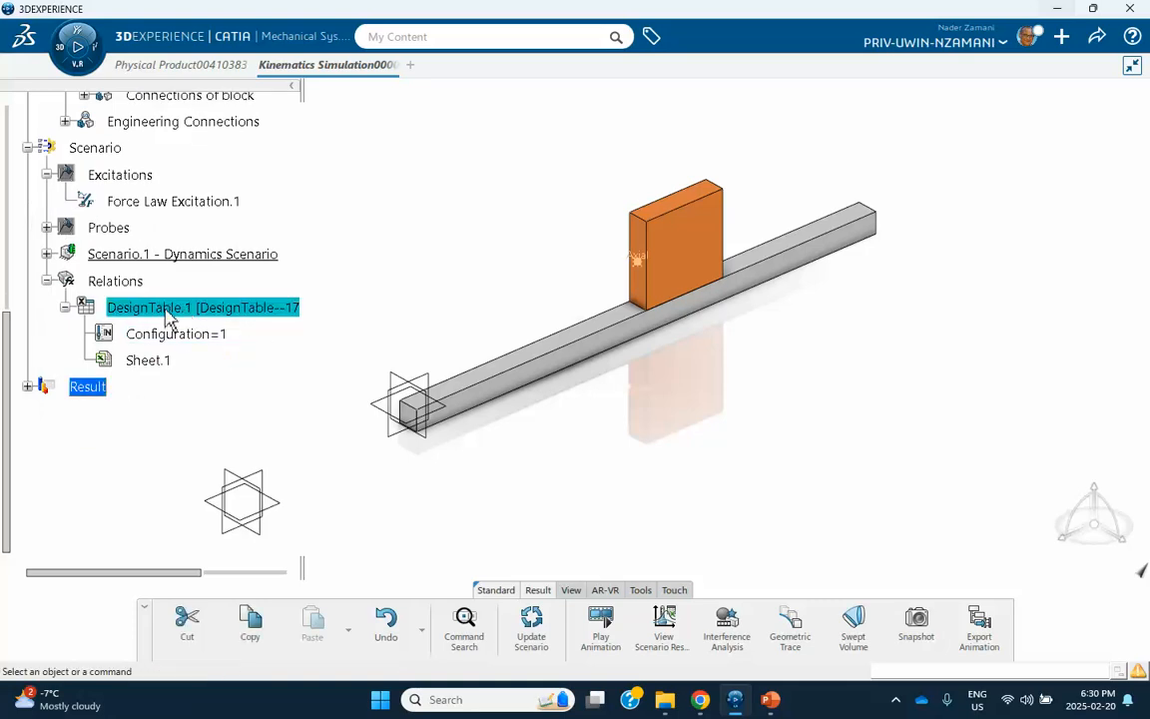
pyautogui.doubleClick(167, 313)
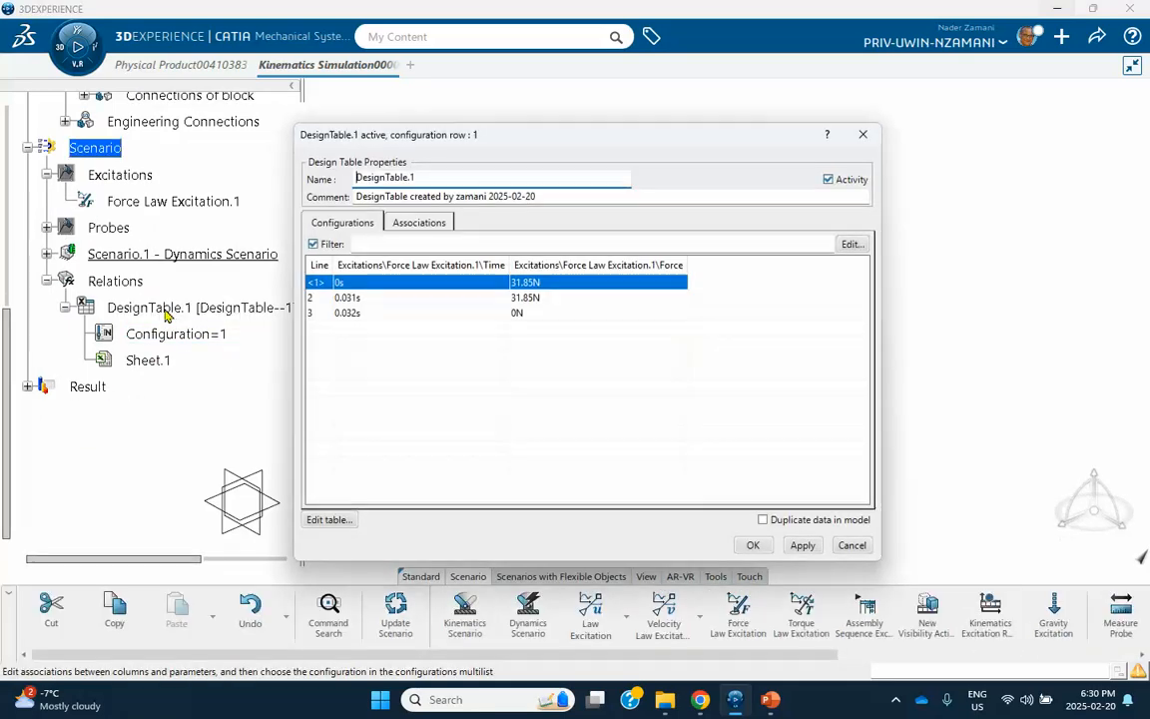
pyautogui.click(330, 519)
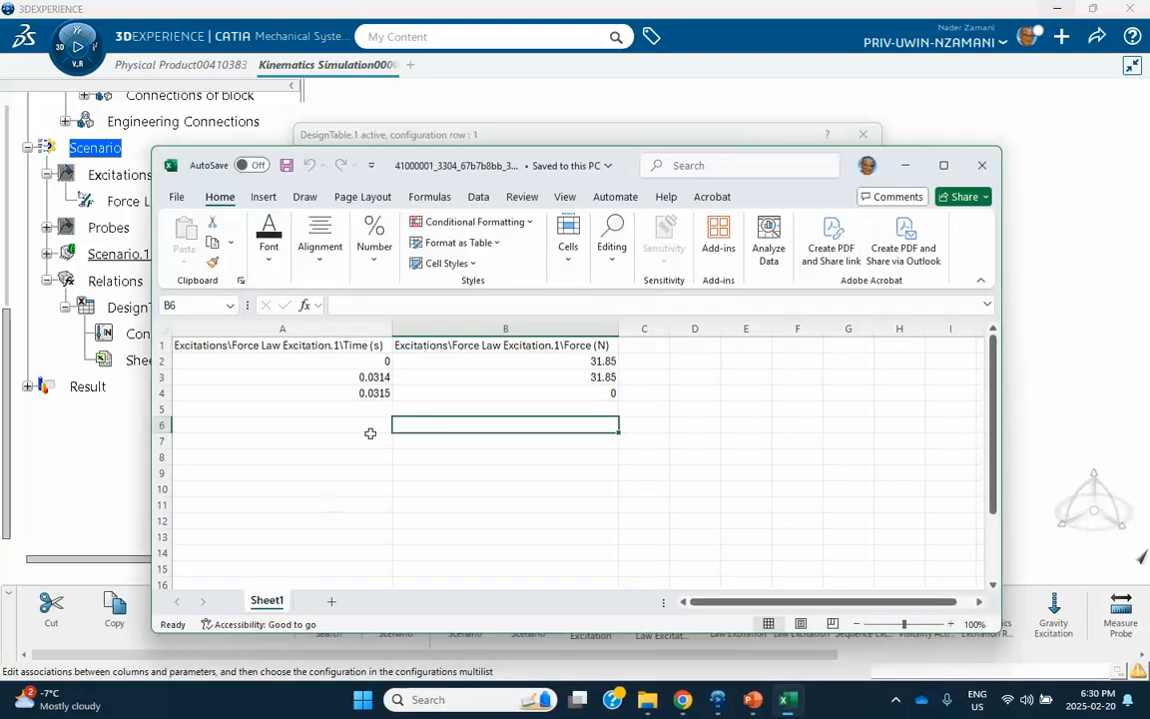
# Set the time in cell A3 of the force table to 3.14 s
pyautogui.click(367, 377)
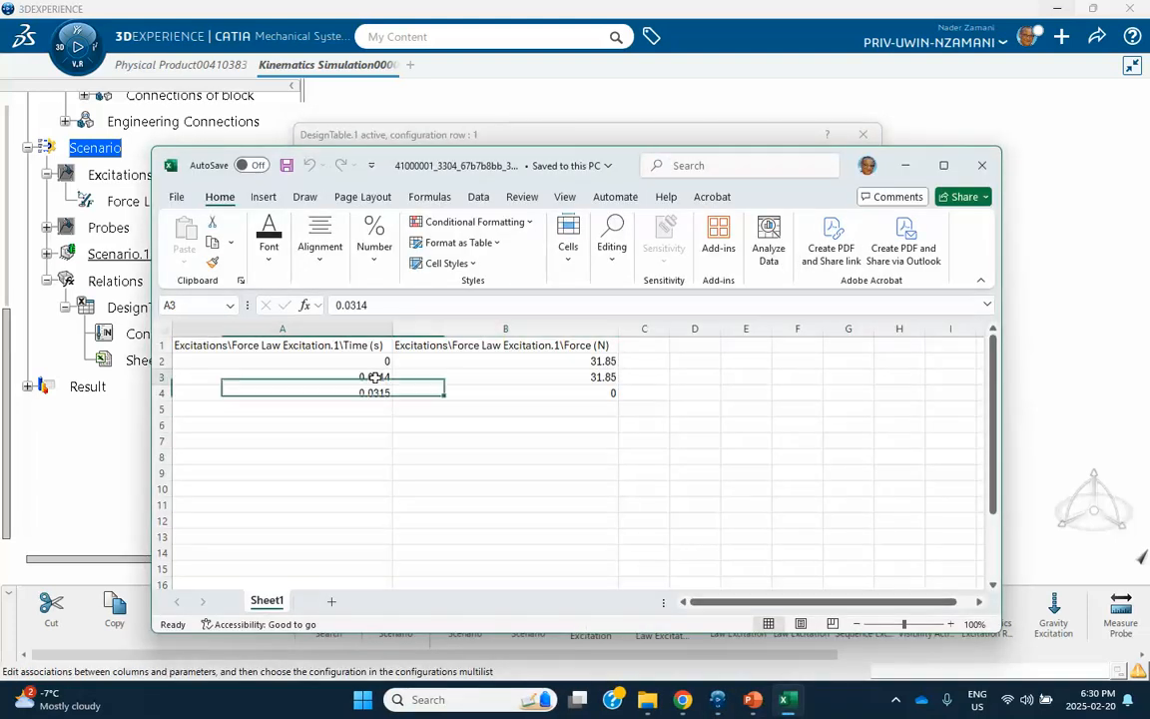
pyautogui.click(358, 304)
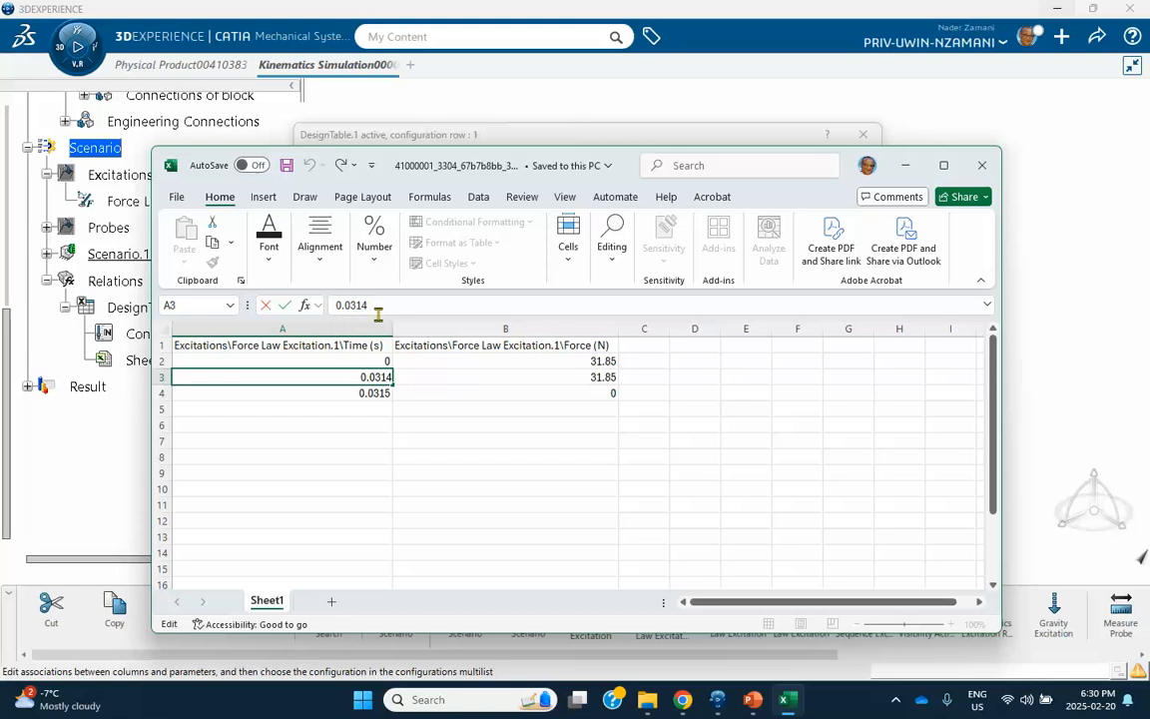
pyautogui.press('BackSpace')
pyautogui.press('BackSpace')
pyautogui.write('3.')
# Look up the full-period impulse force on slide 3 in PowerPoint and set cells B2 and B3 of the force table to 0.3185 N
pyautogui.click(598, 362)
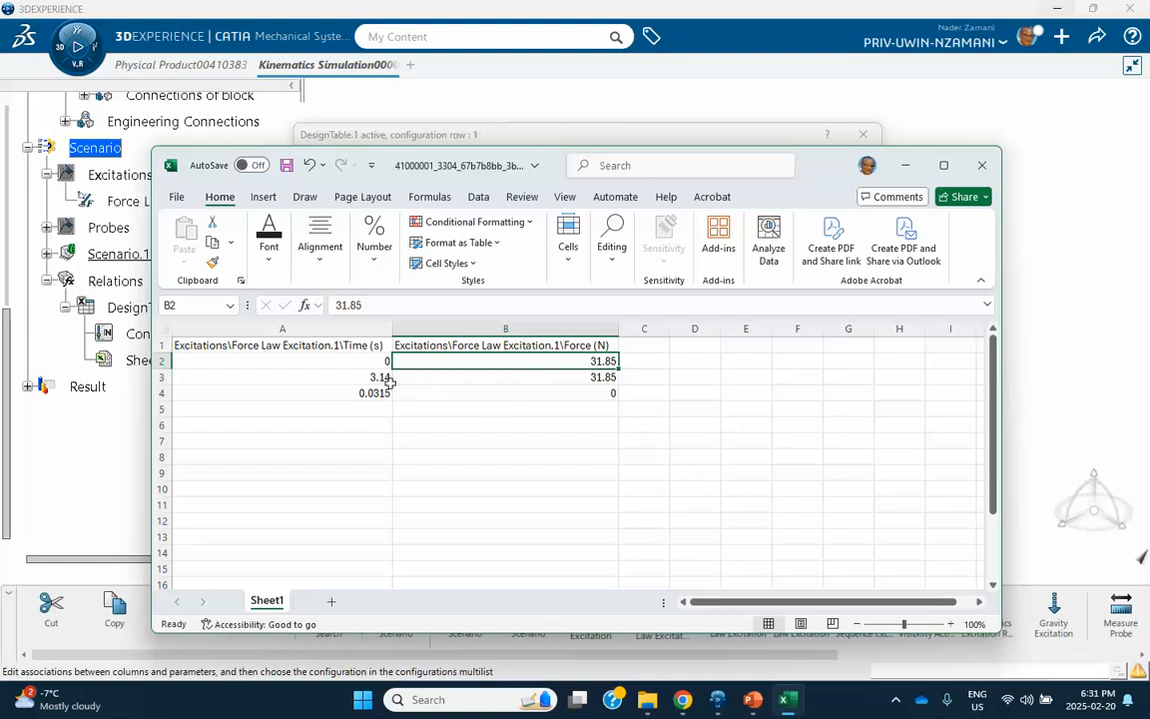
pyautogui.click(753, 699)
pyautogui.click(80, 255)
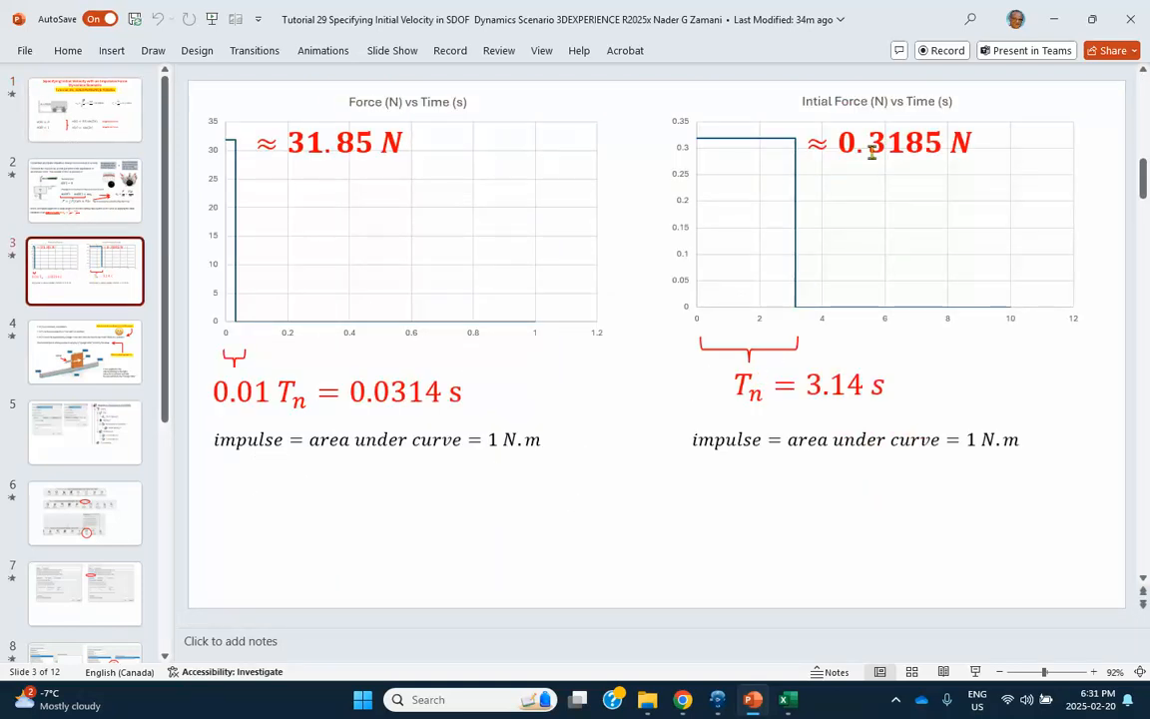
pyautogui.click(1053, 18)
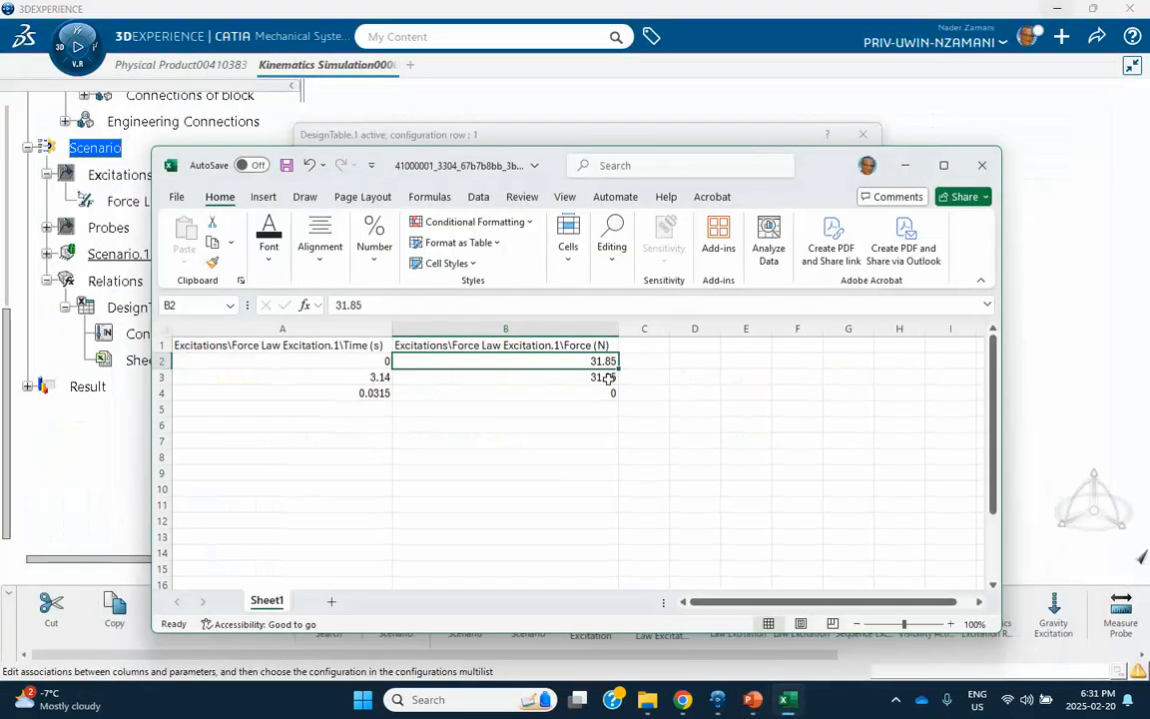
pyautogui.click(334, 306)
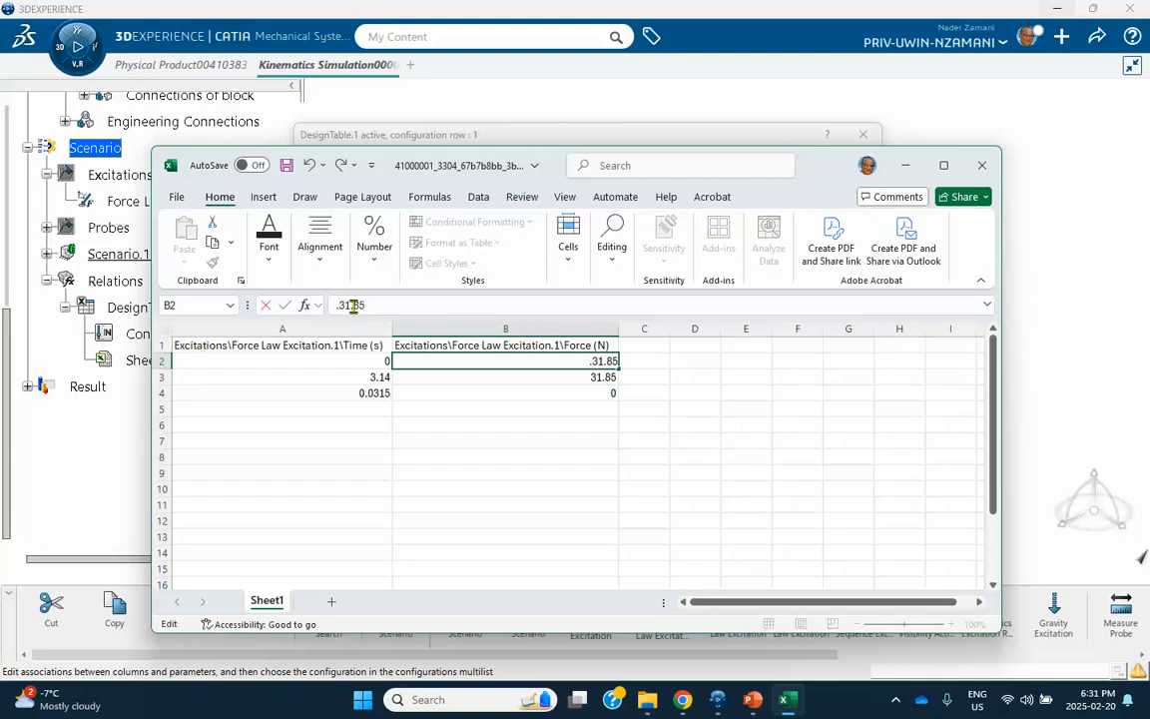
pyautogui.click(437, 440)
pyautogui.click(579, 378)
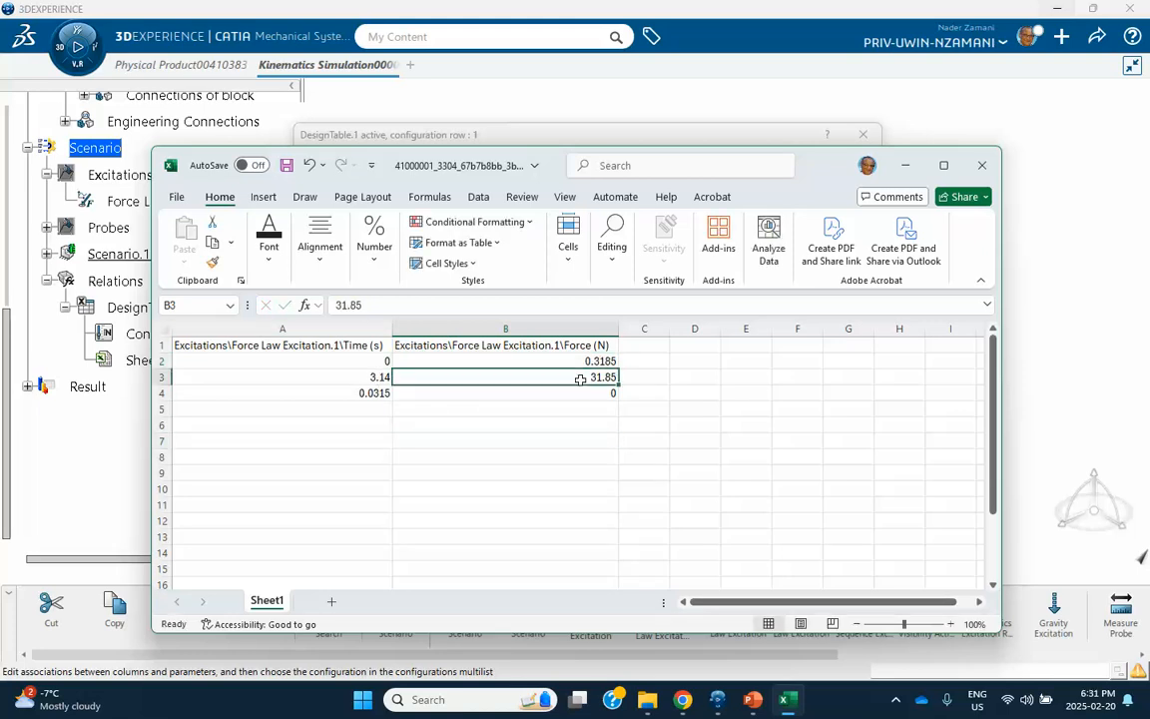
pyautogui.click(351, 305)
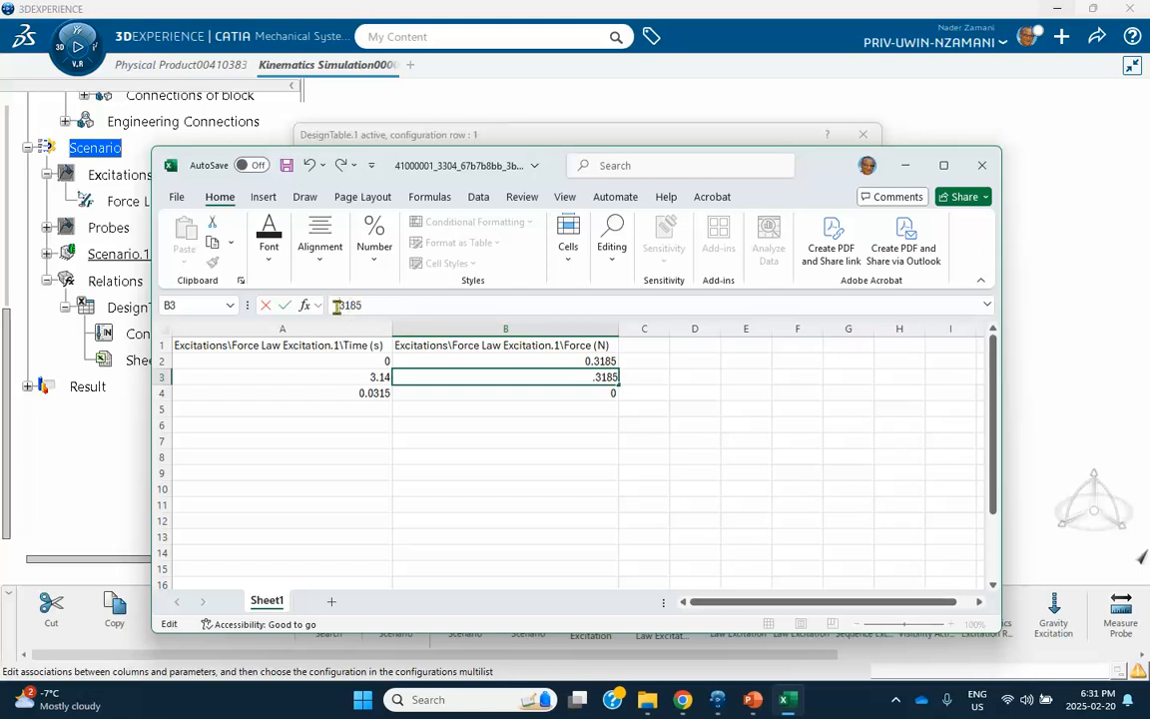
pyautogui.click(375, 476)
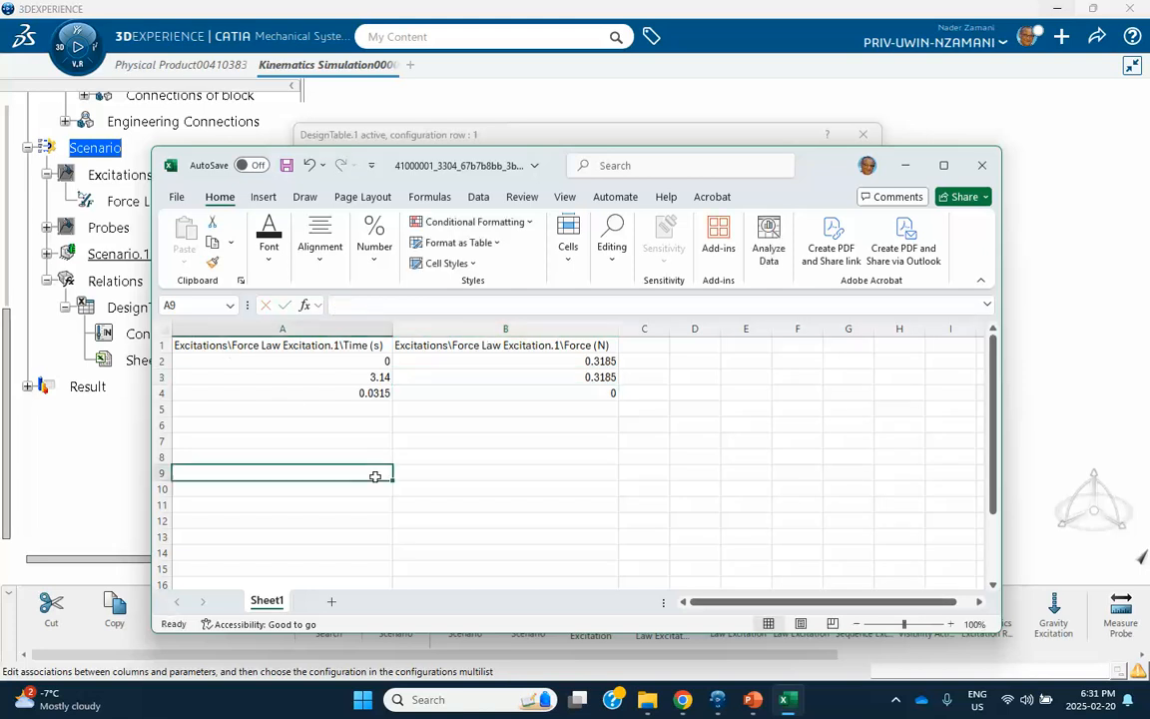
# Set the time in cell A4 of the force table to 3.15 s
pyautogui.click(375, 393)
pyautogui.moveTo(368, 305); pyautogui.dragTo(362, 306)
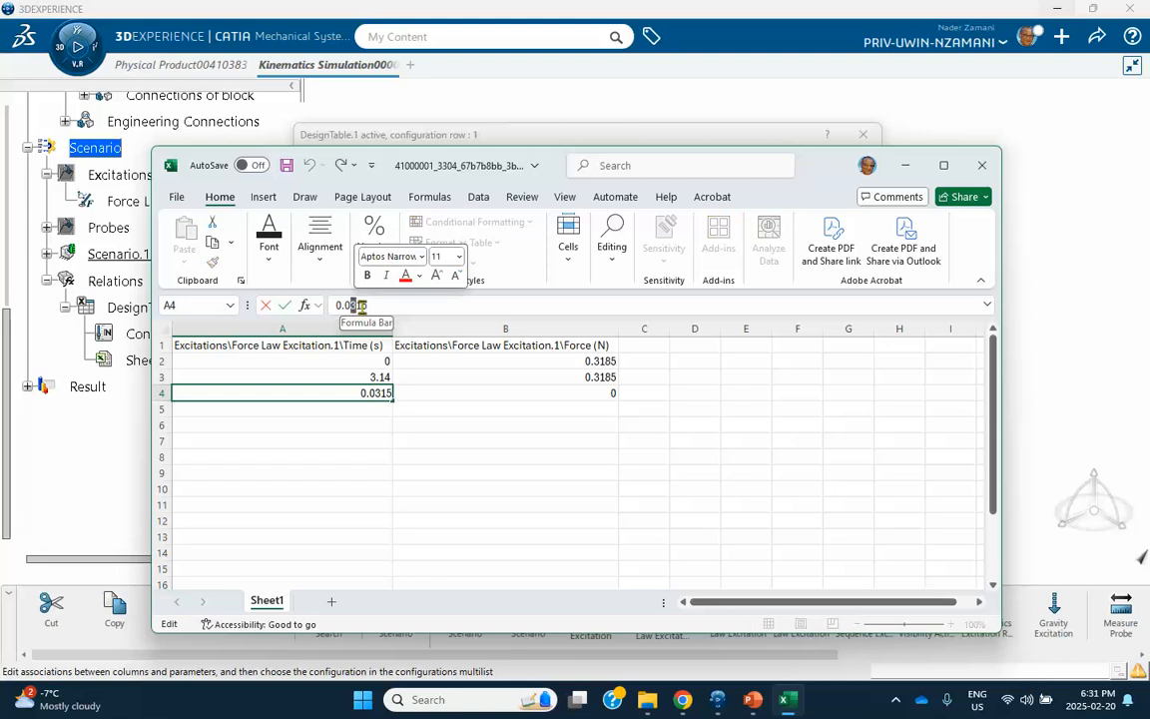
pyautogui.press('BackSpace')
pyautogui.press('BackSpace')
pyautogui.press('BackSpace')
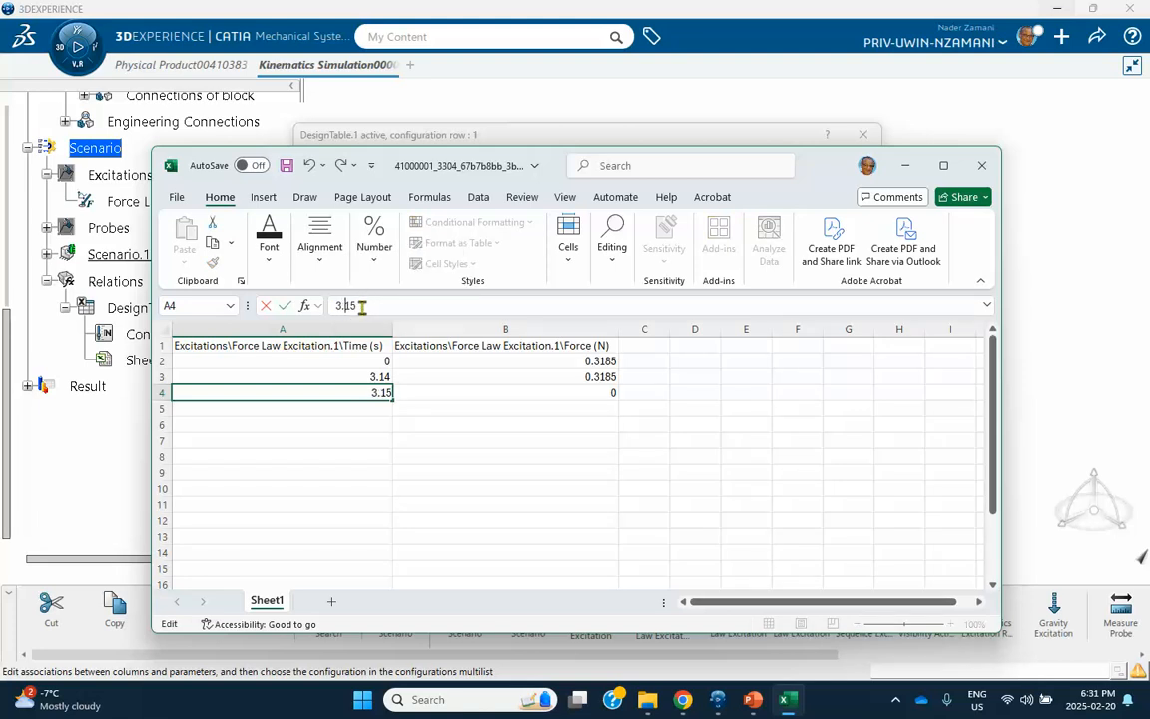
pyautogui.click(462, 456)
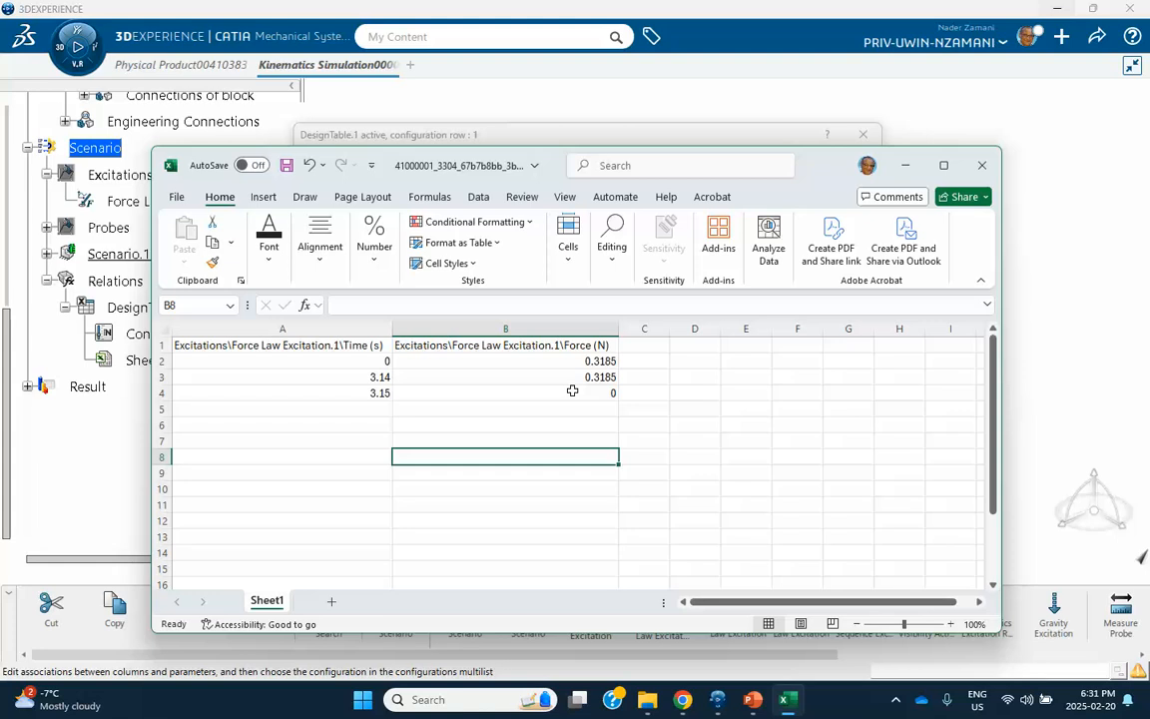
# Check the edited values against the full-period force curve on slide 3 in PowerPoint and save the design table workbook
pyautogui.click(753, 698)
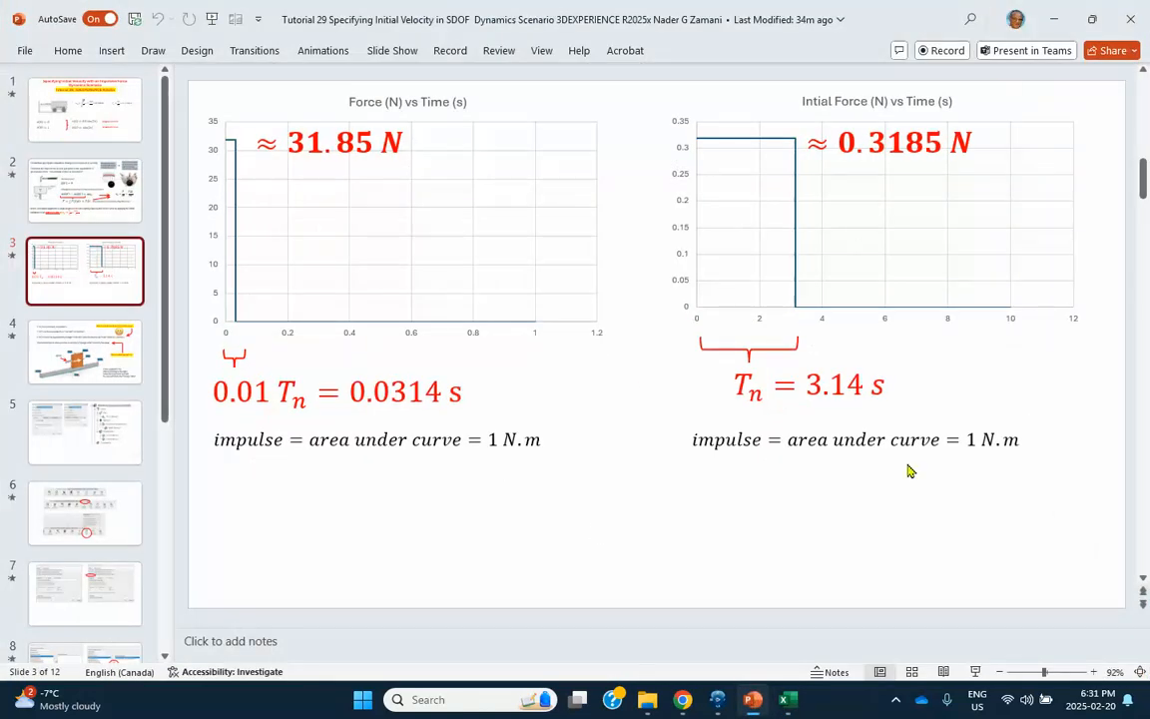
pyautogui.click(1051, 18)
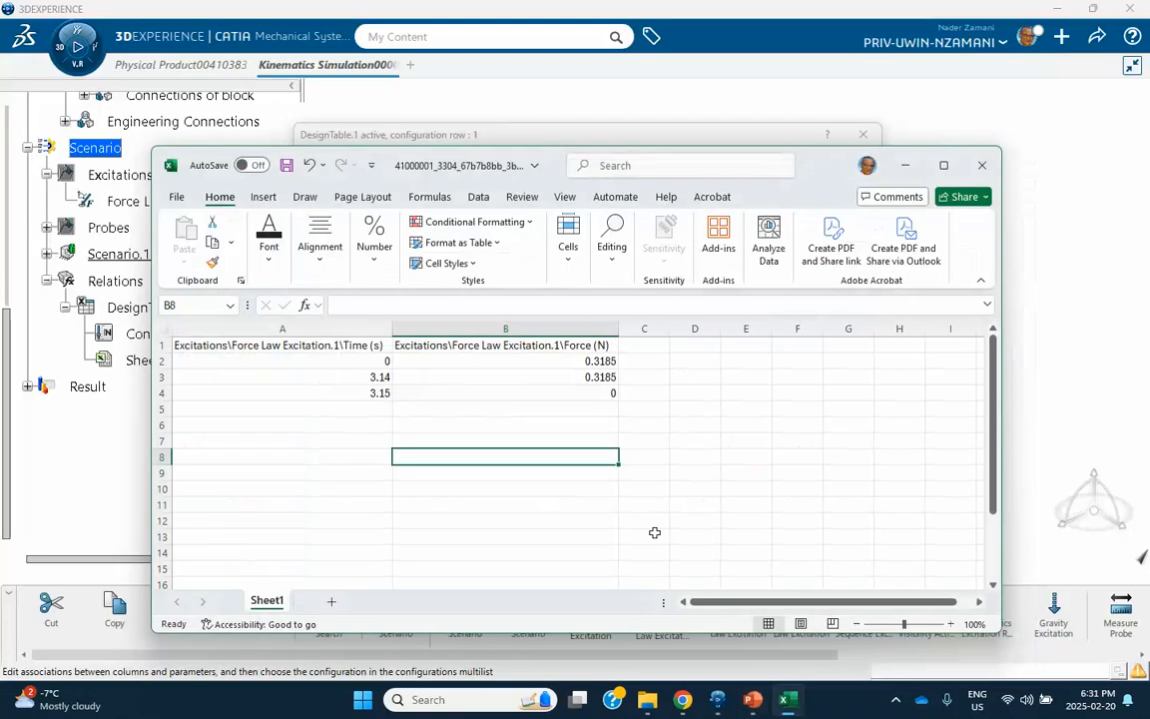
pyautogui.click(288, 166)
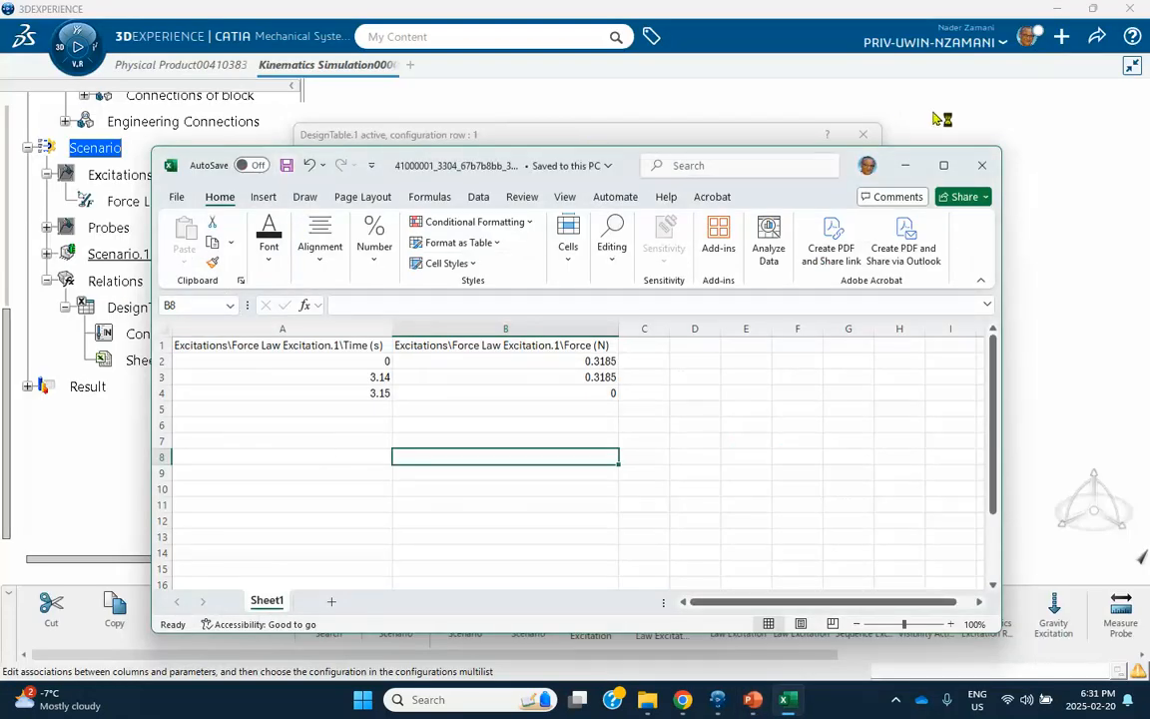
# Close the force table workbook and accept the synchronized DesignTable.1 with its updated force values
pyautogui.click(987, 165)
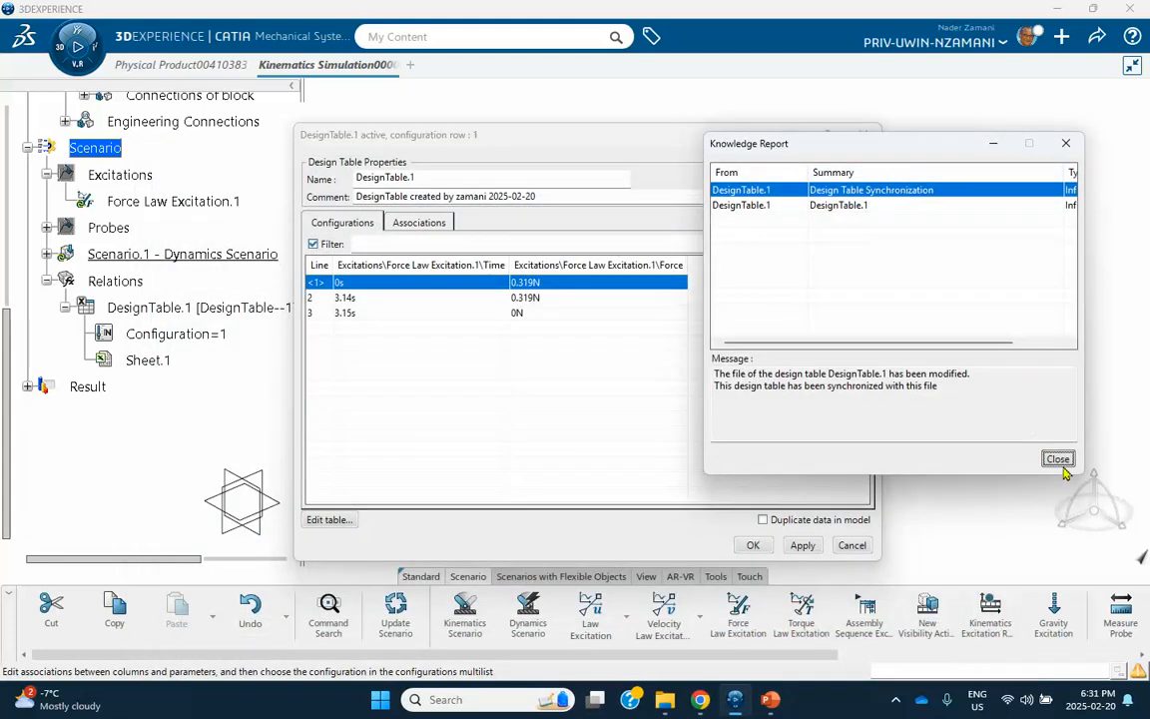
pyautogui.click(1057, 458)
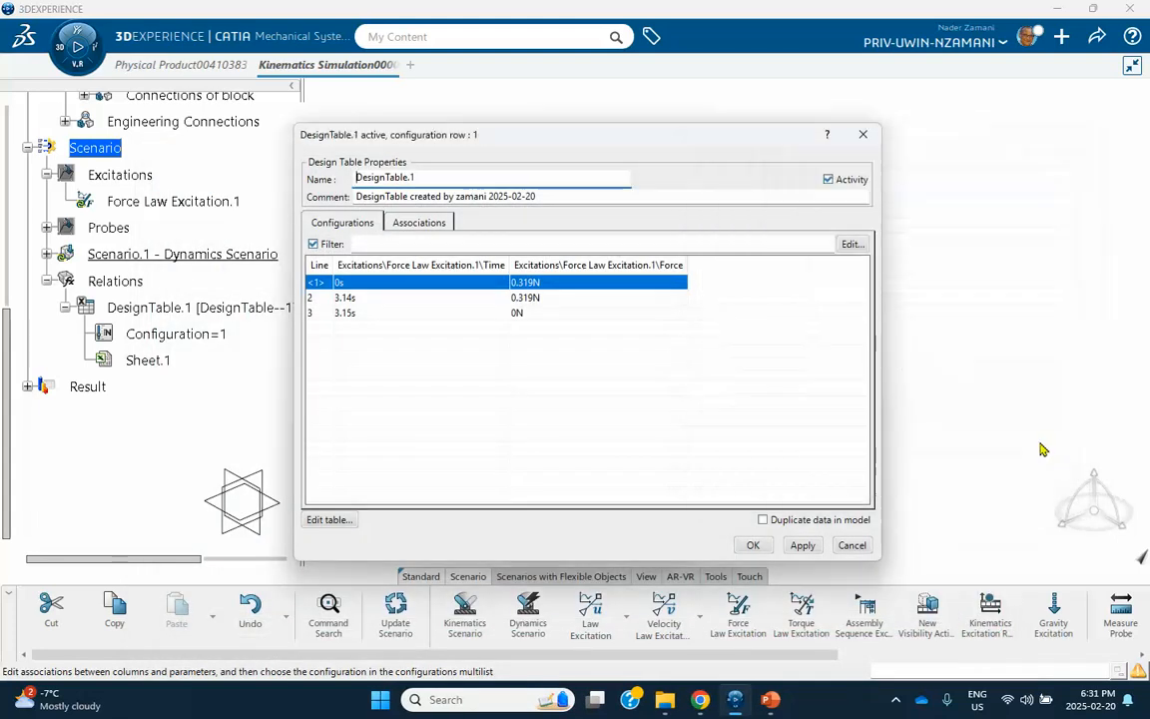
pyautogui.click(750, 546)
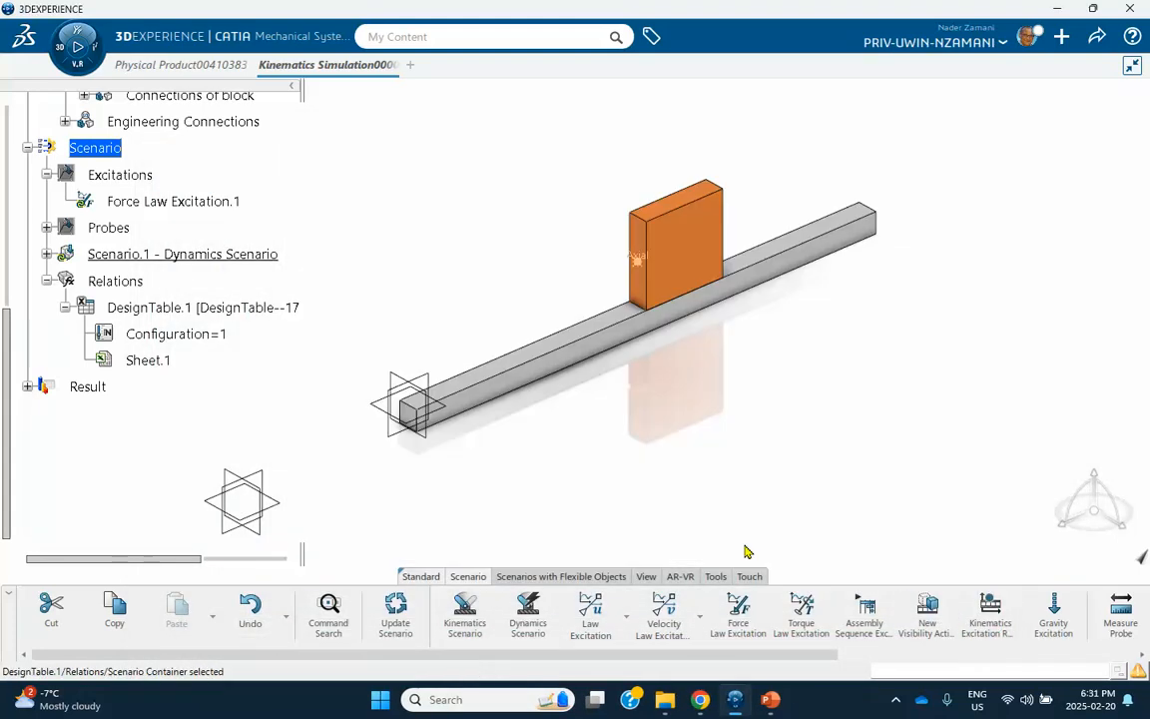
# Force a recompute of the Scenario.1 dynamics scenario and generate its results
pyautogui.click(231, 256)
pyautogui.rightClick(218, 257)
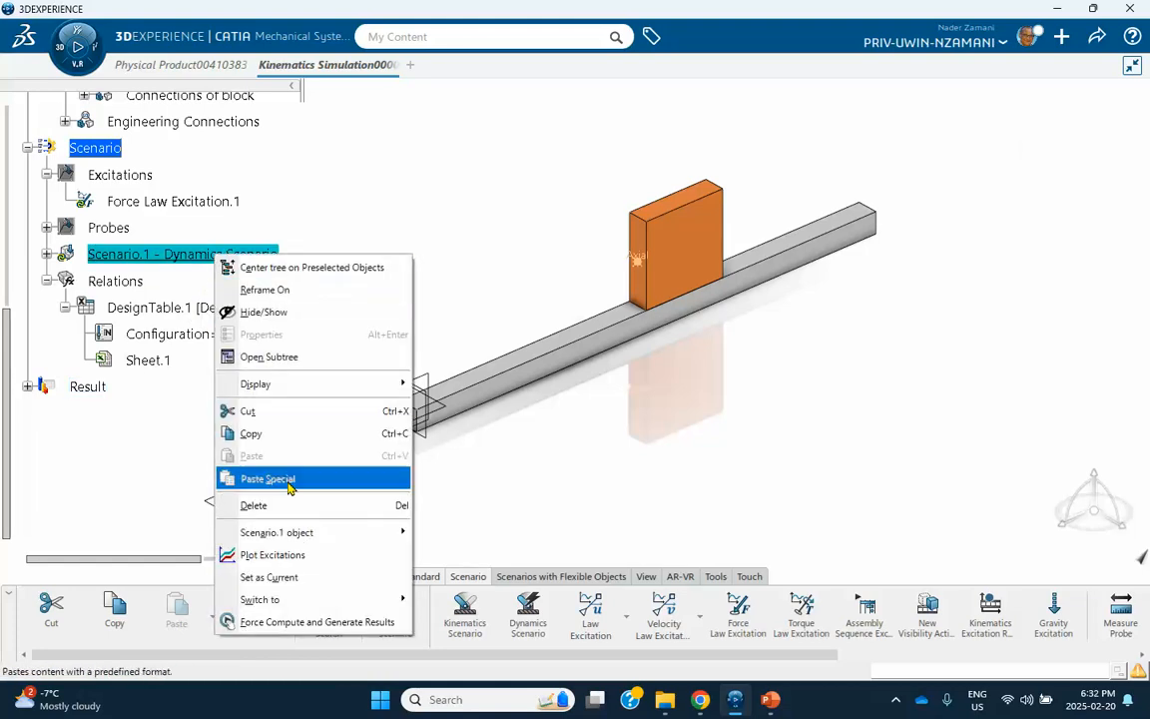
pyautogui.click(276, 627)
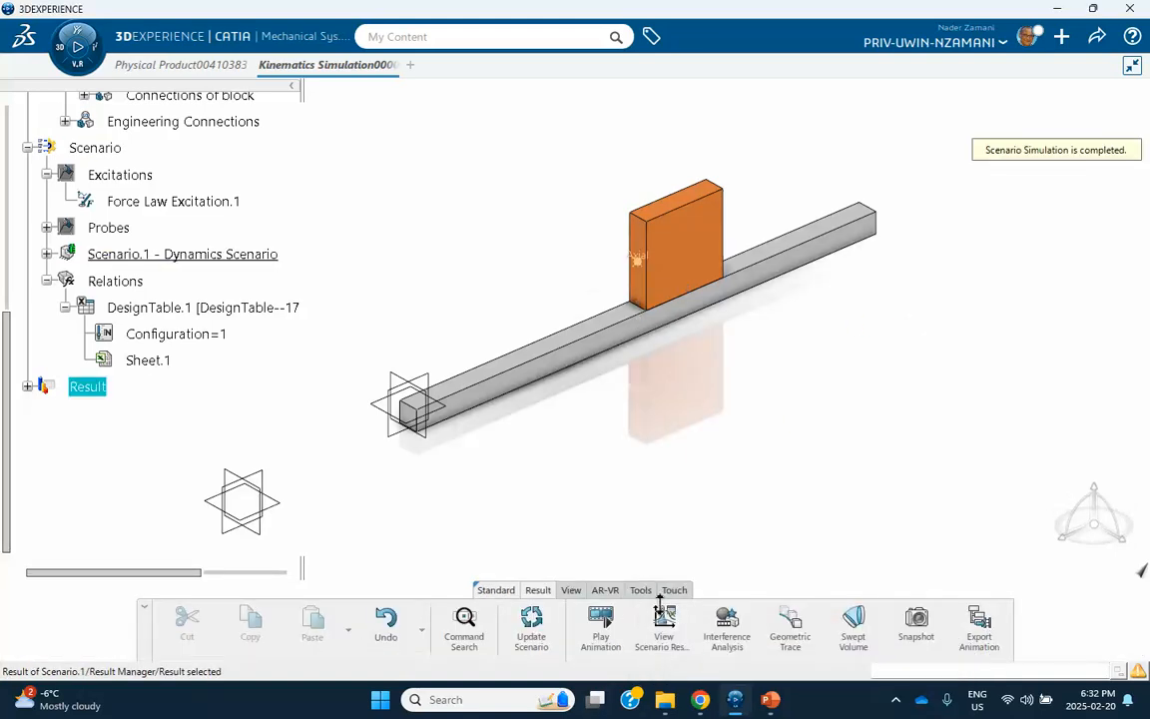
# Plot only X_LinearVelocity from the Scenario.1 results and switch to PowerPoint to compare it with the full-period force curve on slide 3
pyautogui.click(660, 630)
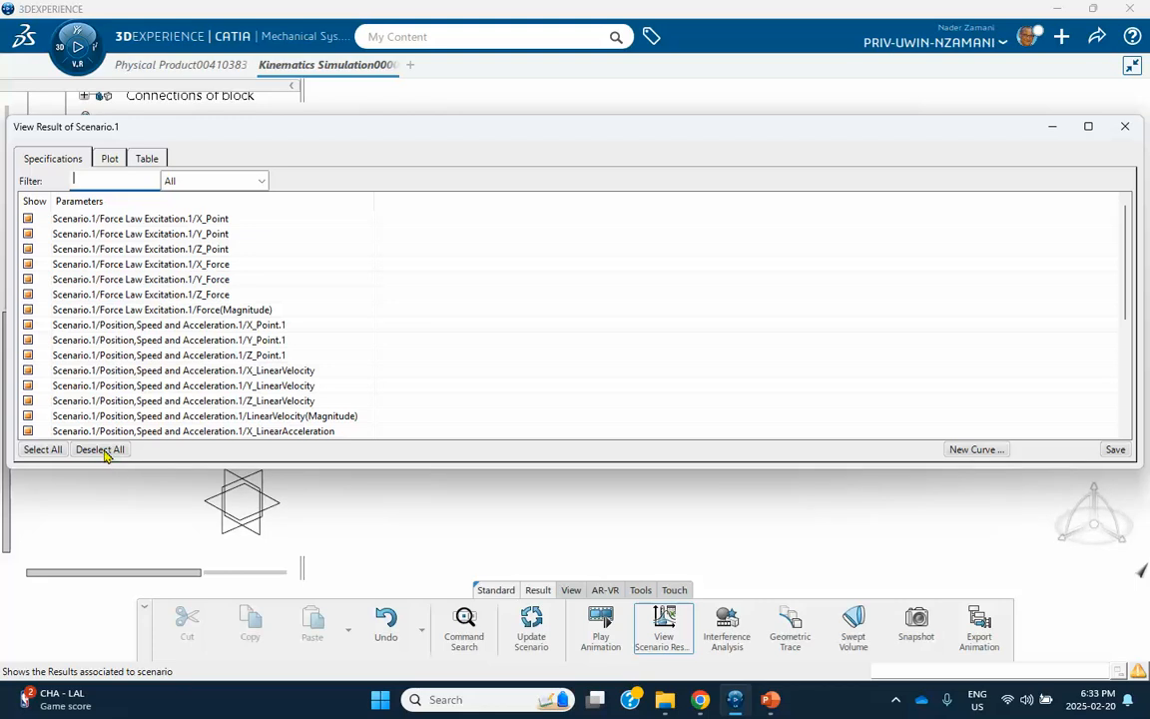
pyautogui.click(101, 449)
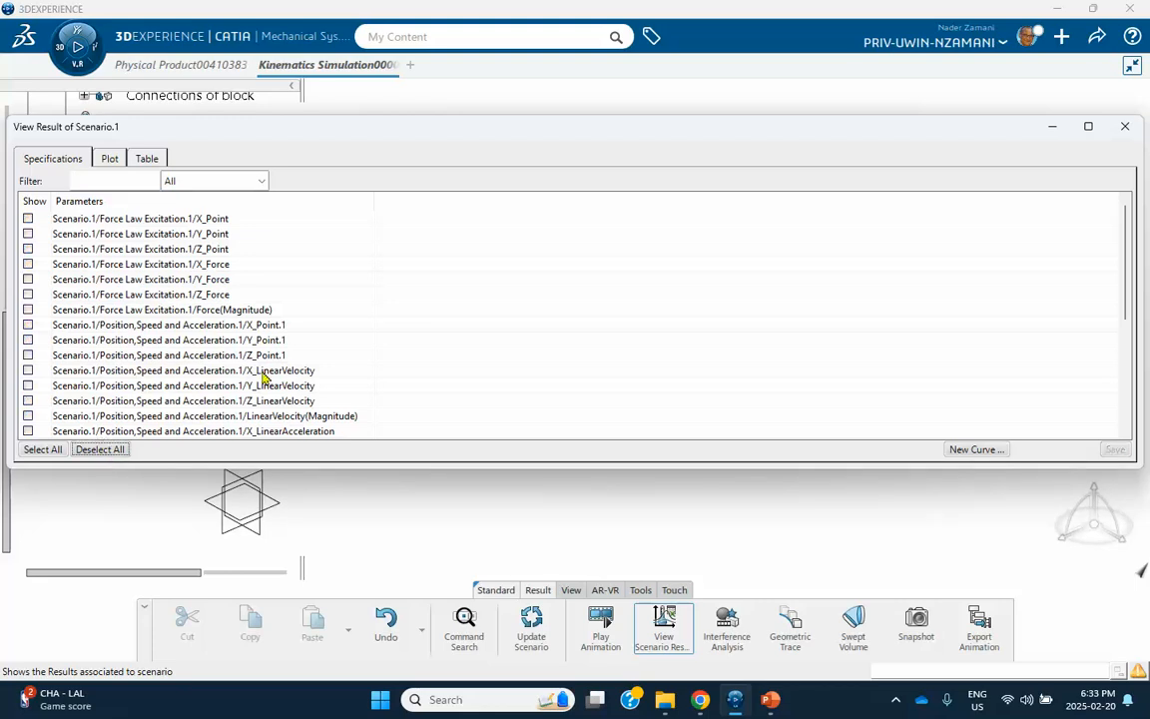
pyautogui.click(28, 370)
pyautogui.click(110, 158)
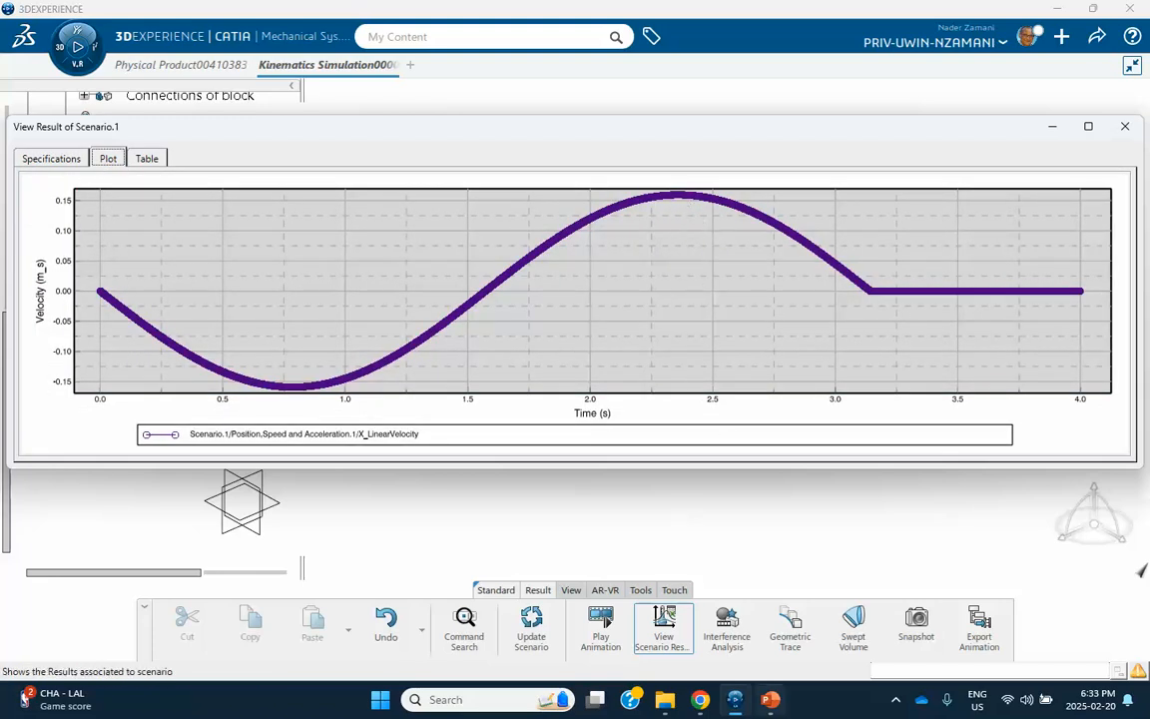
pyautogui.click(771, 702)
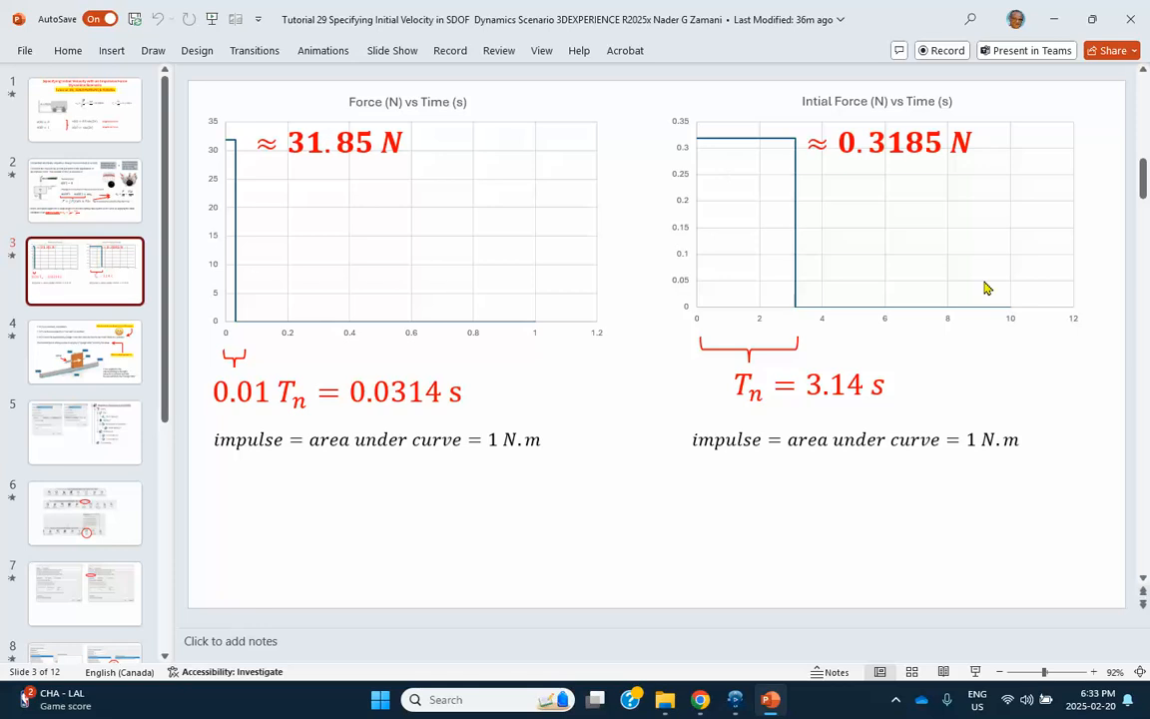